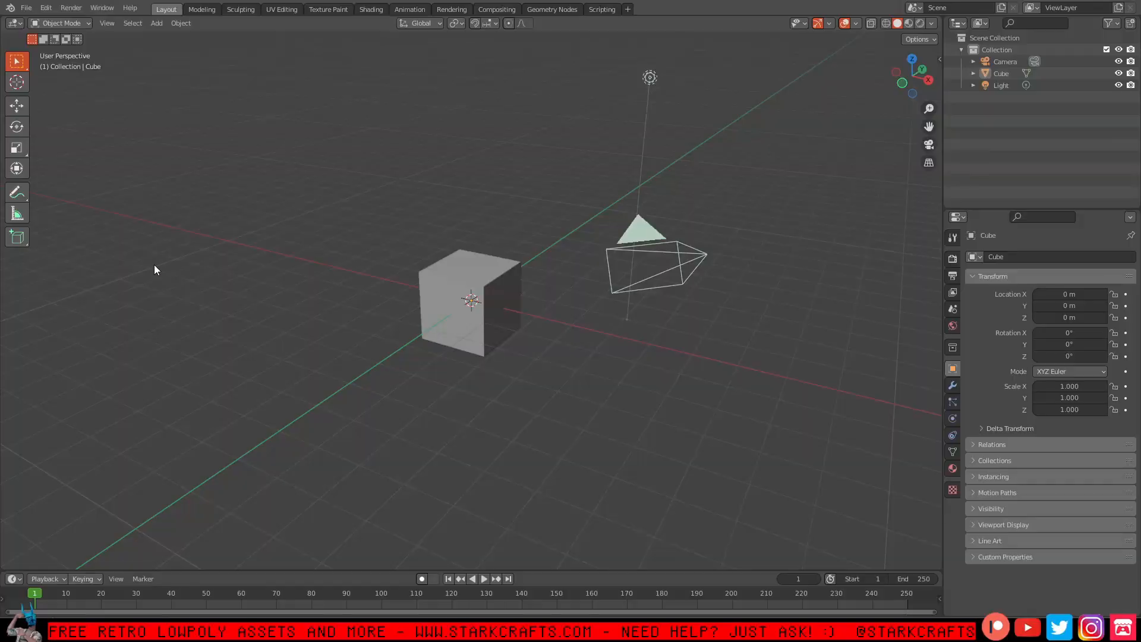
Search the add-on preferences for "turn" and make sure the Animation: Turnaround Camera add-on is enabled.
middle_drag(154, 265, 532, 286)
middle_drag(362, 307, 93, 110)
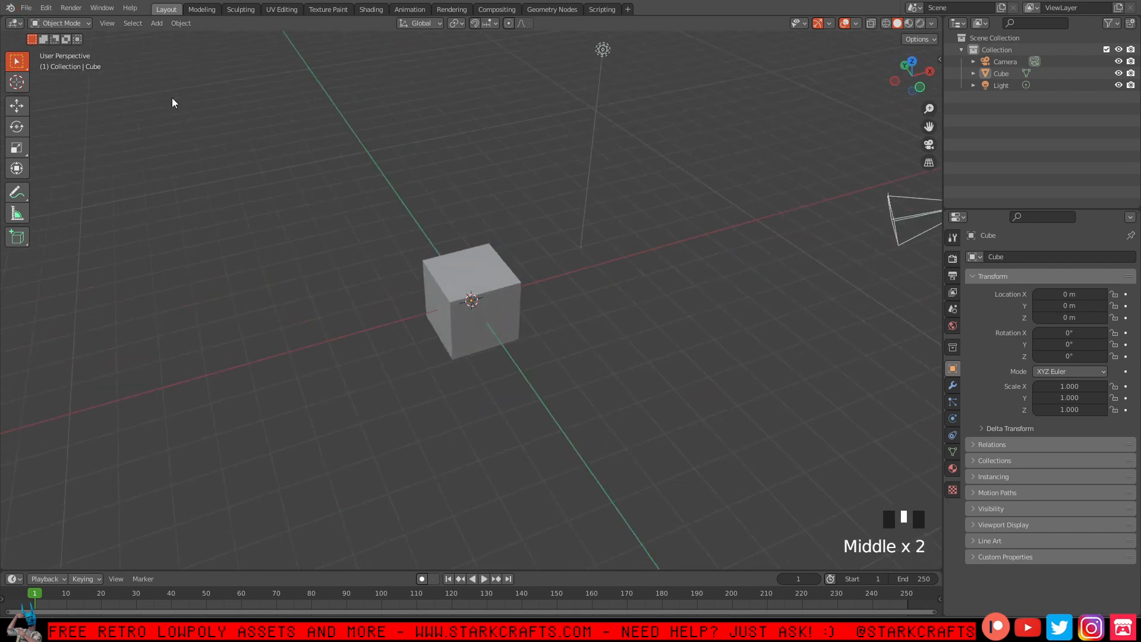
click(28, 8)
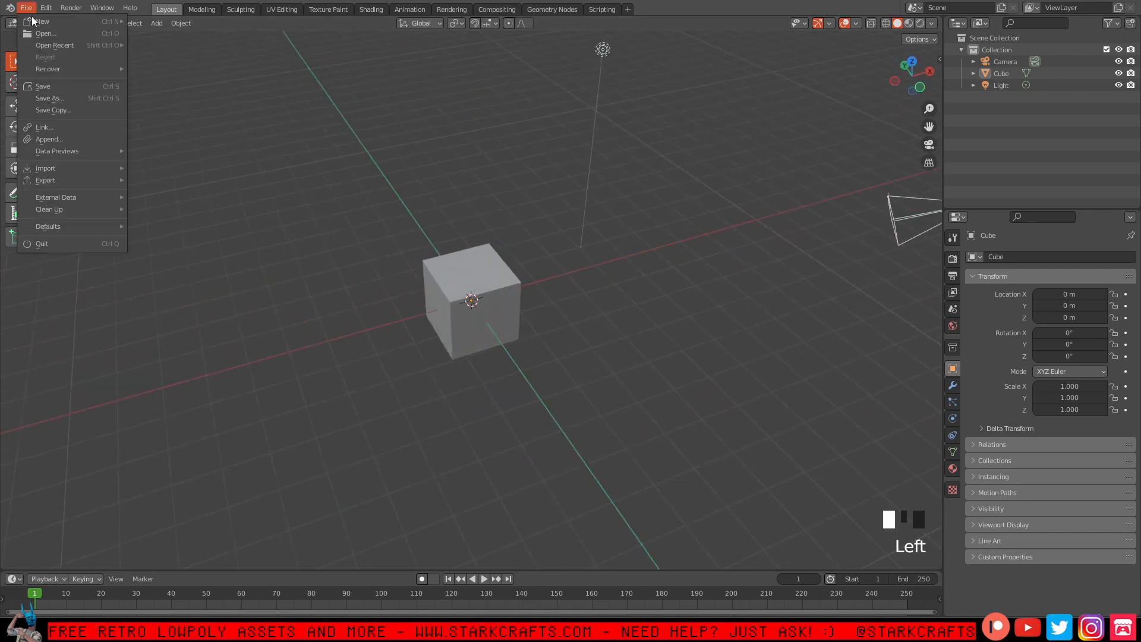
mouse_move(46, 10)
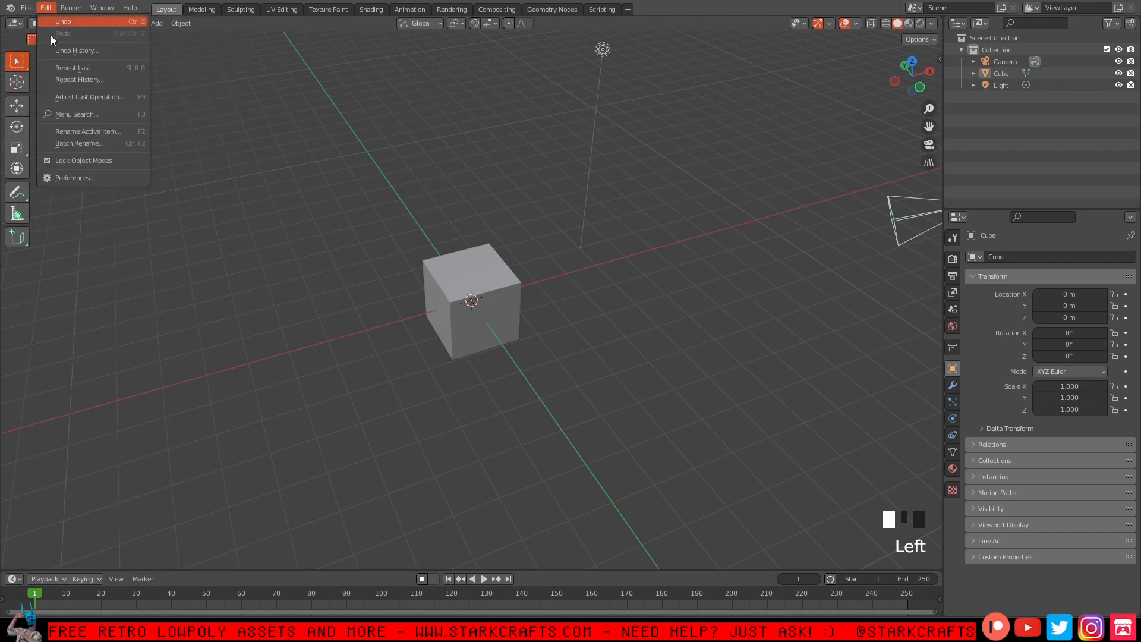
click(75, 178)
click(332, 31)
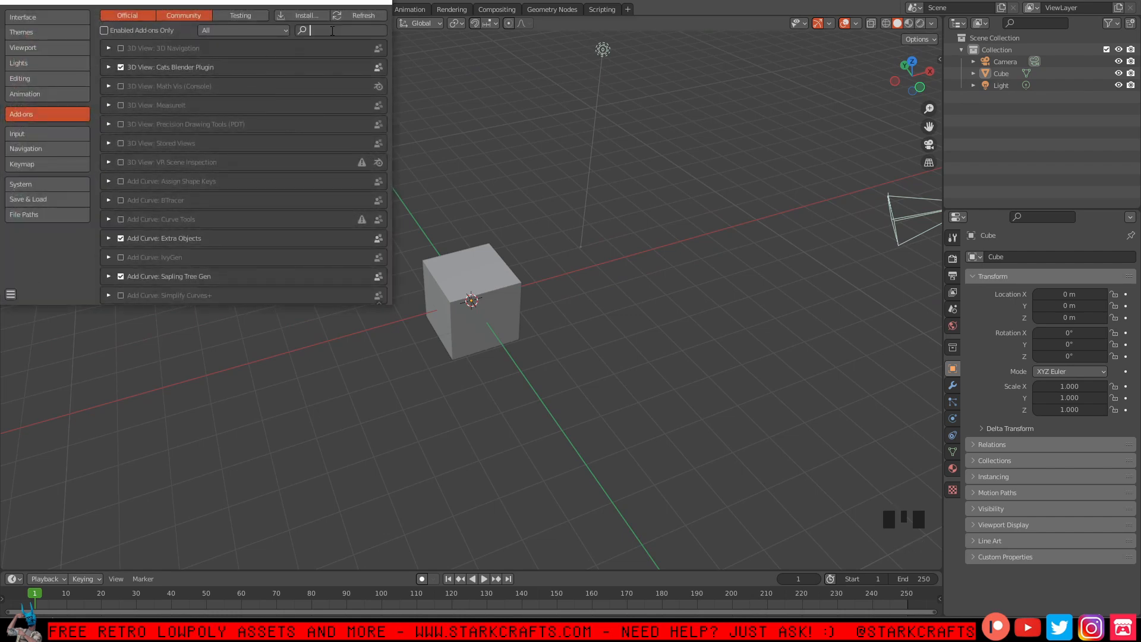
text(turn)
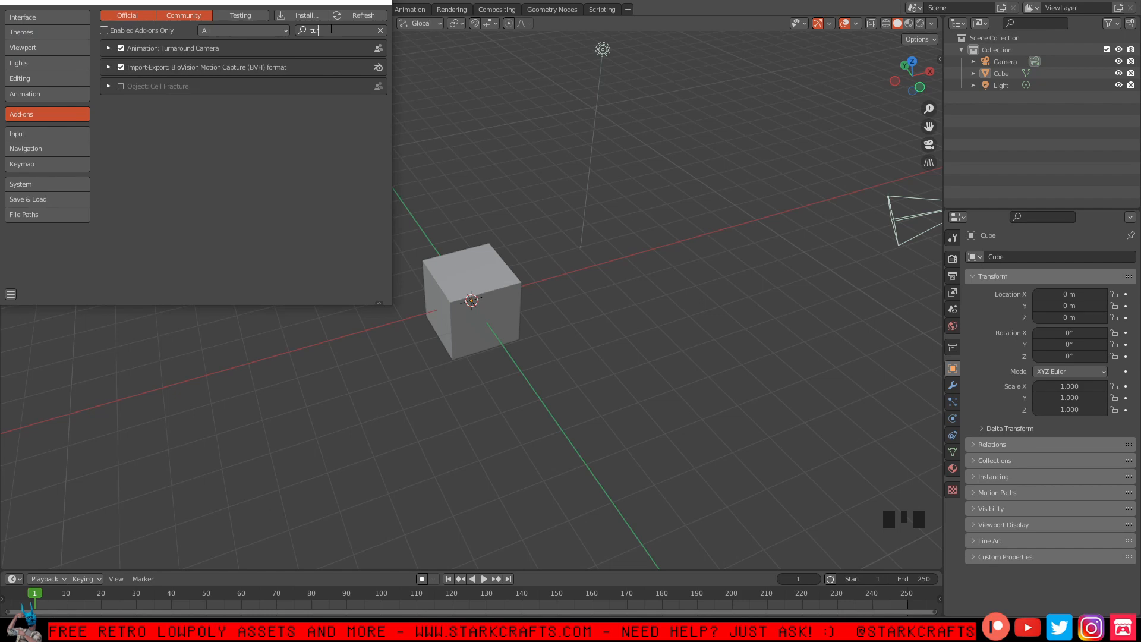
click(120, 46)
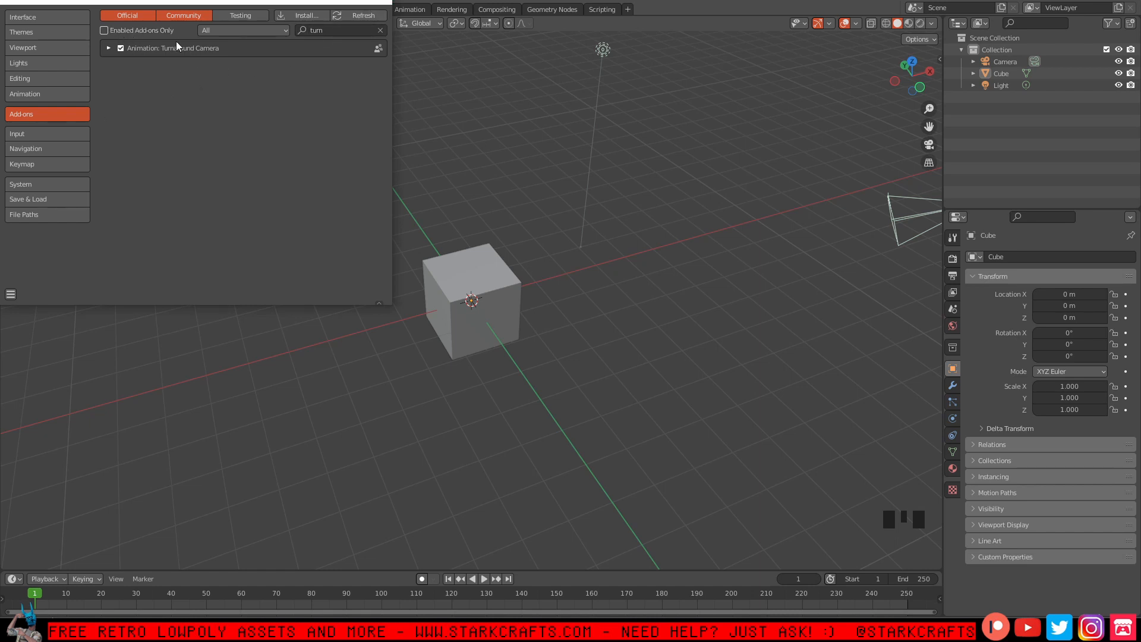
click(376, 2)
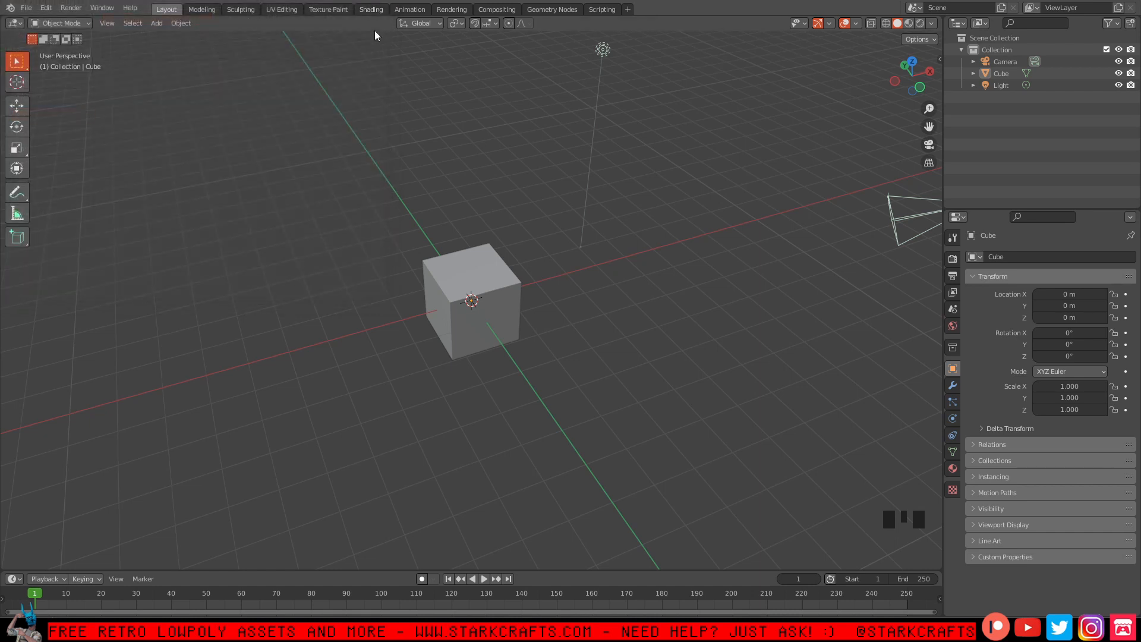
Show the Turnaround Camera settings in the 3D viewport's sidebar.
click(940, 60)
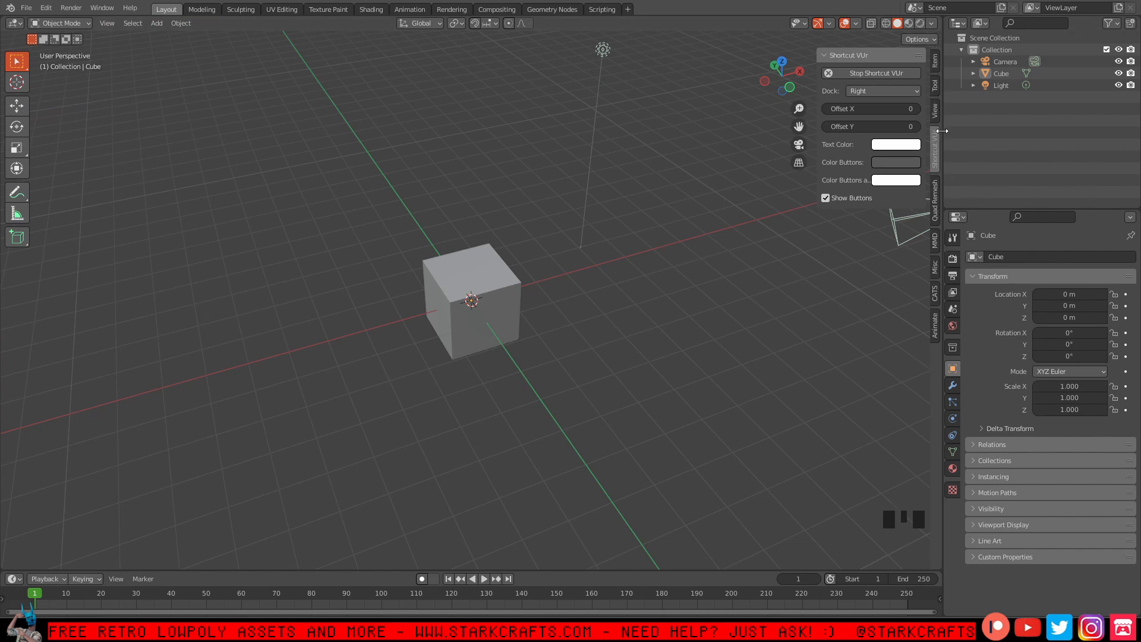
click(935, 325)
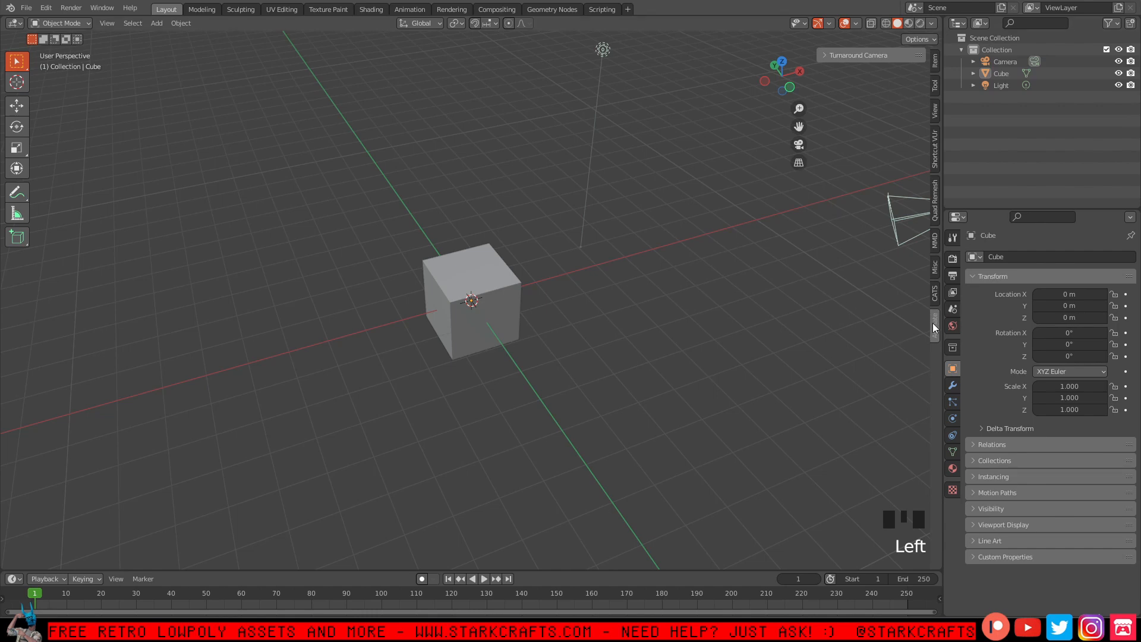
click(826, 56)
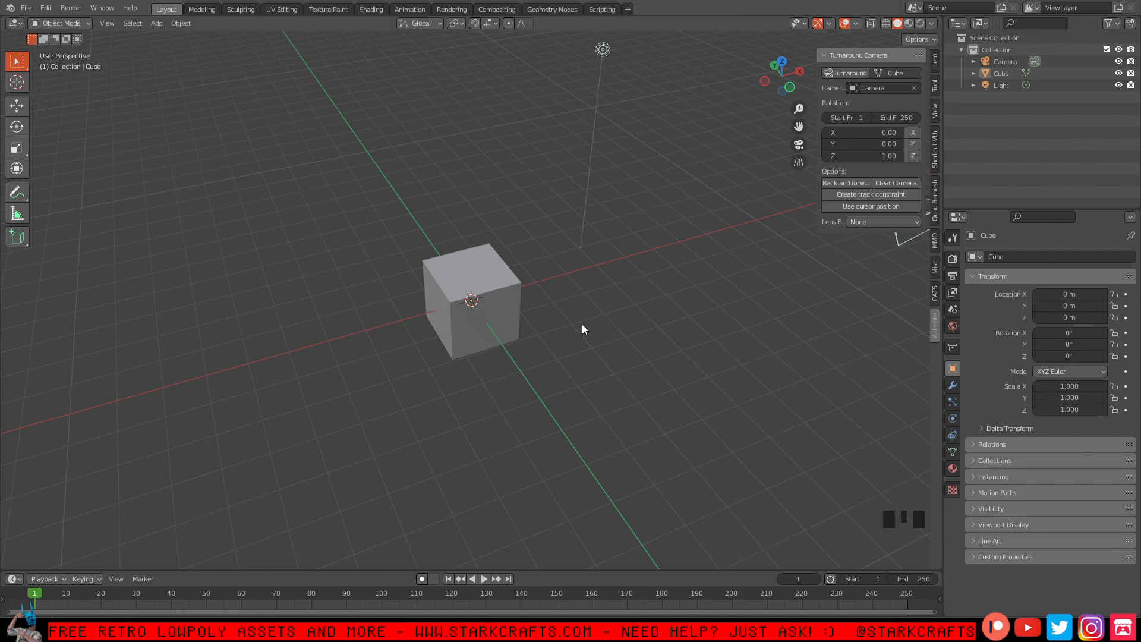
Delete the default cube from the scene.
scroll(576, 328, up, 2)
mouse_move(576, 328)
shift+middle_down()
mouse_move(576, 376)
mouse_move(554, 341)
mouse_move(576, 310)
shift+middle_up()
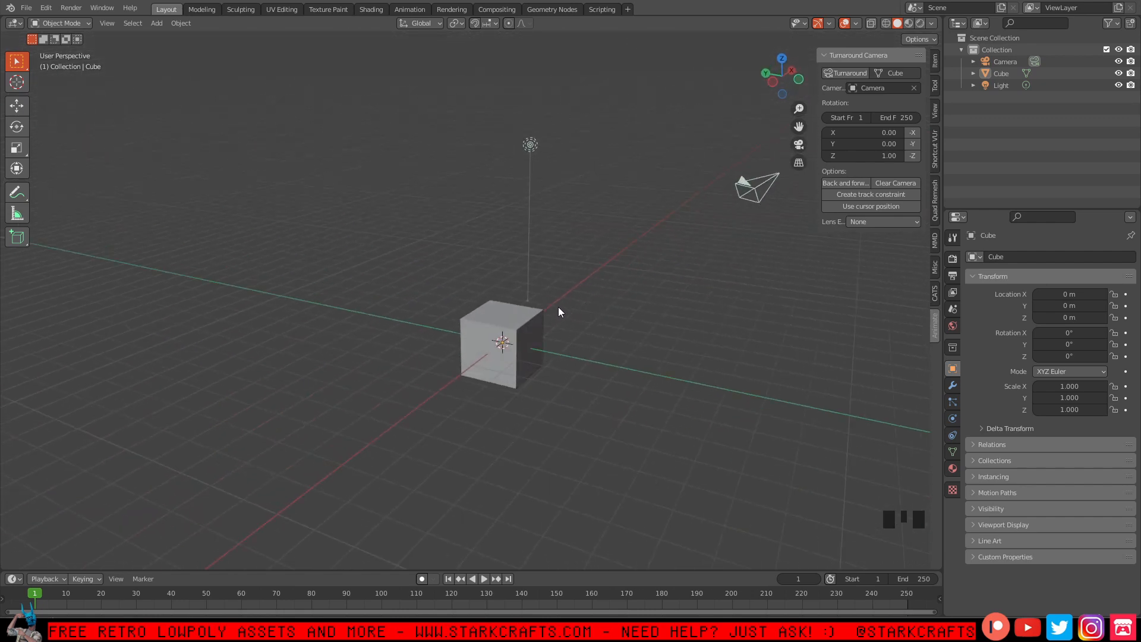
middle_drag(558, 307, 502, 331)
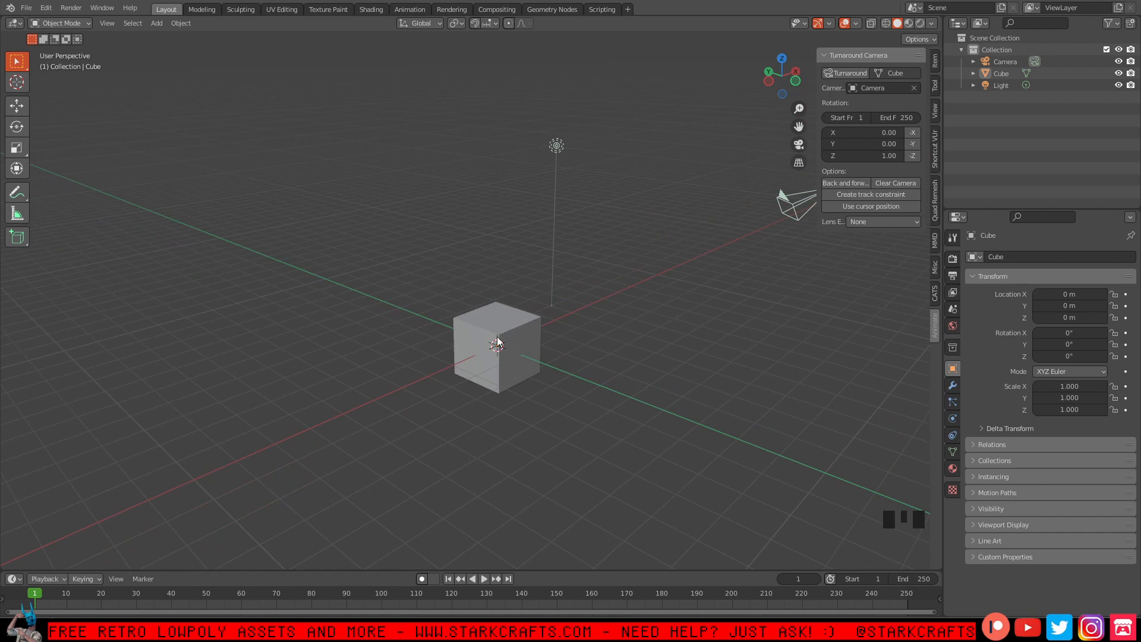
click(531, 347)
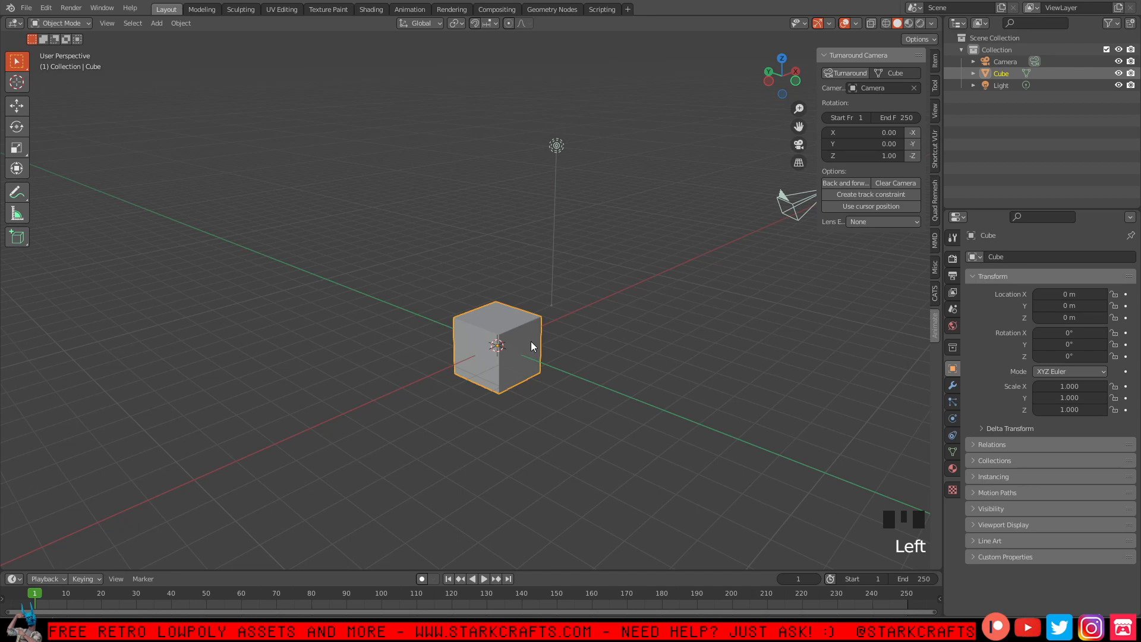
key(Delete)
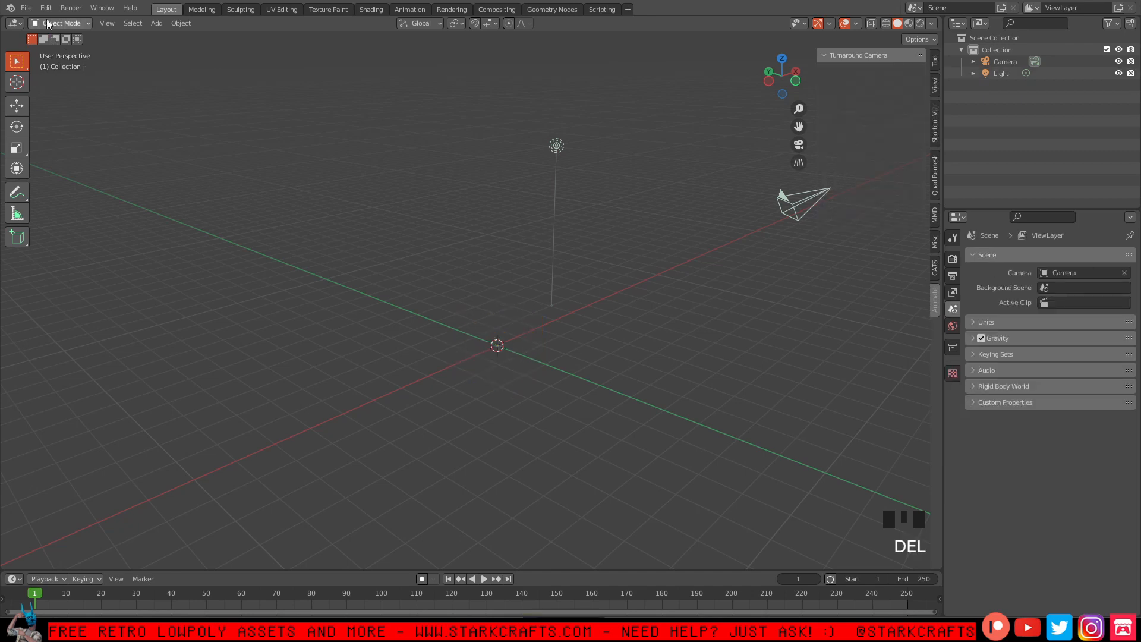
Import the FBX model Snake.fbx from the MetalGear_SNAKE_PSX folder.
click(33, 8)
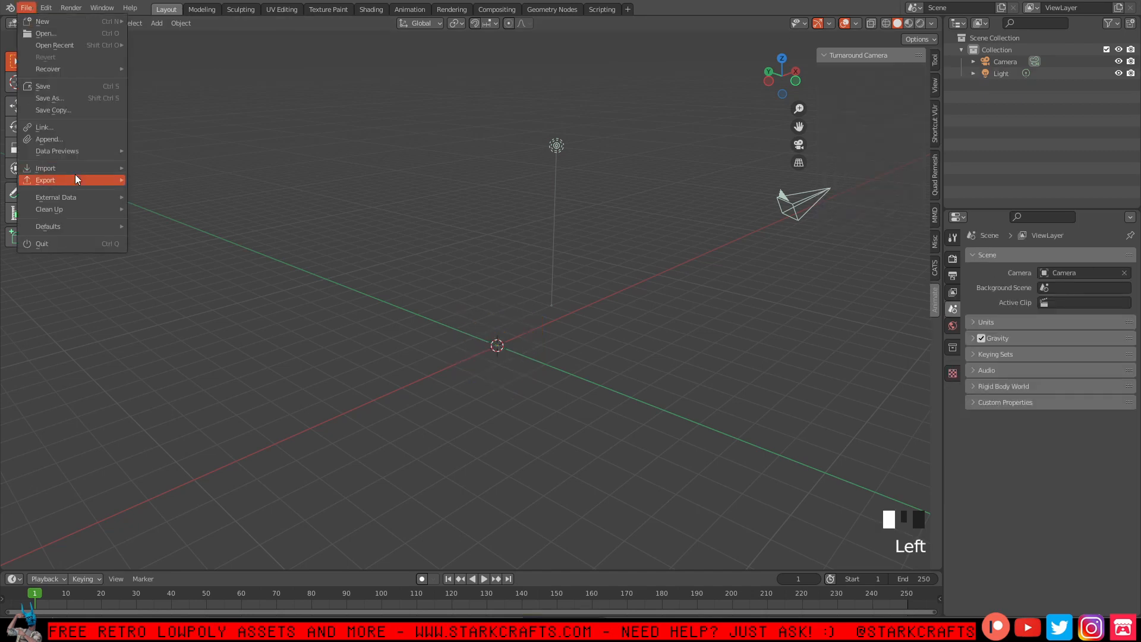
mouse_move(75, 172)
click(192, 264)
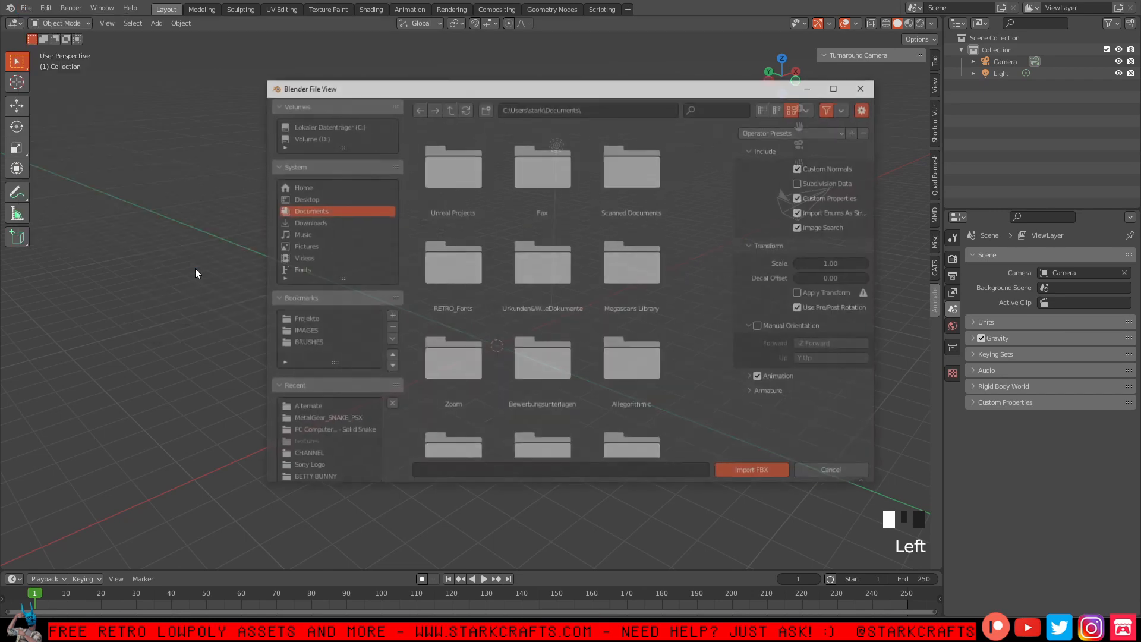
click(327, 419)
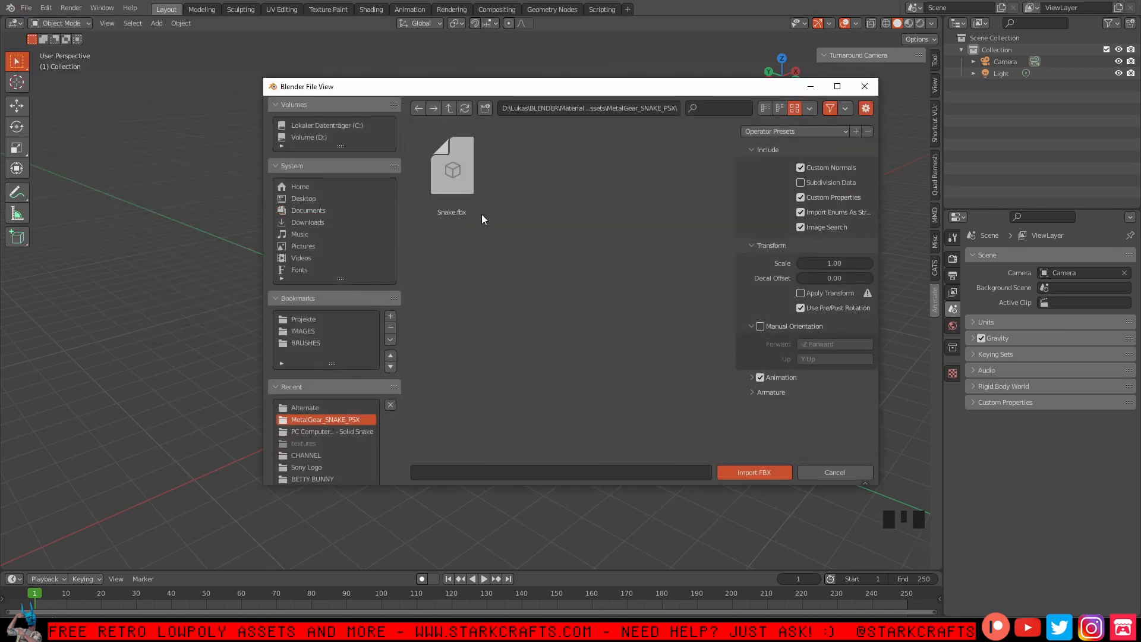
click(469, 170)
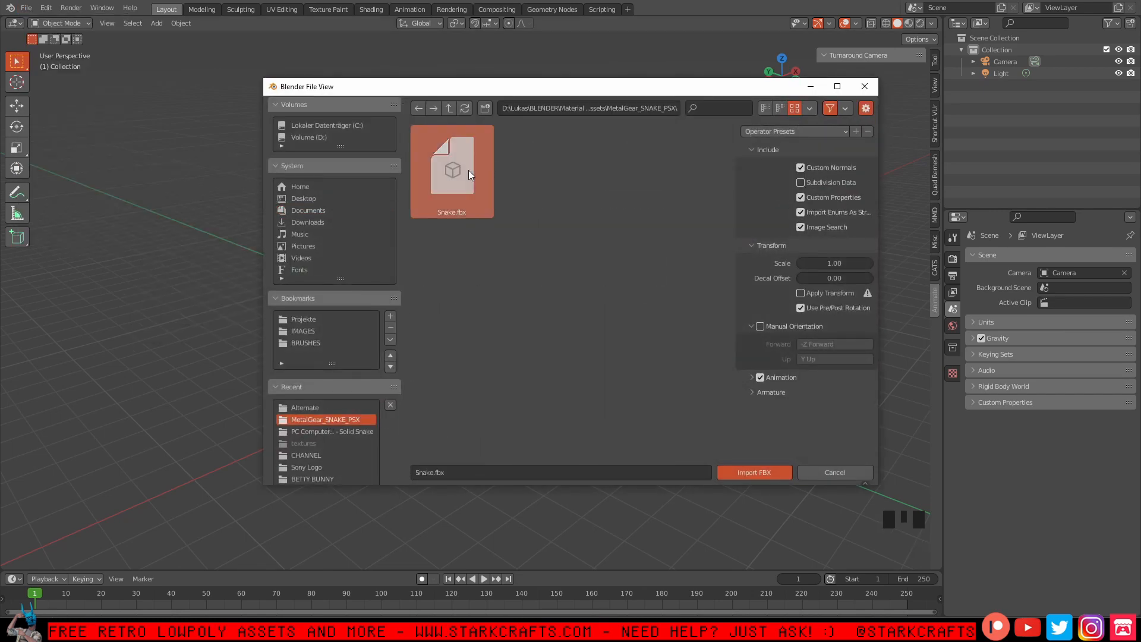
double_click(469, 204)
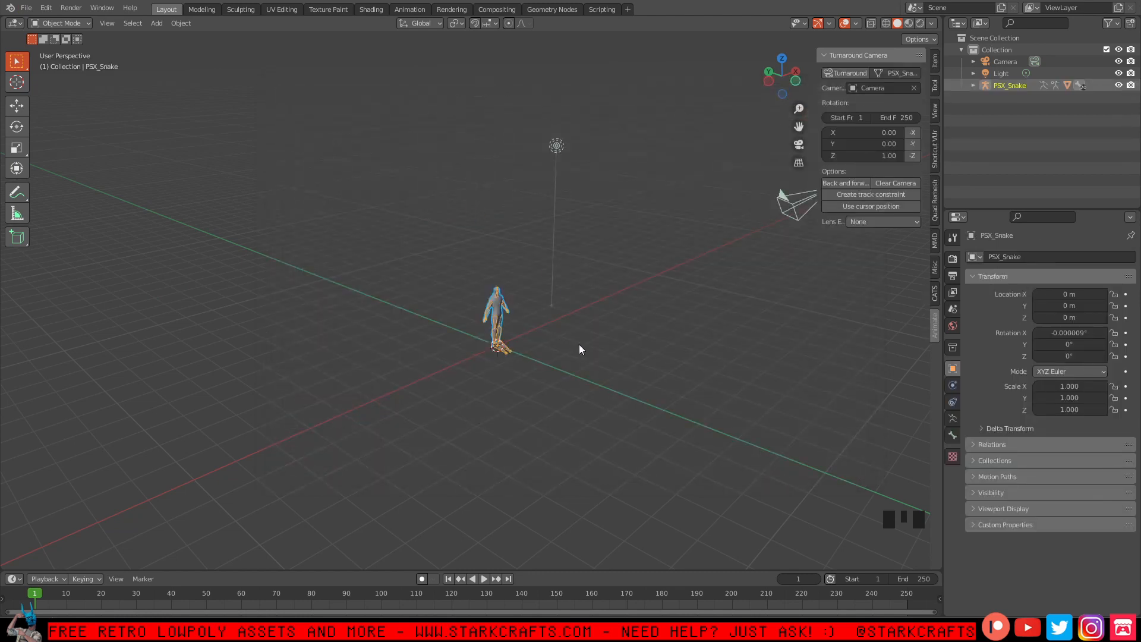
Frame the imported character and show its textures with Material Preview shading.
key(KP_Decimal)
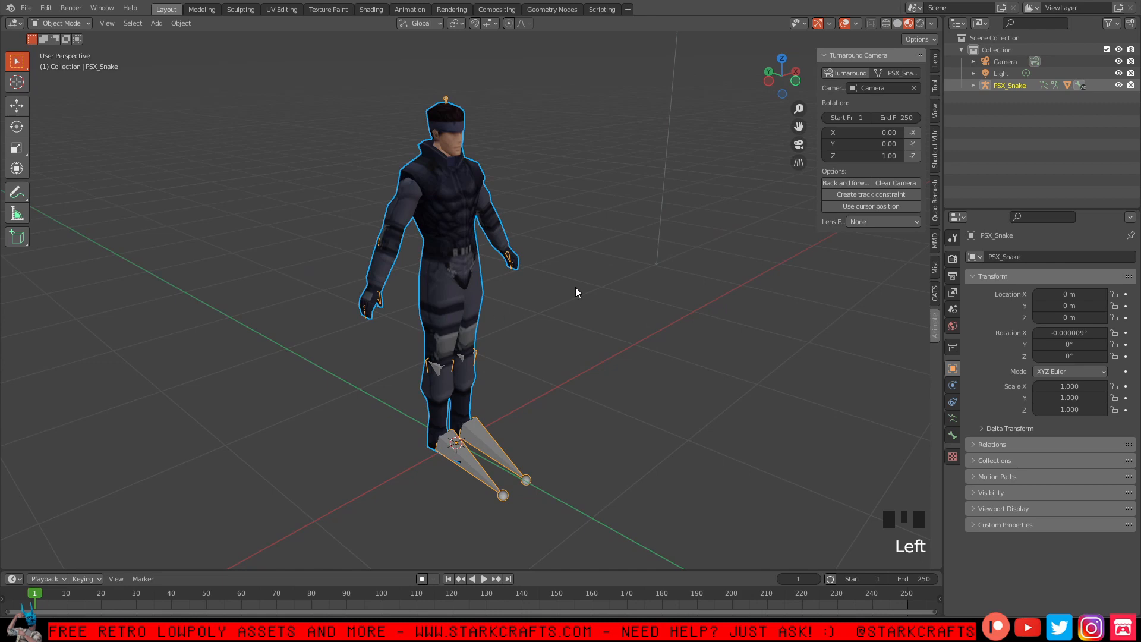
middle_drag(573, 287, 449, 261)
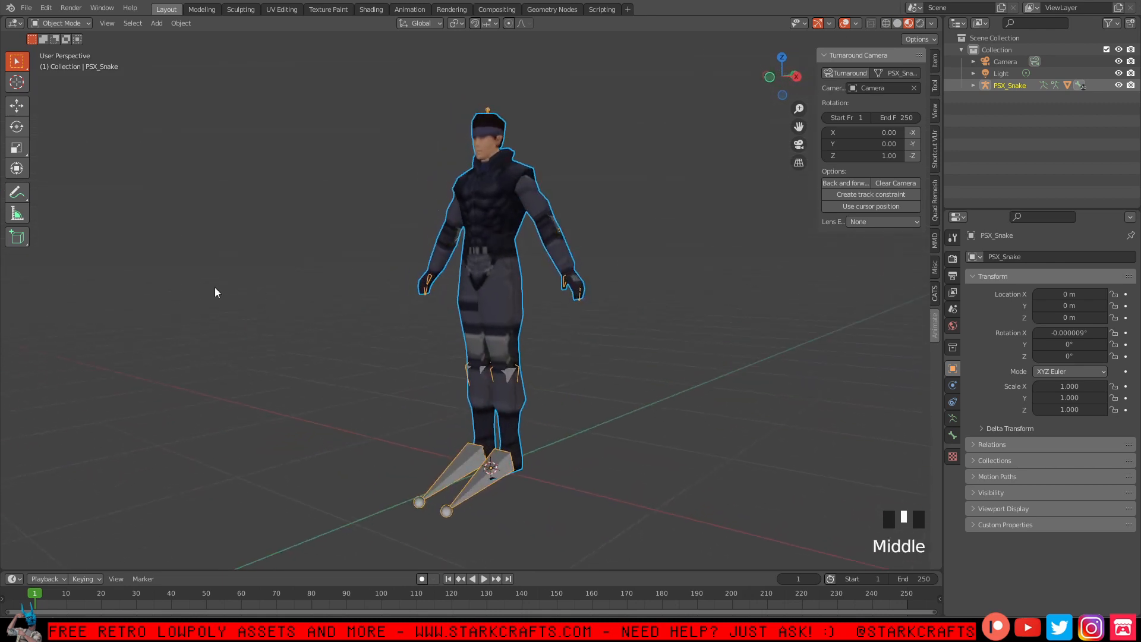
middle_drag(215, 288, 252, 328)
scroll(249, 347, down, 2)
scroll(252, 329, down, 2)
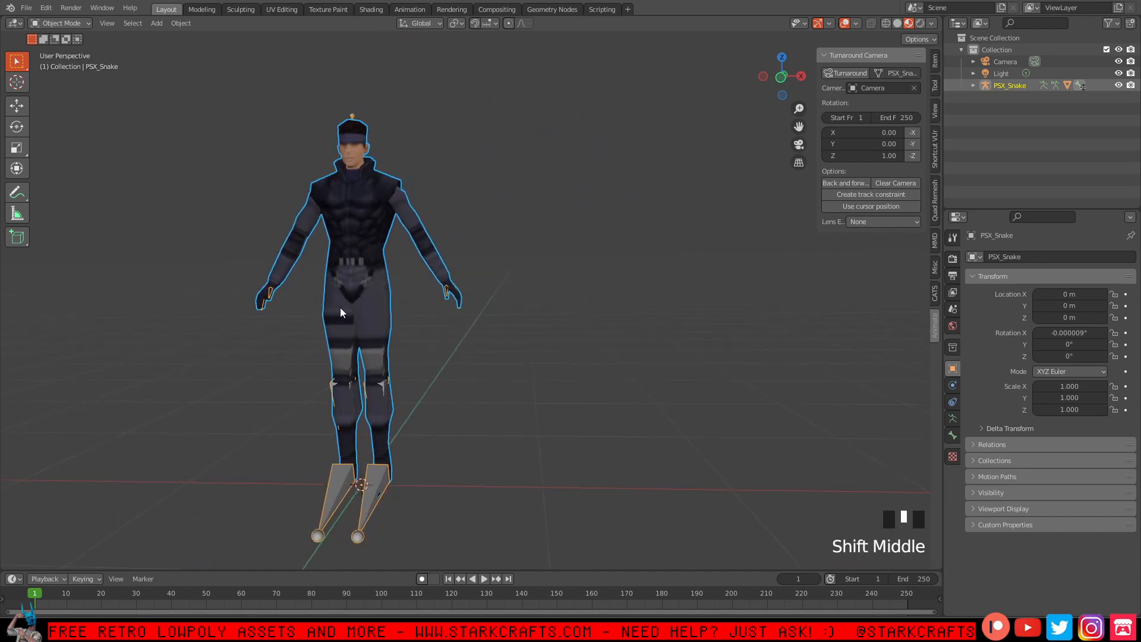
shift+middle_drag(340, 308, 380, 316)
Compare the character in Solid and Wireframe shading, and return to Material Preview.
click(898, 23)
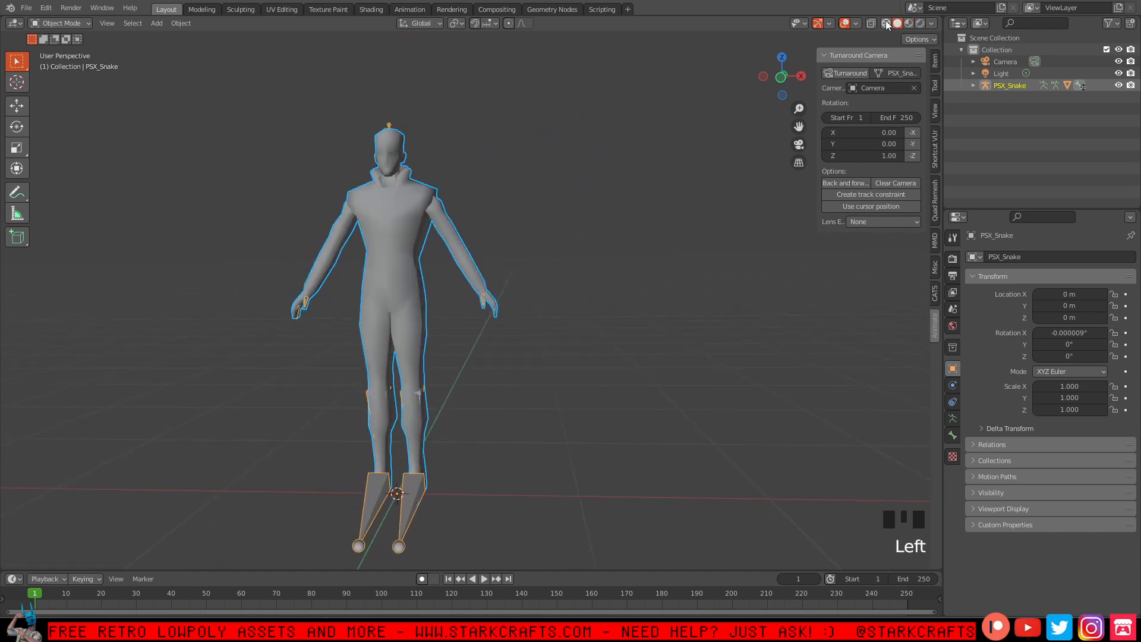
click(886, 23)
middle_drag(327, 261, 437, 209)
click(909, 23)
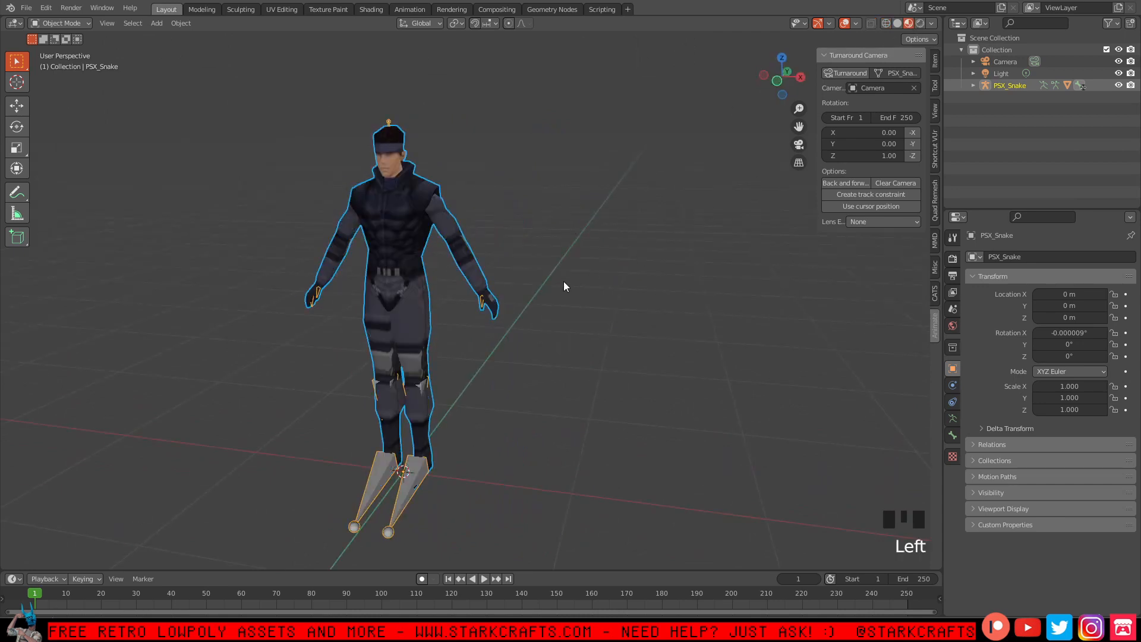
Examine the character from several angles and in the front orthographic view.
mouse_move(564, 281)
shift+middle_down()
mouse_move(515, 311)
mouse_move(418, 279)
mouse_move(400, 258)
mouse_move(542, 240)
shift+middle_up()
scroll(542, 241, down, 2)
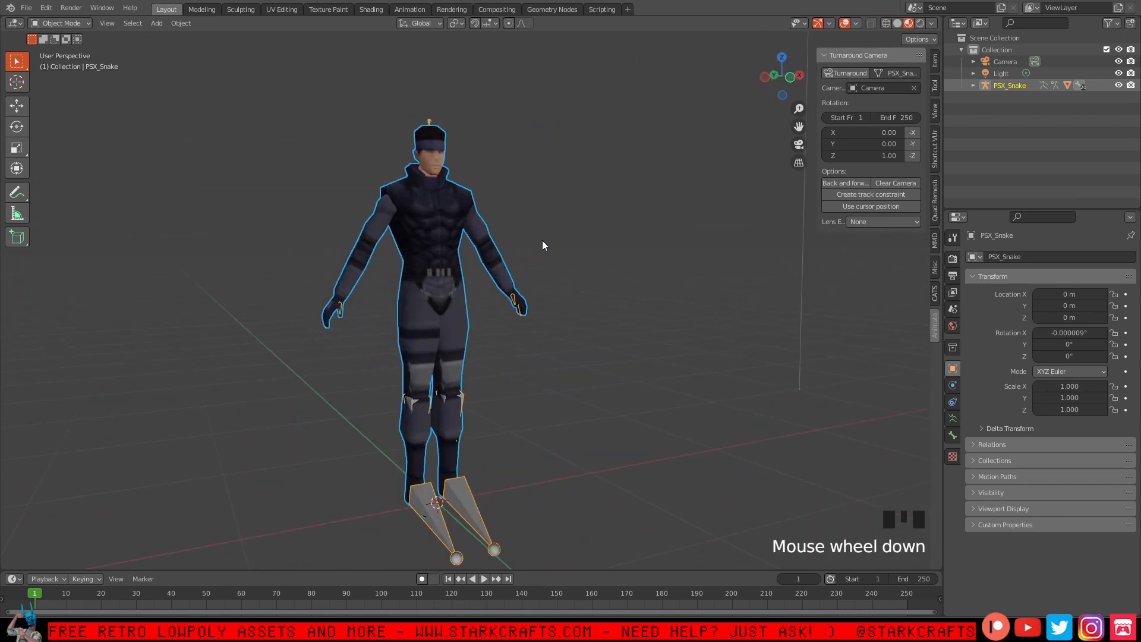
middle_drag(347, 344, 434, 329)
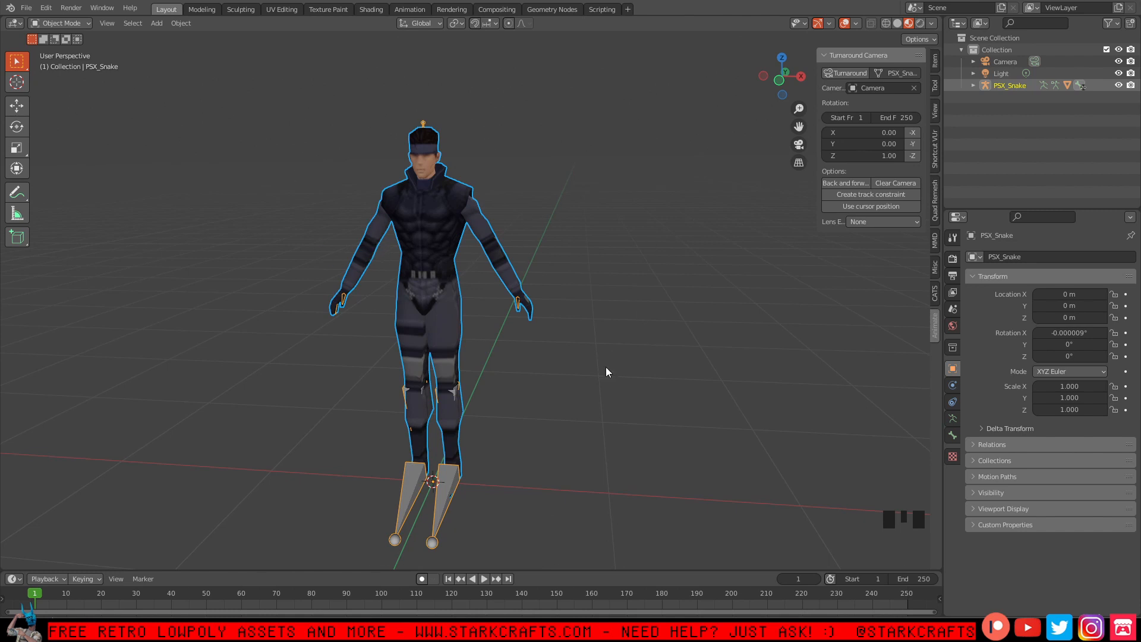
middle_drag(467, 324, 497, 308)
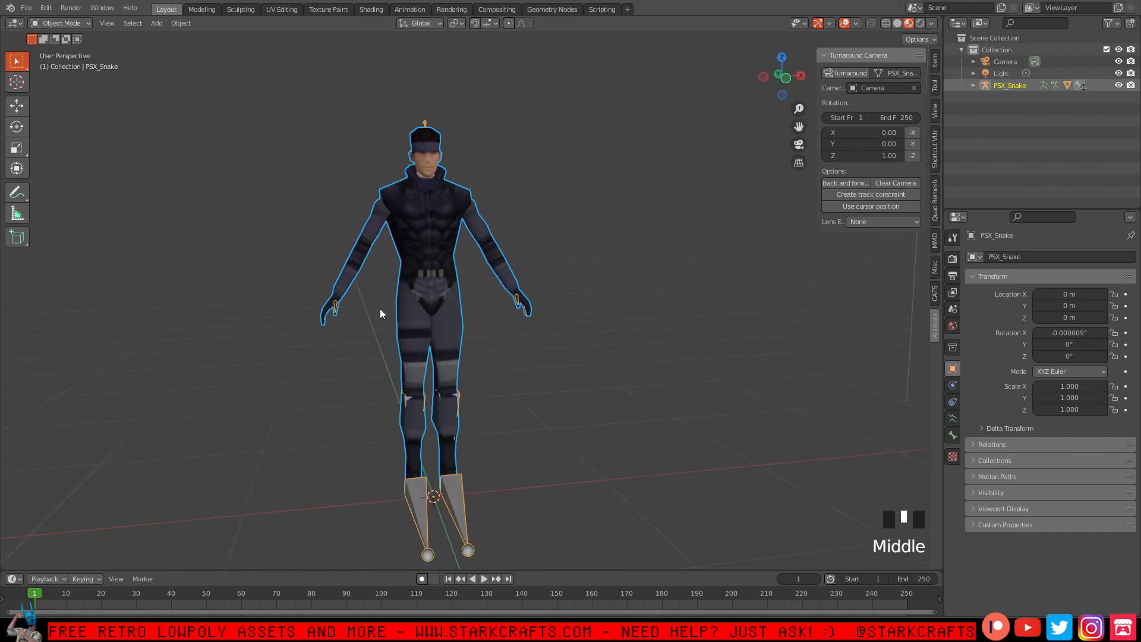
middle_drag(381, 310, 494, 332)
click(785, 83)
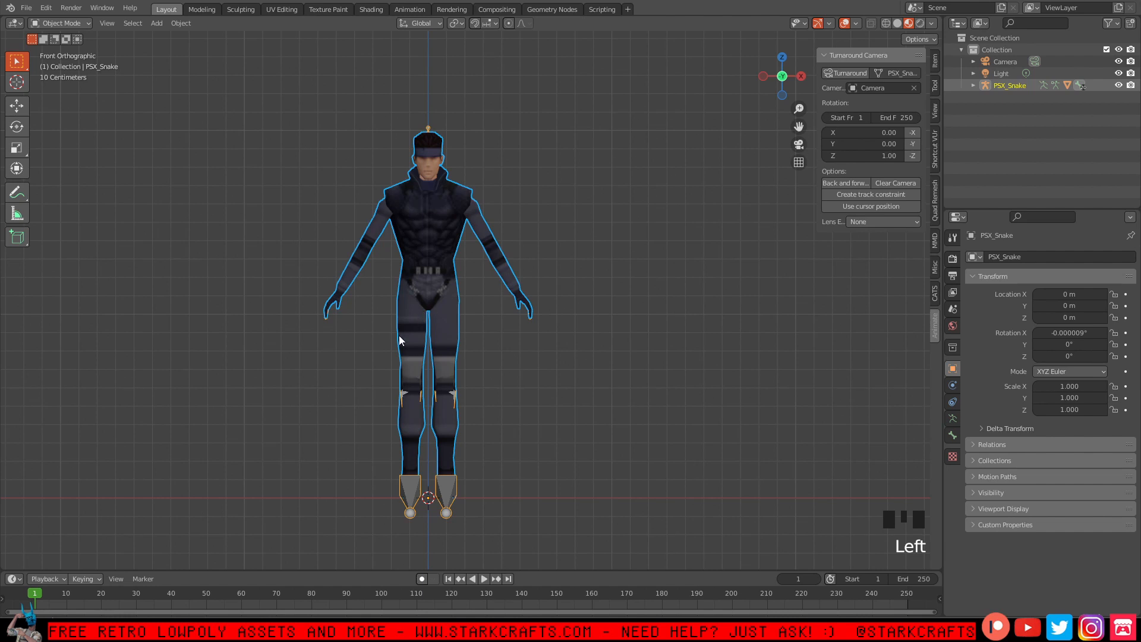
shift+middle_drag(400, 336, 445, 329)
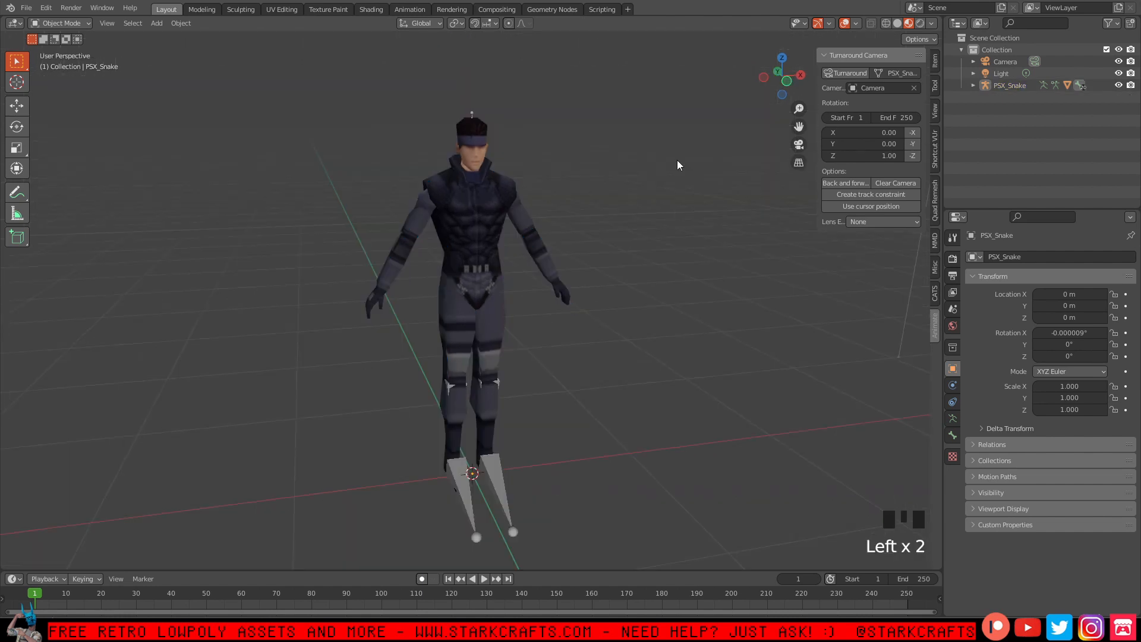
Add a new collection to the scene and move the PSX_Snake armature with its mesh into it.
click(1132, 24)
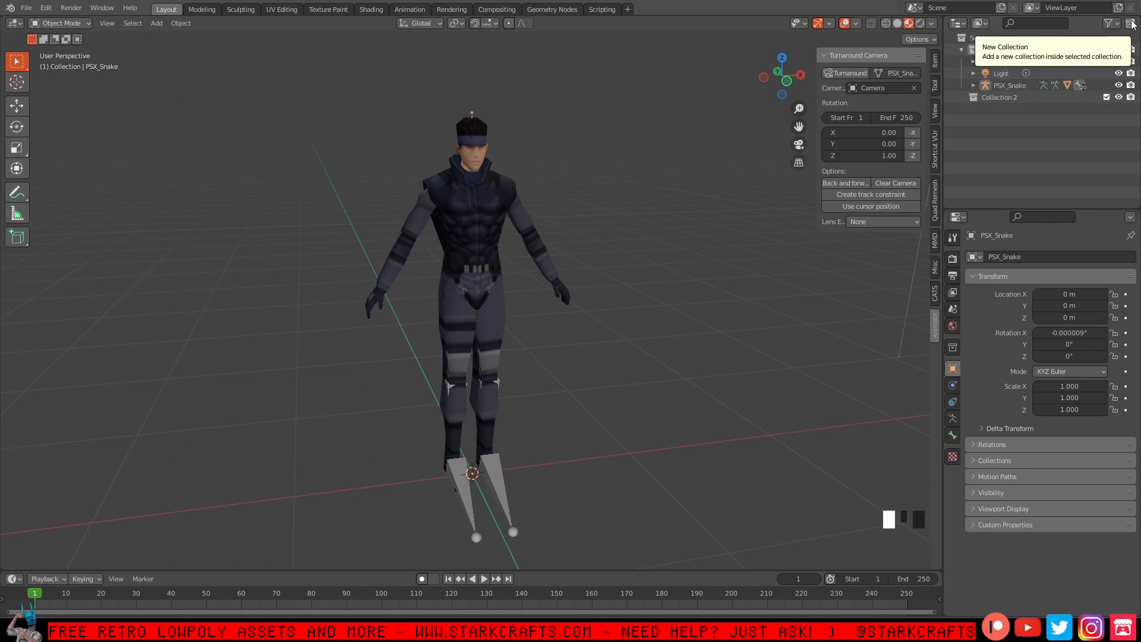
drag(1014, 89, 1007, 98)
click(962, 97)
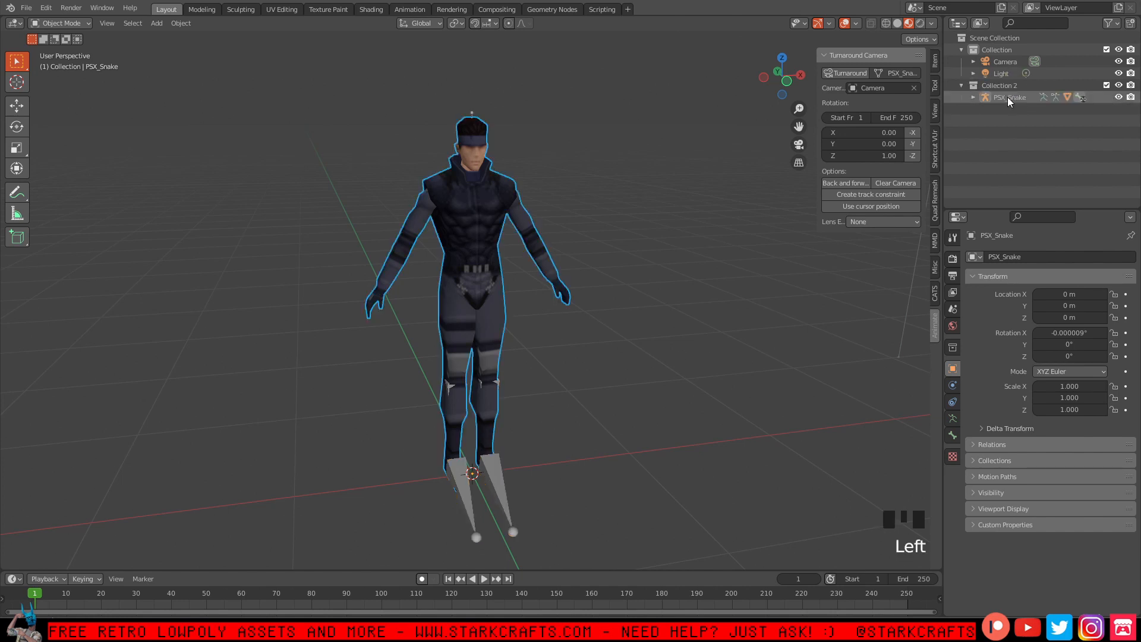
Hide the PSX_Snake armature in the viewport while keeping the mesh shown, and check the objects nested under it.
click(1118, 97)
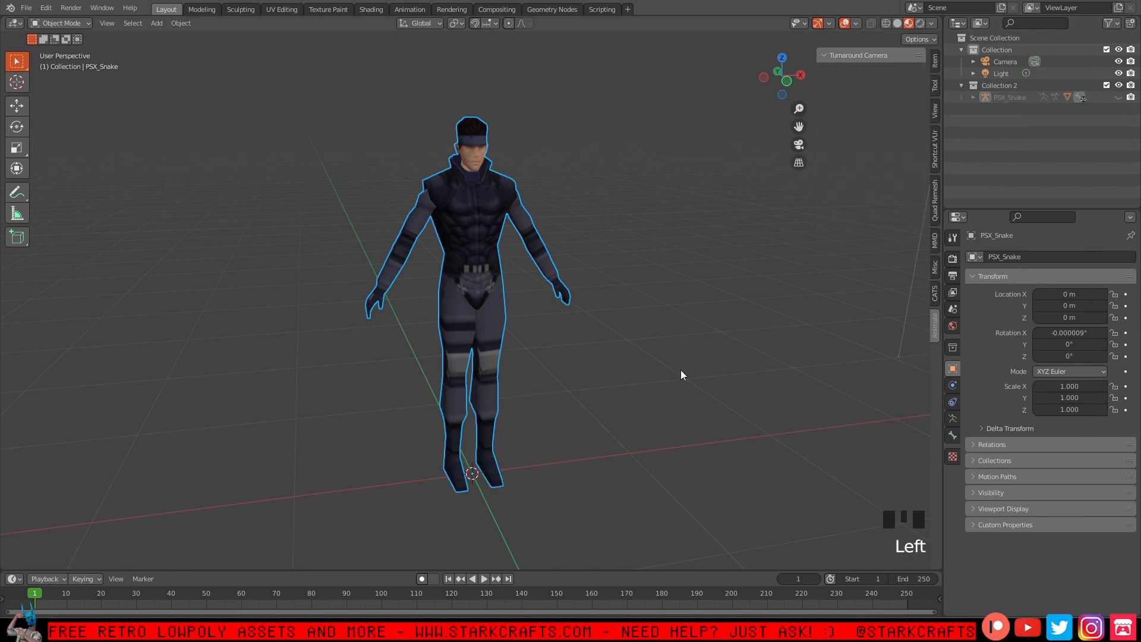
click(975, 97)
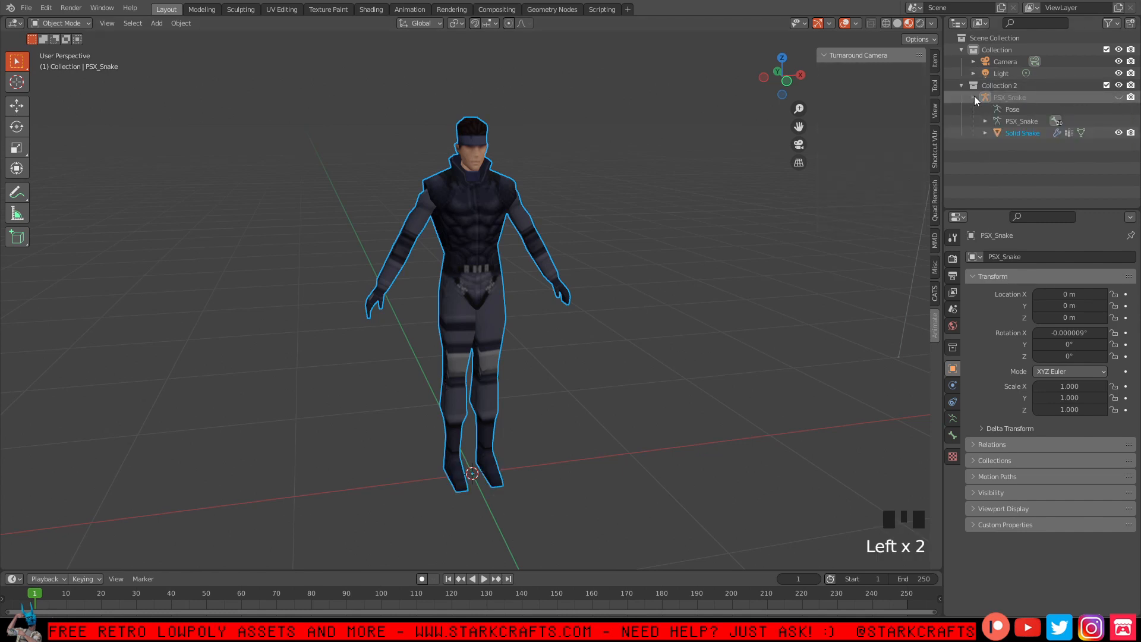
click(975, 97)
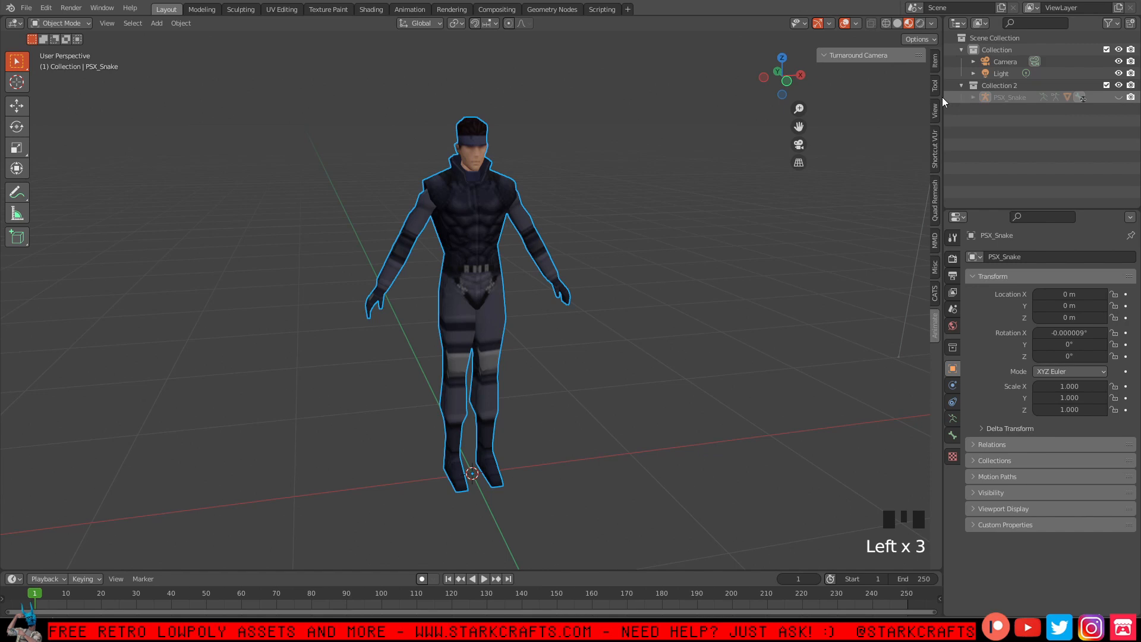
click(790, 82)
shift+middle_drag(688, 245, 623, 275)
scroll(547, 272, up, 2)
middle_drag(548, 273, 607, 324)
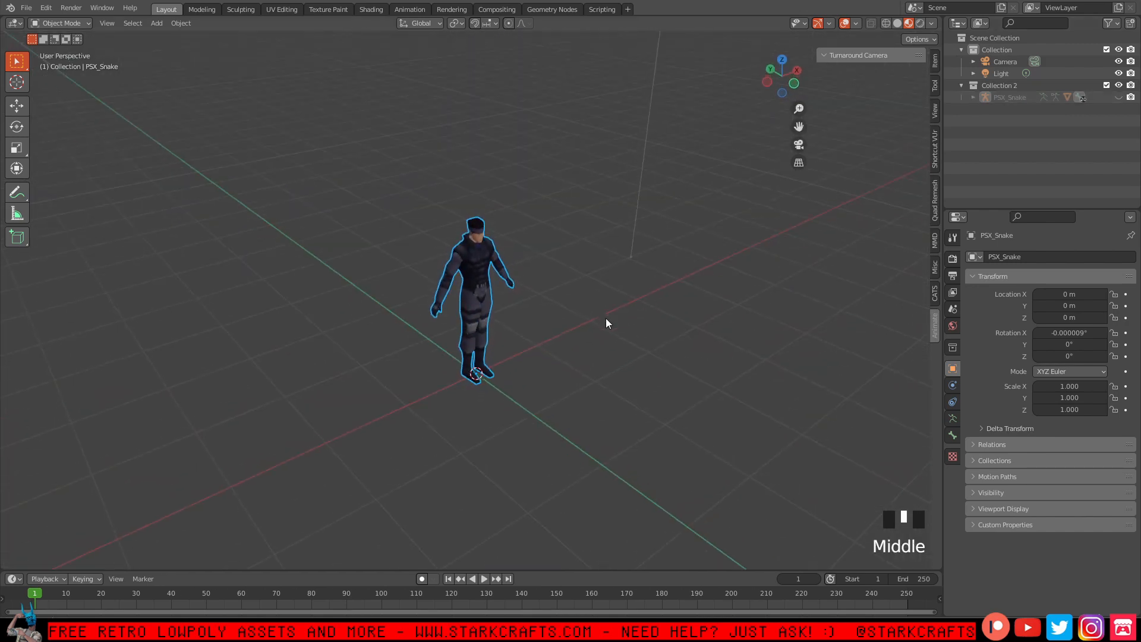
Duplicate the Solid Snake mesh in place.
middle_drag(576, 284, 612, 313)
scroll(612, 314, down, 2)
click(529, 295)
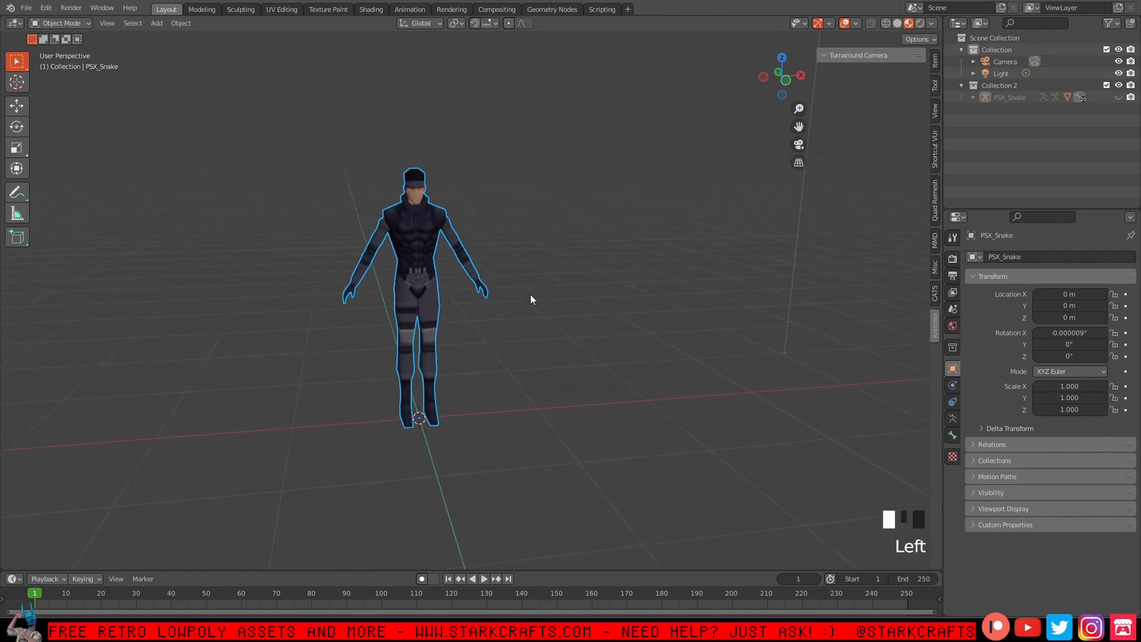
shift+middle_drag(526, 295, 653, 316)
scroll(652, 316, down, 1)
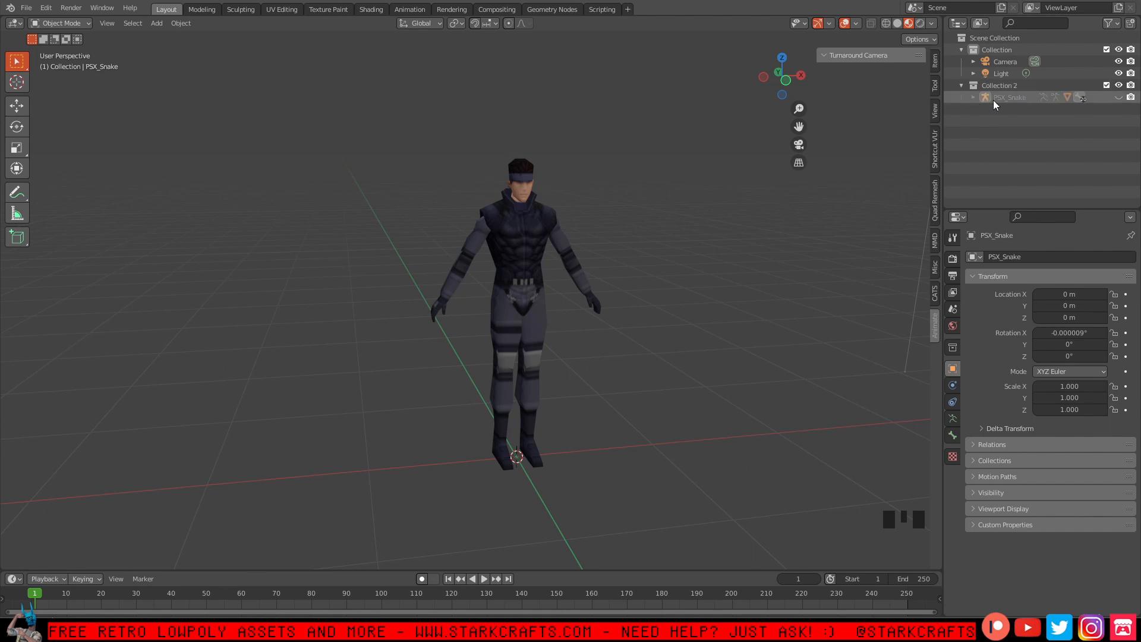
click(1012, 97)
click(1068, 95)
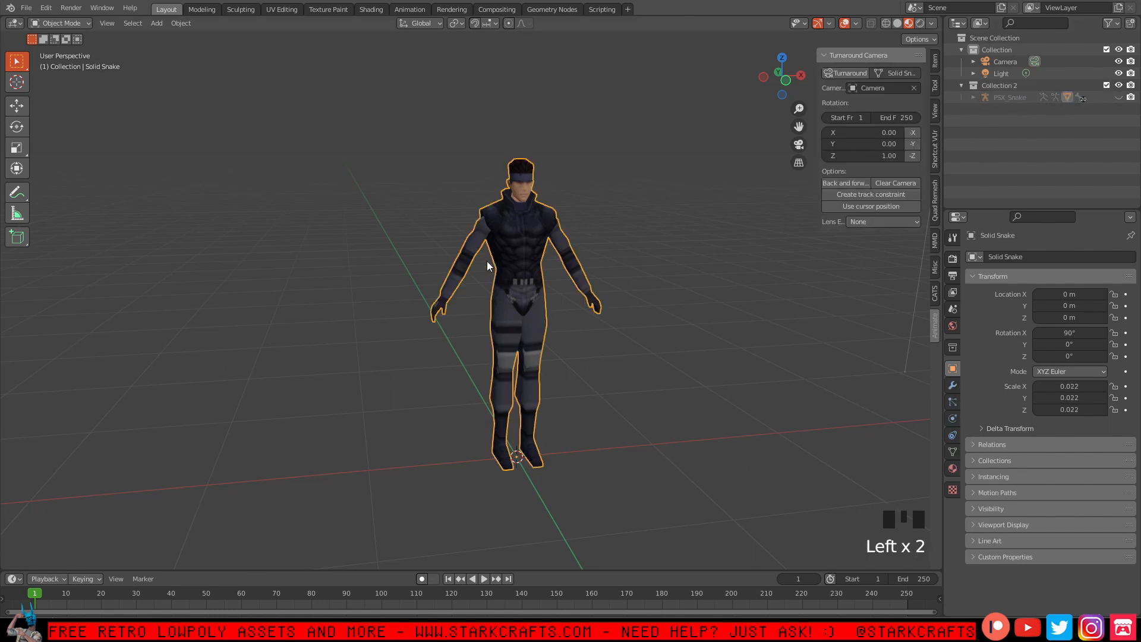
key(shift+d)
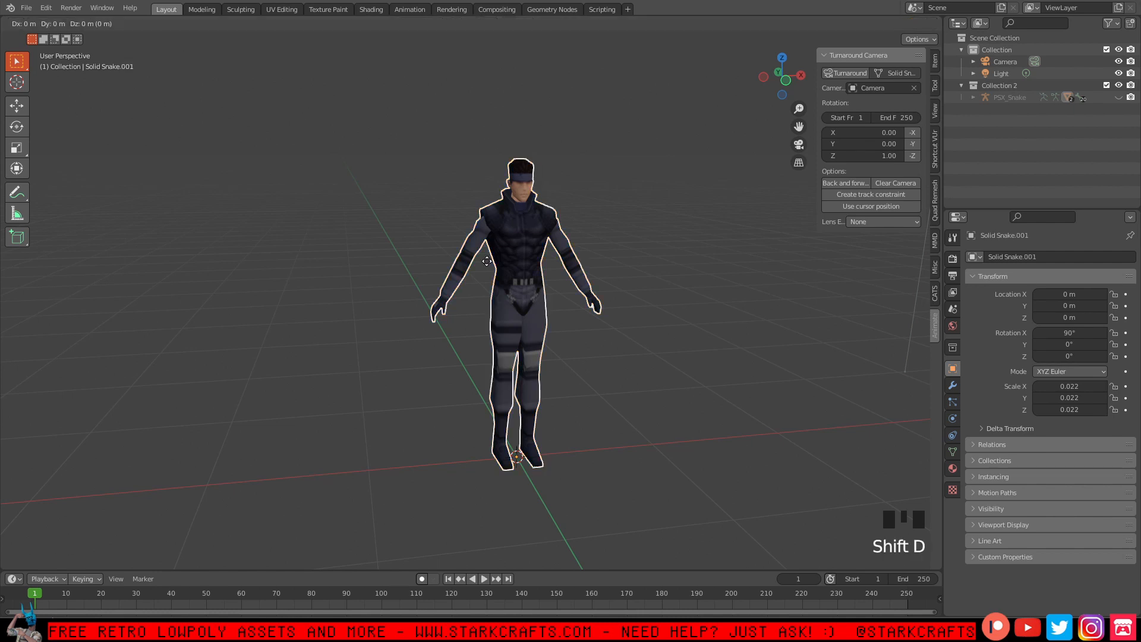
right_click(487, 261)
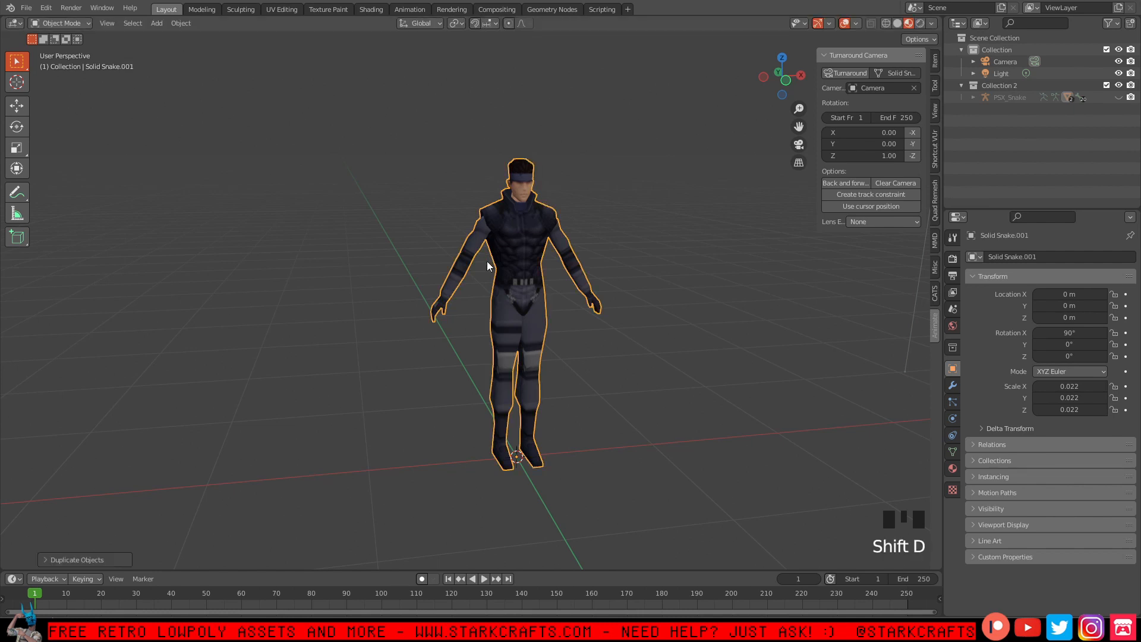
Move the duplicate Solid Snake.001 mesh out of Collection 2 to the top level of the Scene Collection.
click(974, 98)
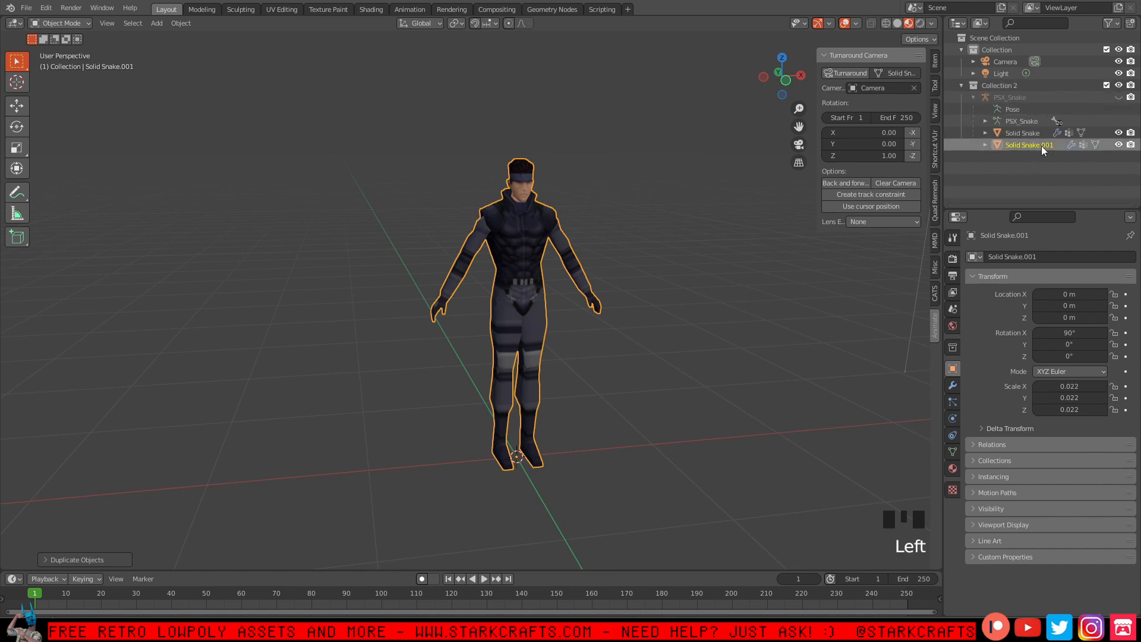
drag(1041, 146, 1033, 176)
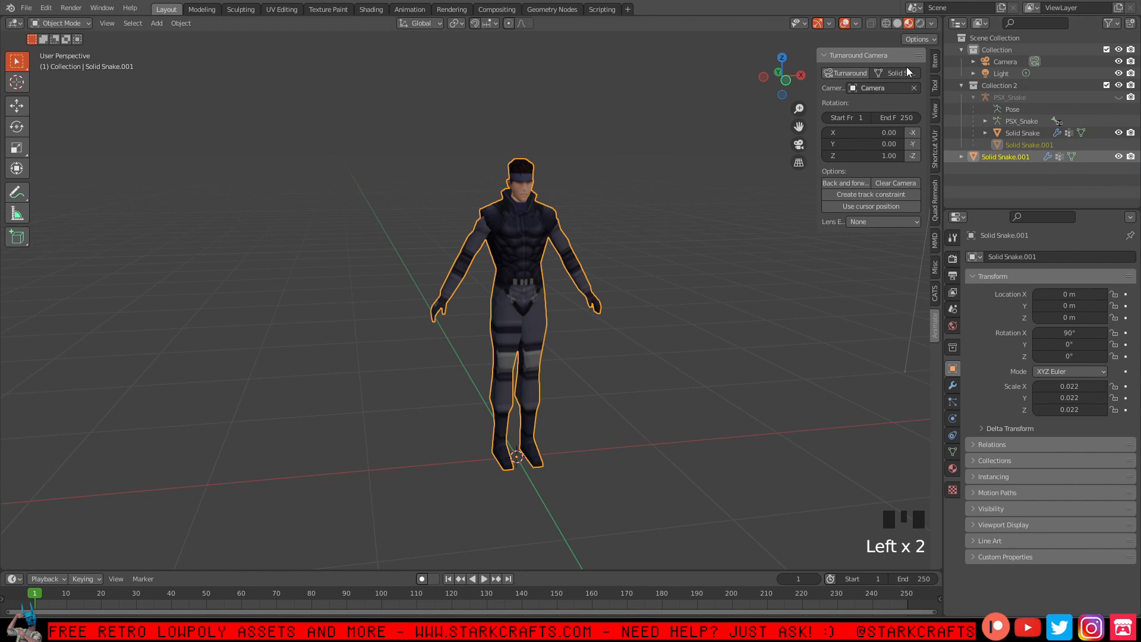
click(962, 85)
click(1085, 162)
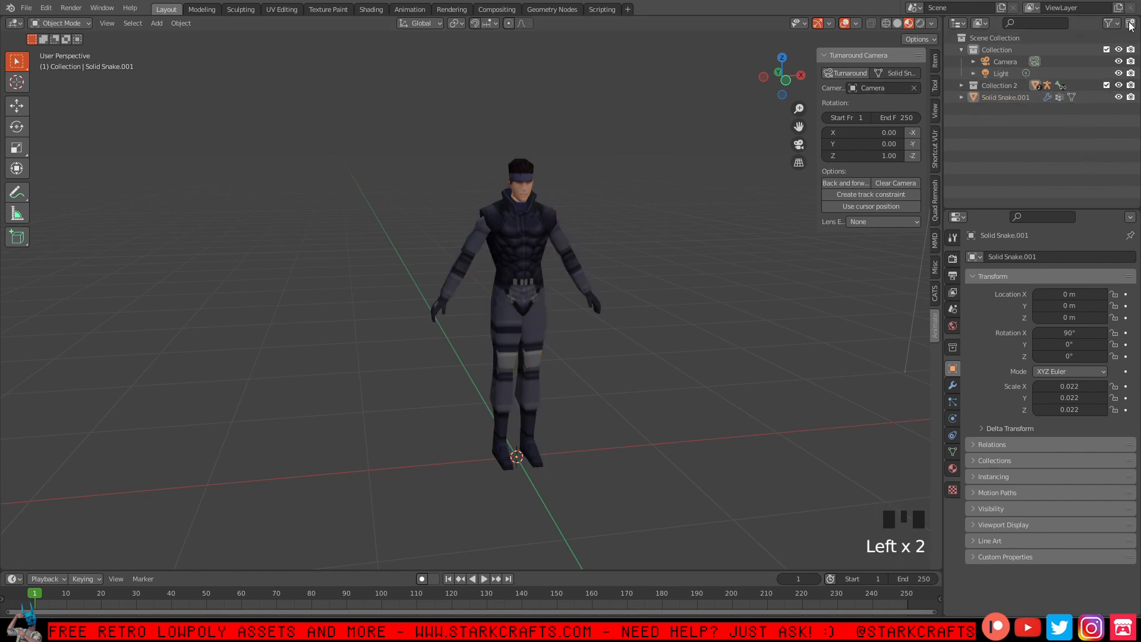
Add a collection named Wire and move the Solid Snake.001 duplicate into it.
click(1130, 25)
double_click(994, 98)
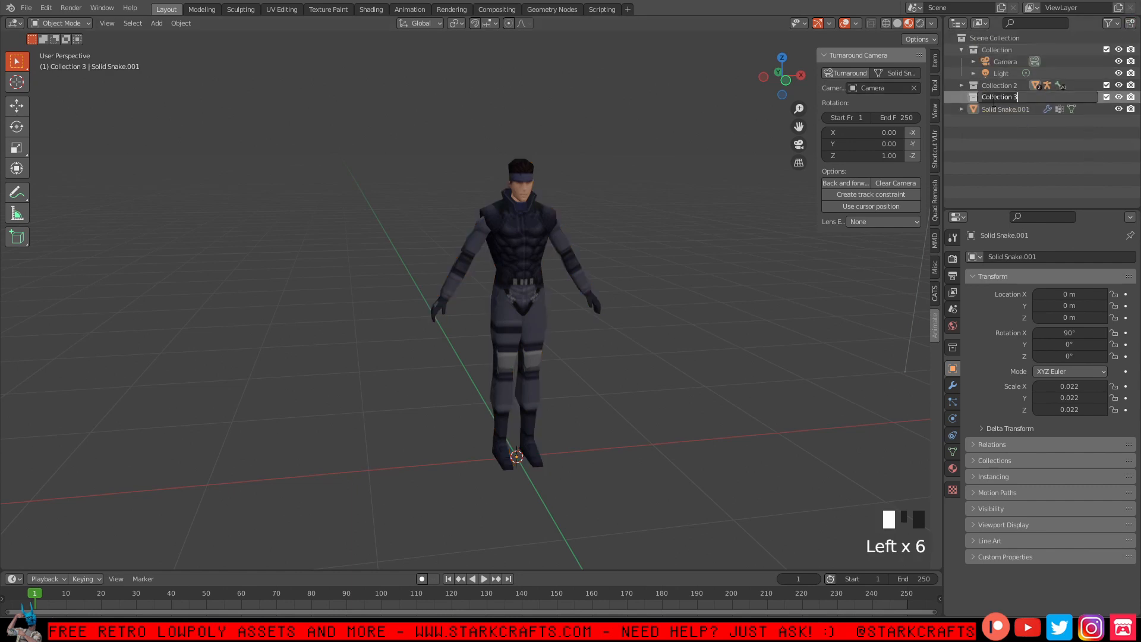
text(Wire)
key(Return)
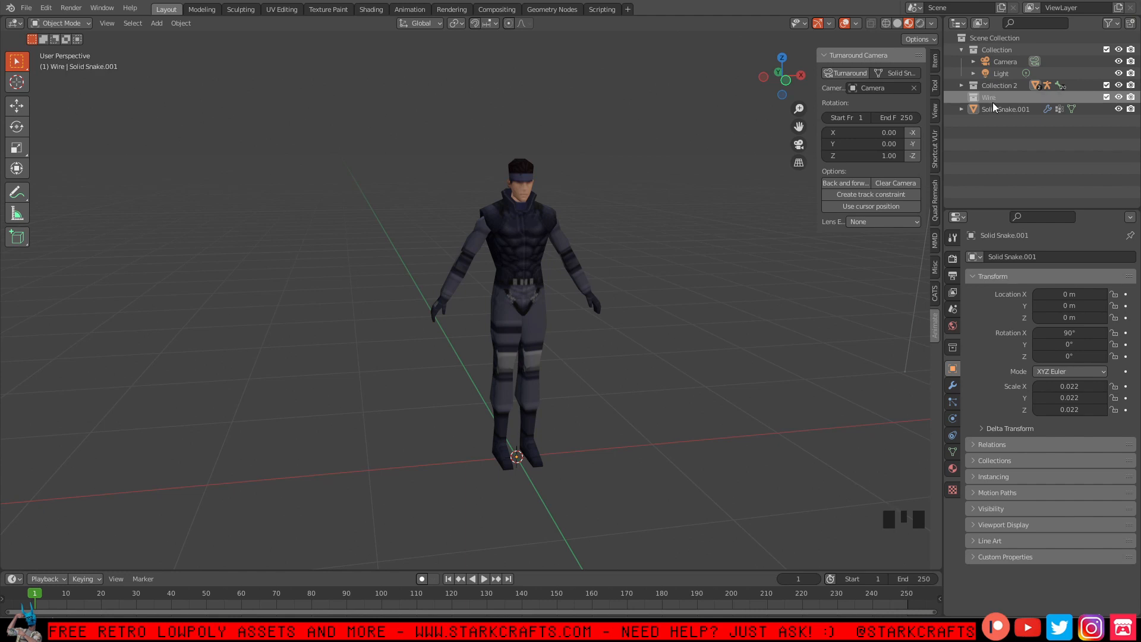
click(999, 108)
drag(999, 108, 996, 94)
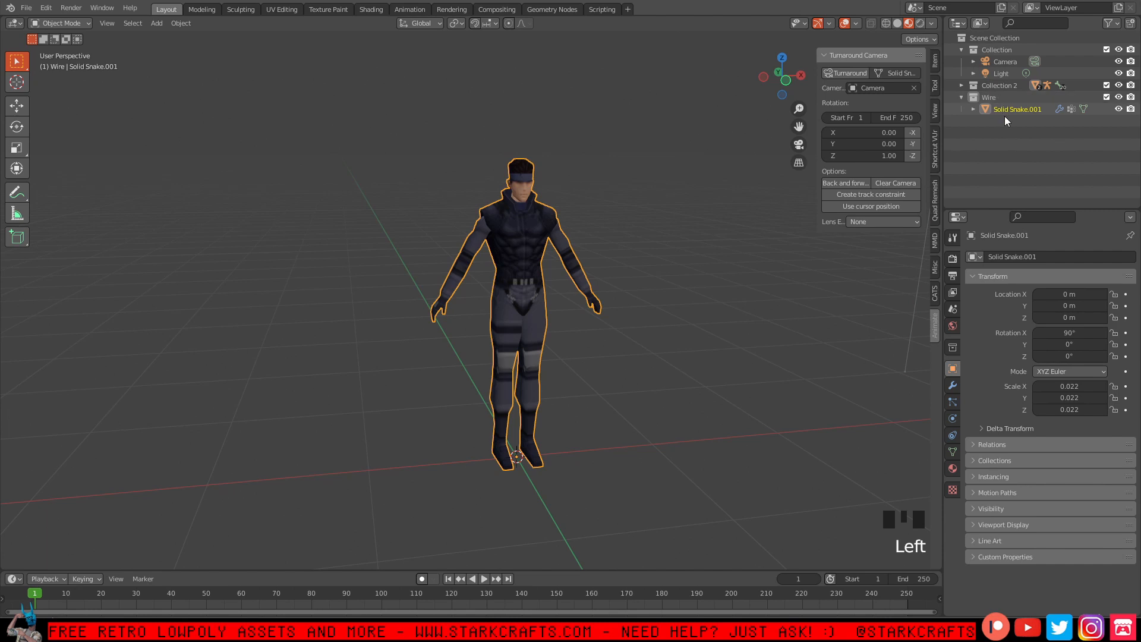
Exclude Collection 2 from the view layer and view the duplicate mesh from the front.
click(786, 80)
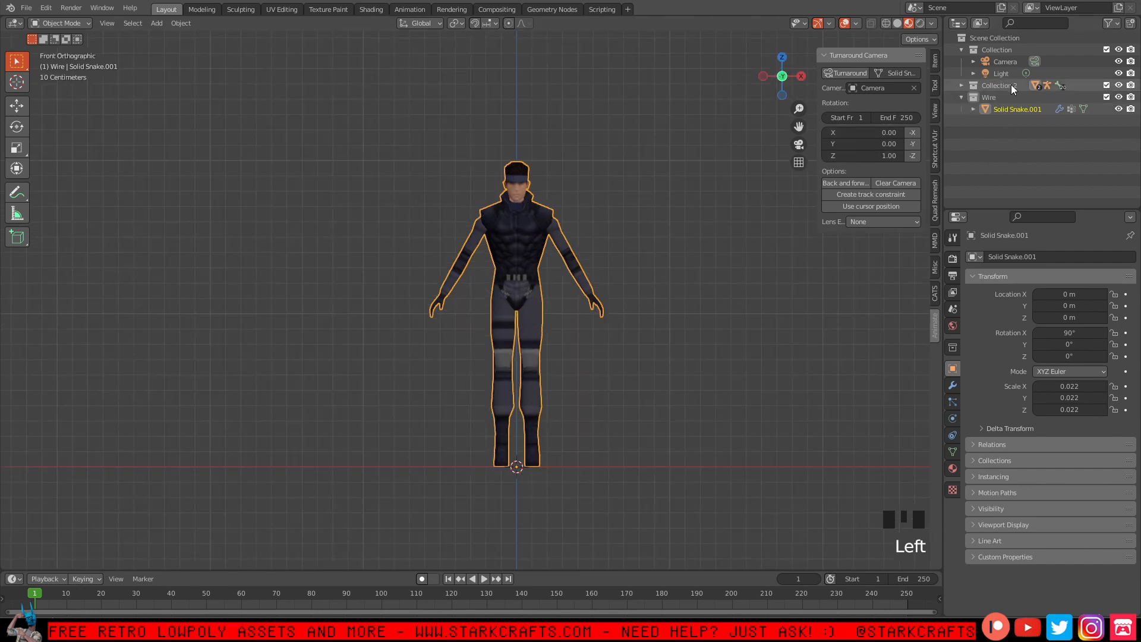
click(962, 85)
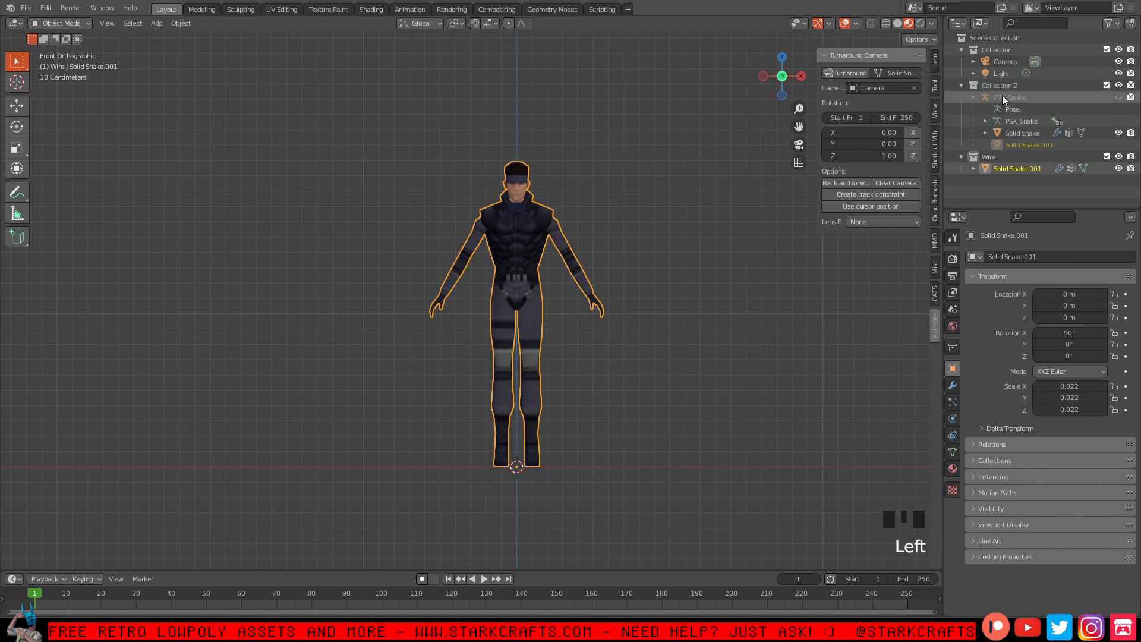
click(962, 85)
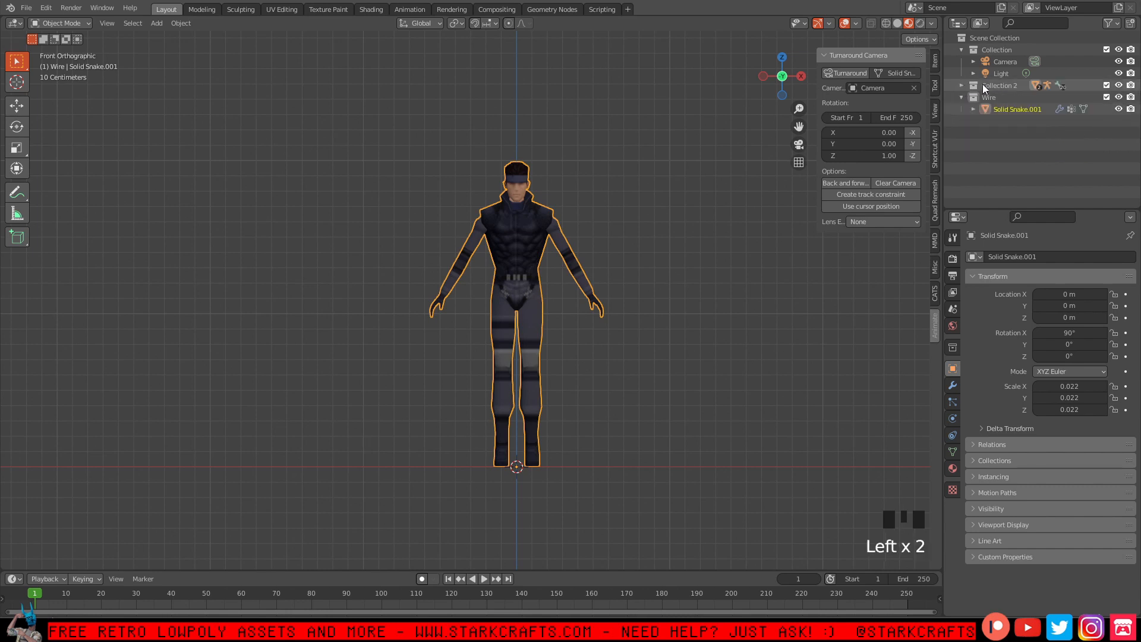
click(1107, 85)
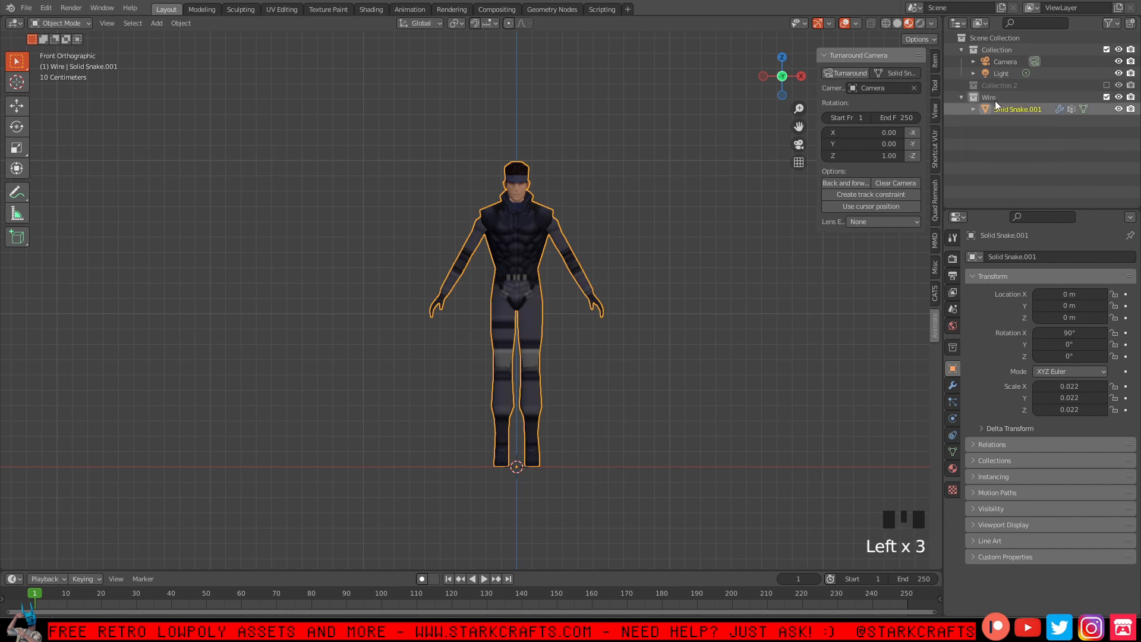
click(1032, 107)
scroll(553, 292, down, 2)
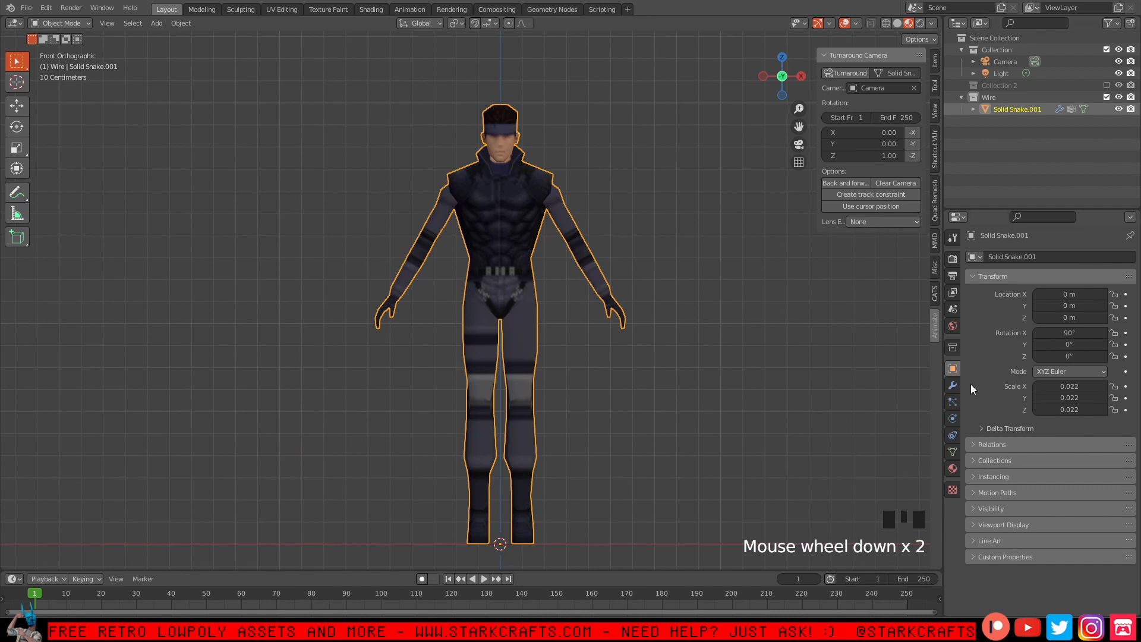
Check the duplicate mesh's Armature modifier, and add a new material named Wire in an extra slot.
click(953, 385)
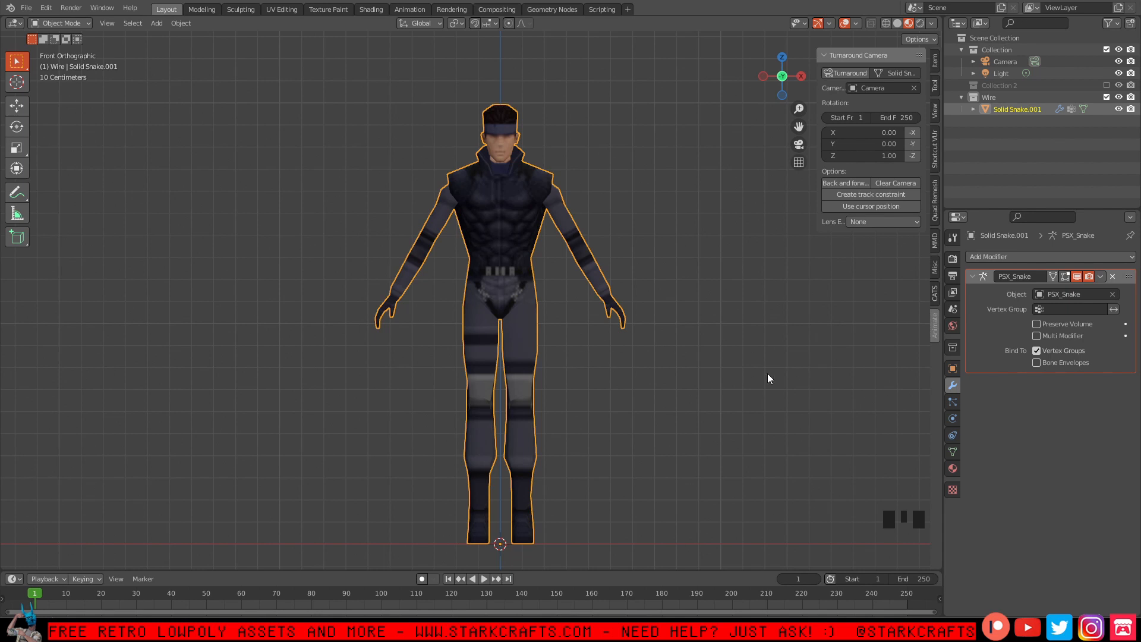
mouse_move(730, 380)
middle_down()
mouse_move(706, 377)
mouse_move(724, 385)
middle_up()
scroll(723, 385, up, 1)
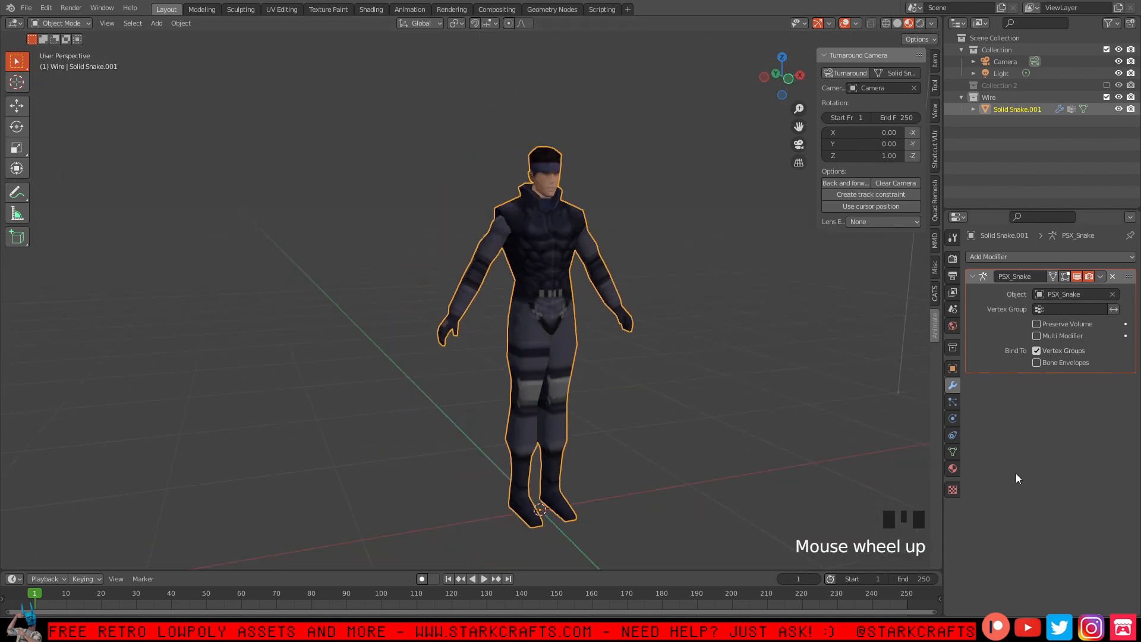
click(953, 469)
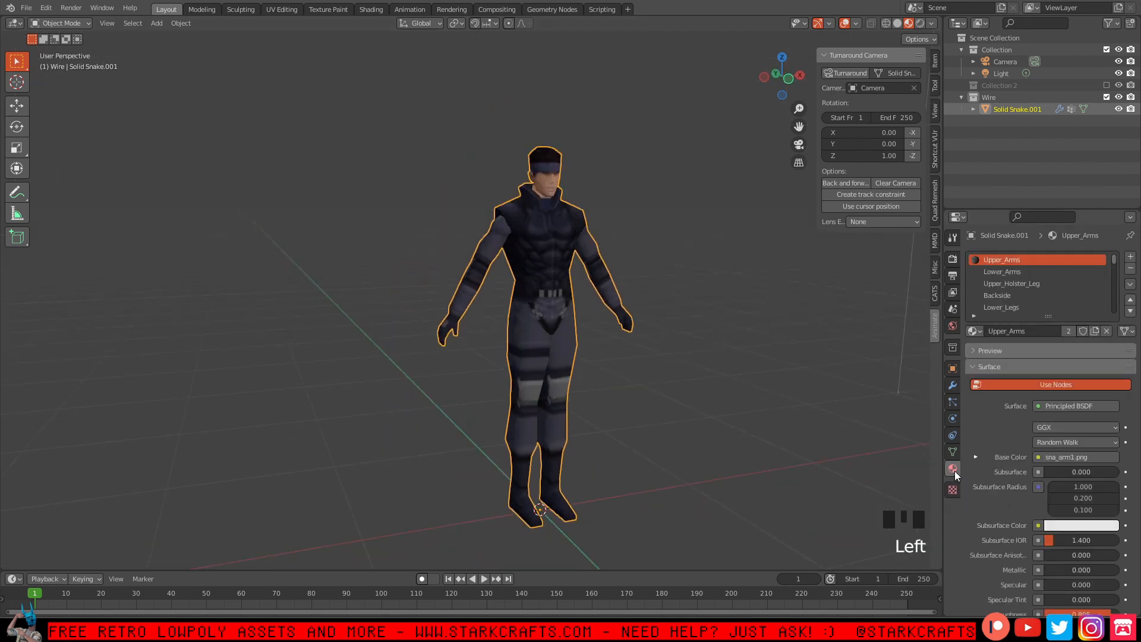
click(789, 79)
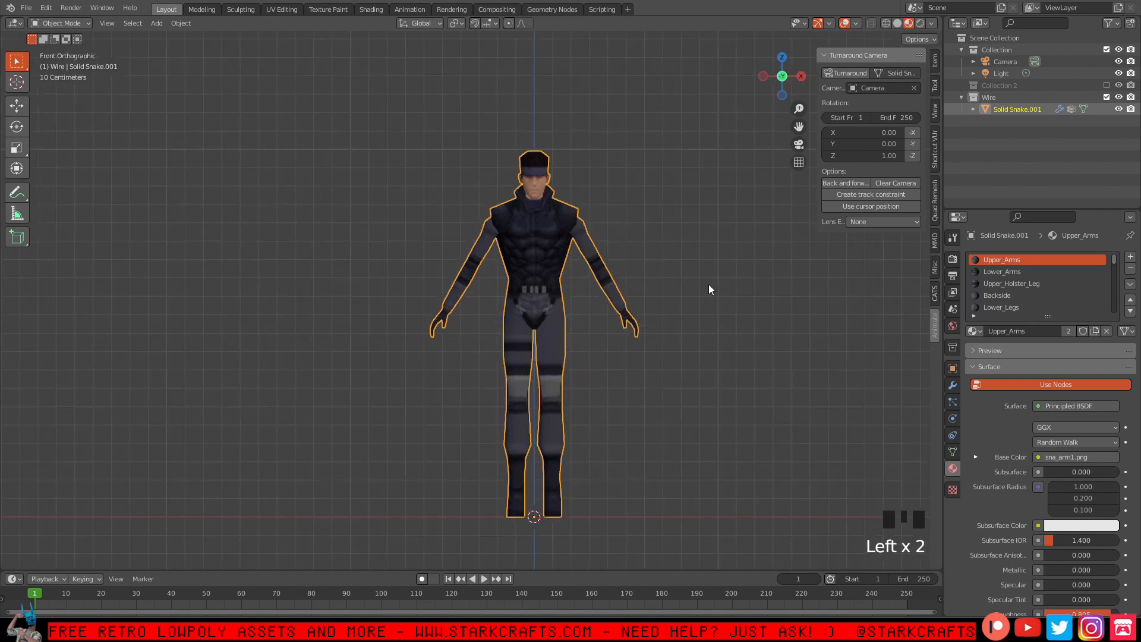
click(1130, 256)
click(1033, 331)
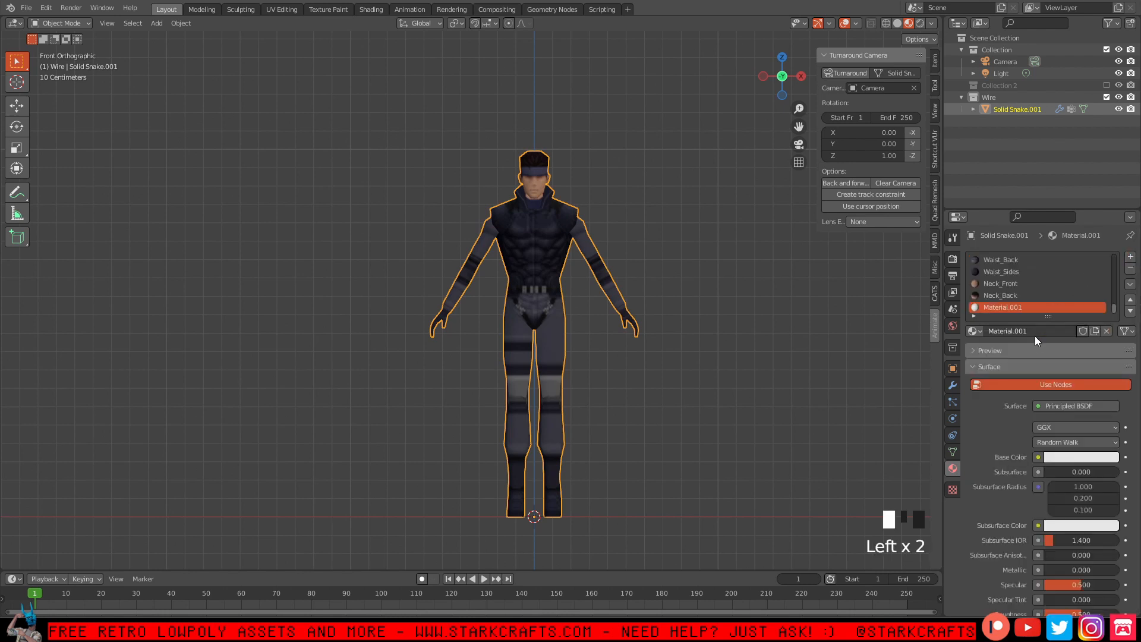
click(1037, 331)
key(ctrl+a)
text(Wire)
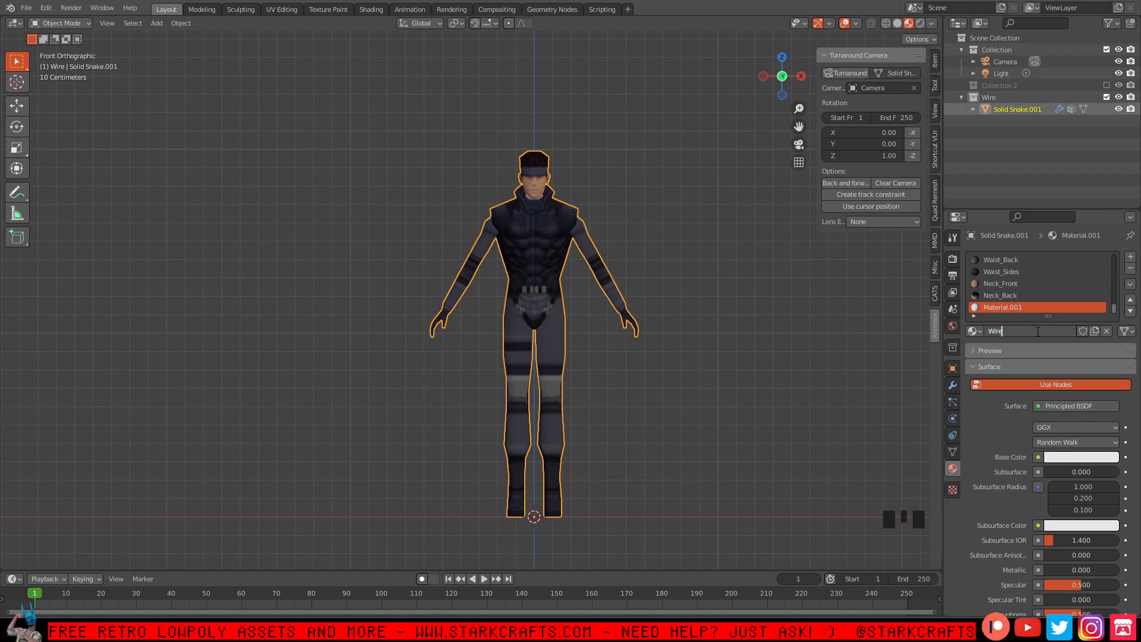
click(842, 356)
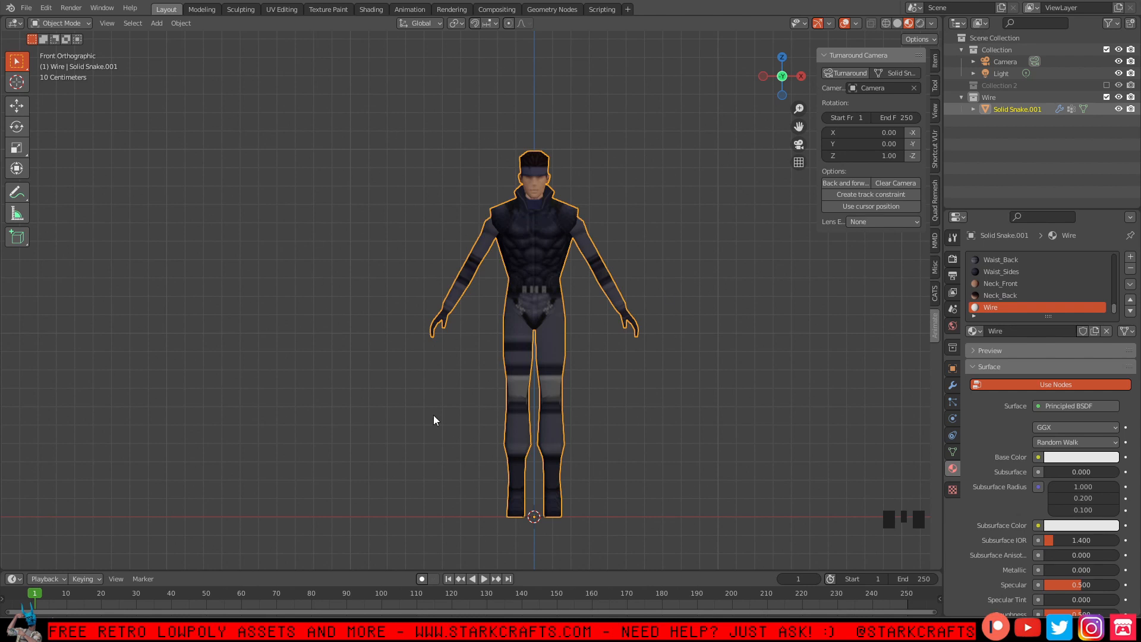
Include Collection 2 in the view layer again and hide its PSX_Snake armature and original Solid Snake mesh in the viewport.
click(1107, 85)
click(962, 87)
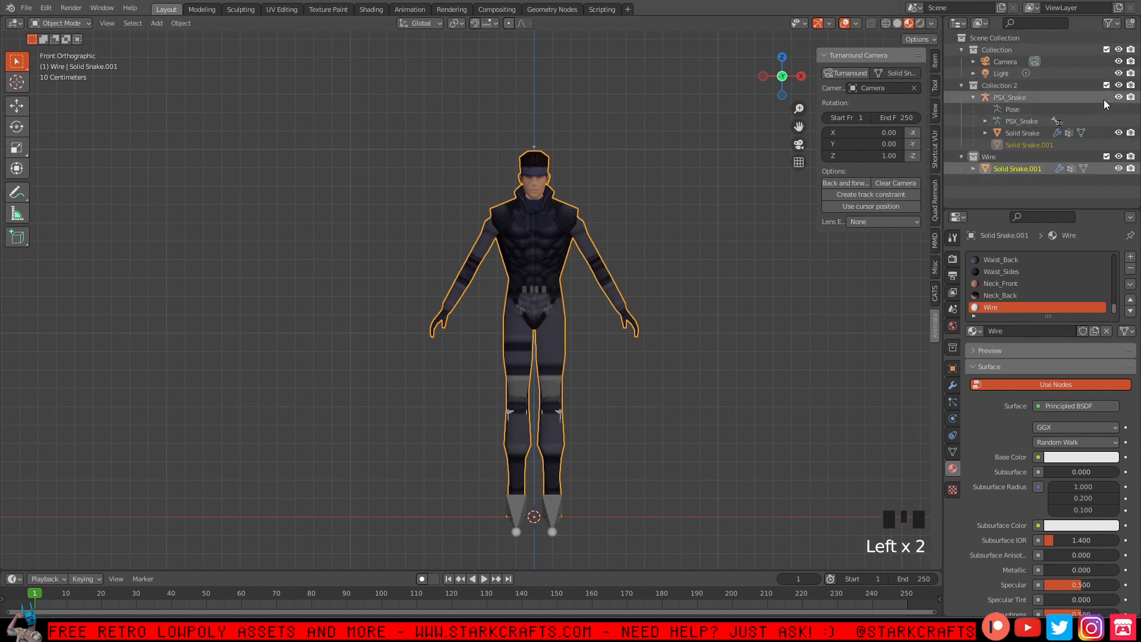
click(1119, 97)
click(1119, 132)
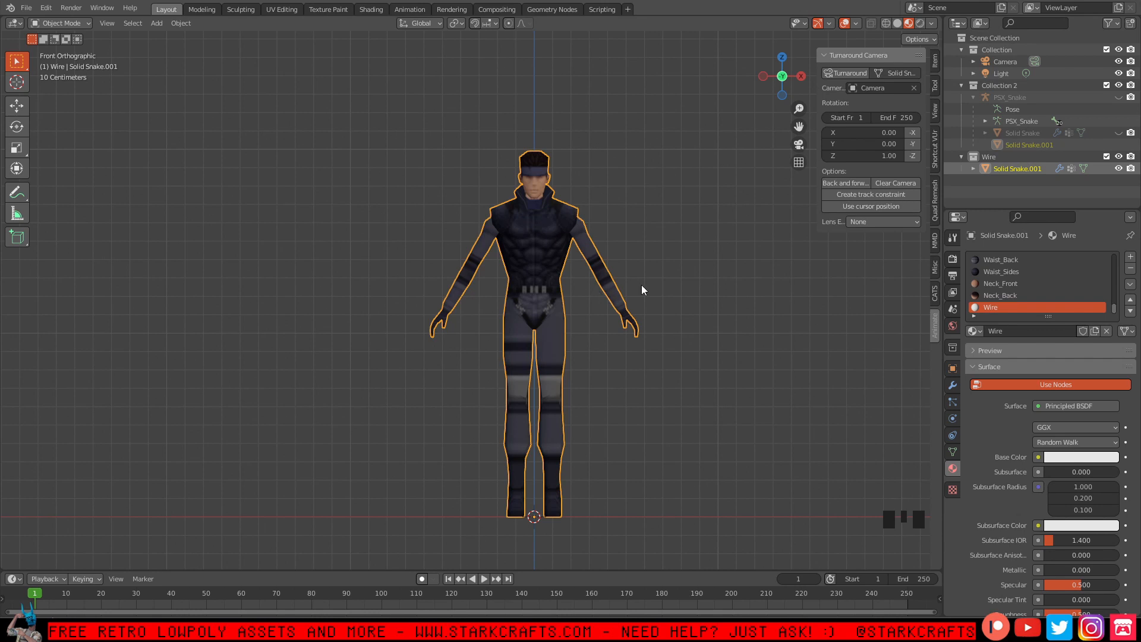
Assign the Wire material to all faces of the duplicate mesh and set its surface shader to Emission.
key(Tab)
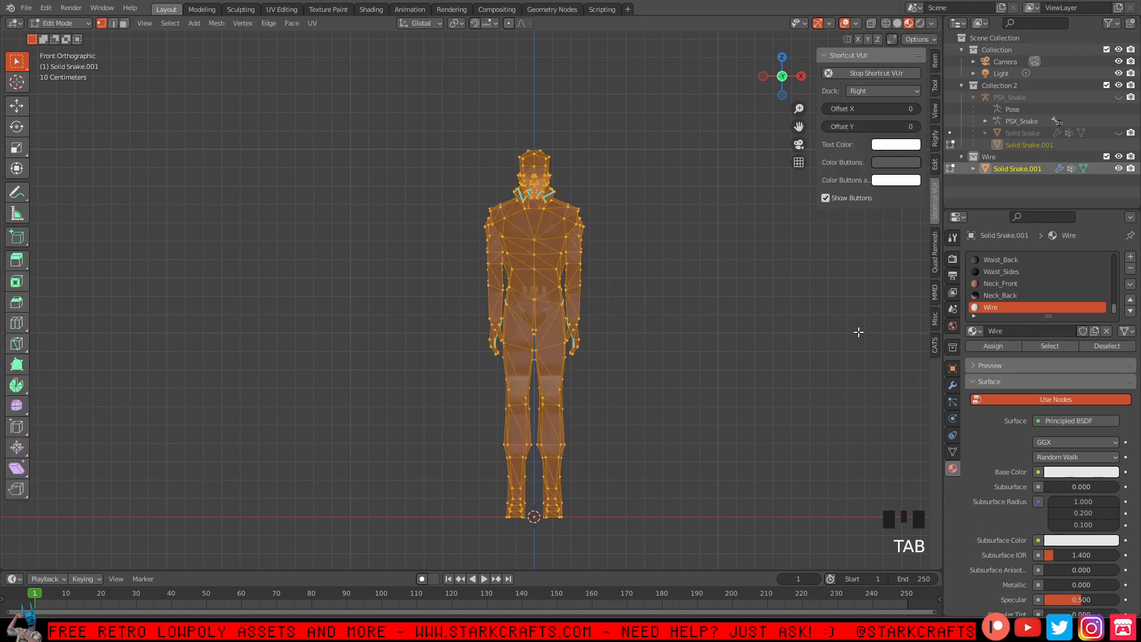
click(993, 348)
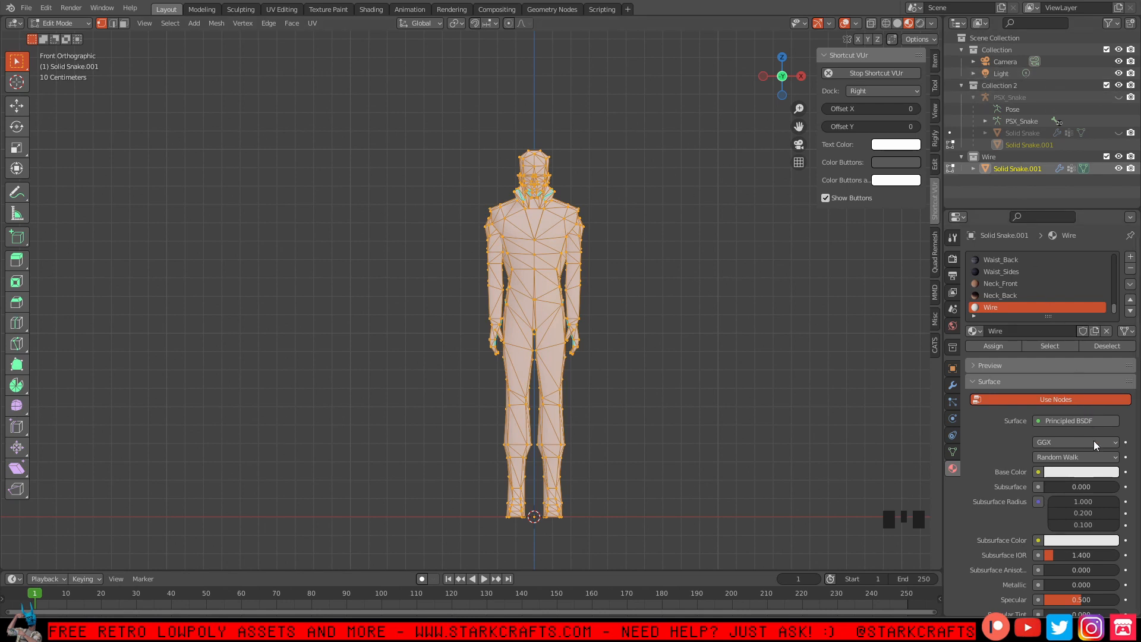
click(1083, 419)
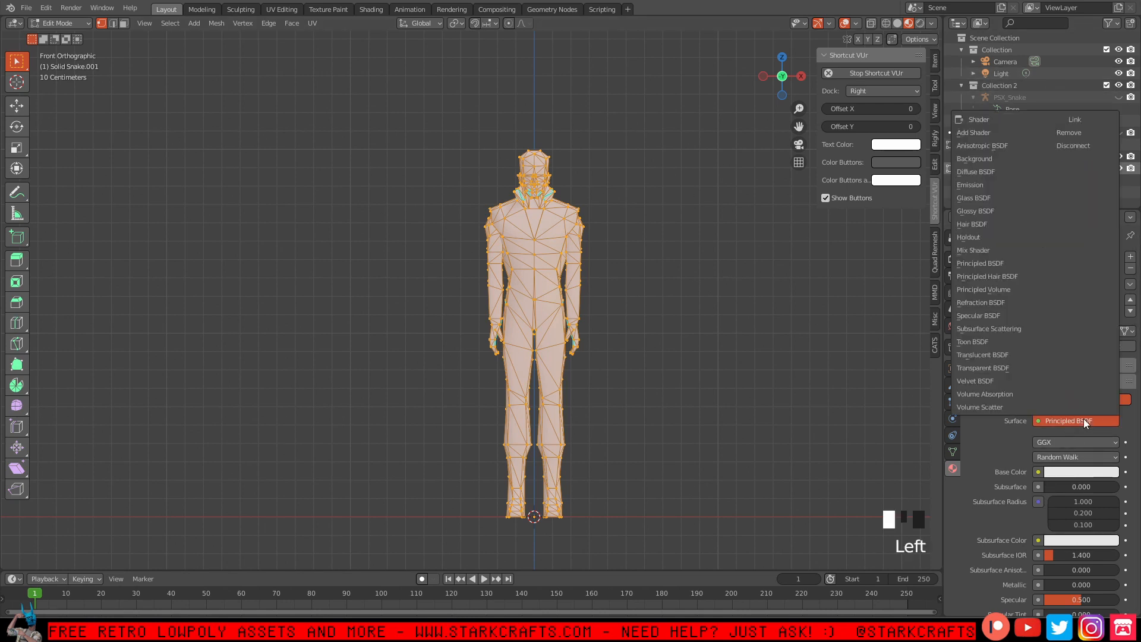
click(975, 187)
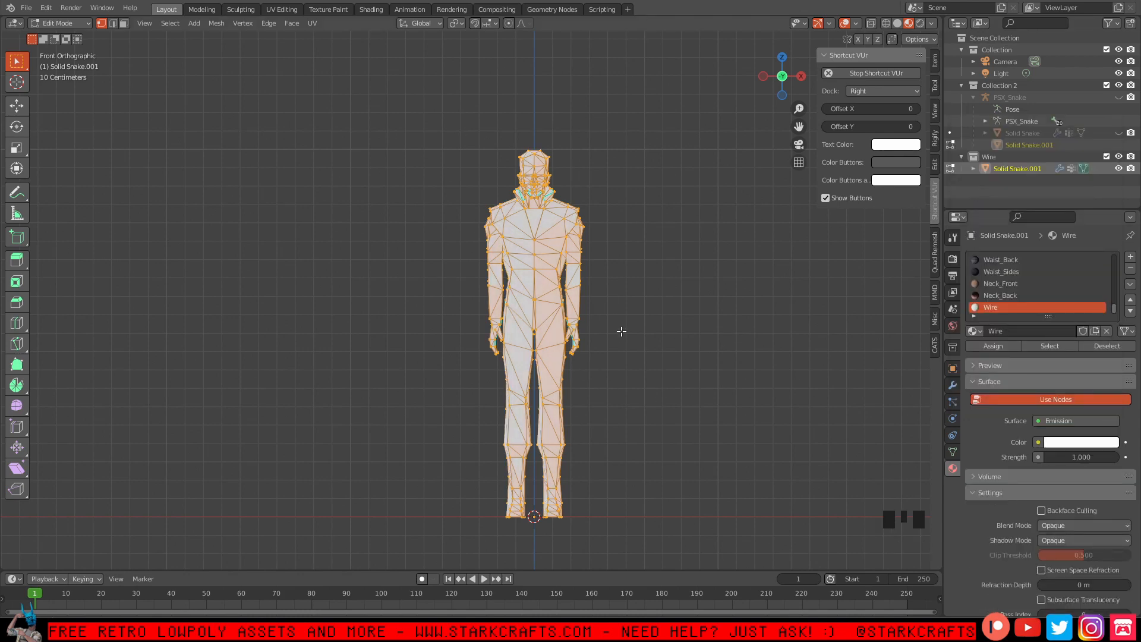
Switch the viewport to Rendered shading and return to Object Mode to check the emissive mesh, ending in the front view.
click(919, 23)
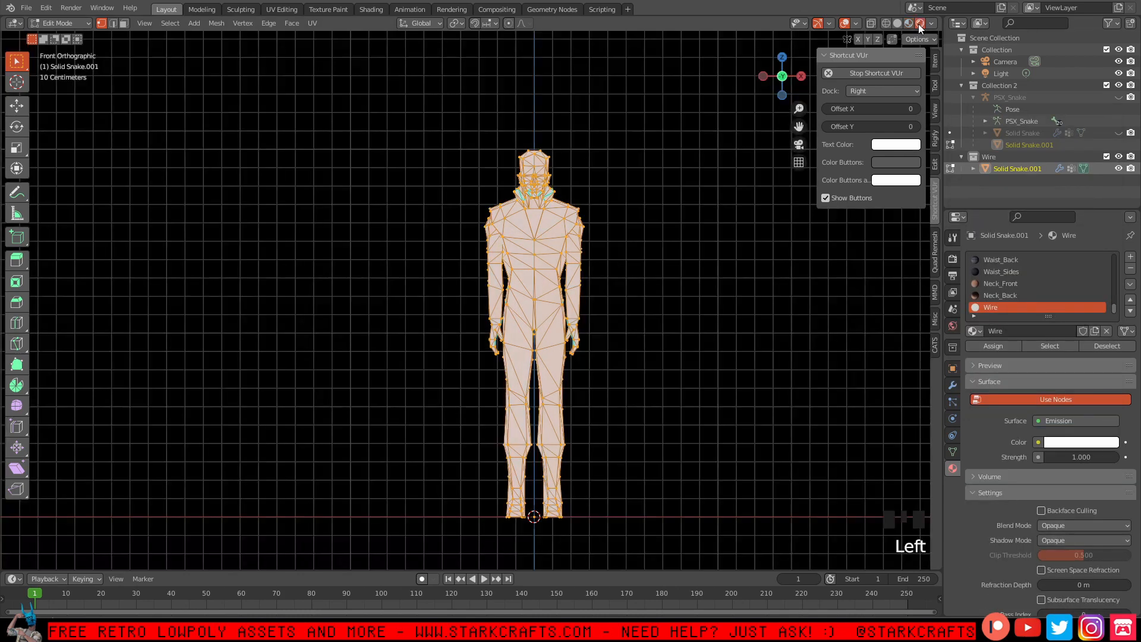
key(Tab)
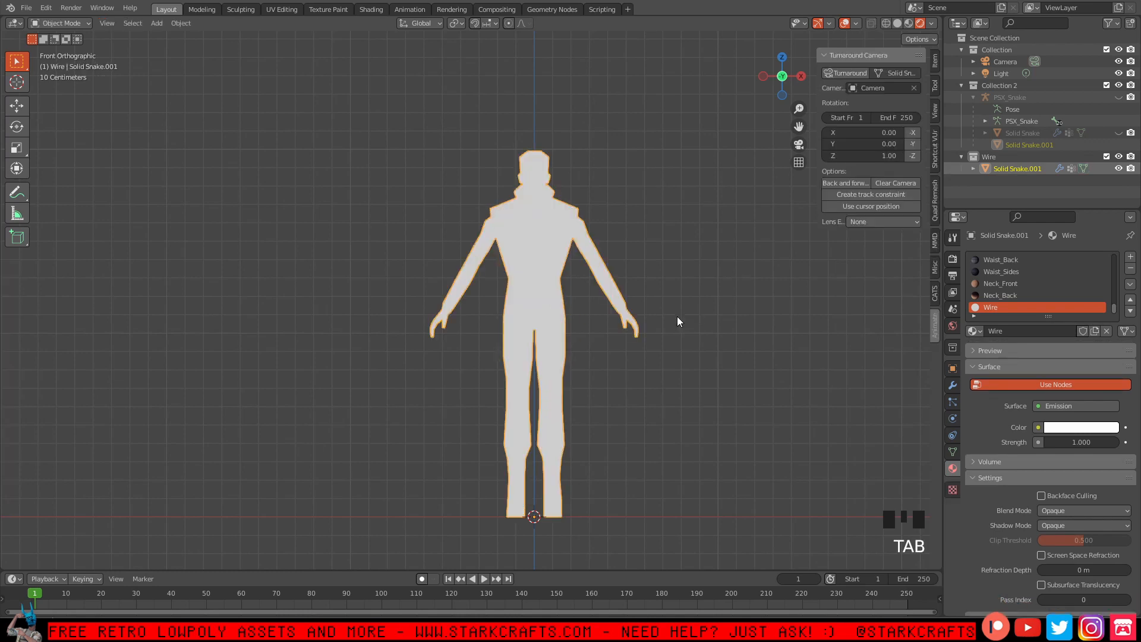
middle_drag(505, 247, 755, 126)
click(779, 76)
Darken the Wire material's emission color to medium gray and check the character's silhouette from another angle.
click(1089, 432)
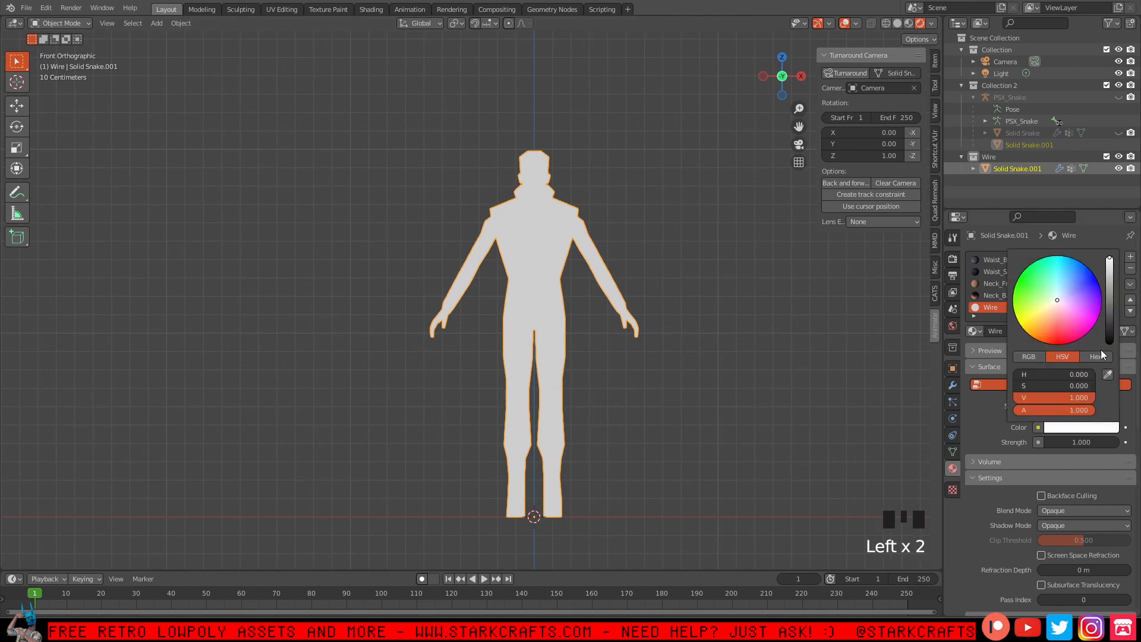
click(1110, 303)
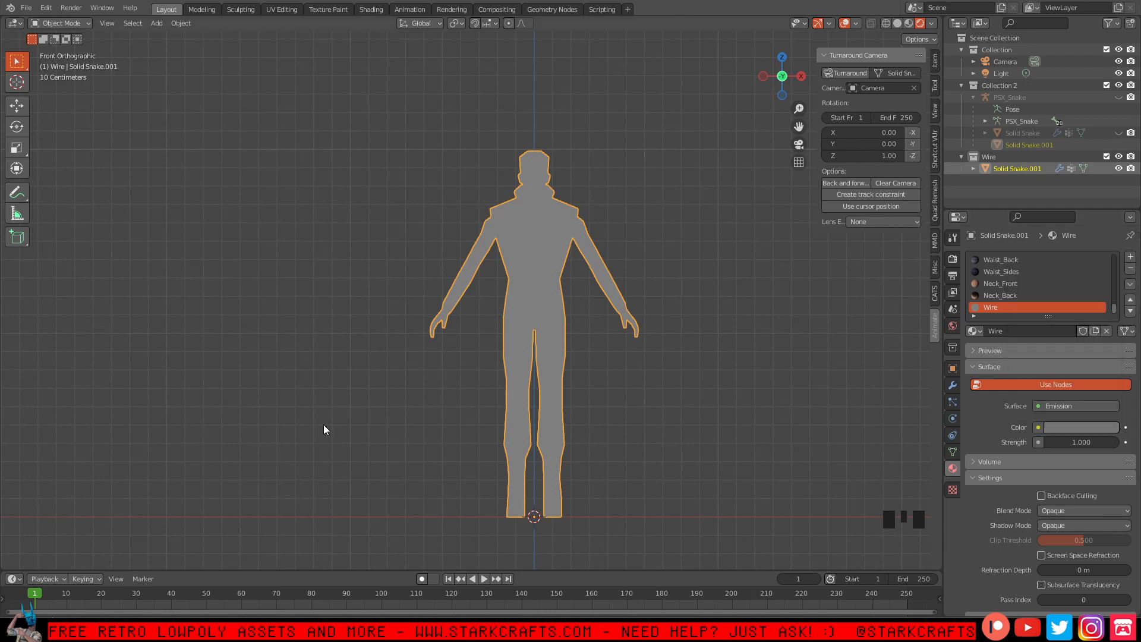
click(756, 333)
click(544, 237)
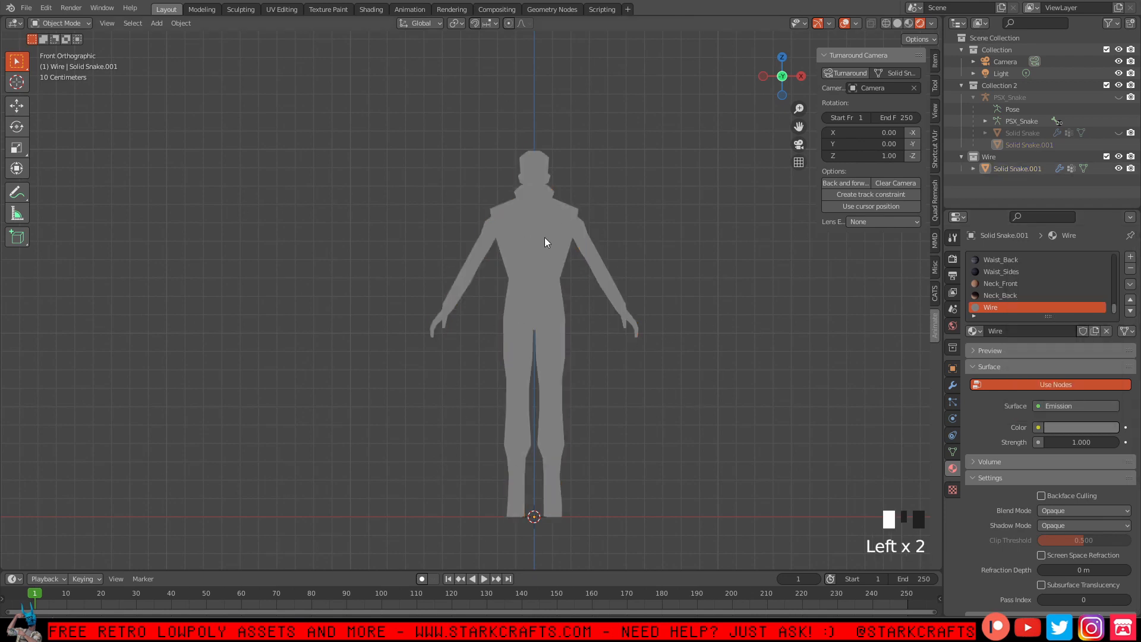
middle_drag(617, 462, 640, 423)
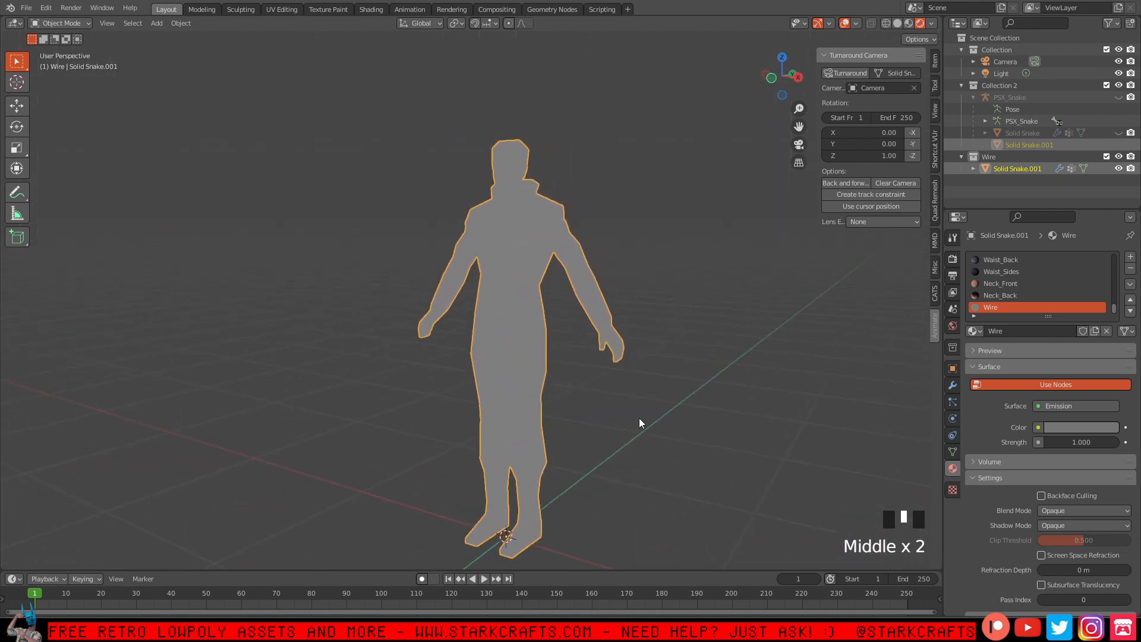
Compare the textured original with the gray duplicate by swapping their visibility, switch the viewport to Material Preview, and leave only the gray one shown.
click(1118, 169)
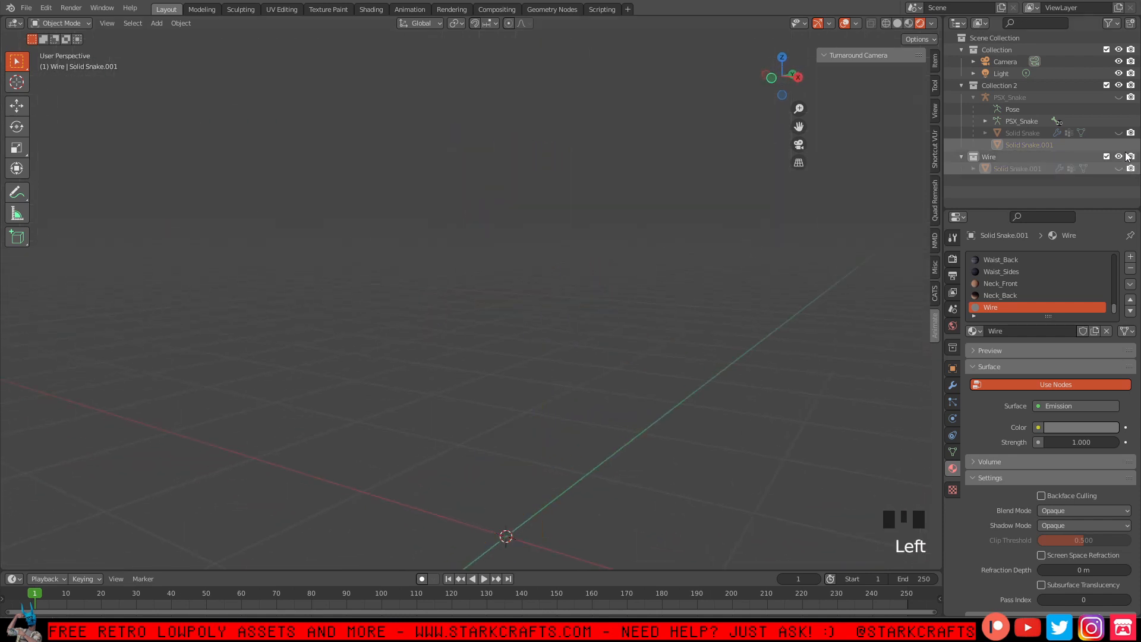
click(1119, 133)
click(988, 131)
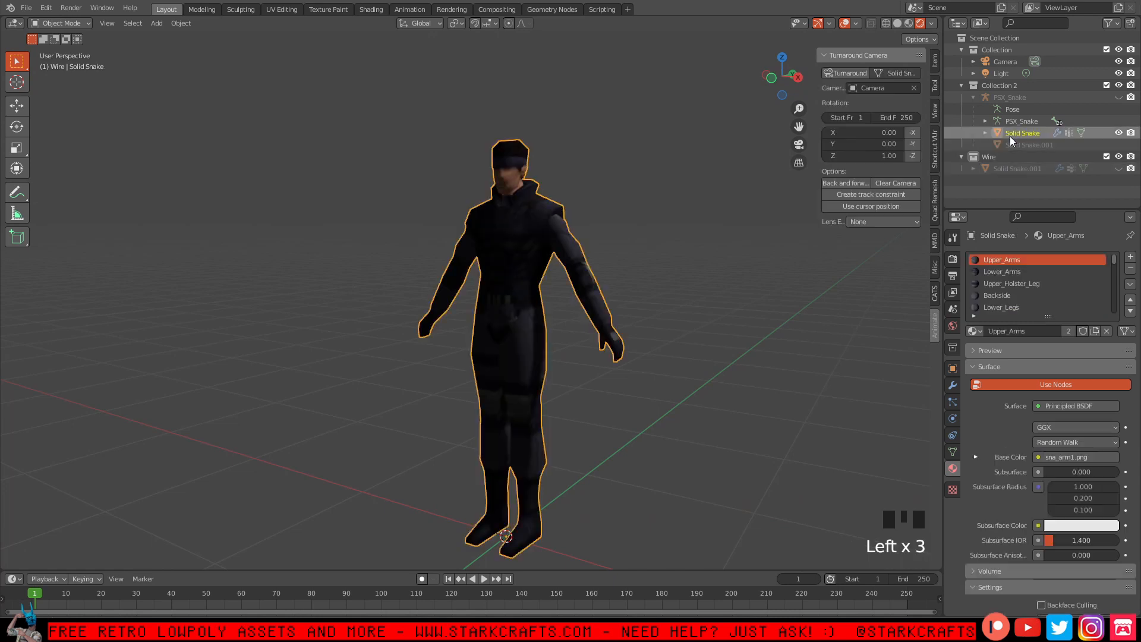
middle_drag(532, 224, 610, 199)
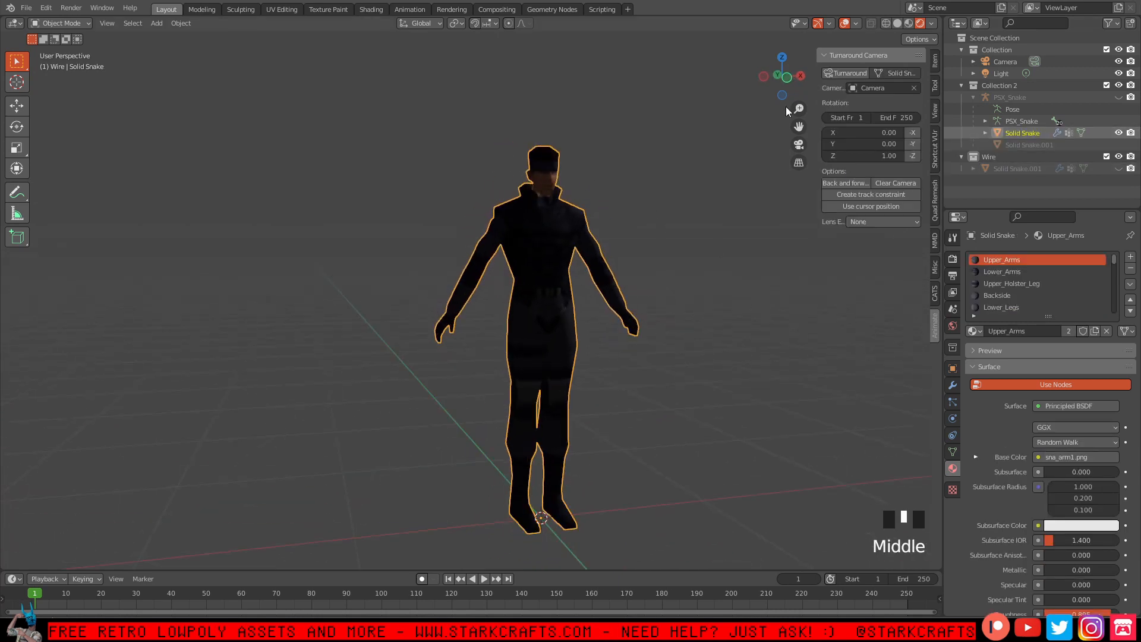
click(909, 23)
middle_drag(698, 350, 731, 349)
click(1119, 169)
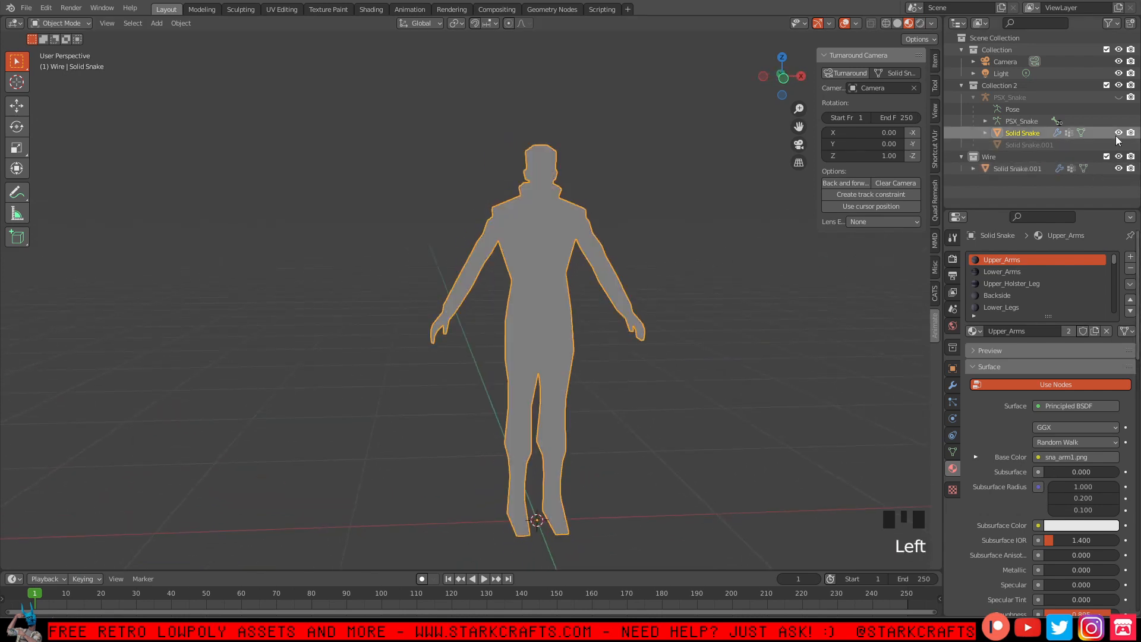
click(1119, 132)
Duplicate the gray Solid Snake mesh in place within the Wire collection, check the copy by toggling its visibility, and select it.
click(1011, 169)
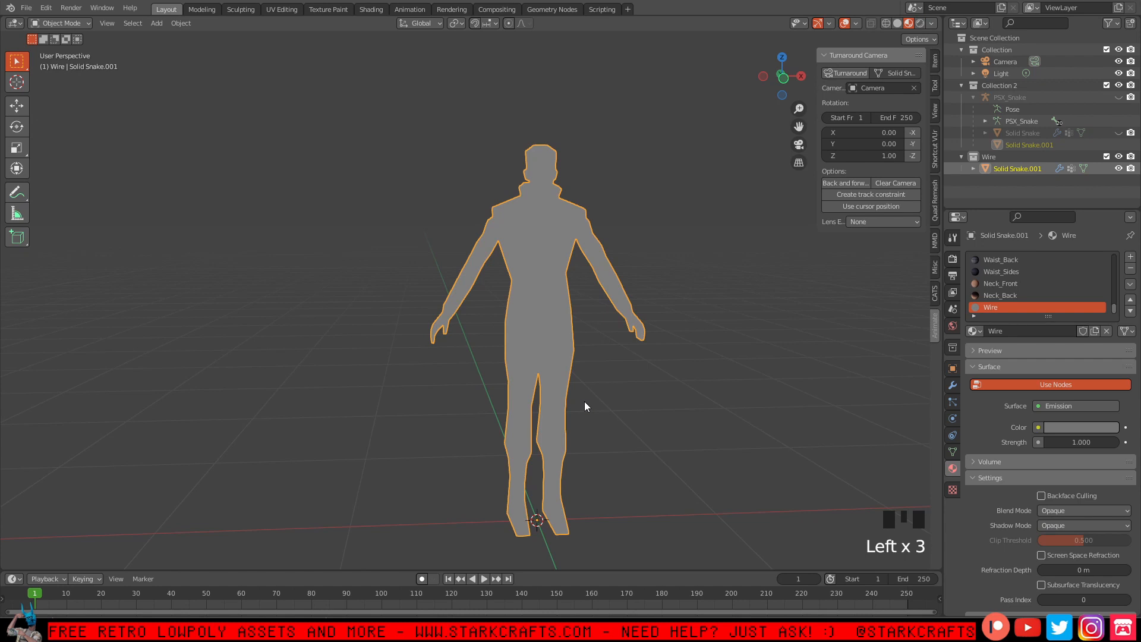
key(shift+d)
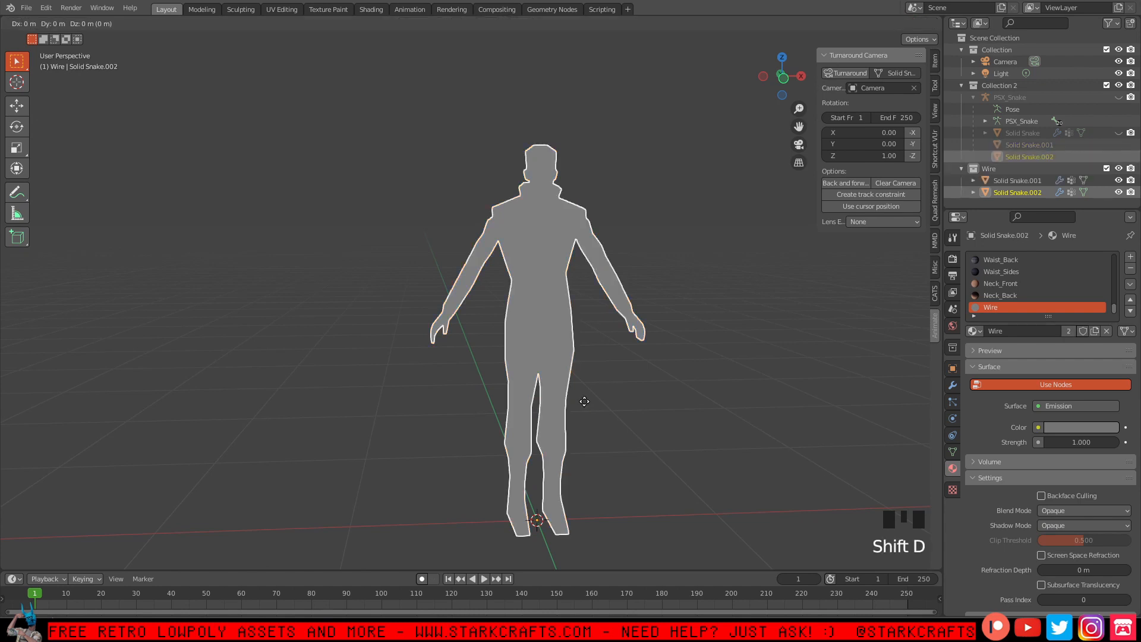
click(584, 402)
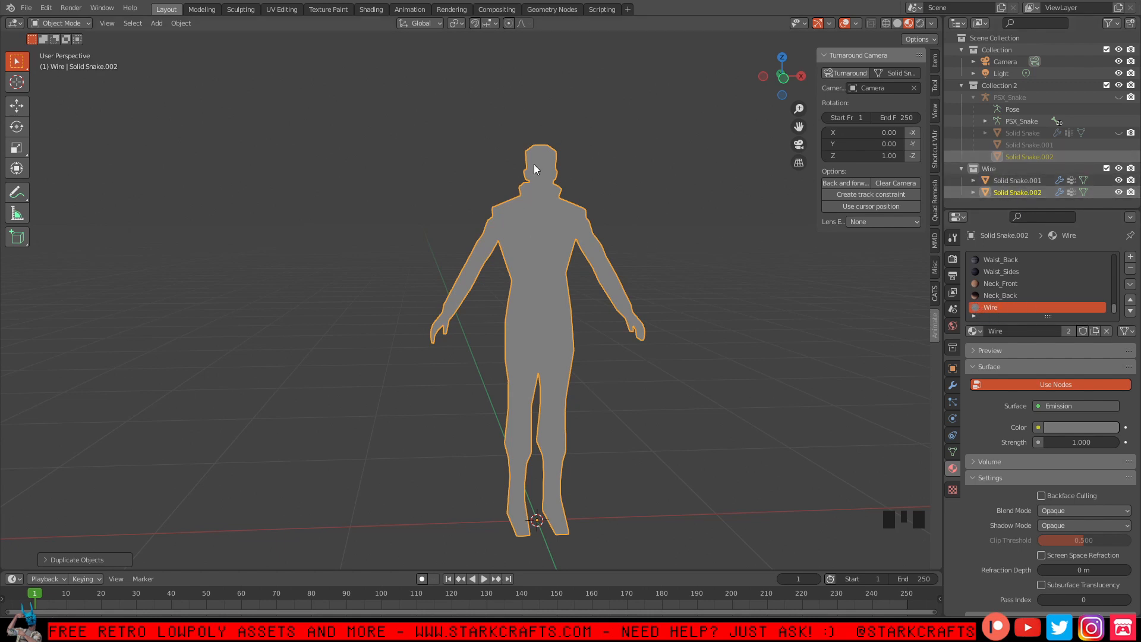
click(1052, 194)
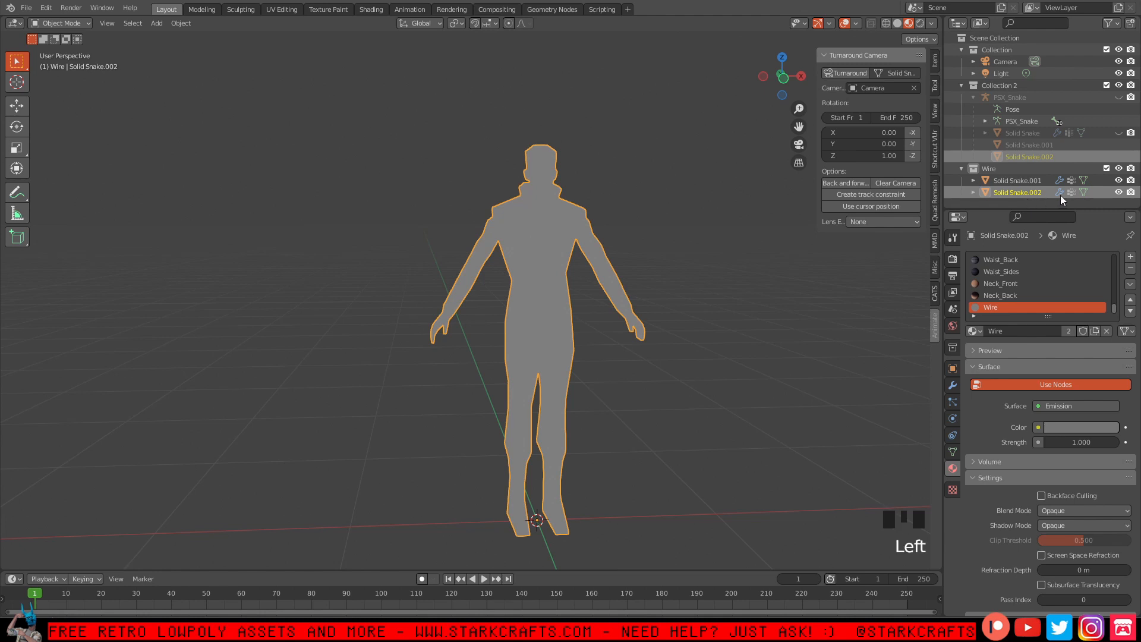
click(1118, 192)
click(1089, 191)
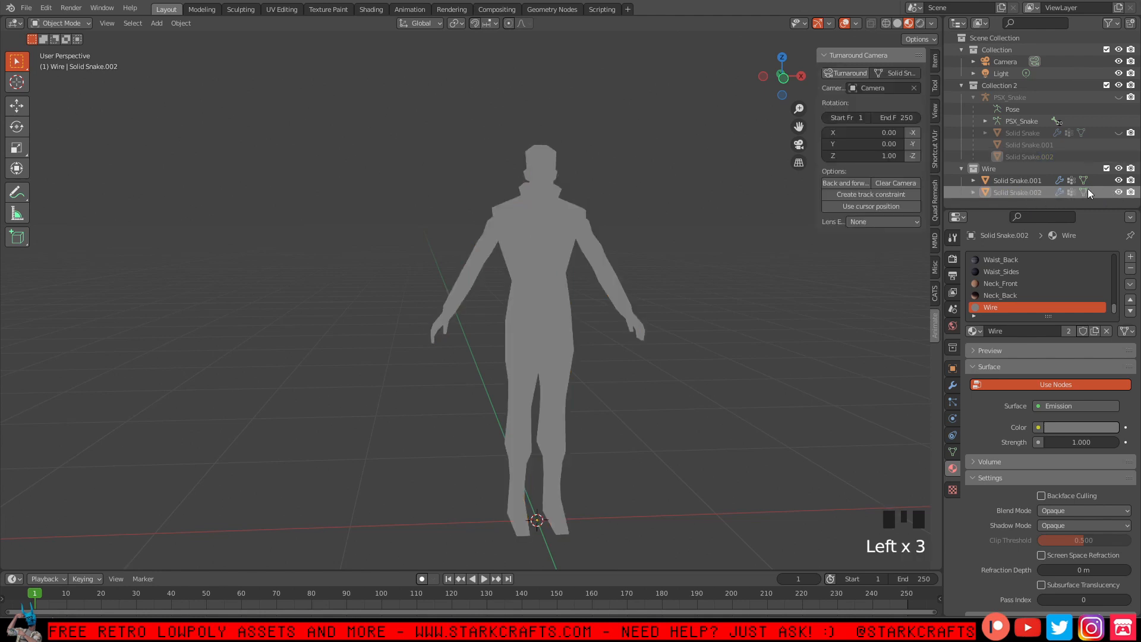
click(1016, 192)
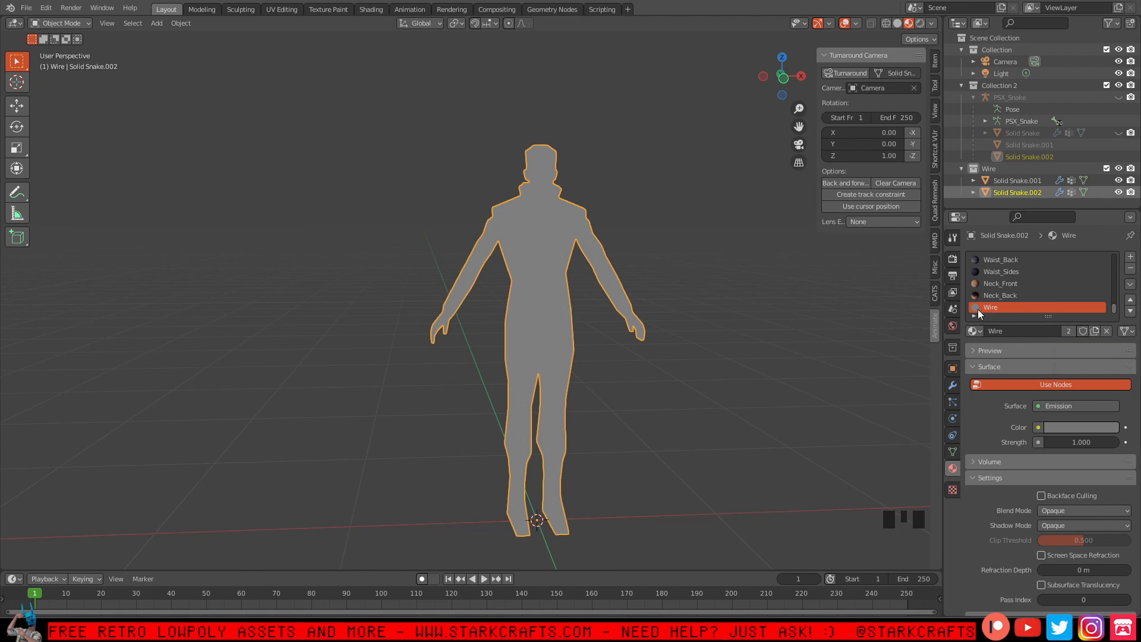
Give the new duplicate its own separate copy of the Wire material.
click(1094, 330)
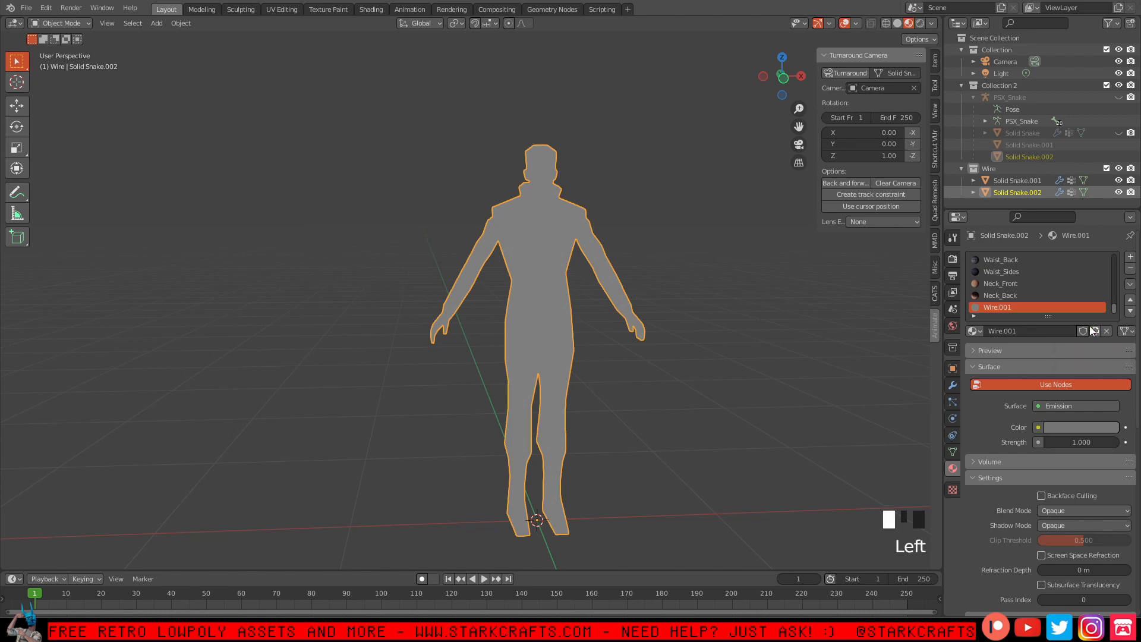
click(972, 332)
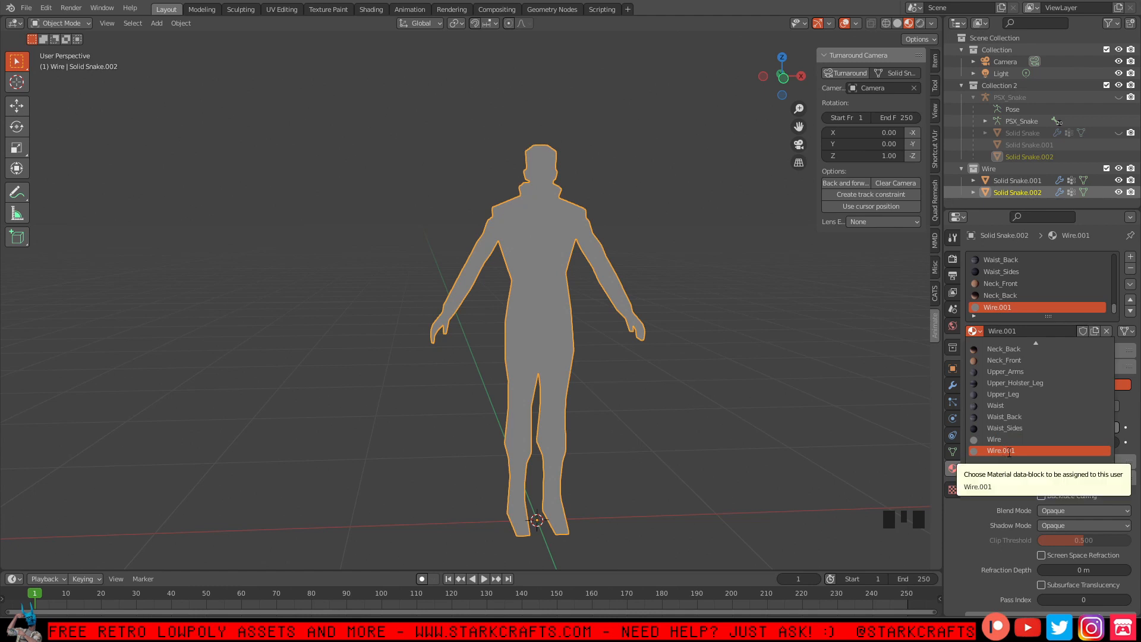
click(1022, 452)
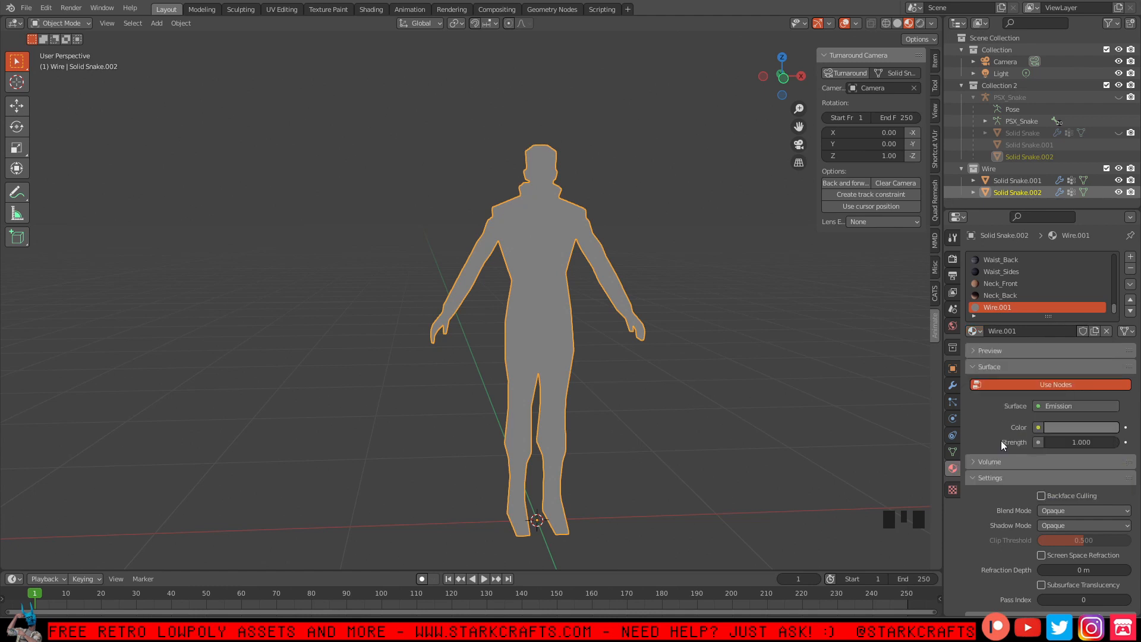
Set the copied material's emission color to a fully saturated bright yellow.
click(1074, 428)
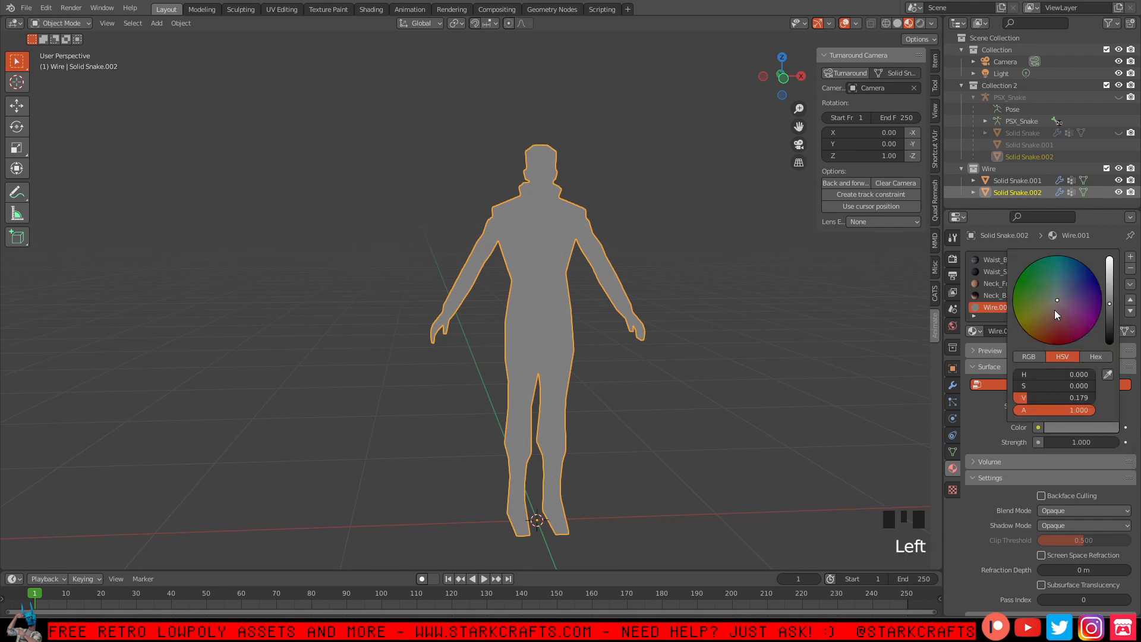
drag(1057, 314, 1023, 328)
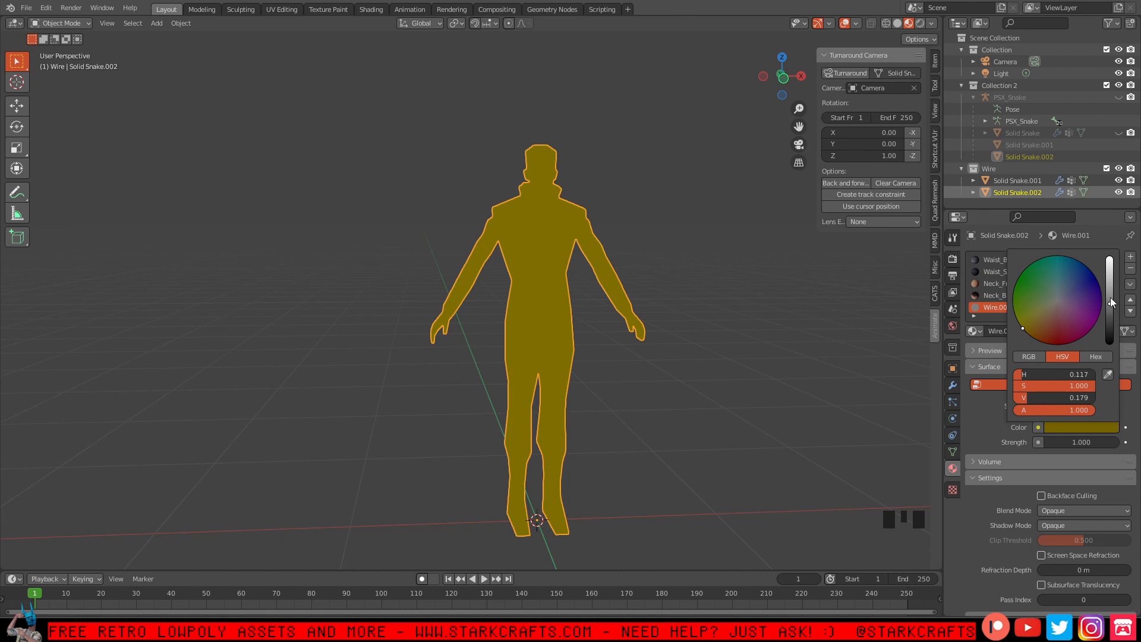
drag(1110, 303, 1109, 255)
drag(1023, 327, 1021, 327)
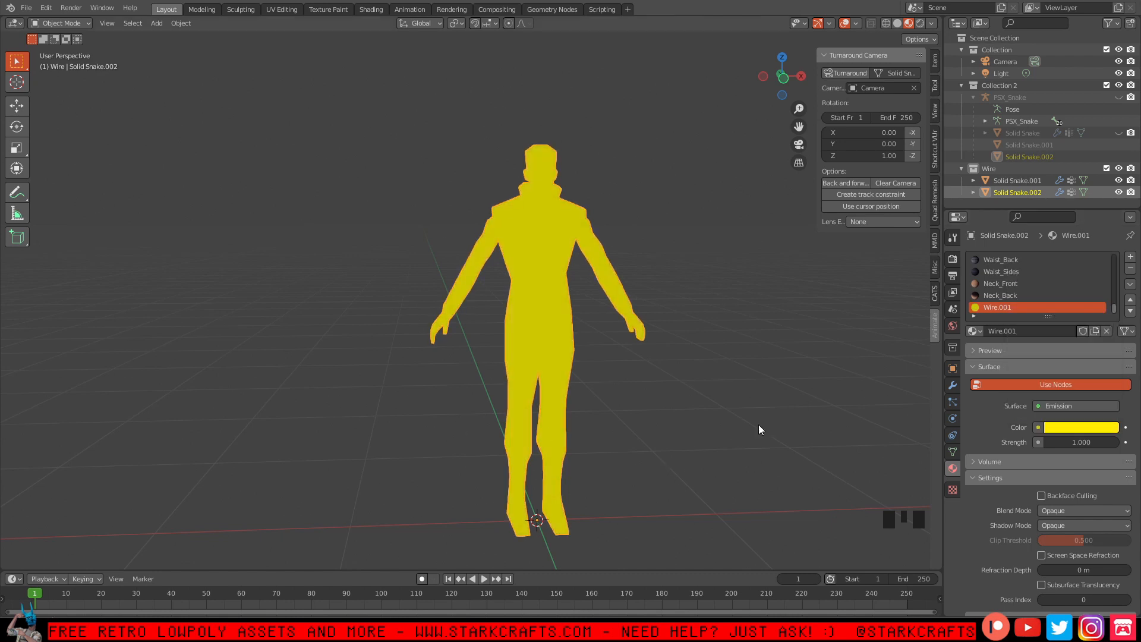
click(1071, 428)
drag(1050, 302, 1019, 322)
Add a Wireframe modifier to the yellow duplicate and inspect the wires over the gray body.
click(952, 389)
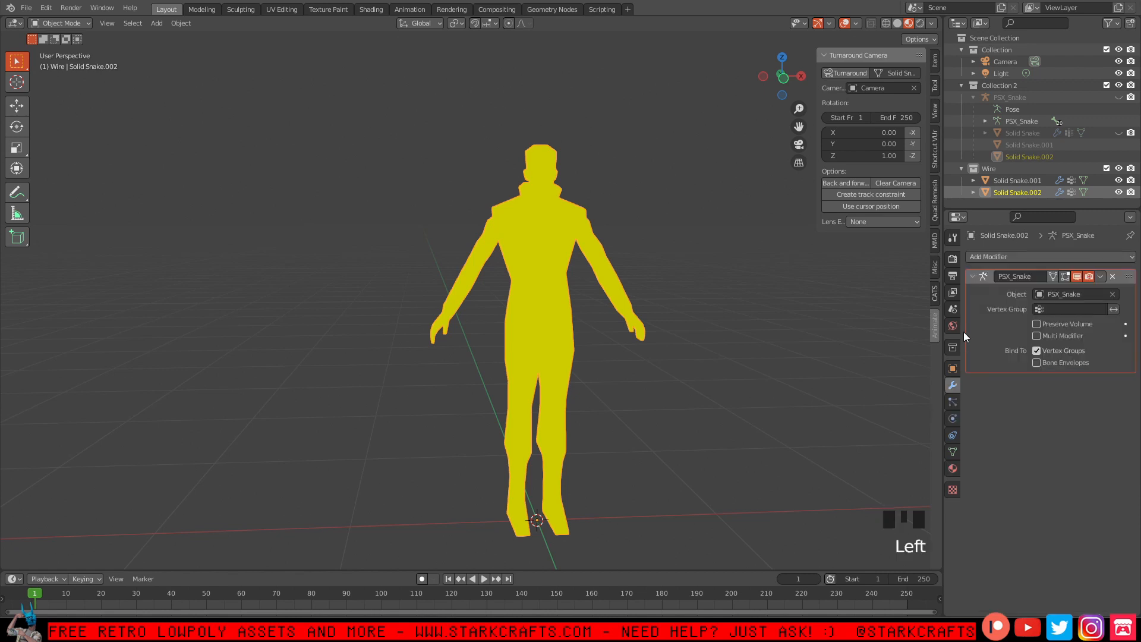
click(1010, 256)
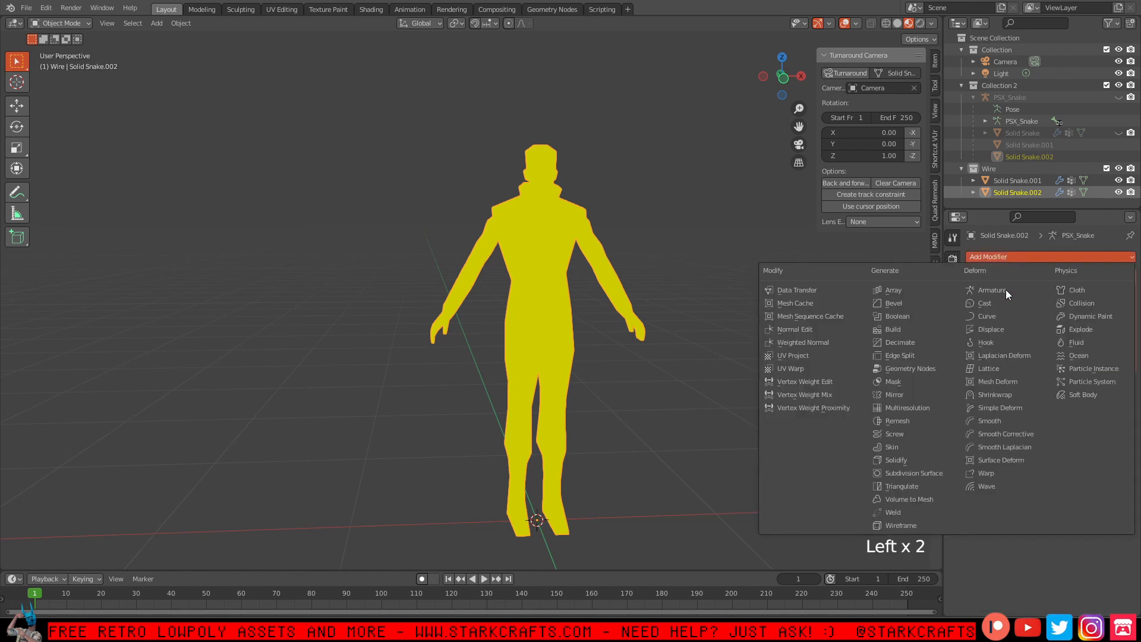
click(916, 523)
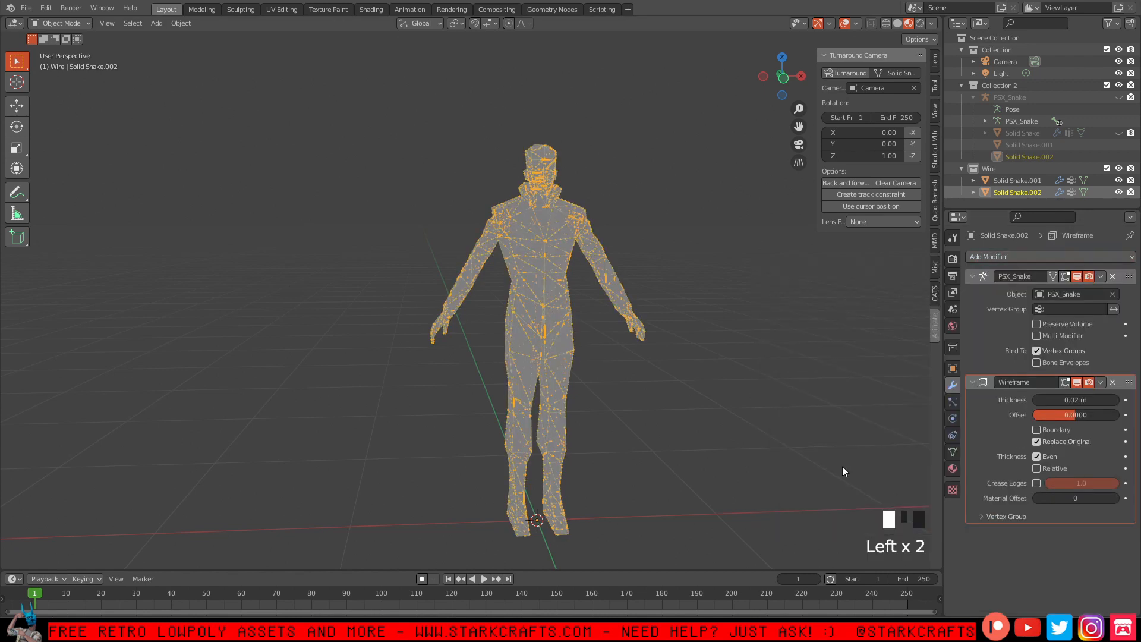
middle_drag(759, 318, 747, 366)
scroll(605, 273, down, 5)
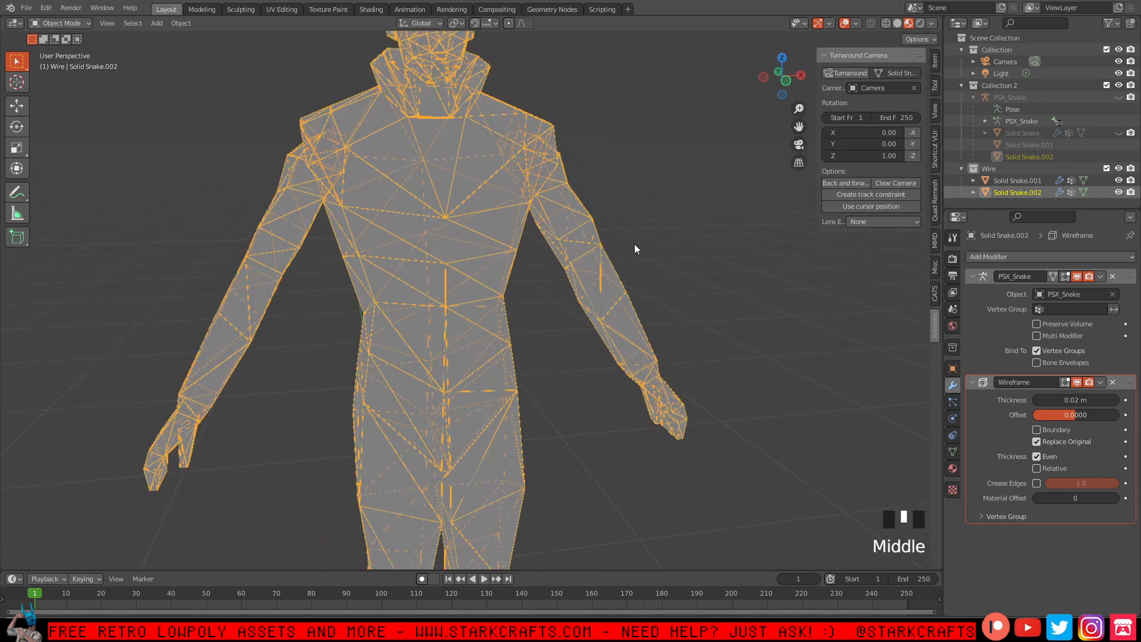
middle_drag(634, 247, 506, 131)
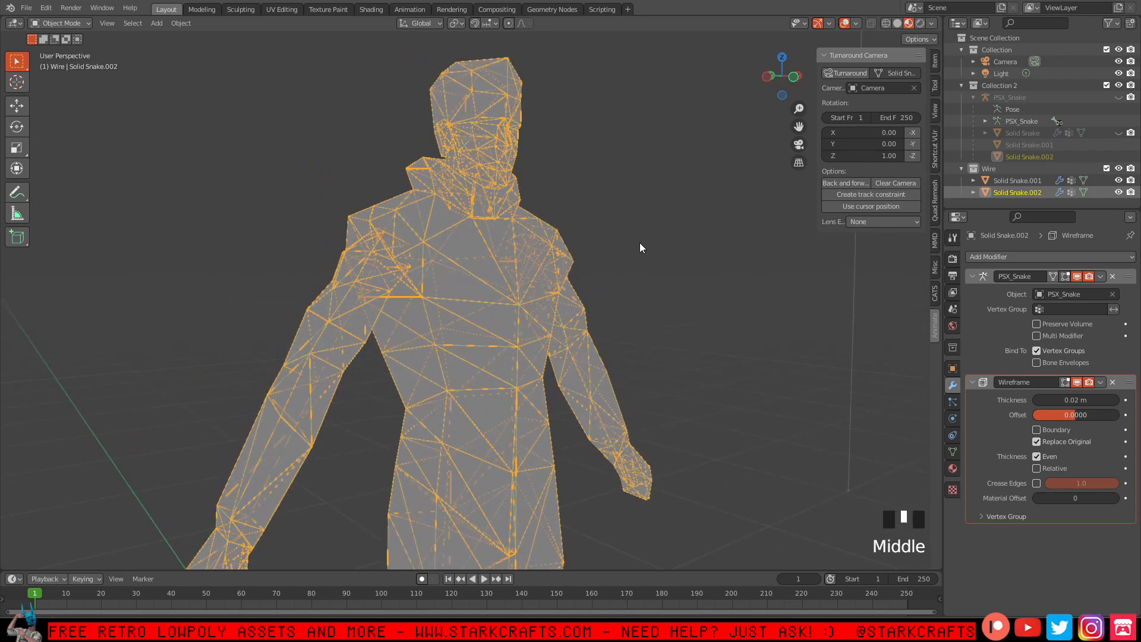
Set the Wireframe modifier's thickness to 0.1 m and deselect the mesh to view the yellow wires without the selection outline.
click(1088, 400)
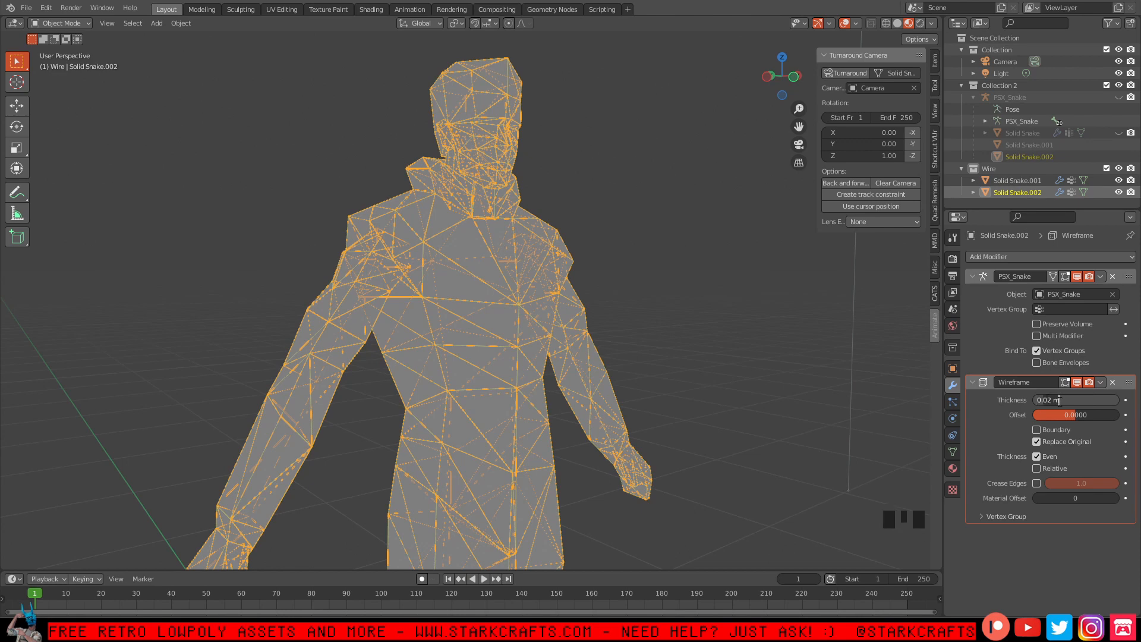
text(0.1)
key(Return)
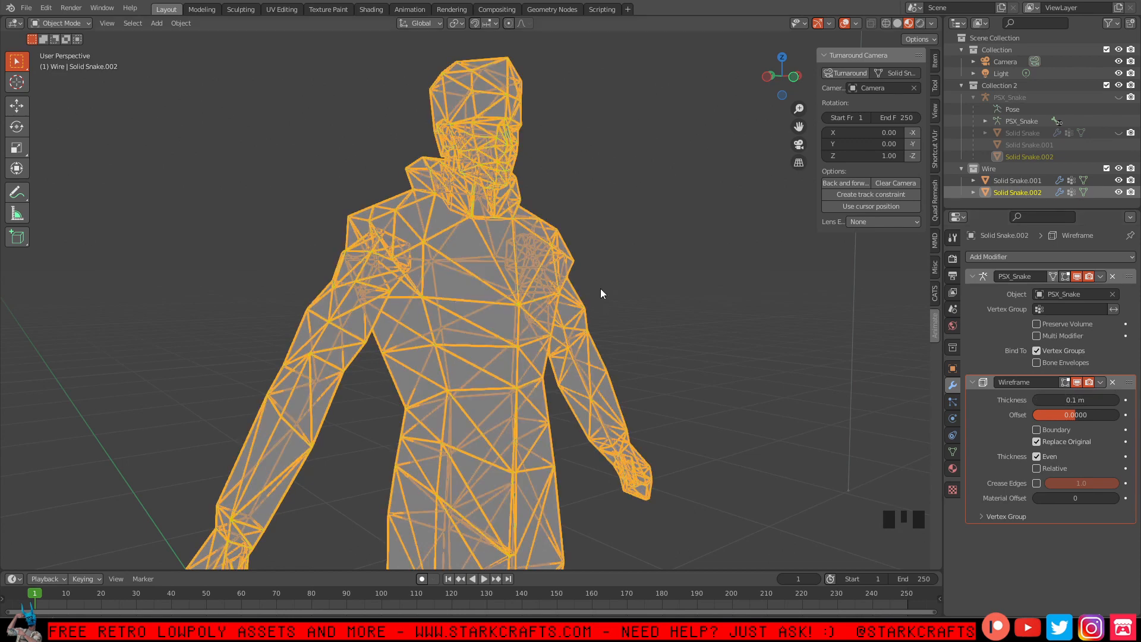
click(658, 259)
middle_drag(758, 273, 672, 357)
scroll(727, 300, up, 2)
Try a very thick Wireframe thickness of about 0.79 m and a very thin one of 0.009 m.
drag(1064, 400, 1117, 400)
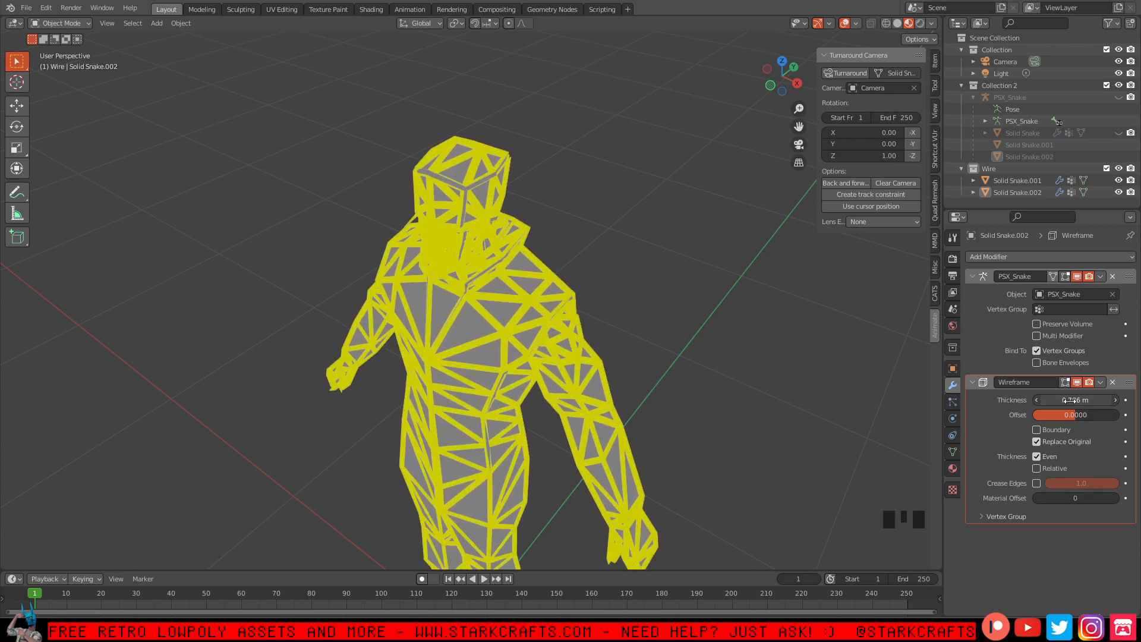
middle_drag(396, 382, 452, 333)
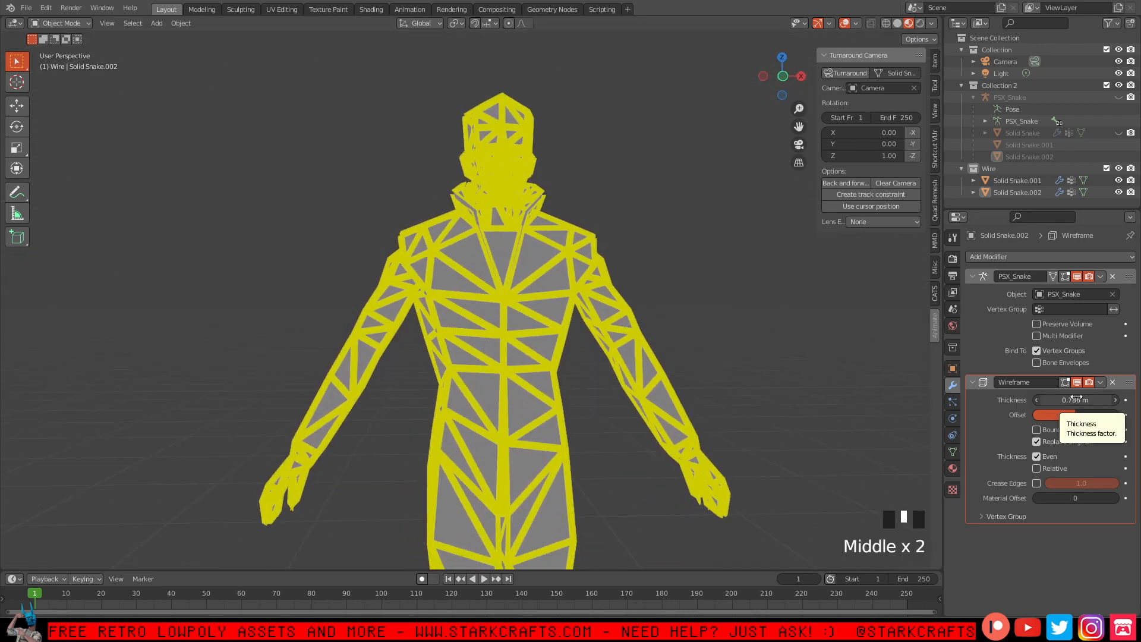
drag(1074, 400, 1013, 400)
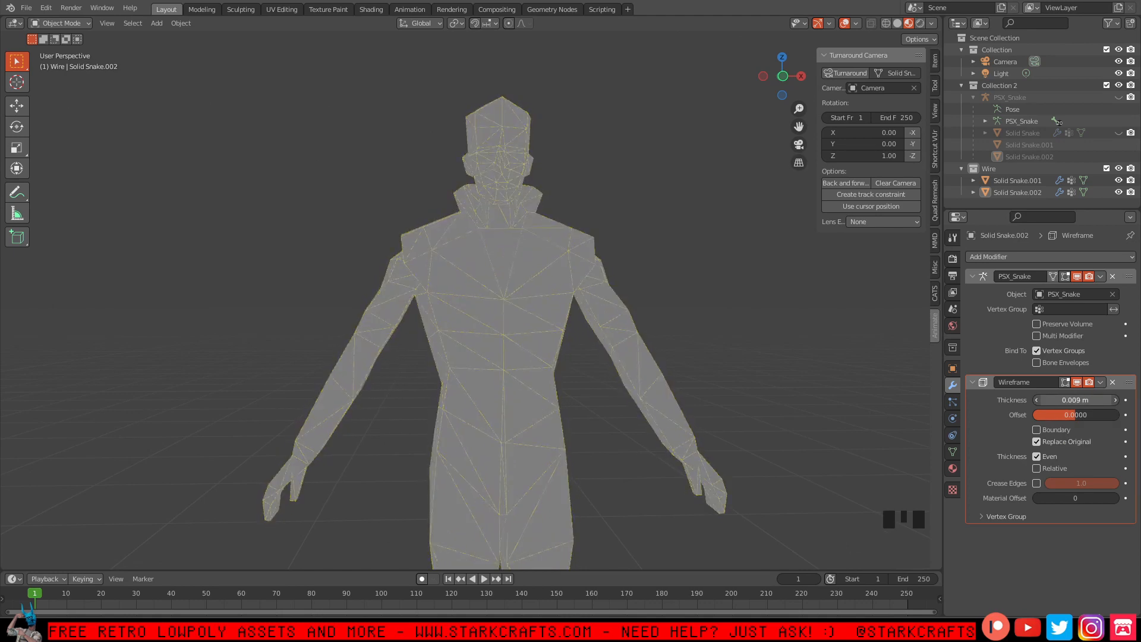
Set the Wireframe modifier's thickness to 0.1 m and increase it to 0.15 m.
click(1078, 400)
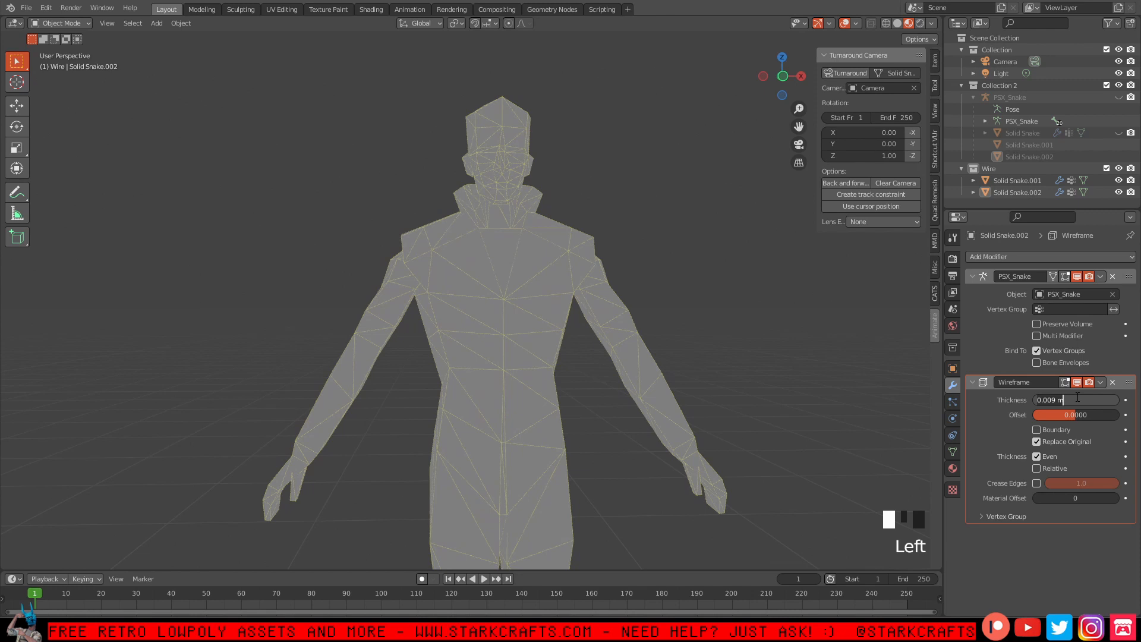
text(.11)
key(BackSpace)
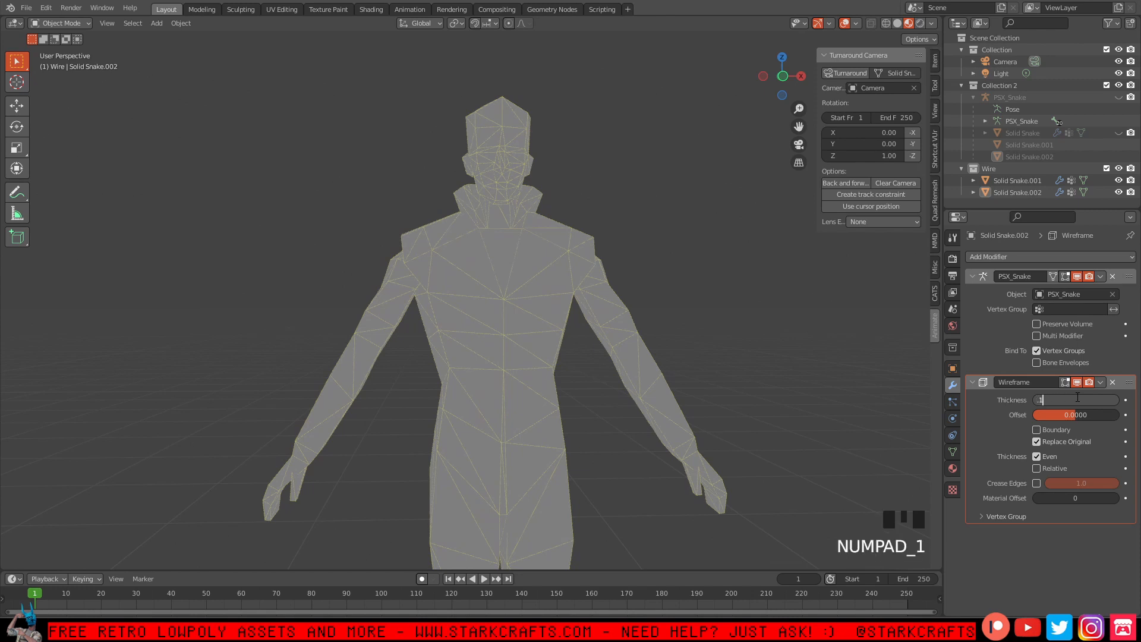
key(Return)
click(1058, 400)
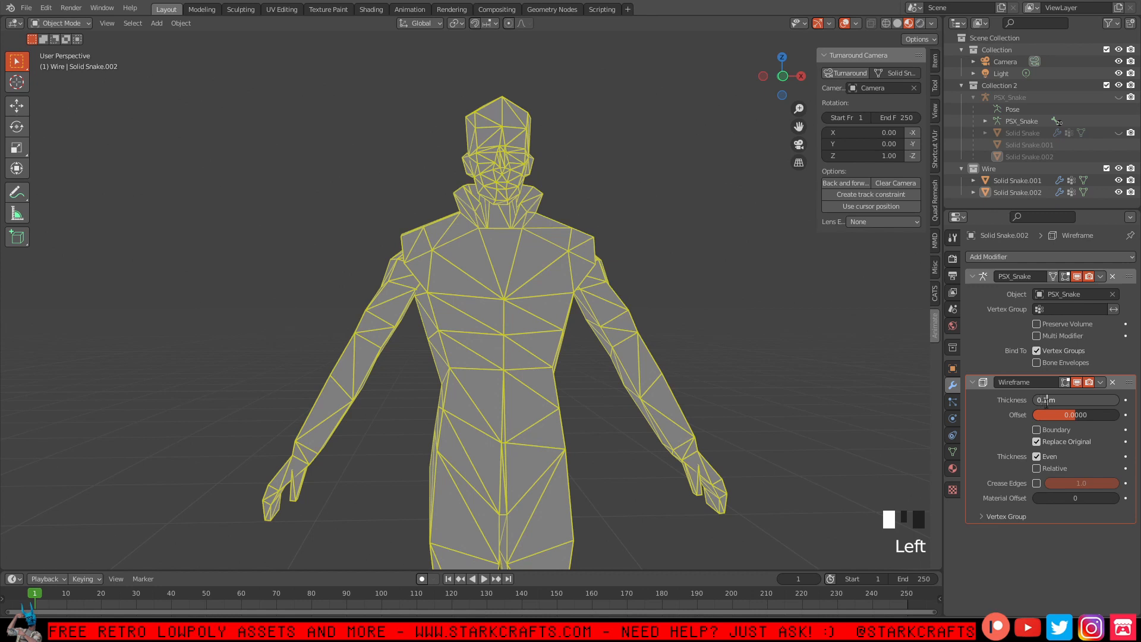
text(5)
key(Return)
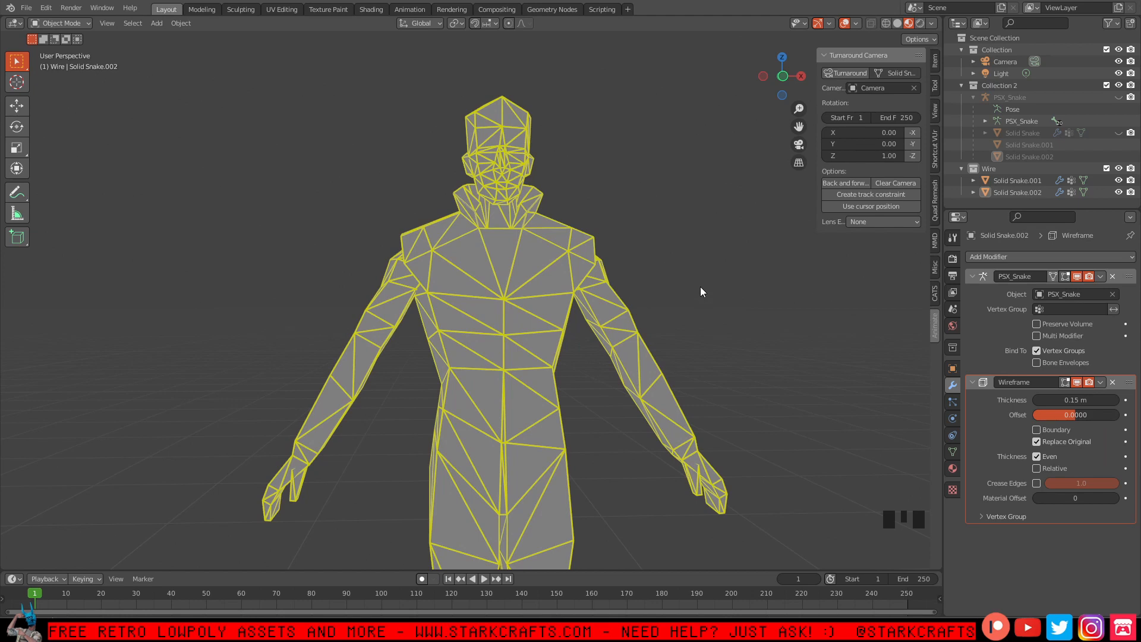
Examine the wireframed character through the scene camera and around its full body in the perspective view.
key(KP_0)
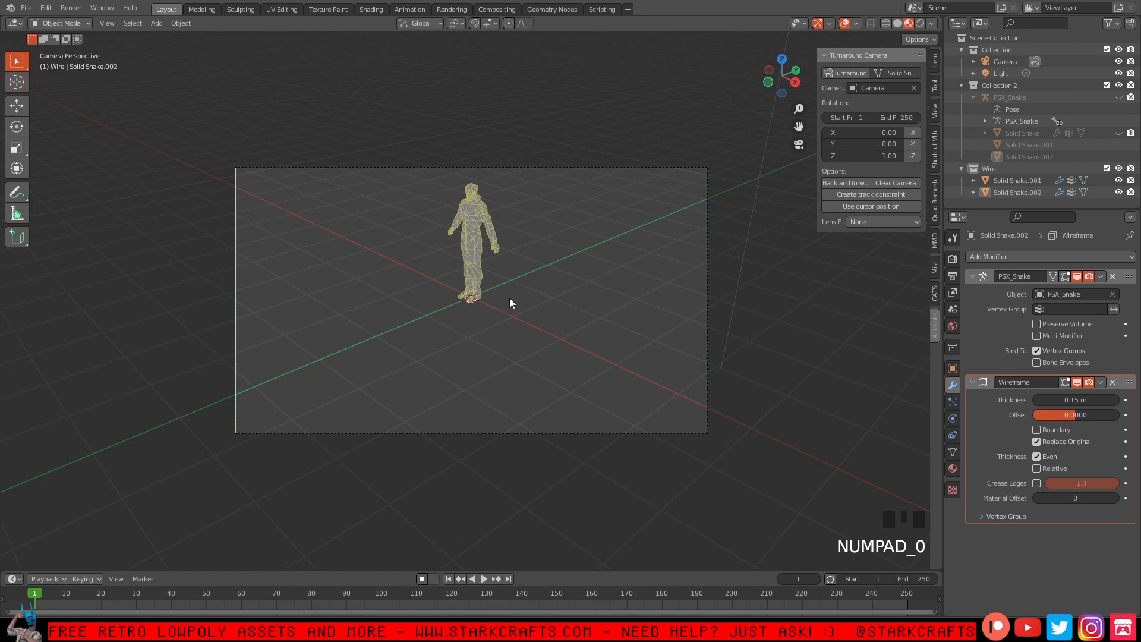
middle_drag(509, 298, 519, 282)
key(KP_0)
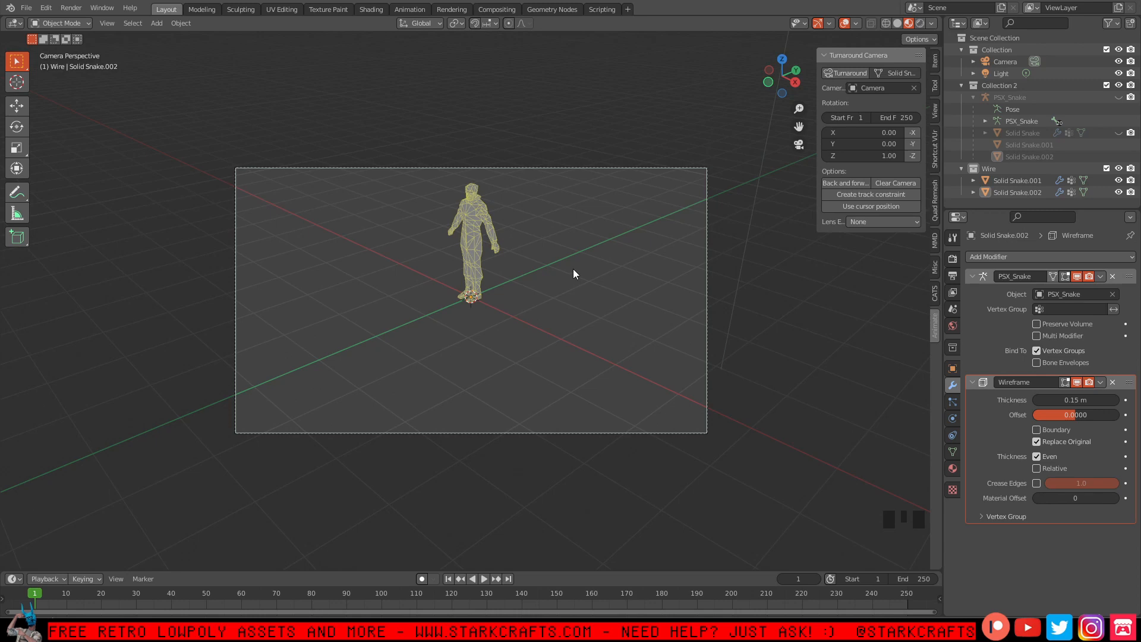
key(KP_0)
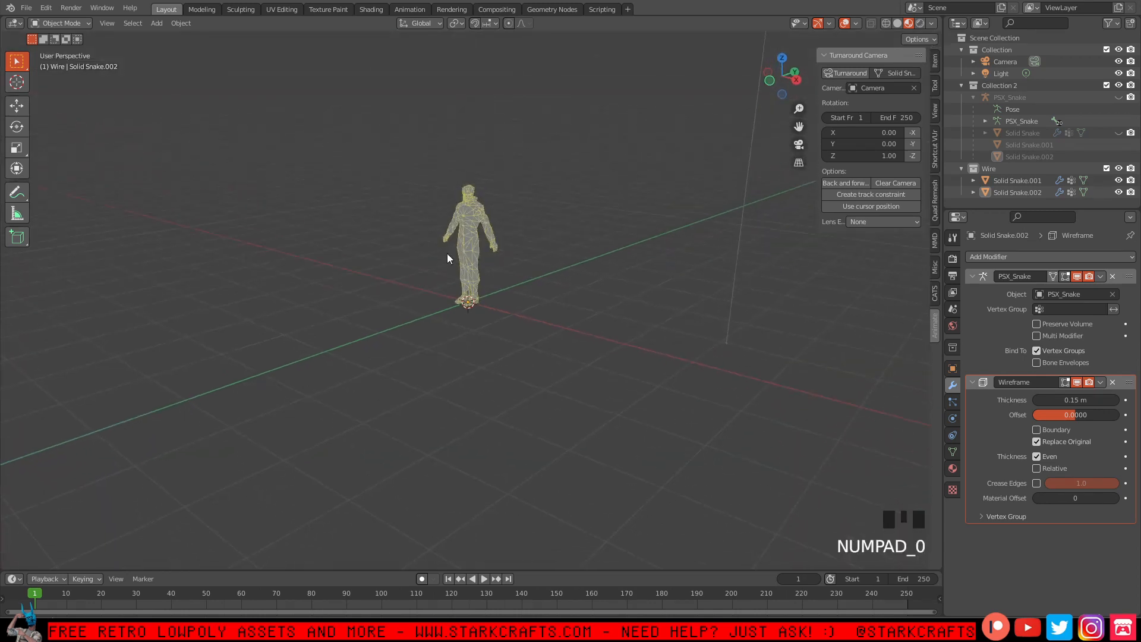
middle_drag(447, 253, 505, 279)
scroll(456, 242, down, 2)
scroll(456, 242, down, 3)
scroll(588, 310, down, 3)
scroll(535, 344, up, 2)
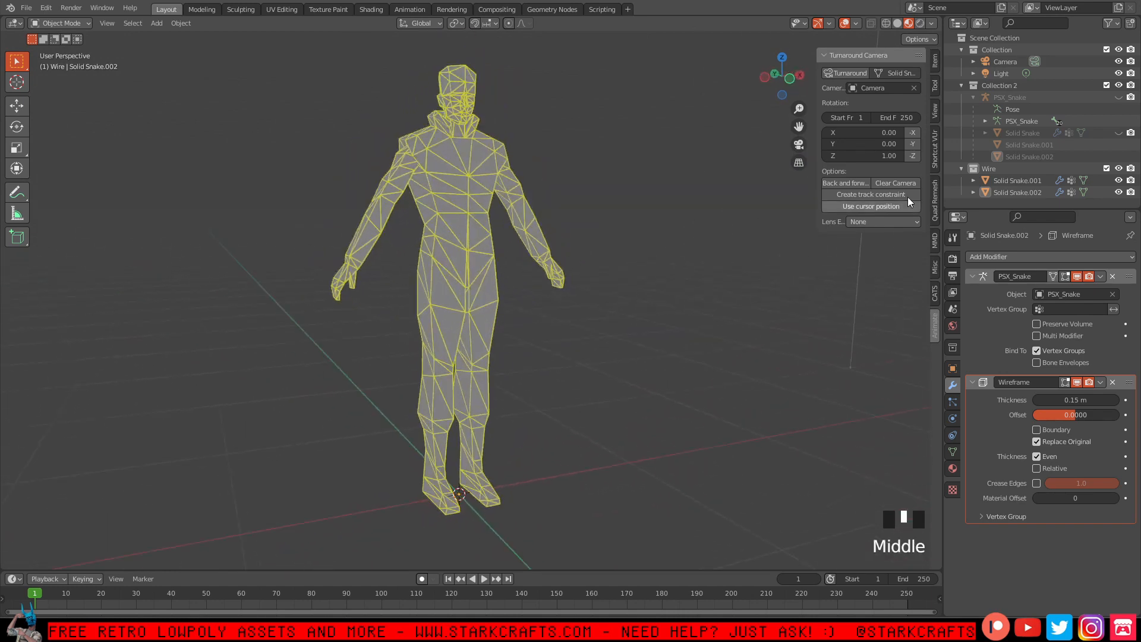
Toggle the yellow wireframe mesh off and on, and hide the gray body mesh beneath it in the viewport.
click(1120, 192)
click(1120, 193)
click(1121, 180)
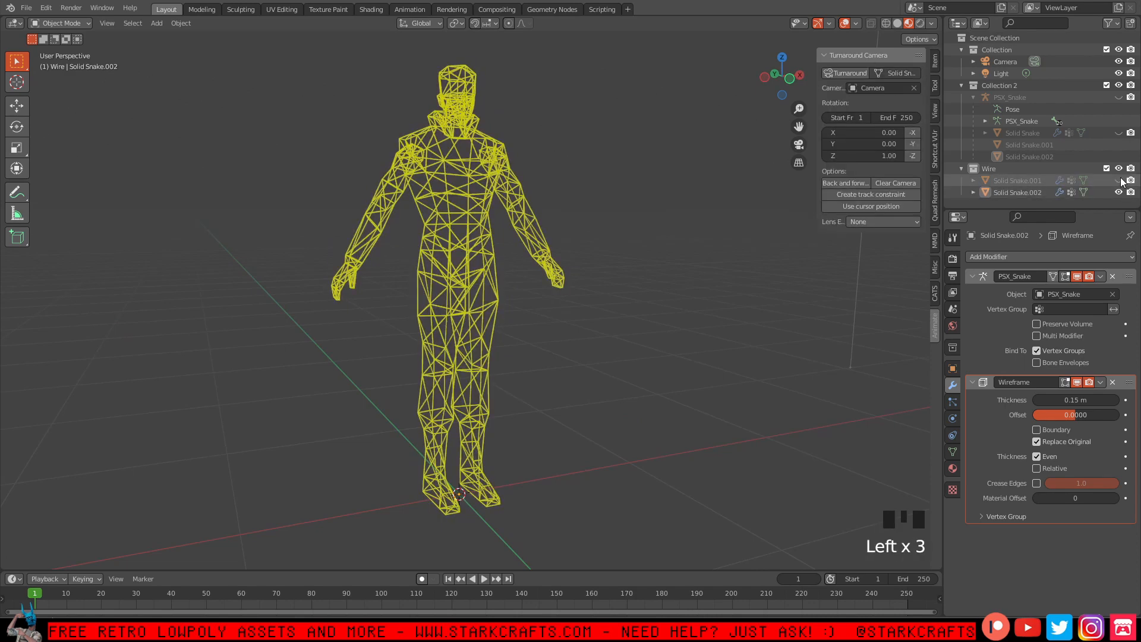
Compare the gray body and the yellow wireframe mesh by showing each one alone, ending with both shown together.
middle_drag(517, 315, 426, 256)
click(426, 256)
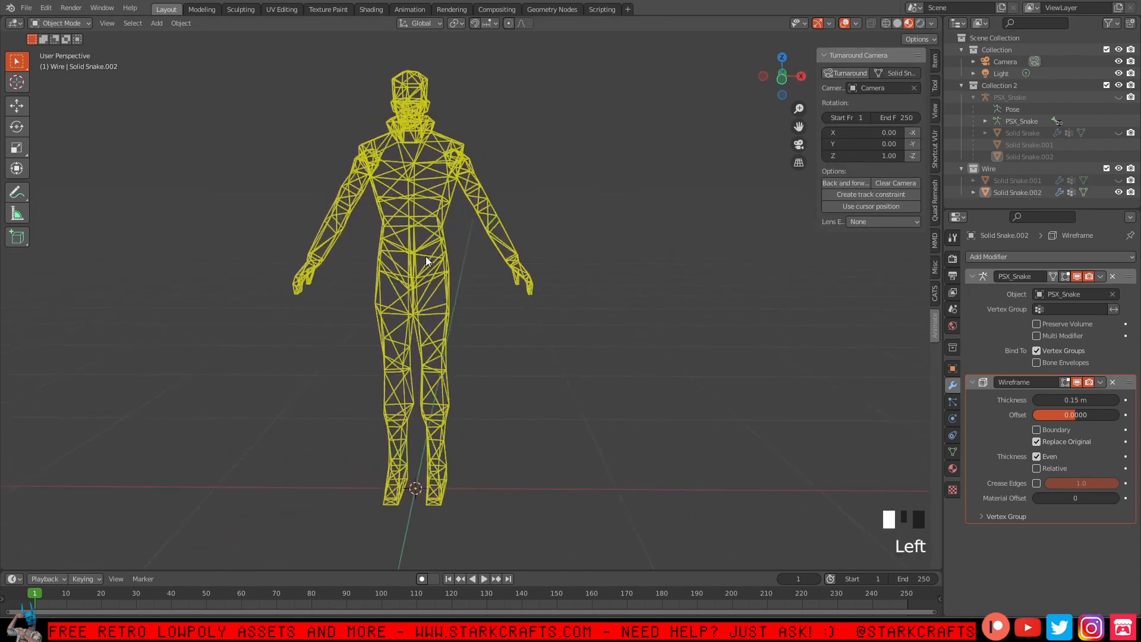
click(627, 254)
click(1120, 193)
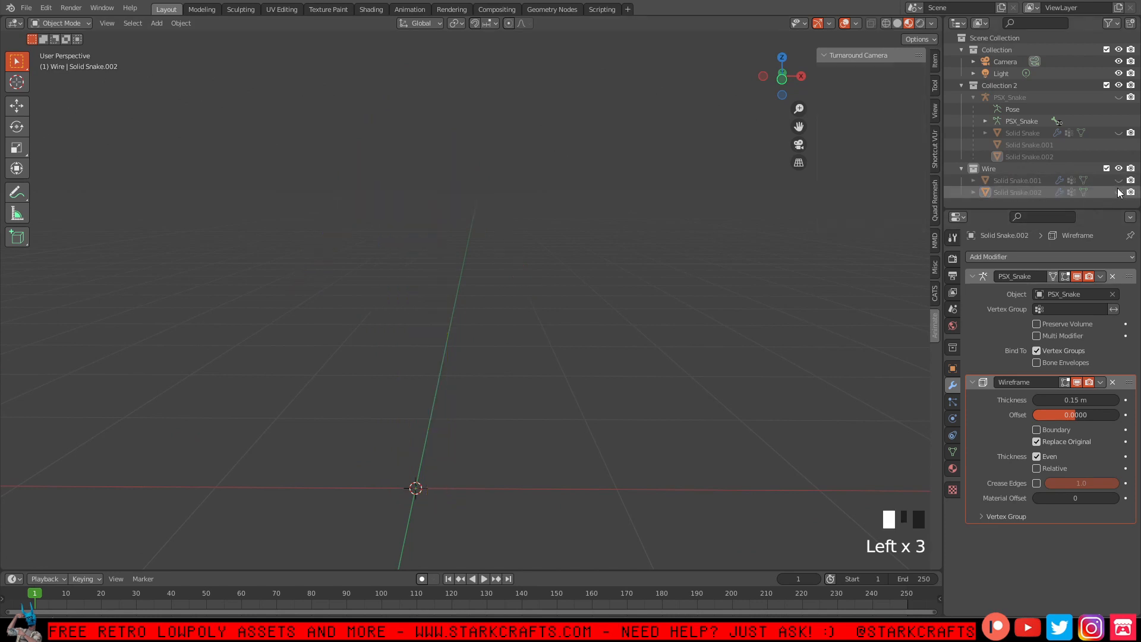
click(1120, 181)
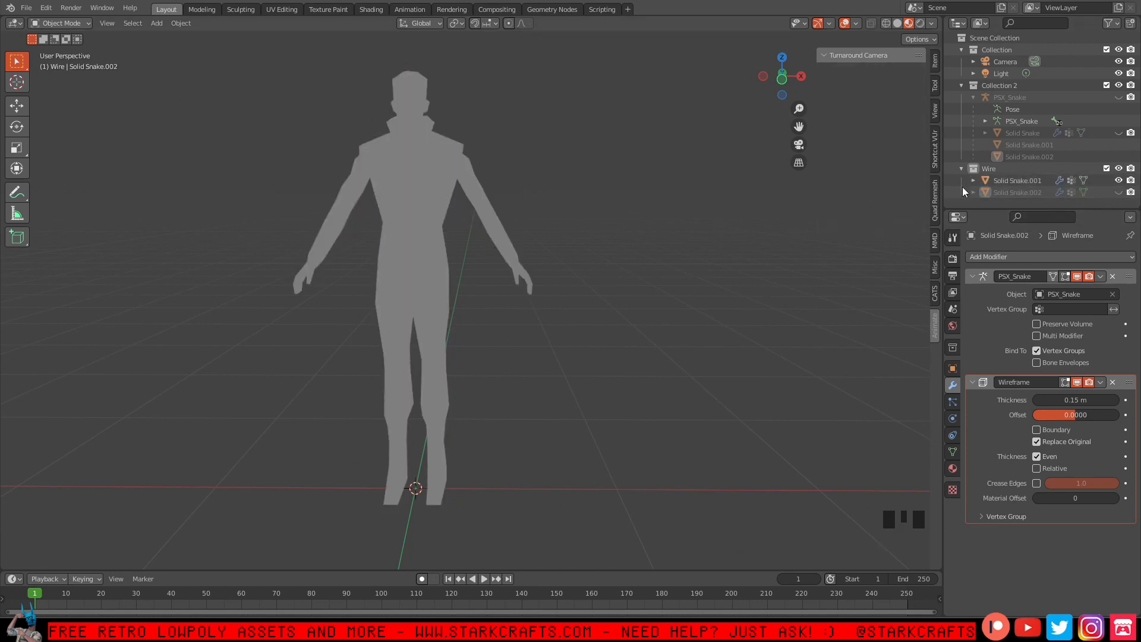
click(1119, 181)
click(1120, 192)
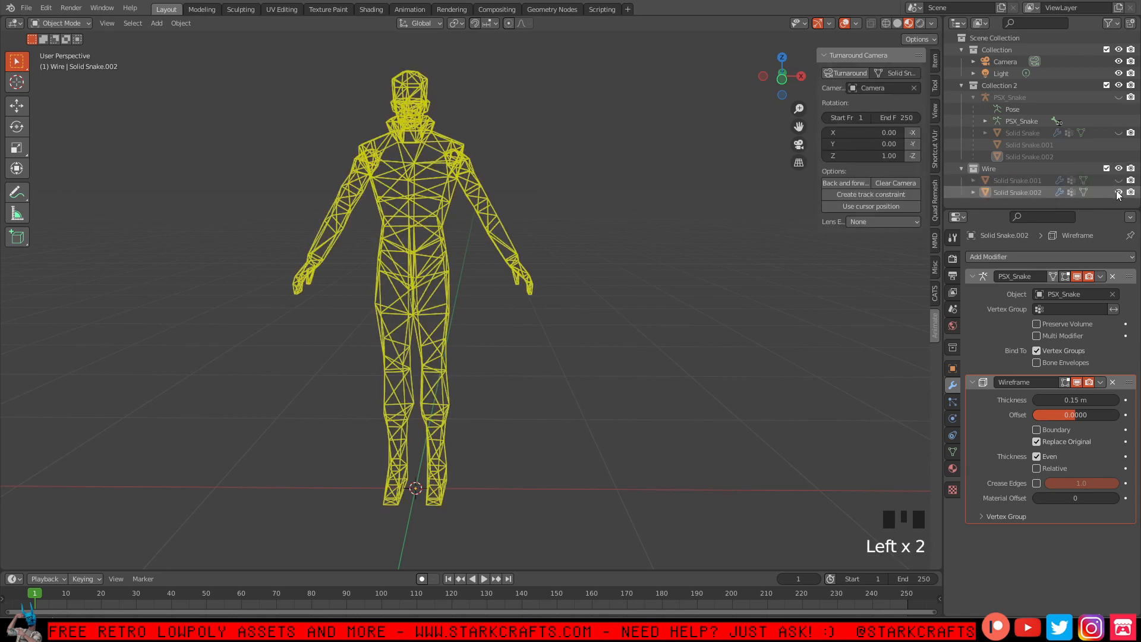
middle_drag(405, 440, 445, 226)
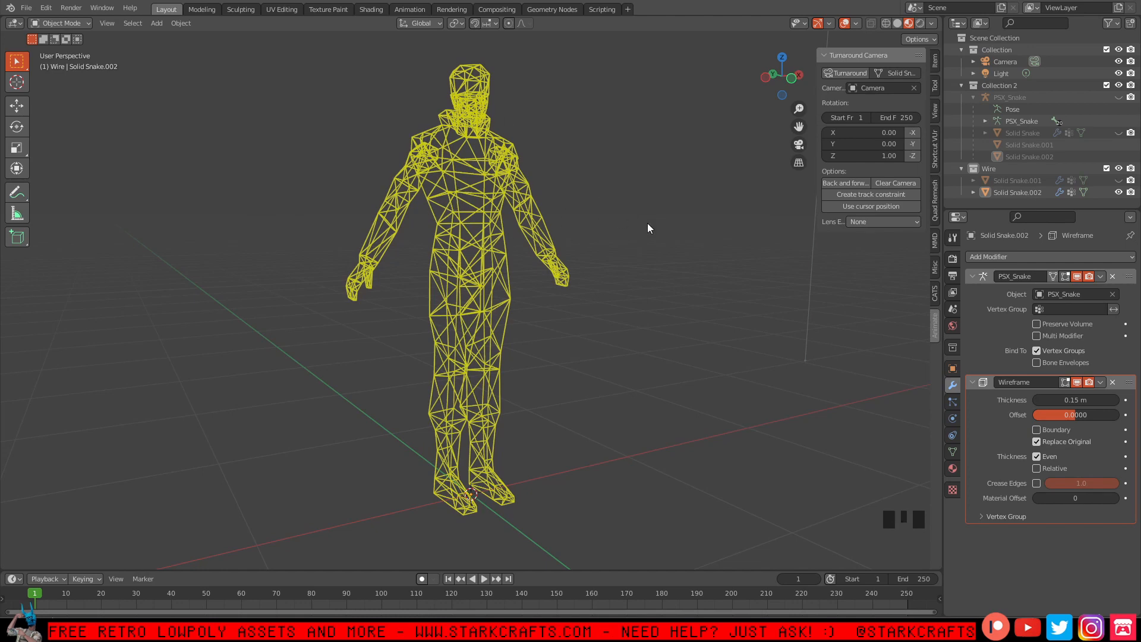
click(1119, 180)
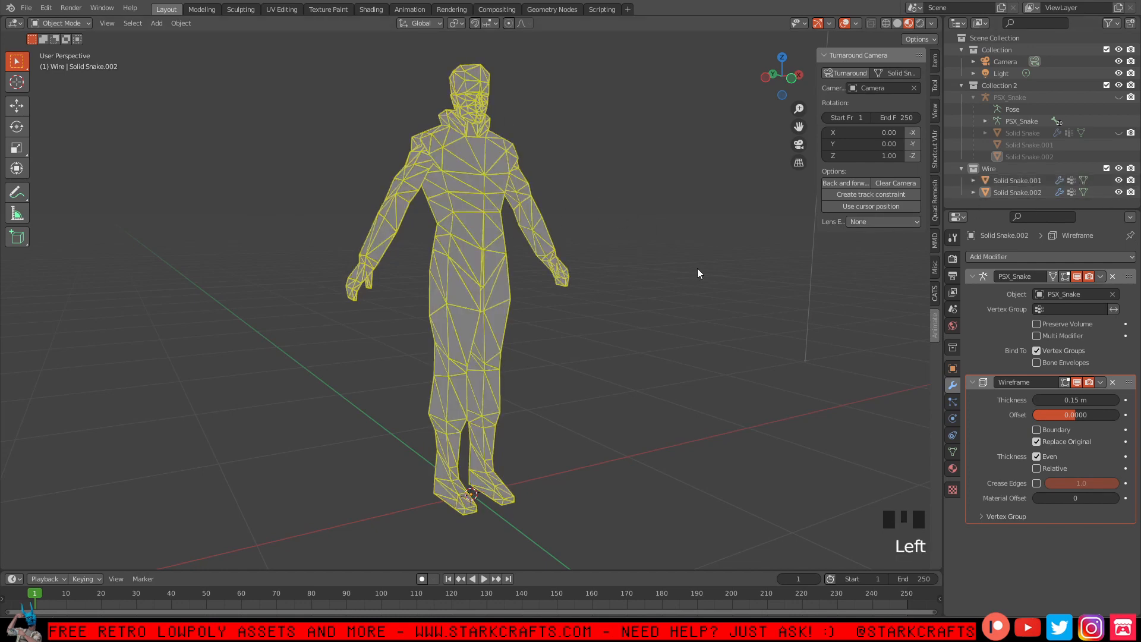
Examine the gray body with its yellow wireframe overlay from the front, back and sides.
middle_drag(697, 273, 618, 297)
scroll(396, 261, down, 2)
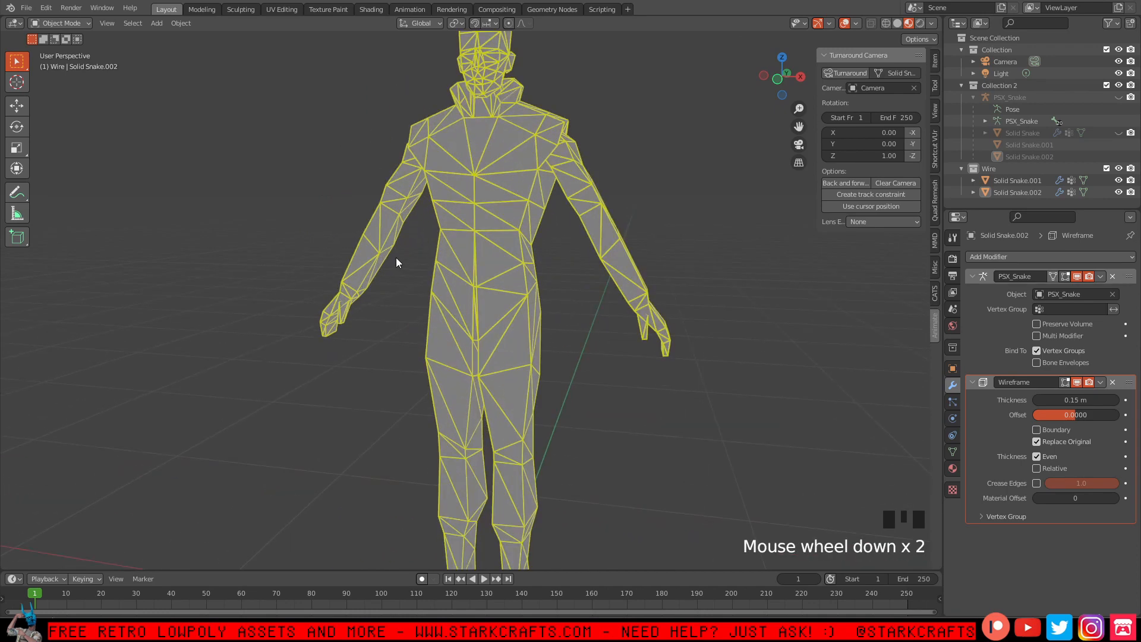
scroll(396, 259, down, 3)
middle_drag(457, 262, 426, 280)
shift+middle_drag(425, 279, 421, 256)
click(774, 81)
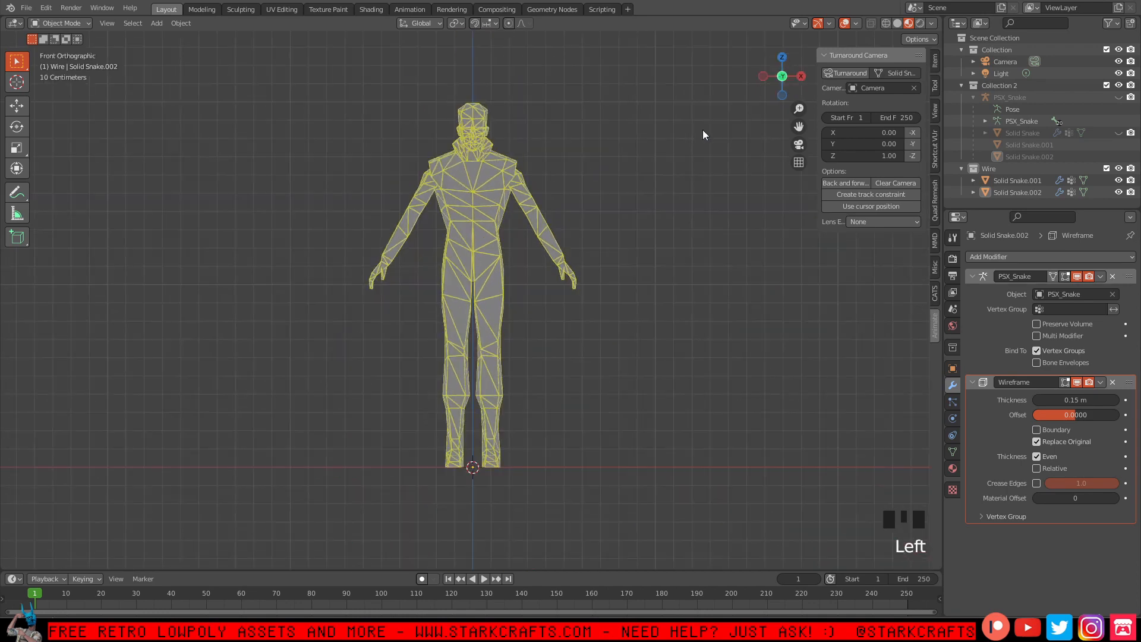
scroll(481, 234, down, 2)
shift+middle_drag(489, 247, 482, 235)
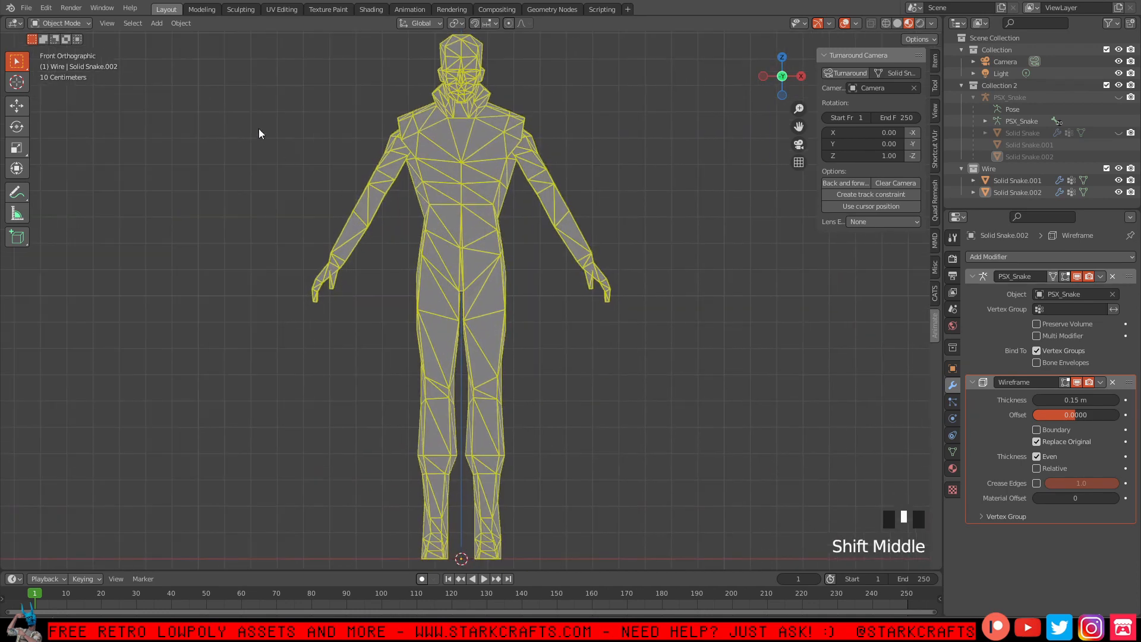
middle_drag(236, 251, 494, 280)
mouse_move(383, 305)
middle_down()
mouse_move(404, 287)
mouse_move(379, 305)
middle_up()
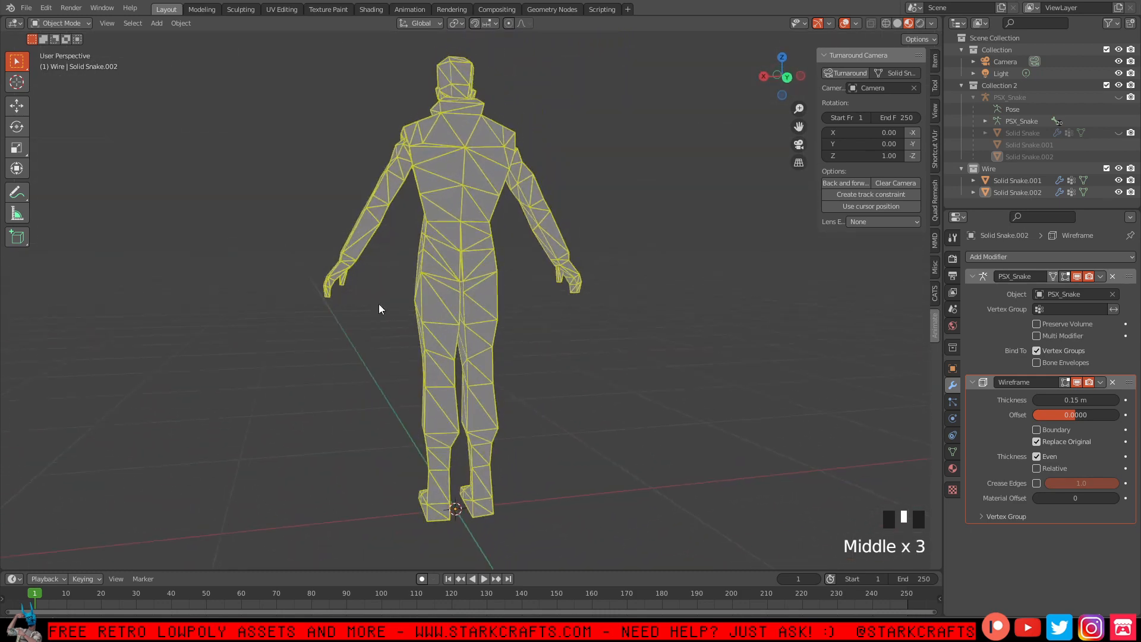
middle_drag(202, 239, 433, 317)
scroll(541, 262, up, 1)
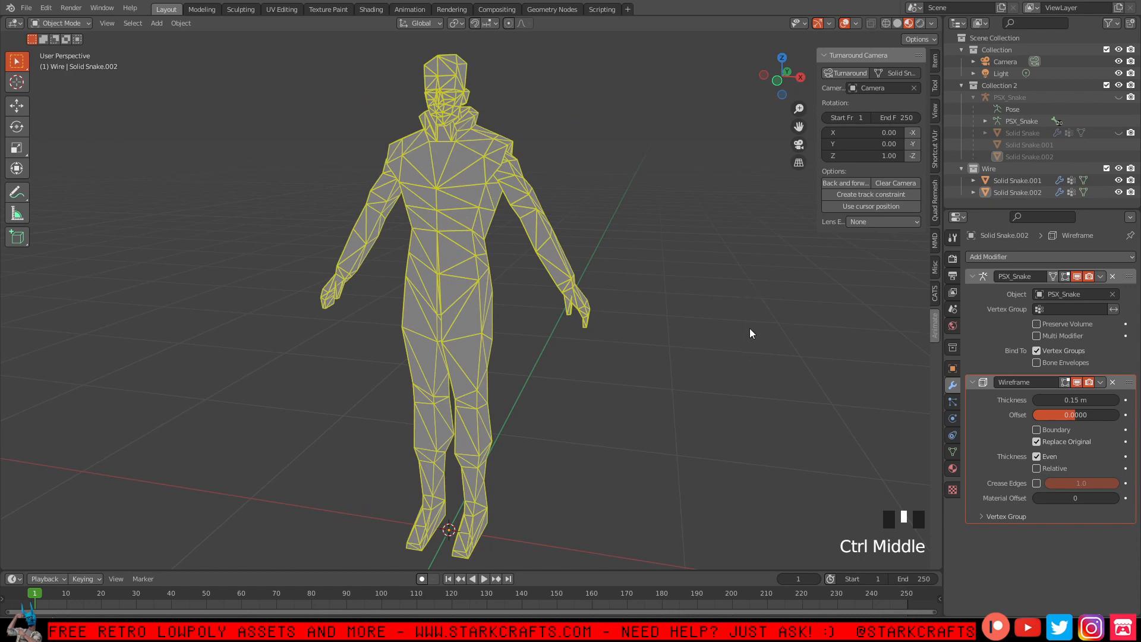
Select the gray body and the wireframe mesh in turn, and clear the selection.
click(434, 147)
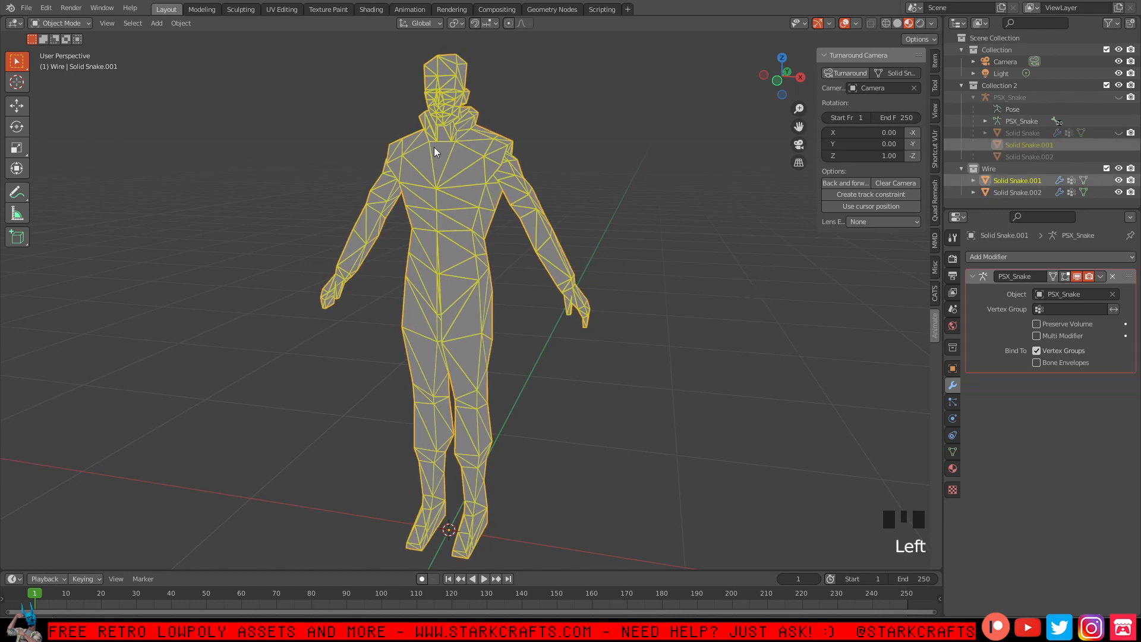
click(445, 165)
click(735, 376)
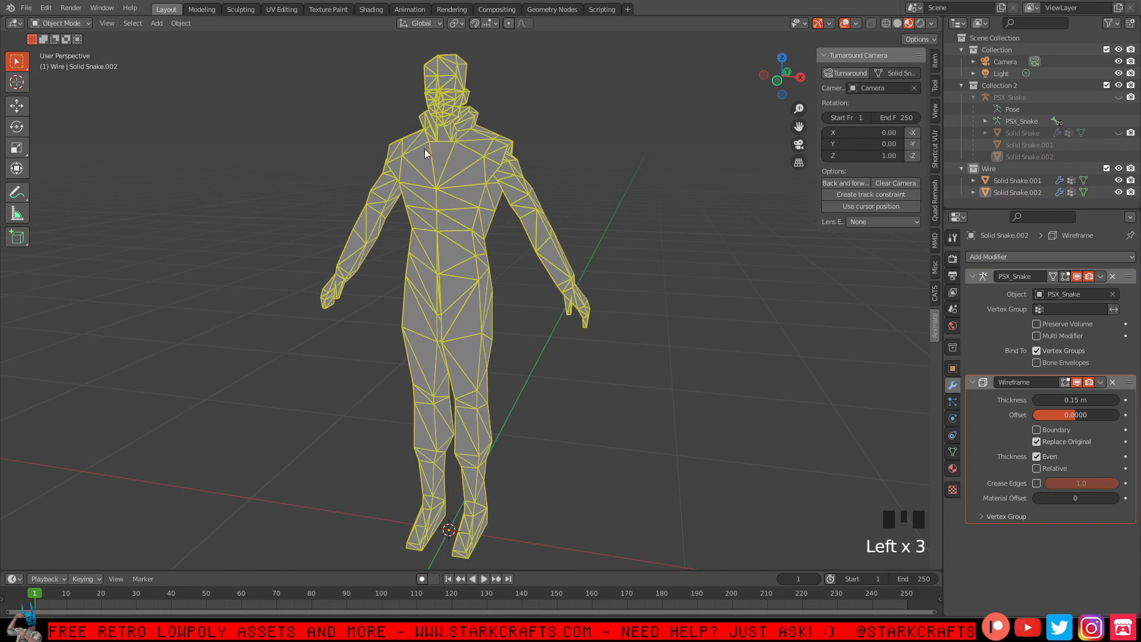
click(700, 251)
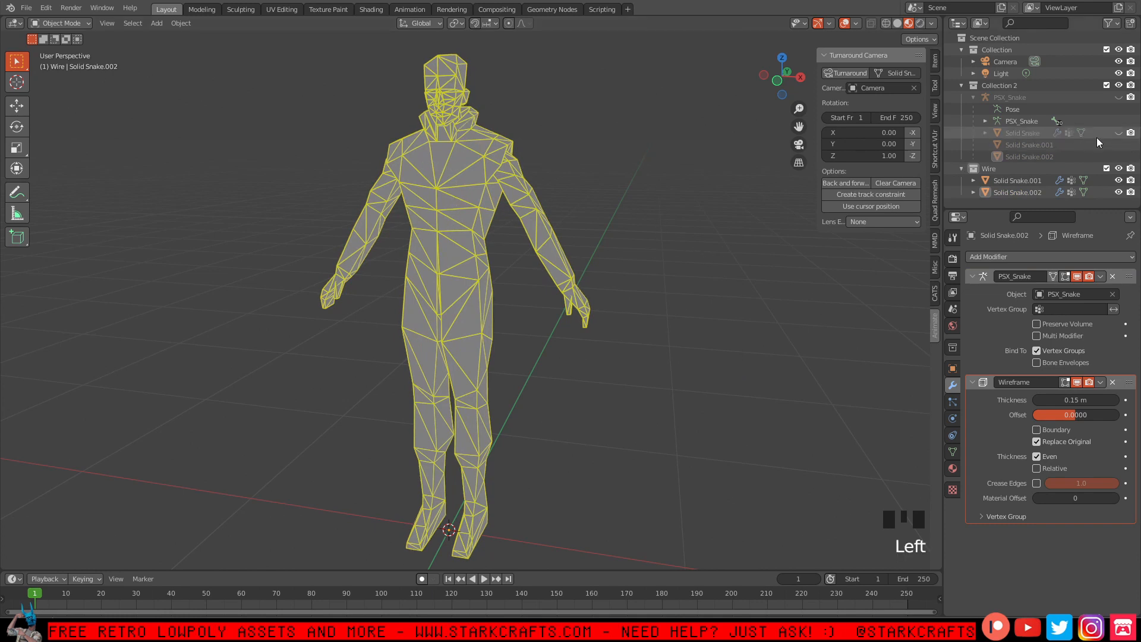
Show the original textured Solid Snake mesh and hide the Wire collection in the viewport, leaving nothing selected.
click(1118, 133)
click(1022, 133)
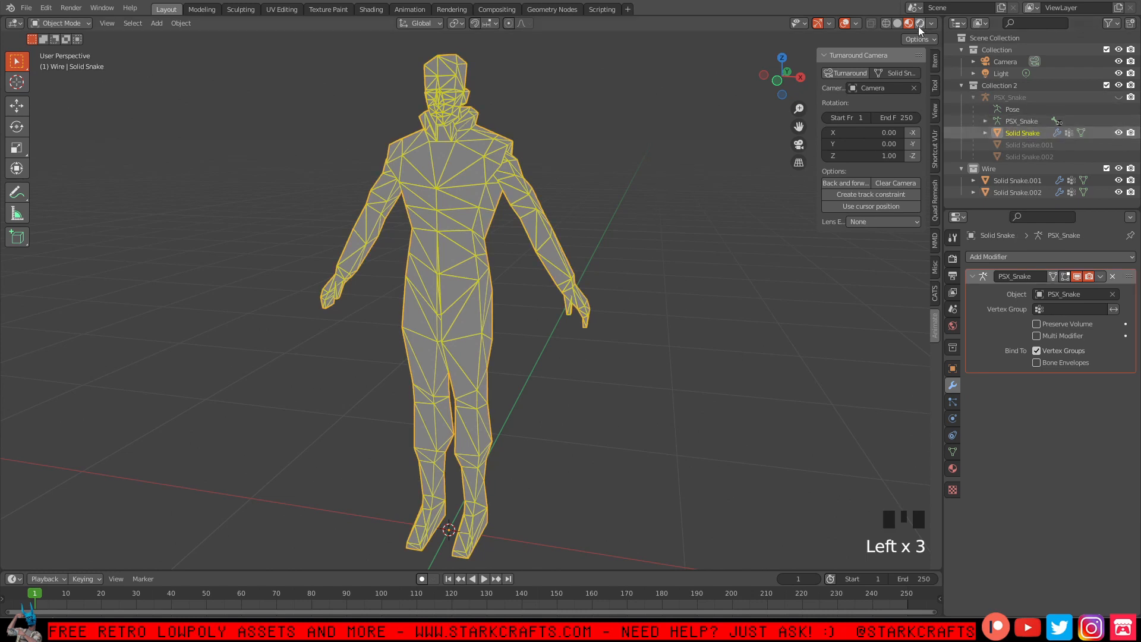
click(962, 168)
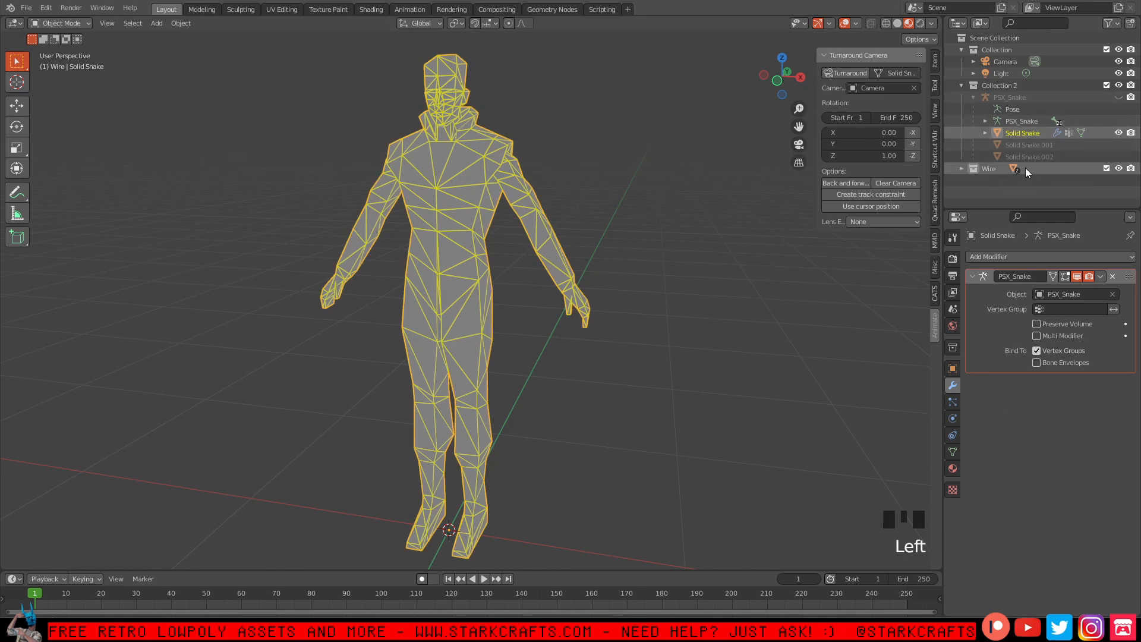
click(1118, 169)
middle_drag(403, 212, 572, 217)
scroll(690, 185, up, 2)
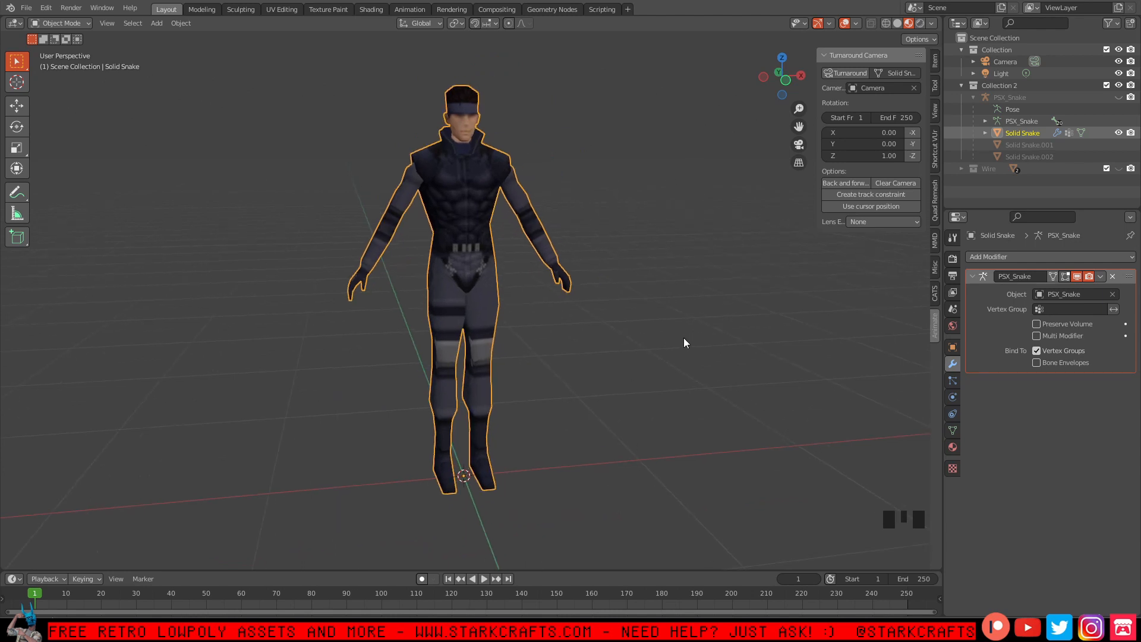
scroll(684, 339, up, 2)
shift+middle_drag(683, 339, 576, 312)
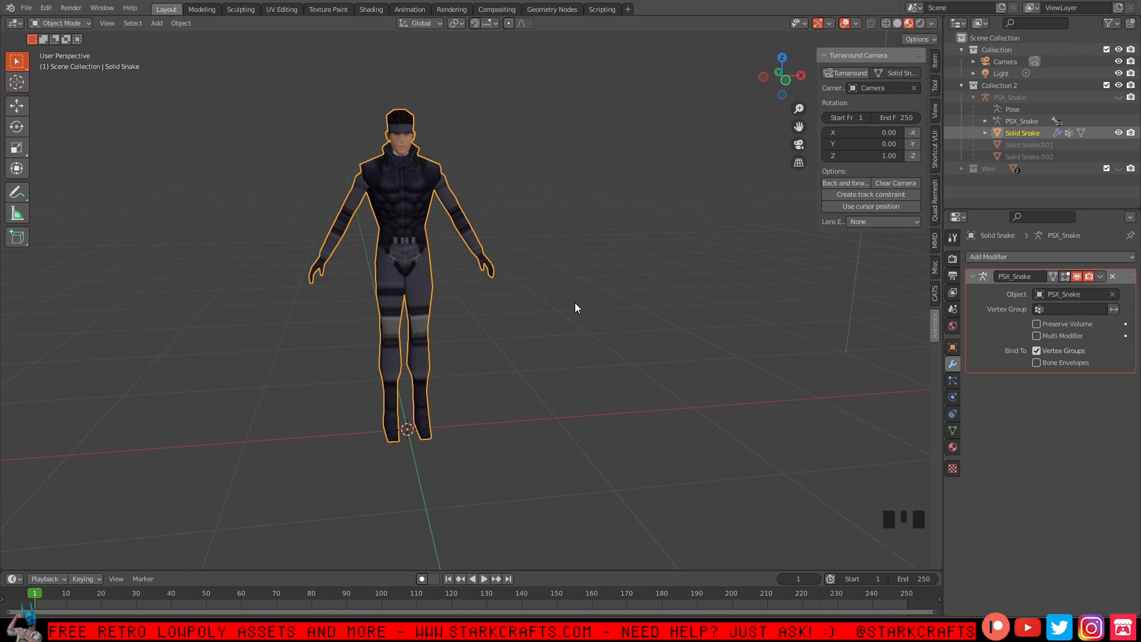
click(575, 304)
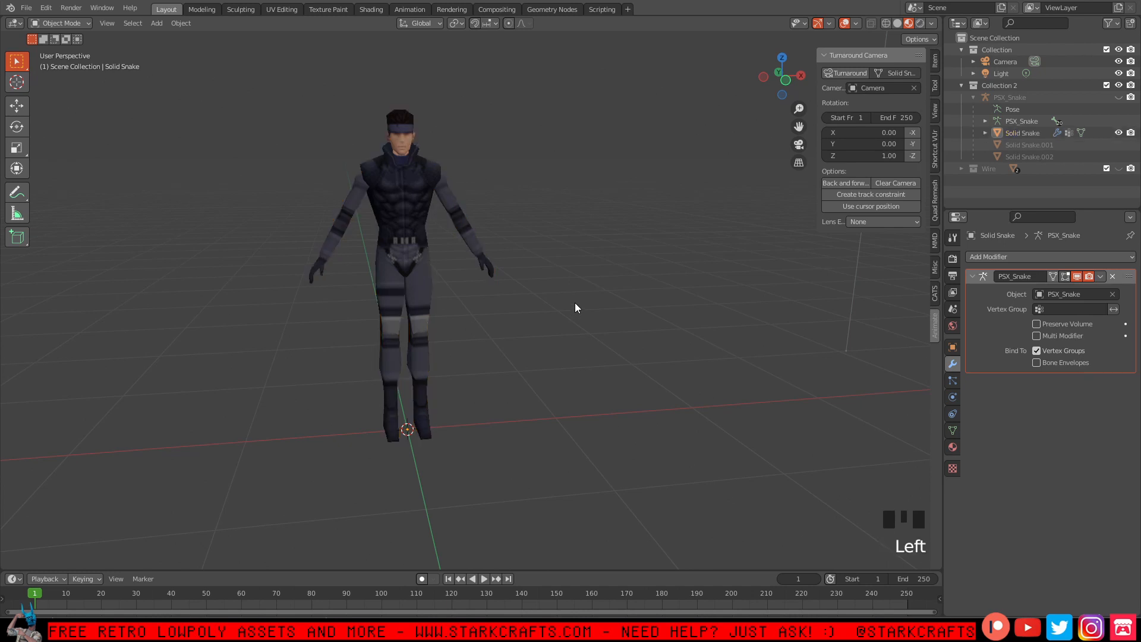
Add a Plain Axes empty and raise it along Z to the character's chest at about 1.49 m.
key(shift+a)
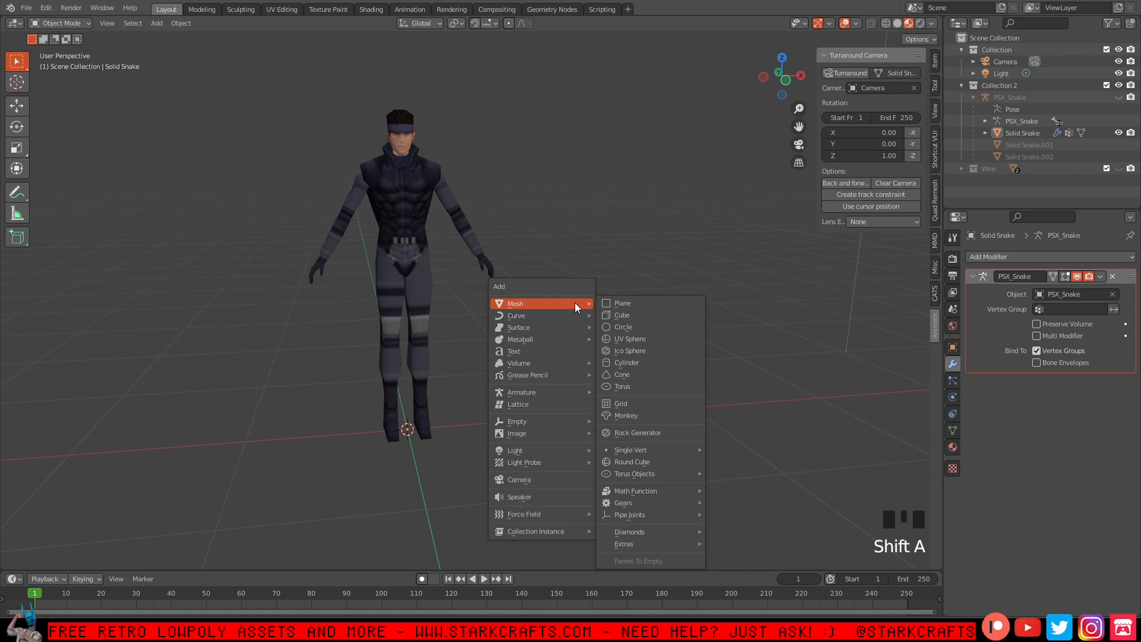
mouse_move(547, 426)
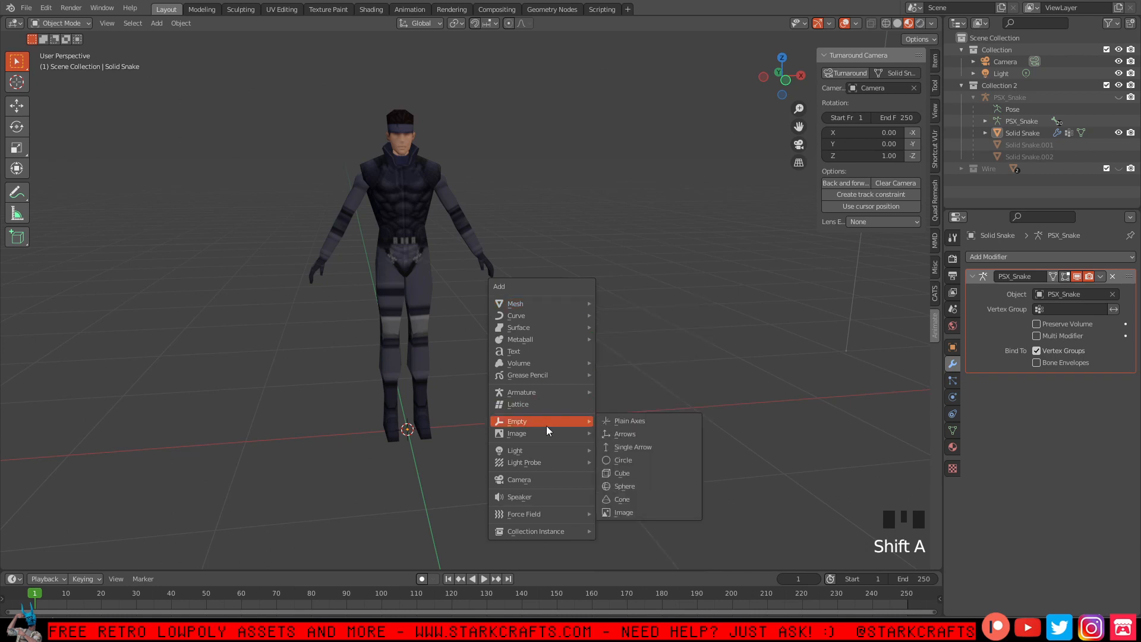
click(664, 426)
click(26, 113)
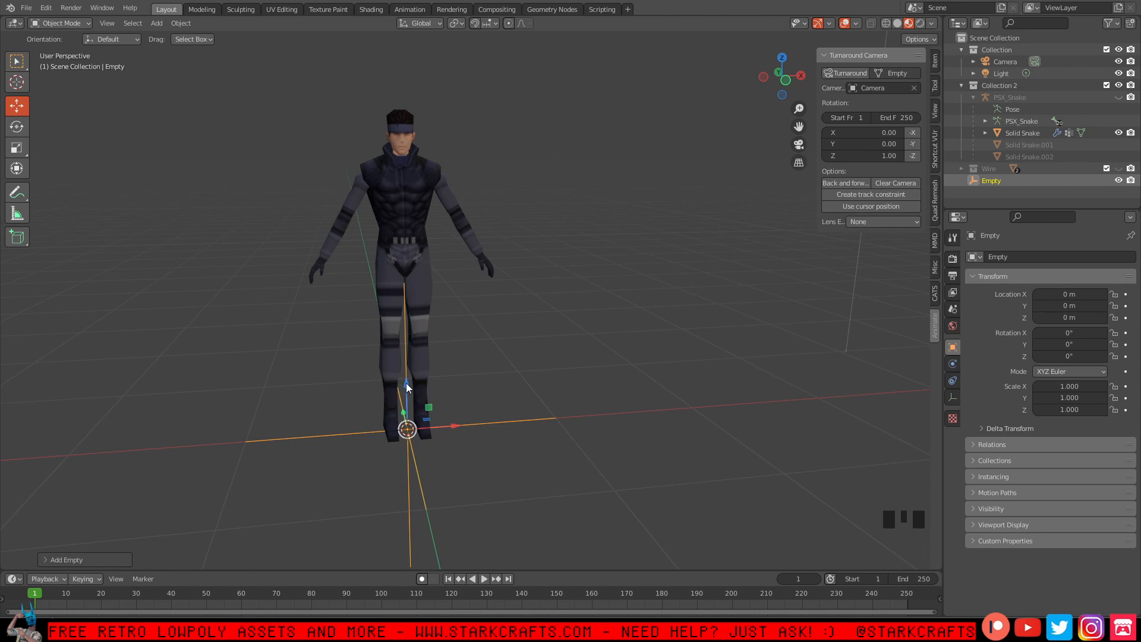
drag(406, 384, 372, 146)
middle_drag(528, 221, 547, 271)
scroll(537, 254, up, 2)
scroll(537, 254, down, 2)
middle_click(547, 270)
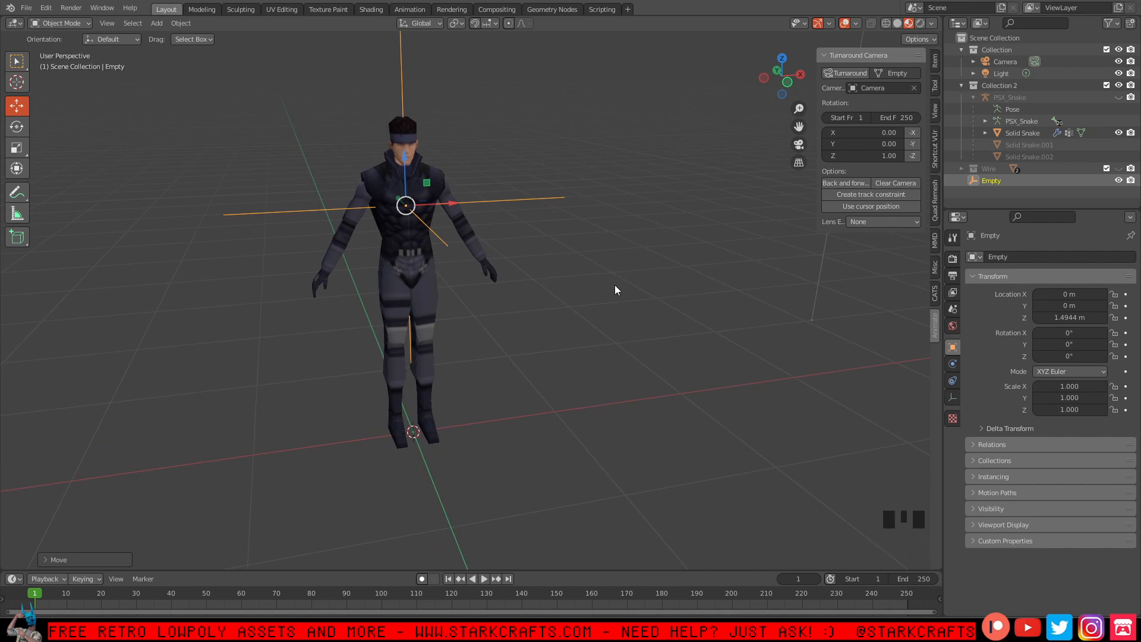
Select the scene camera and set its X, Y and Z location to 0 m.
click(993, 63)
scroll(701, 246, up, 3)
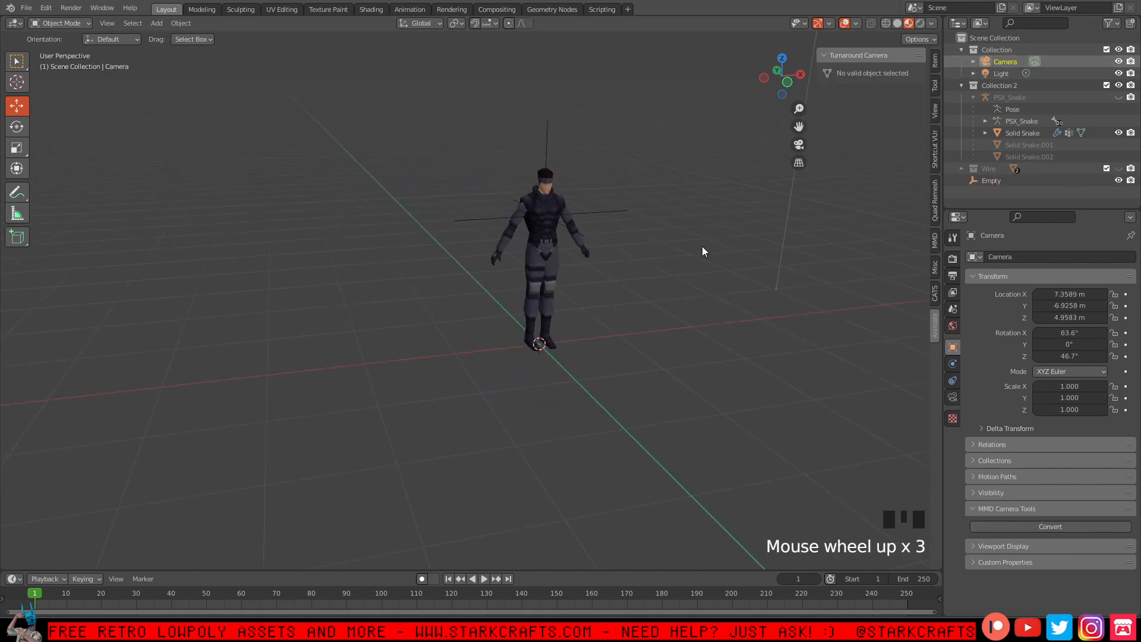
shift+middle_drag(702, 246, 572, 291)
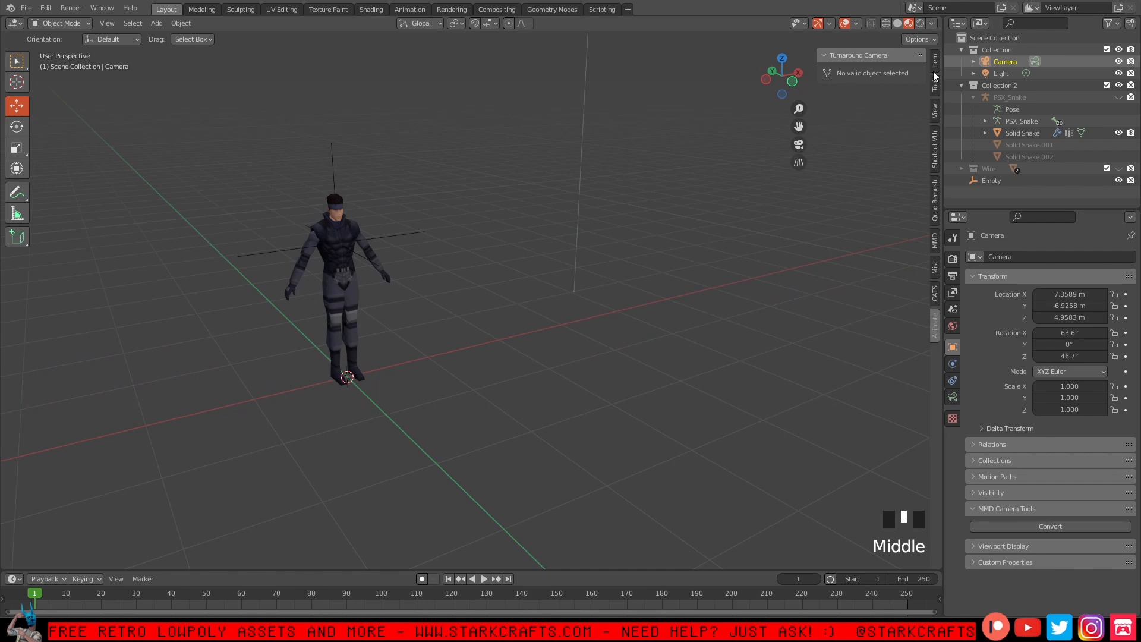
click(1001, 65)
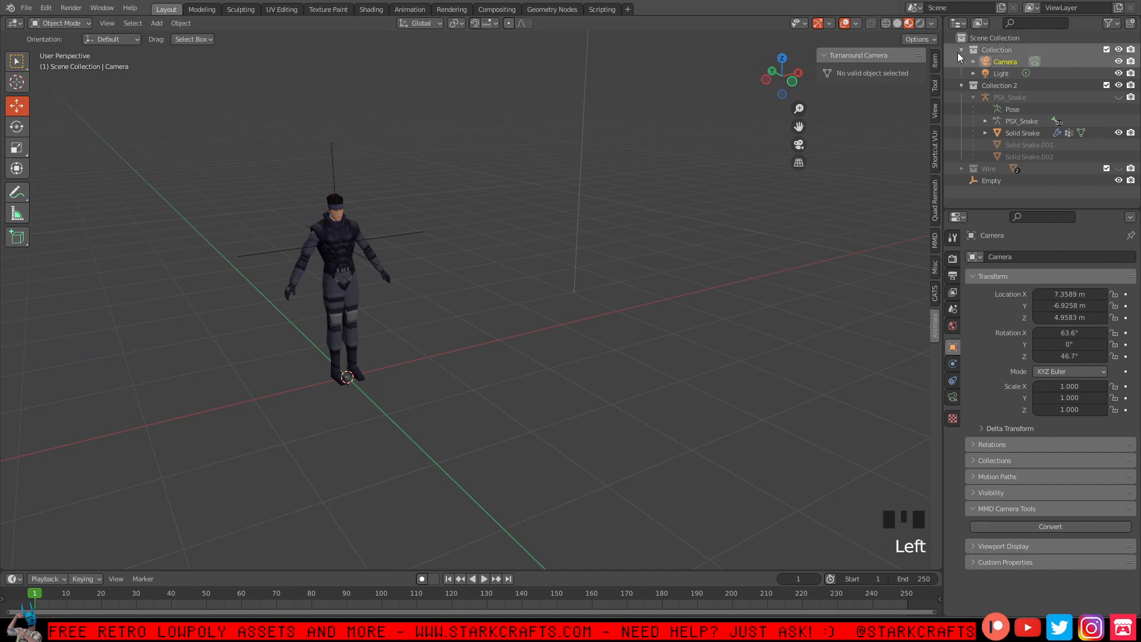
click(937, 60)
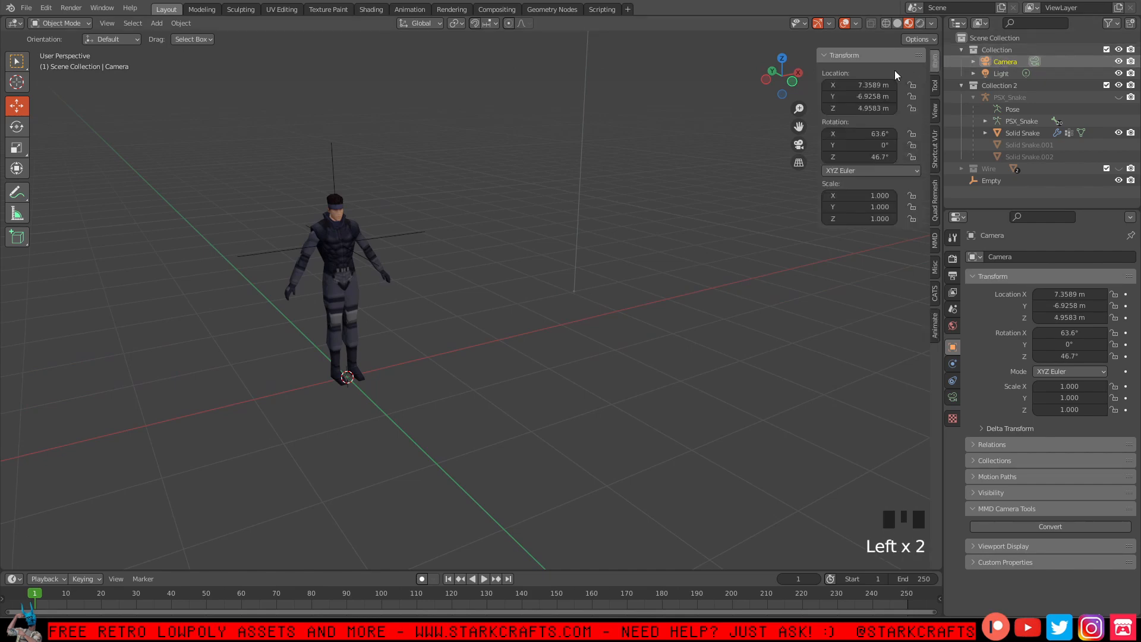
click(862, 85)
text(0)
key(Return)
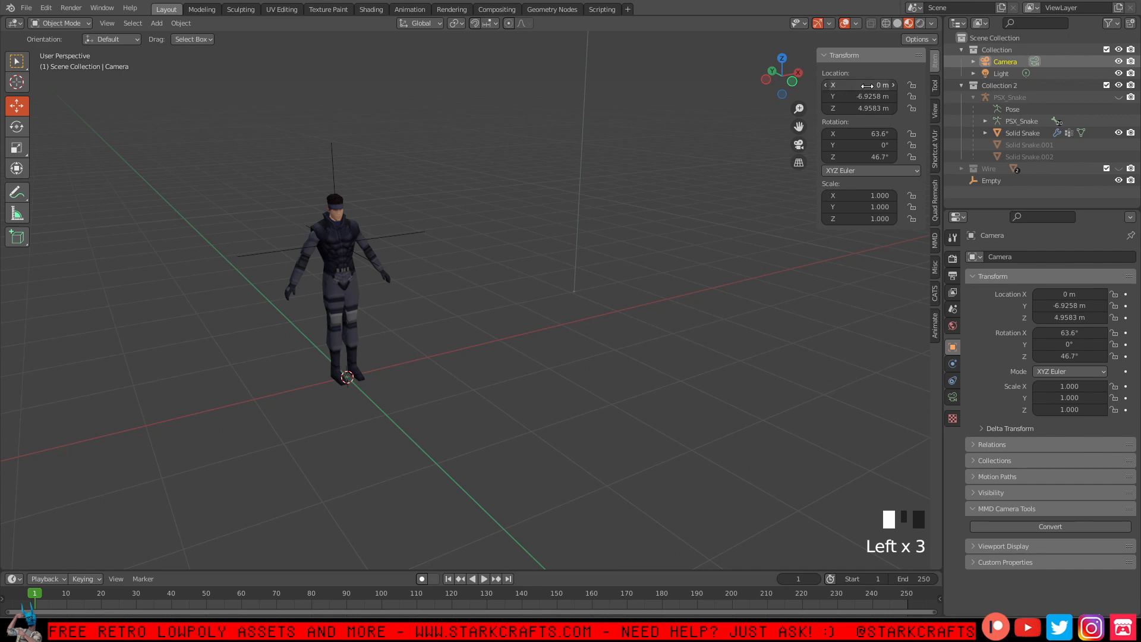
click(868, 97)
text(0)
key(Return)
click(868, 109)
text(0)
key(Return)
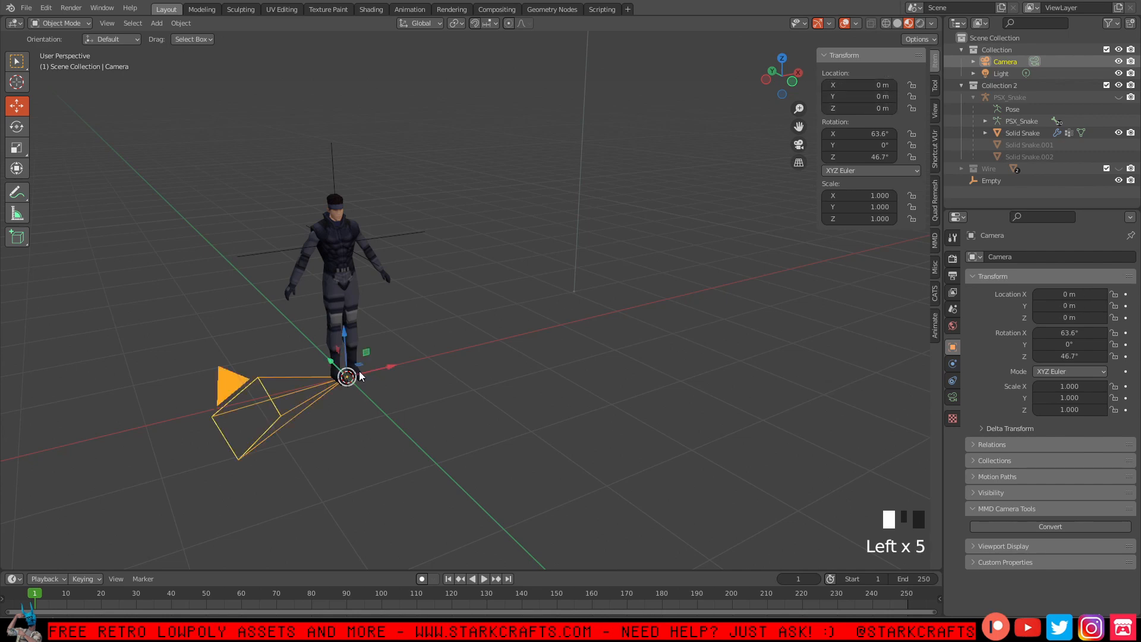
Set the camera's X, Y and Z rotation to 0°.
click(862, 133)
text(0)
key(Return)
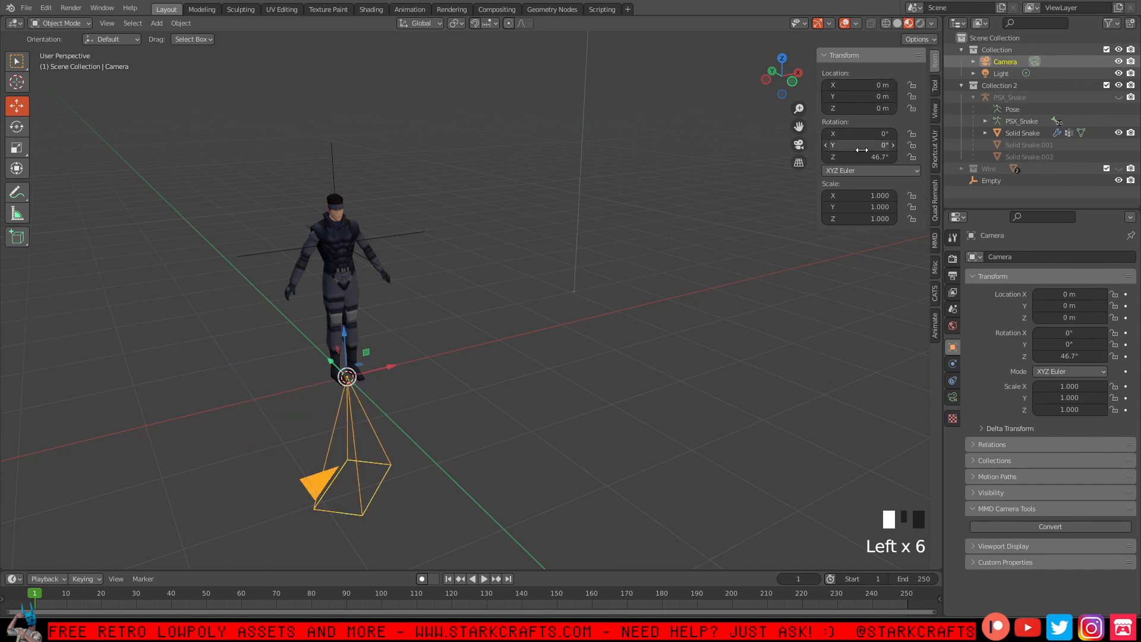
click(863, 146)
text(0)
key(Return)
click(862, 157)
text(0)
key(Return)
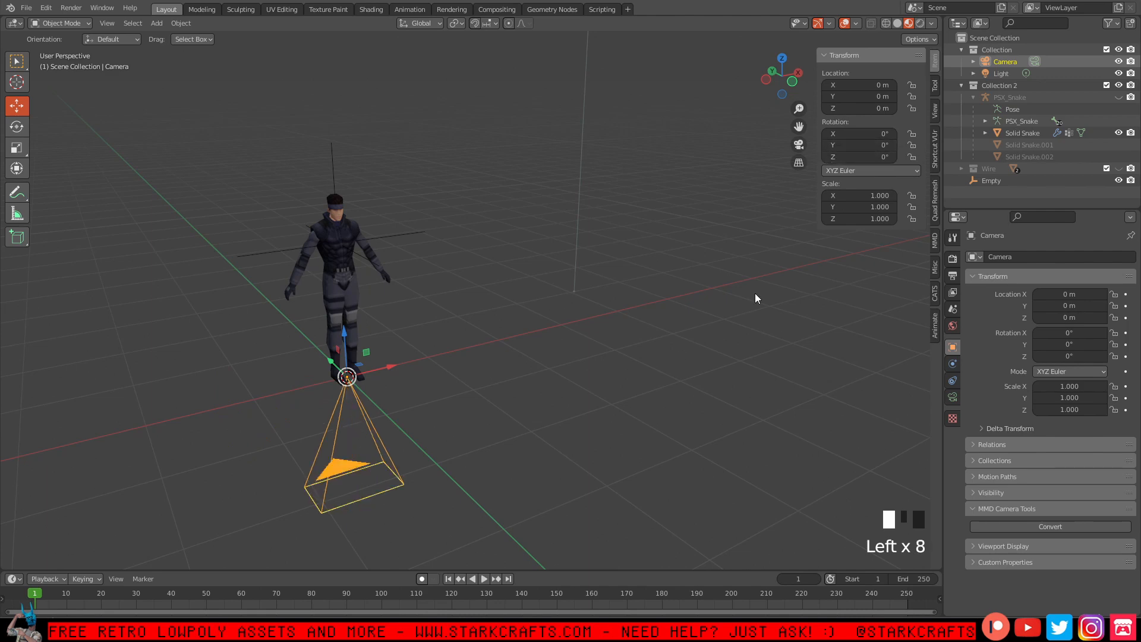
Set the camera's X rotation to 90° and raise its Z location to 1.45 m.
drag(856, 133, 918, 133)
click(857, 133)
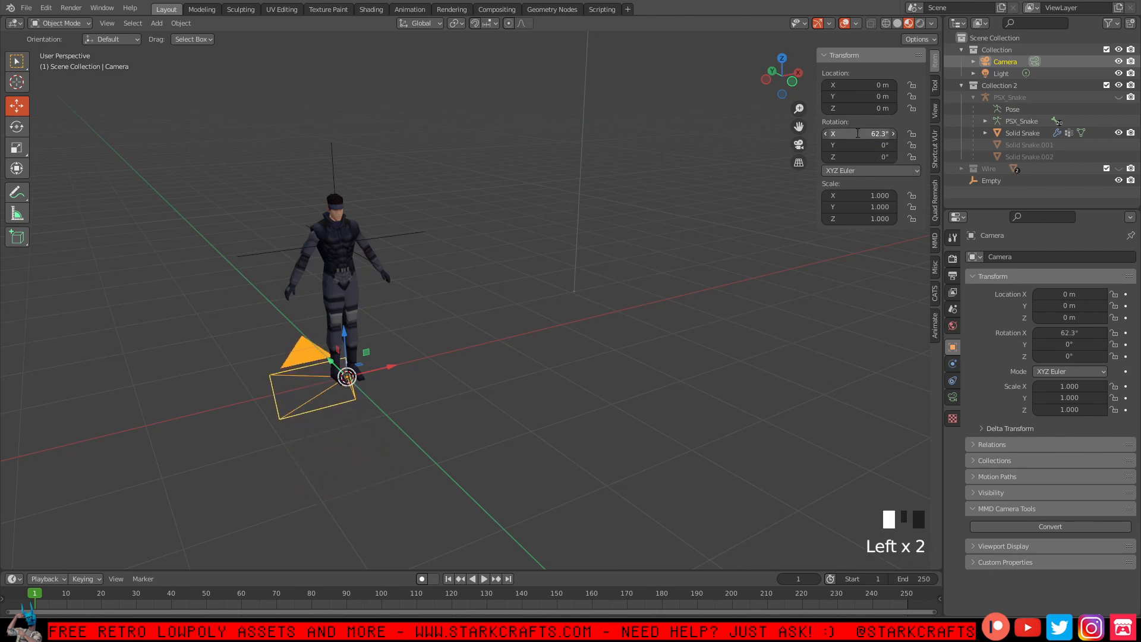
text(90)
key(Return)
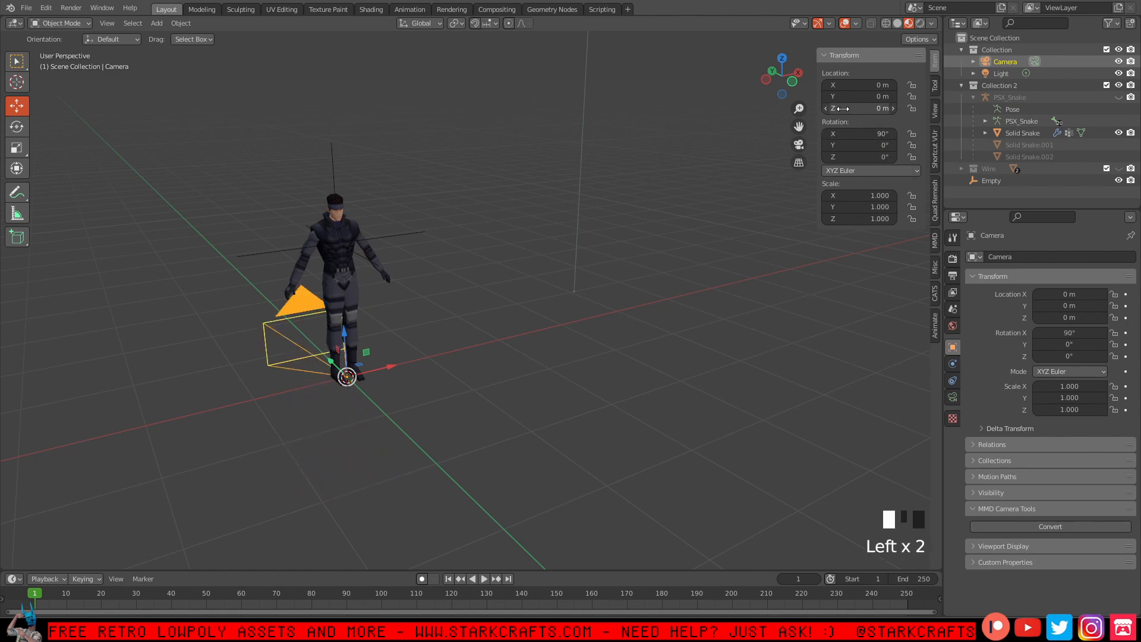
drag(856, 108, 918, 108)
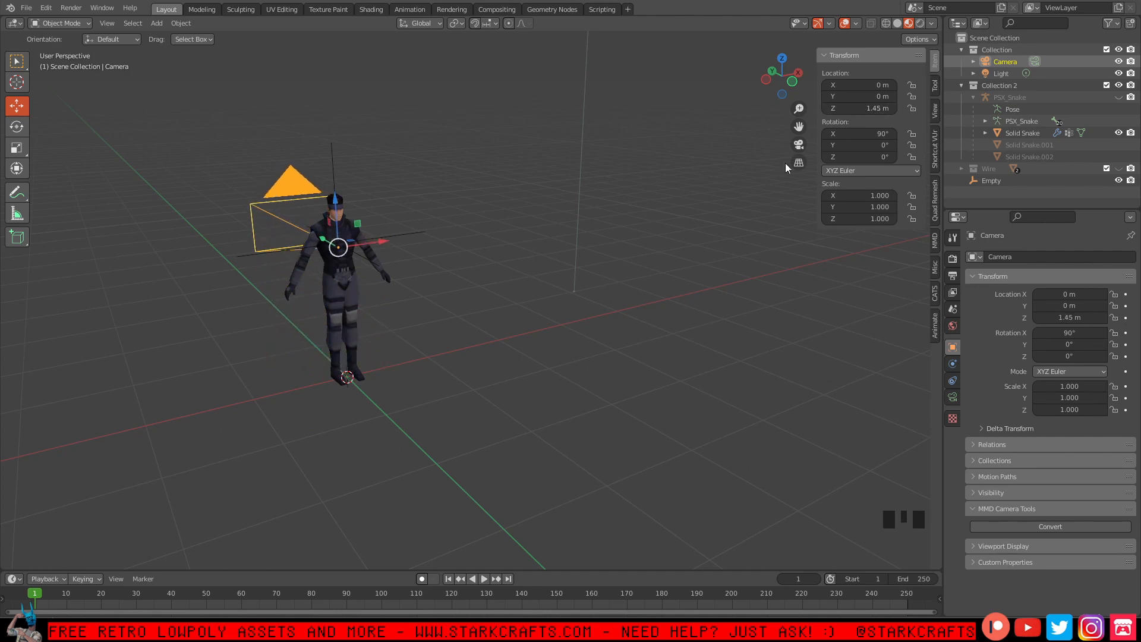
middle_drag(394, 244, 433, 259)
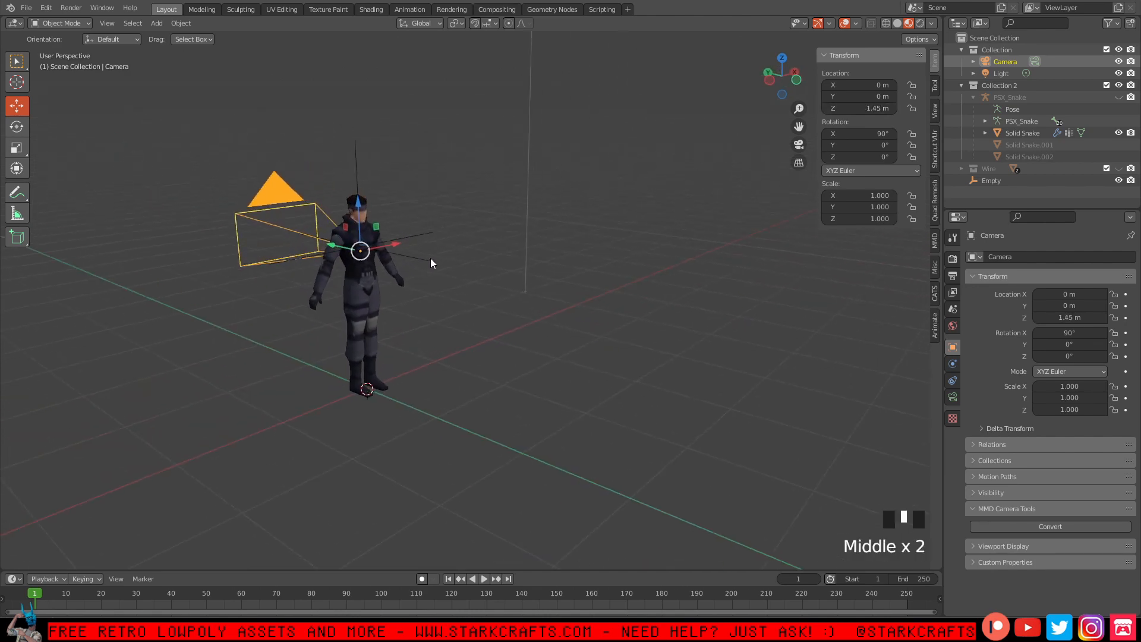
Move the camera back along Y to about -3.66 m and check the character's framing through the camera.
scroll(395, 263, down, 2)
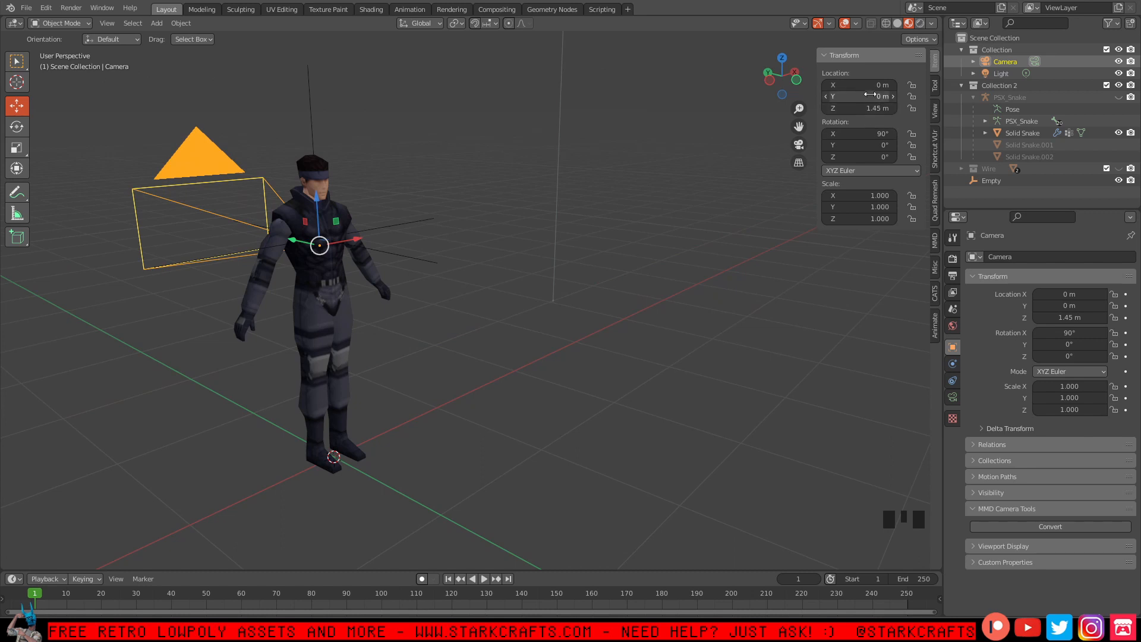
drag(868, 96, 871, 99)
scroll(465, 277, up, 4)
click(529, 373)
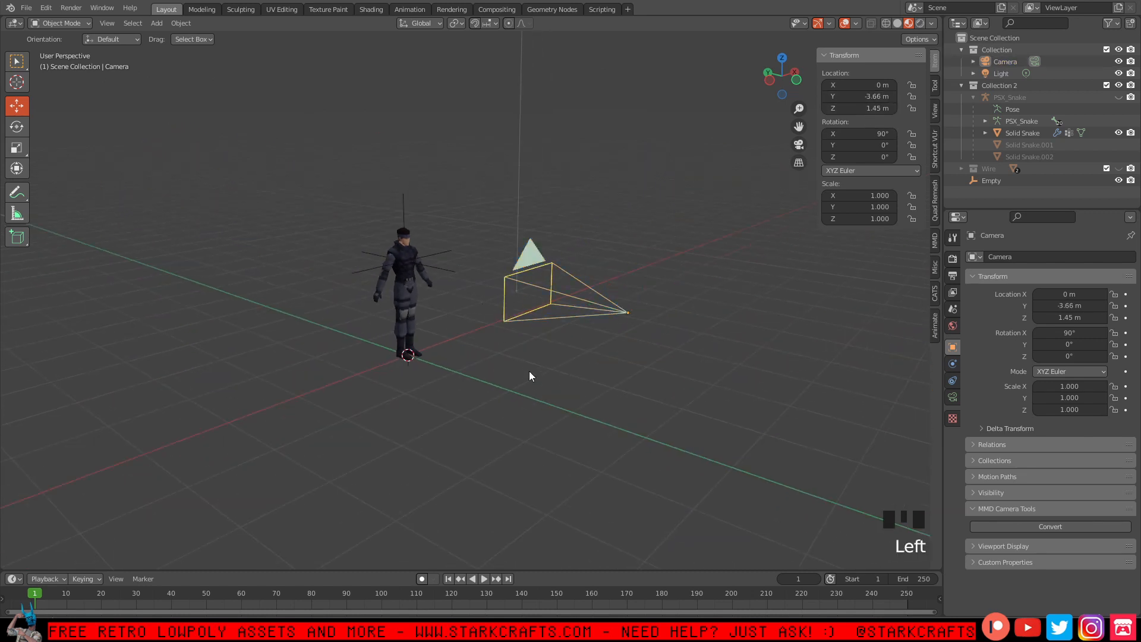
middle_drag(529, 373, 562, 340)
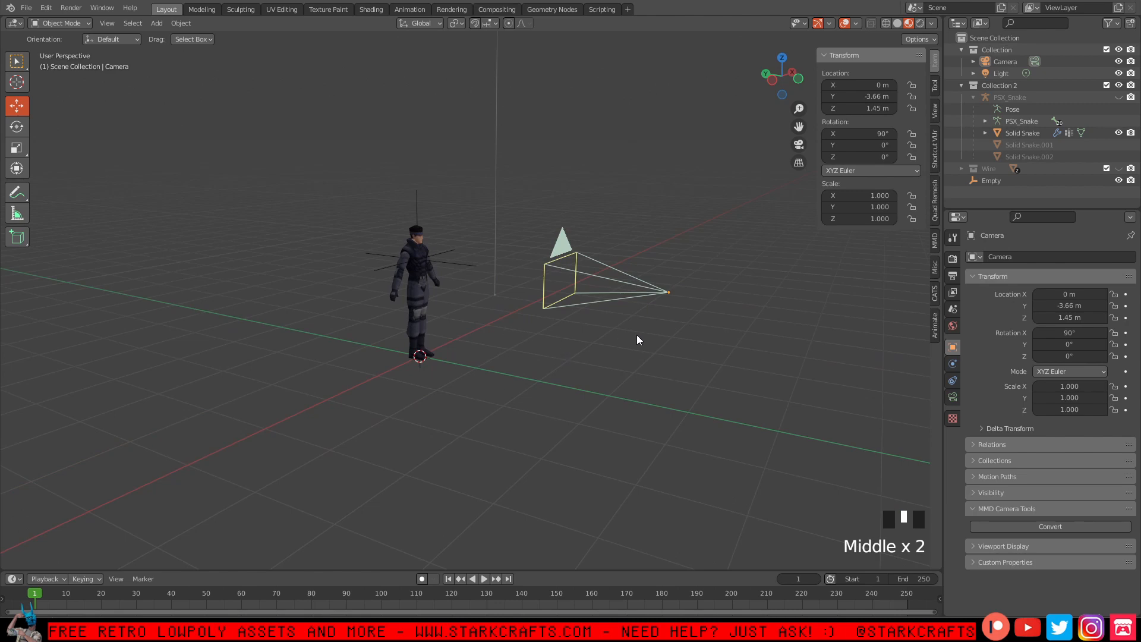
key(KP_0)
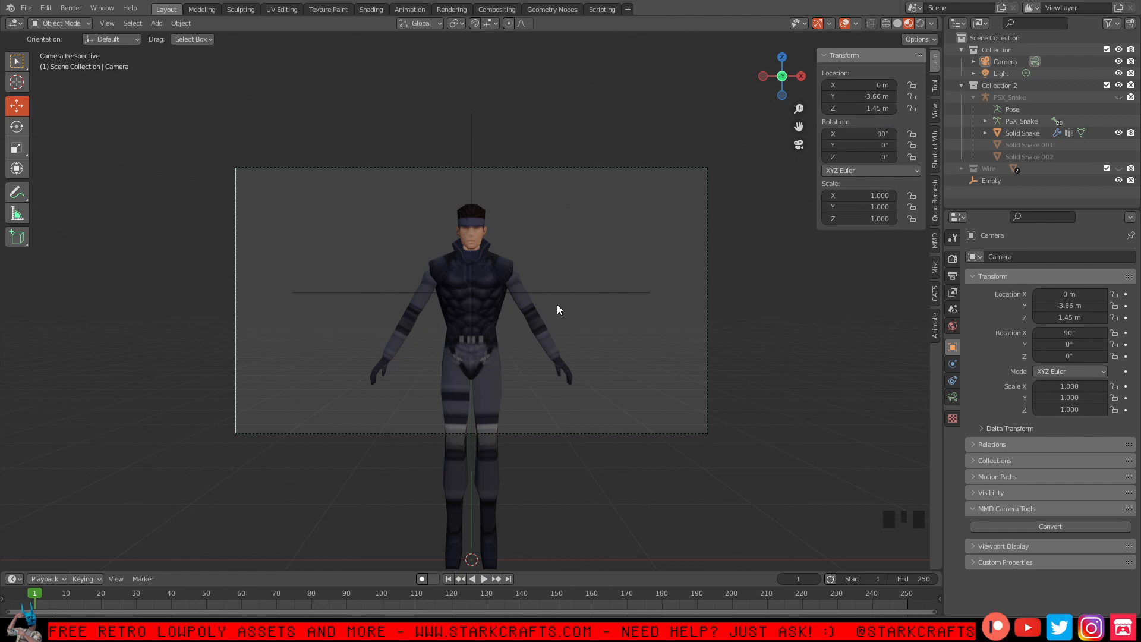
key(KP_0)
middle_drag(529, 318, 391, 292)
scroll(408, 301, down, 3)
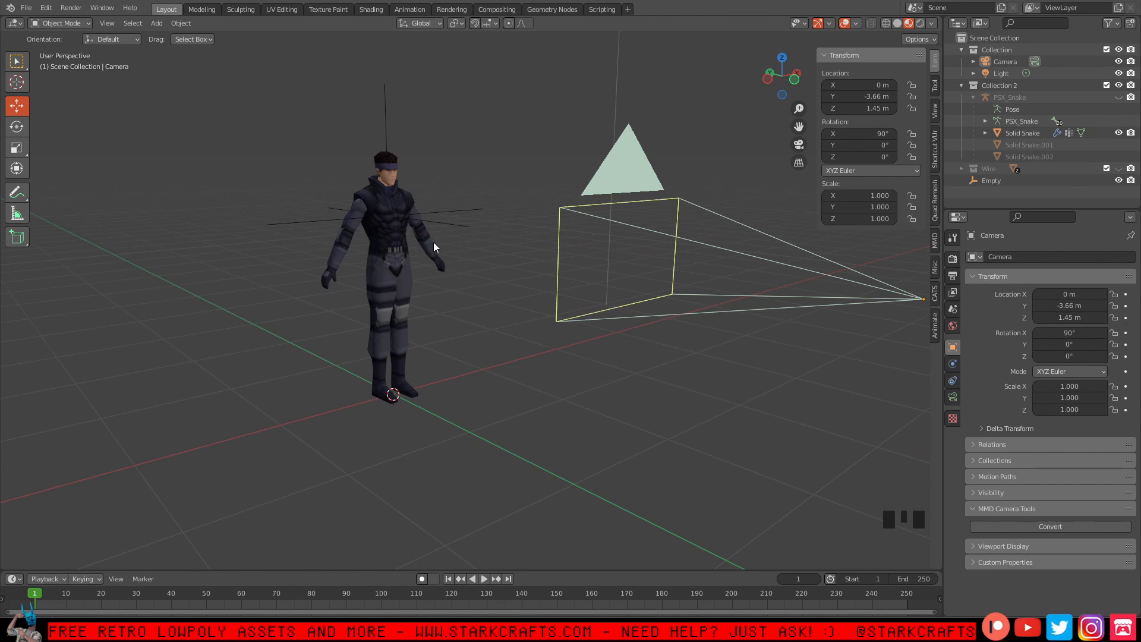
Set the scene's Color Management view transform to Standard.
click(669, 388)
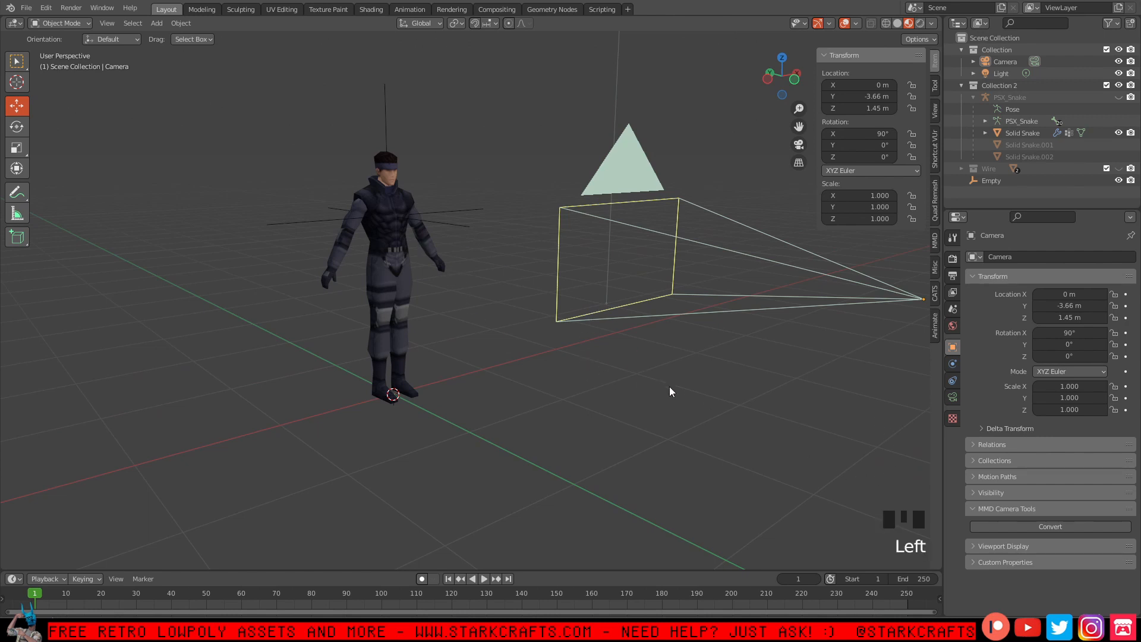
click(953, 260)
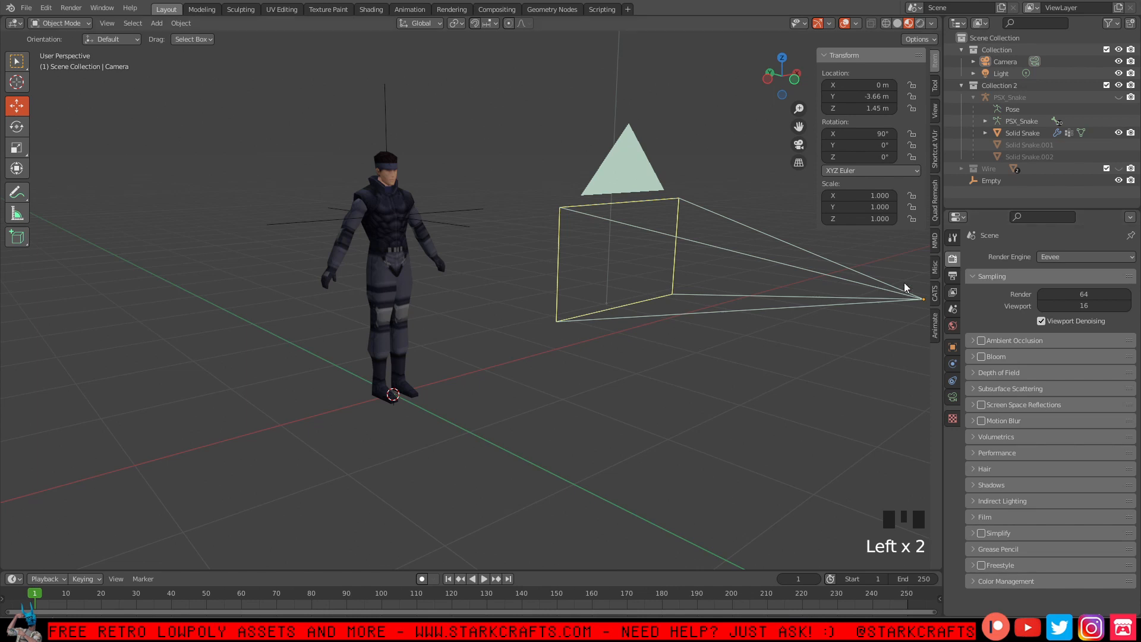
click(975, 584)
scroll(975, 581, down, 5)
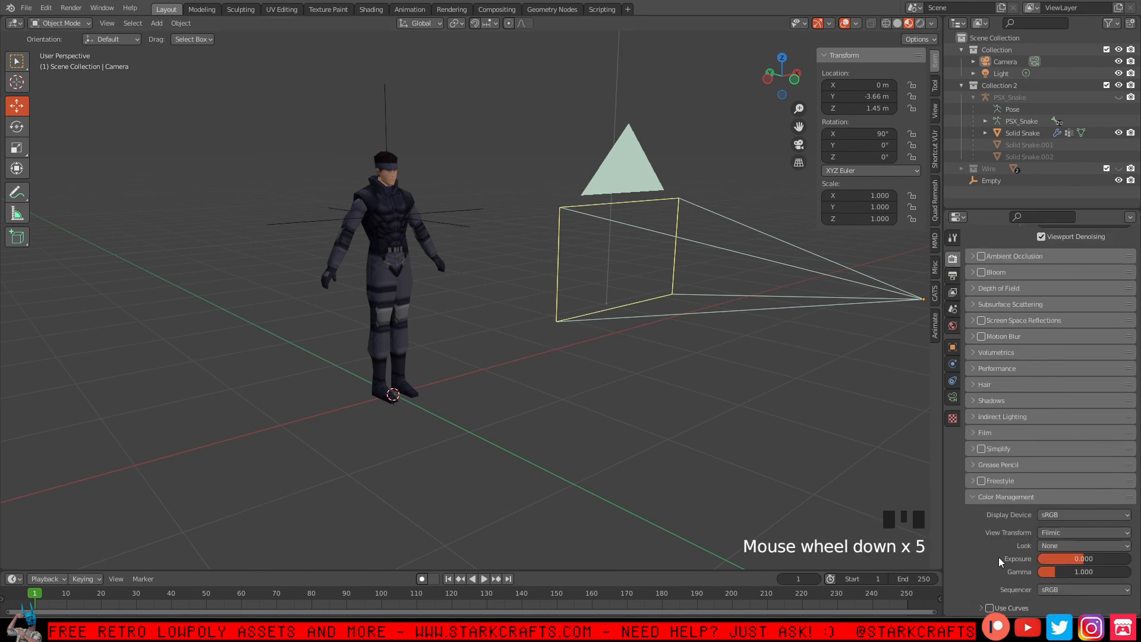
click(1055, 535)
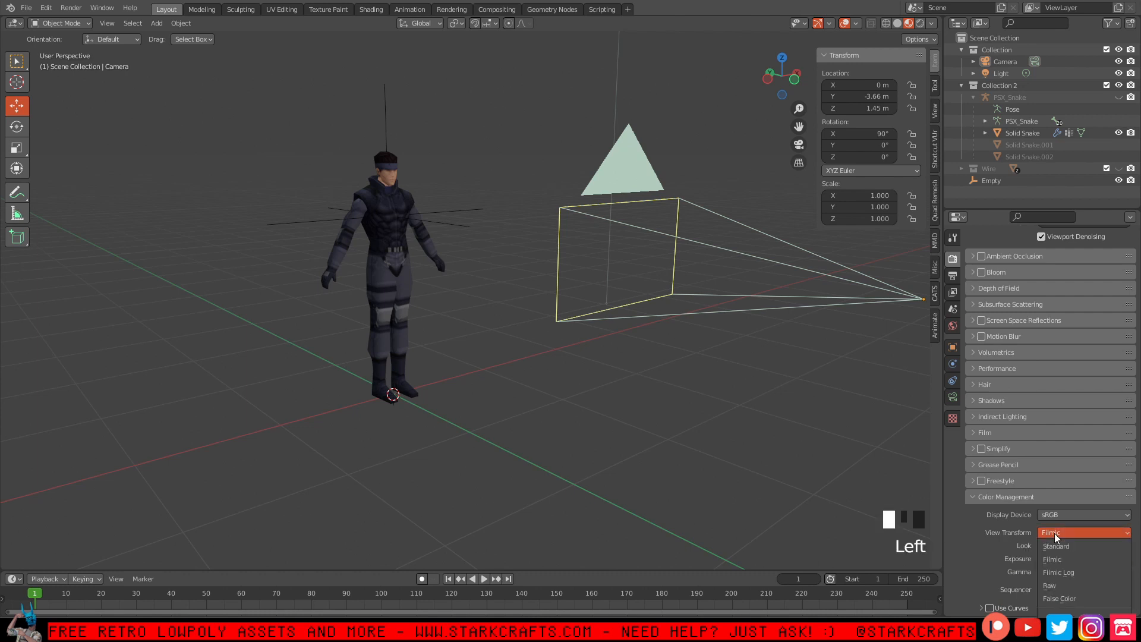
click(1075, 544)
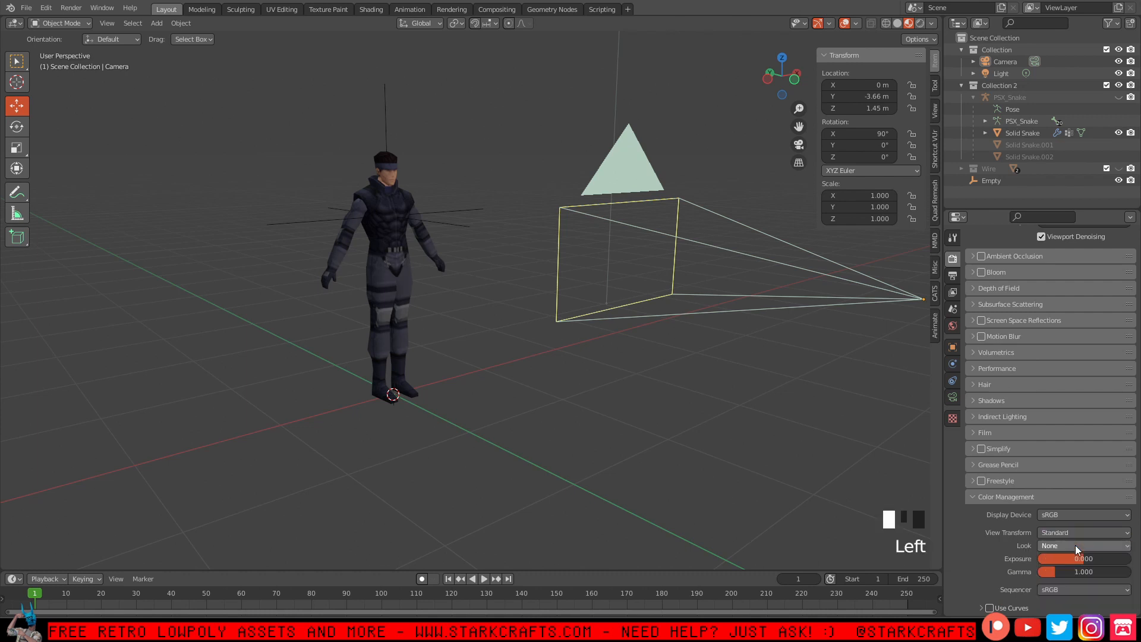
middle_drag(461, 282, 281, 213)
scroll(371, 188, down, 2)
middle_drag(371, 184, 422, 180)
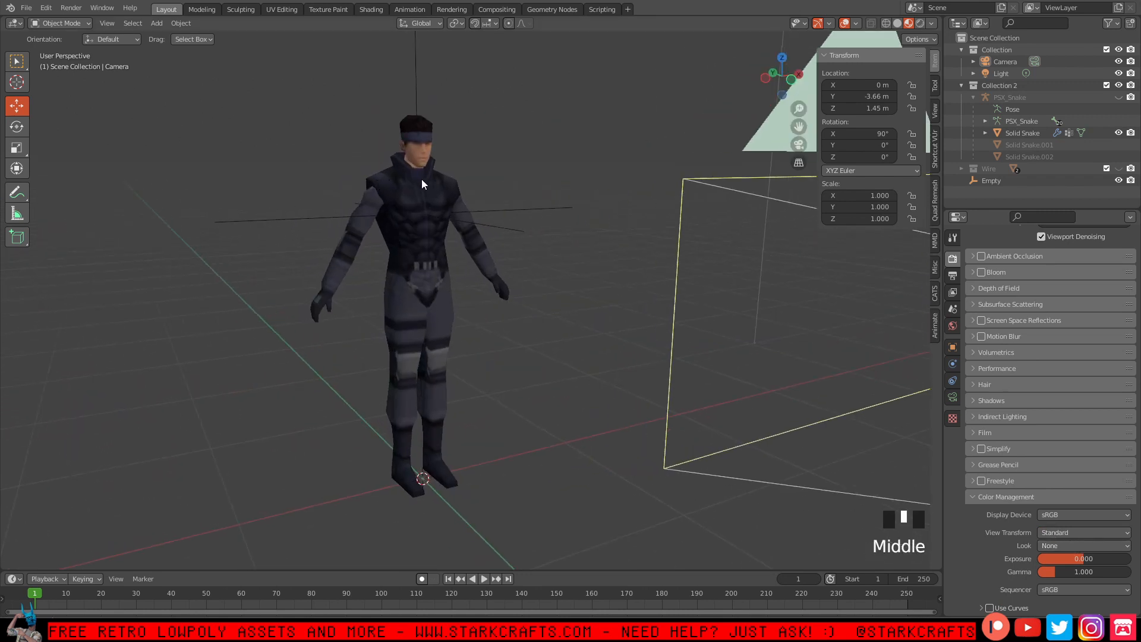
click(498, 326)
scroll(497, 315, up, 2)
scroll(497, 312, down, 1)
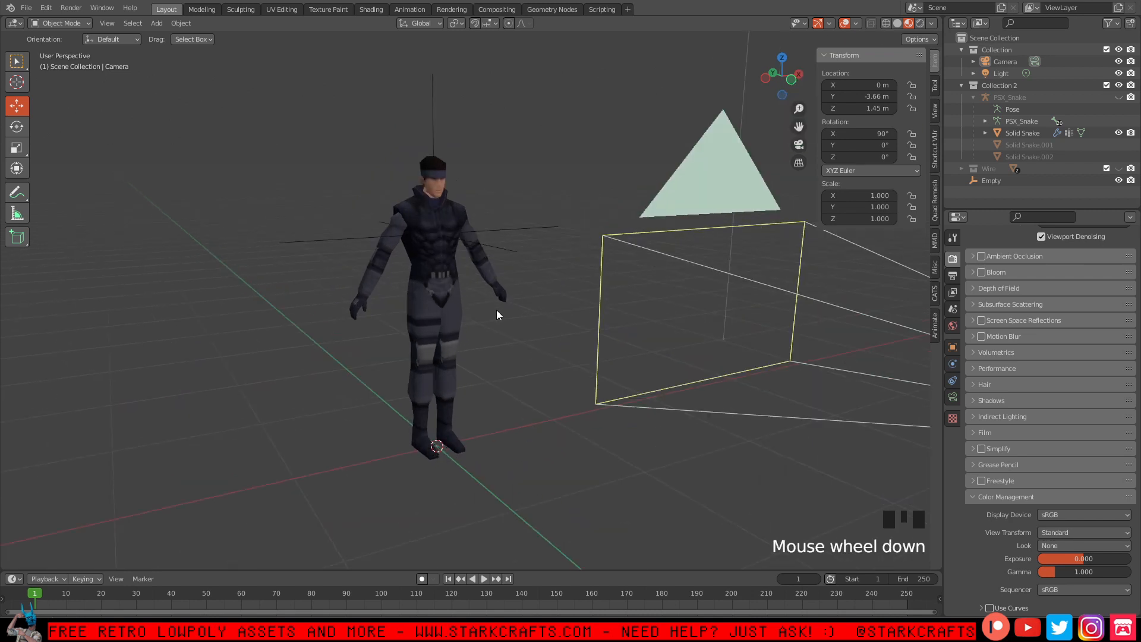
scroll(498, 313, up, 1)
Try the Bloom and Ambient Occlusion render effects on the scene.
scroll(1057, 371, up, 9)
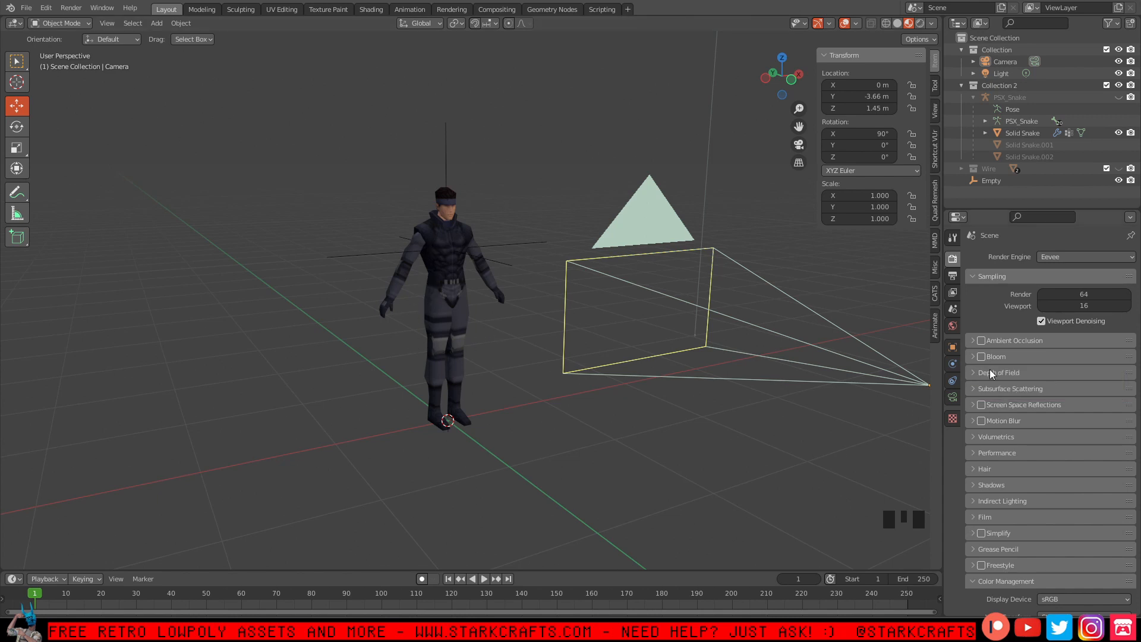
click(984, 354)
click(985, 354)
click(983, 345)
click(982, 344)
click(982, 344)
click(982, 343)
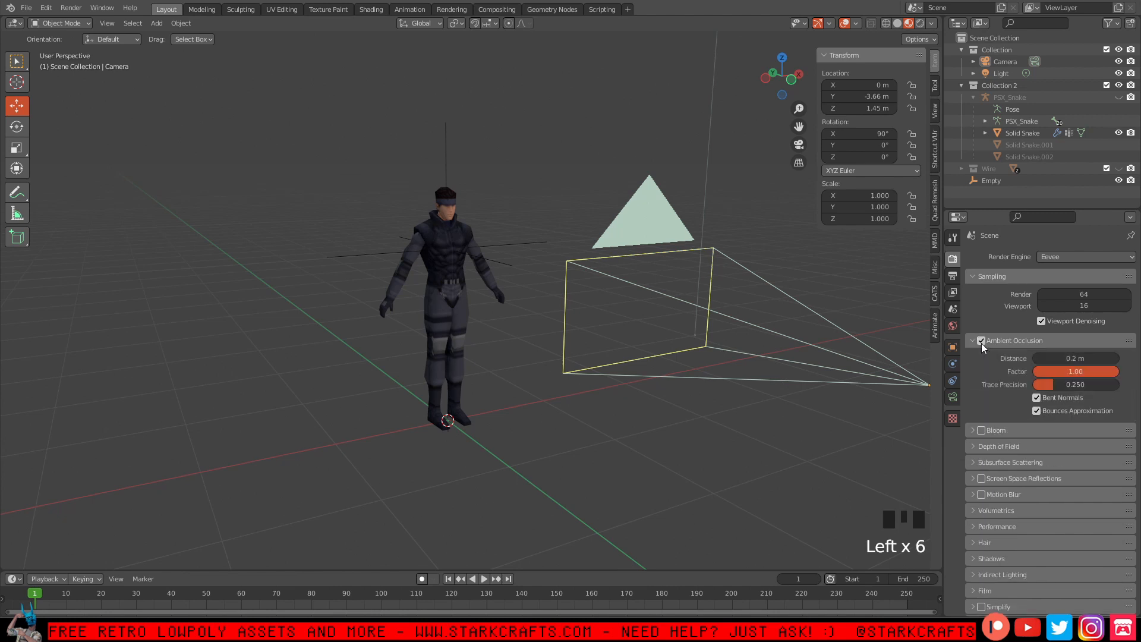
click(982, 344)
click(970, 338)
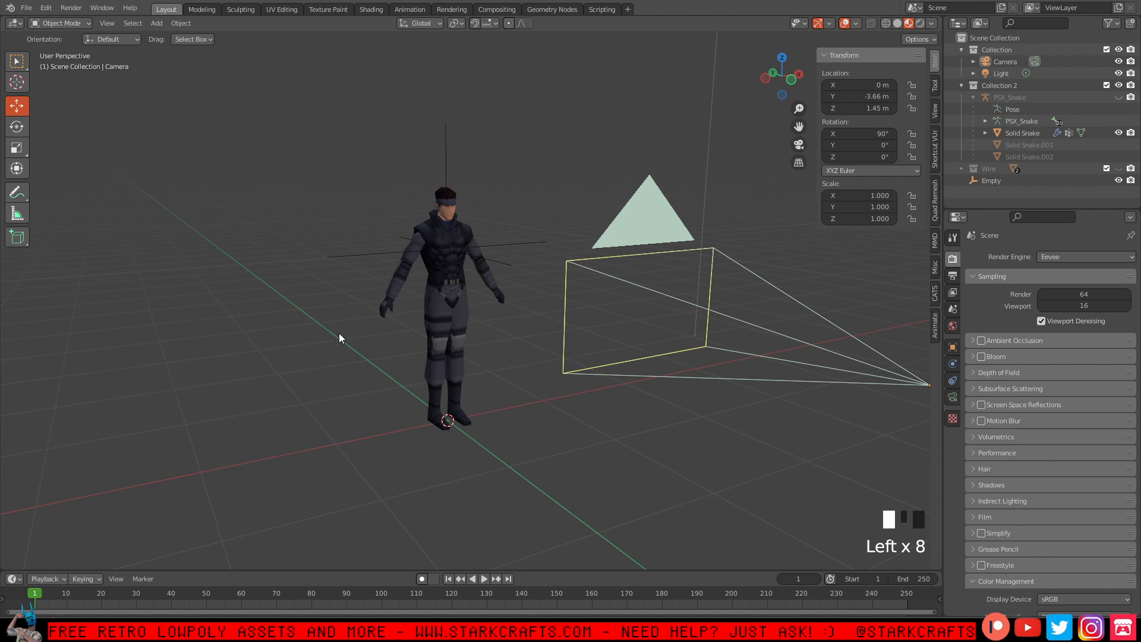
drag(401, 140, 501, 431)
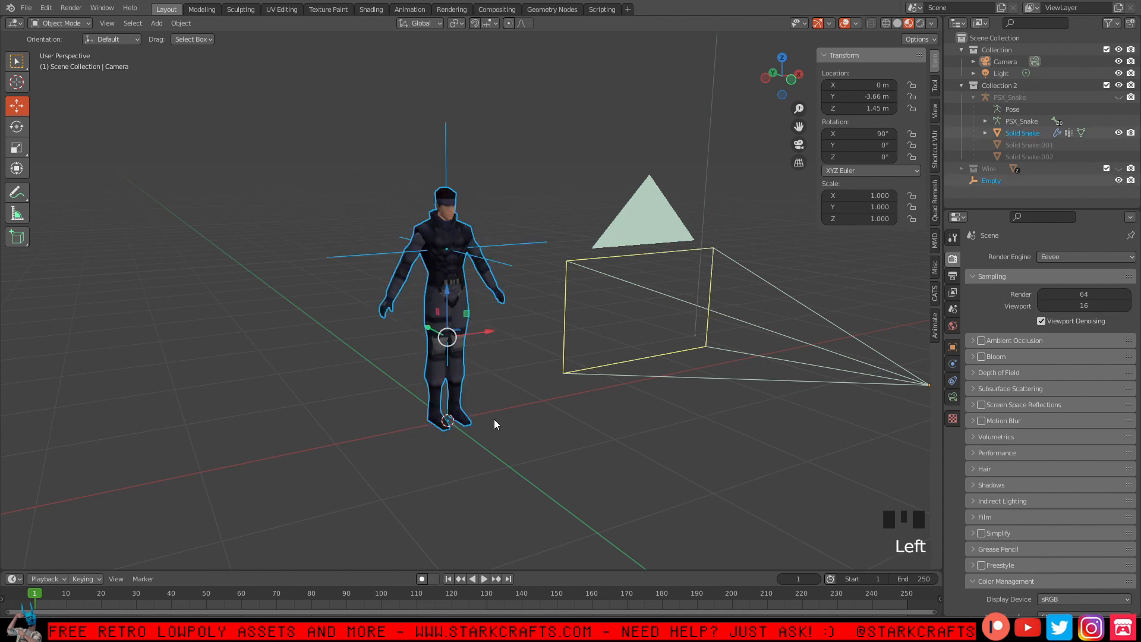
click(343, 350)
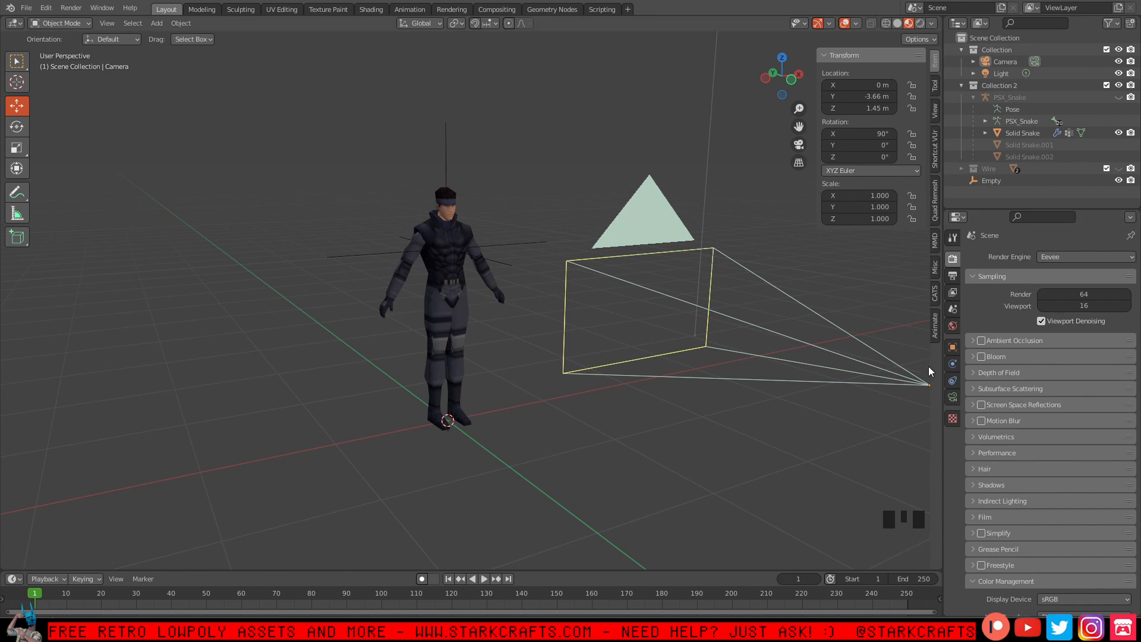
Set the render output's vertical resolution to 1920 px.
click(953, 277)
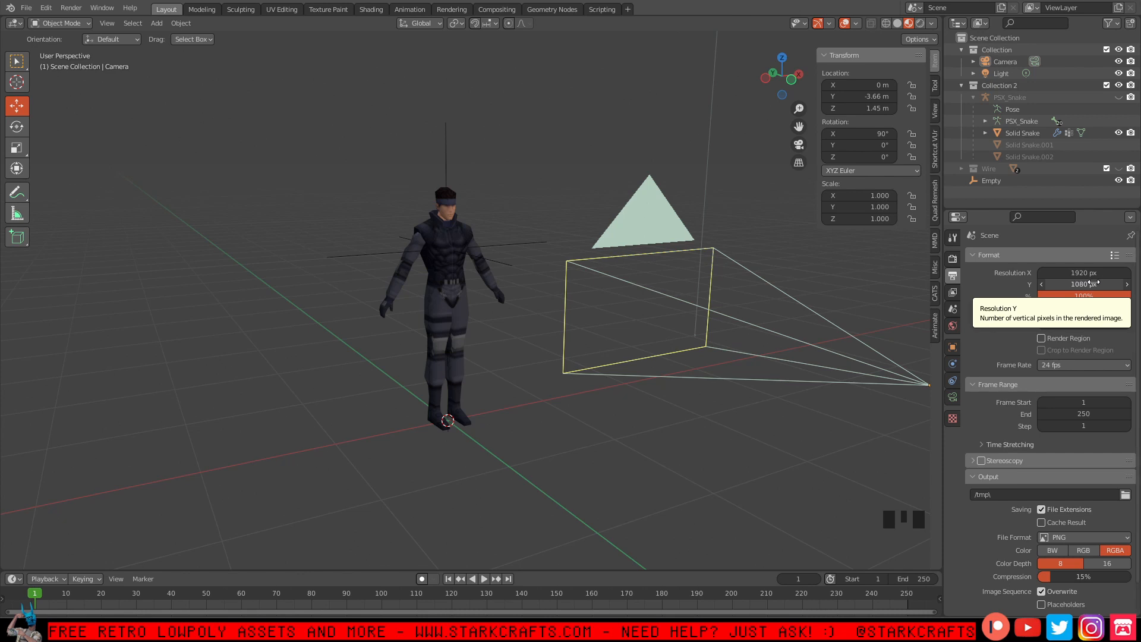
key(KP_0)
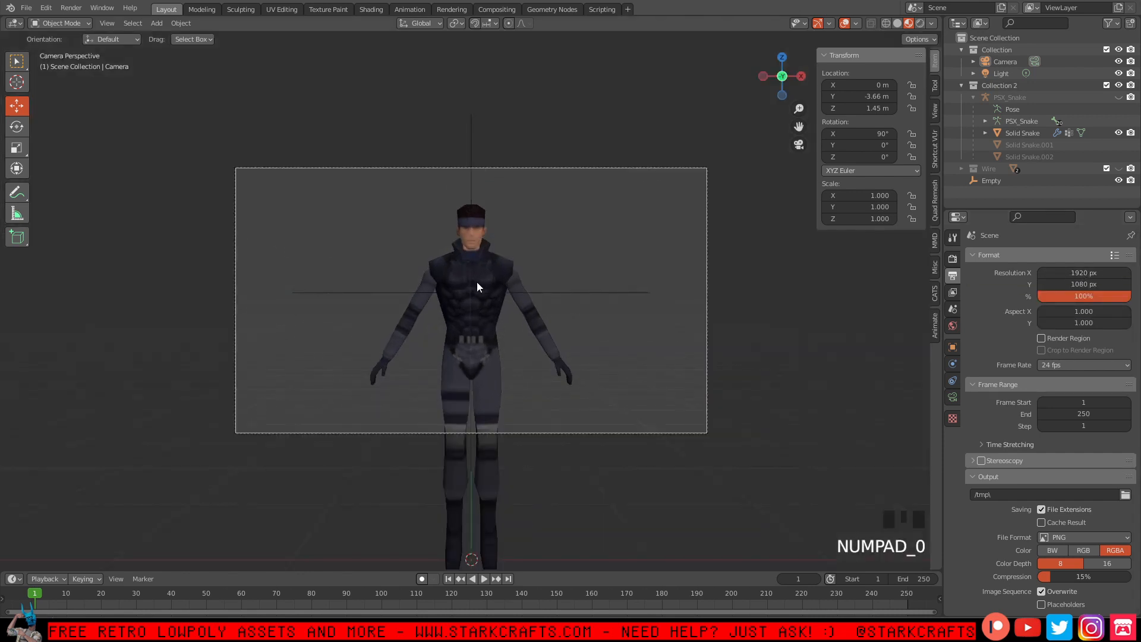
key(KP_0)
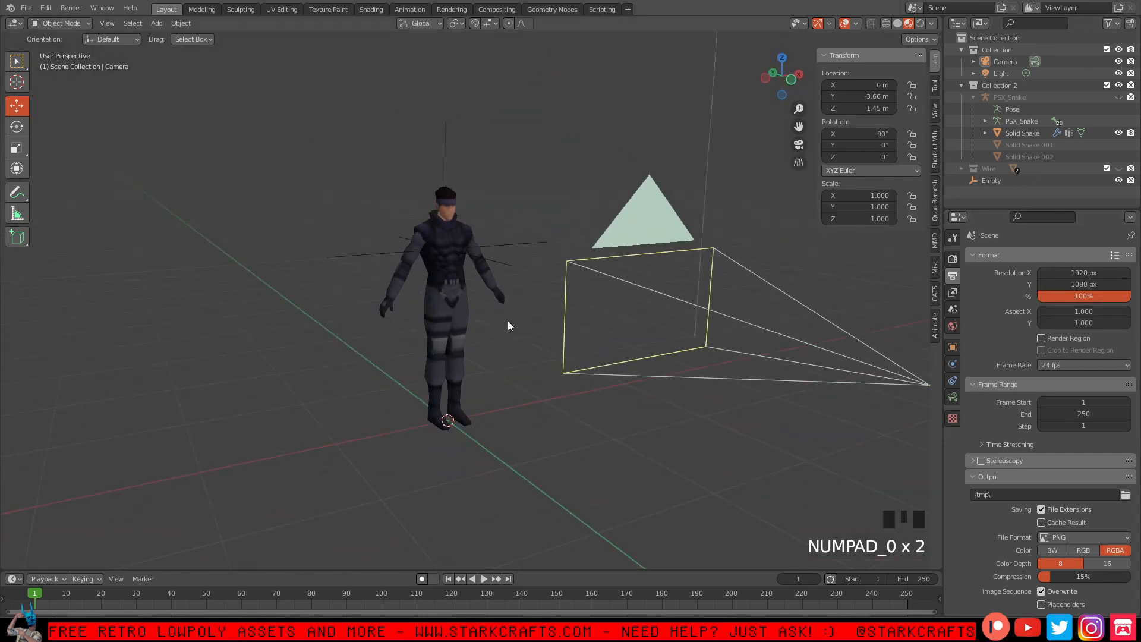
middle_drag(507, 320, 512, 334)
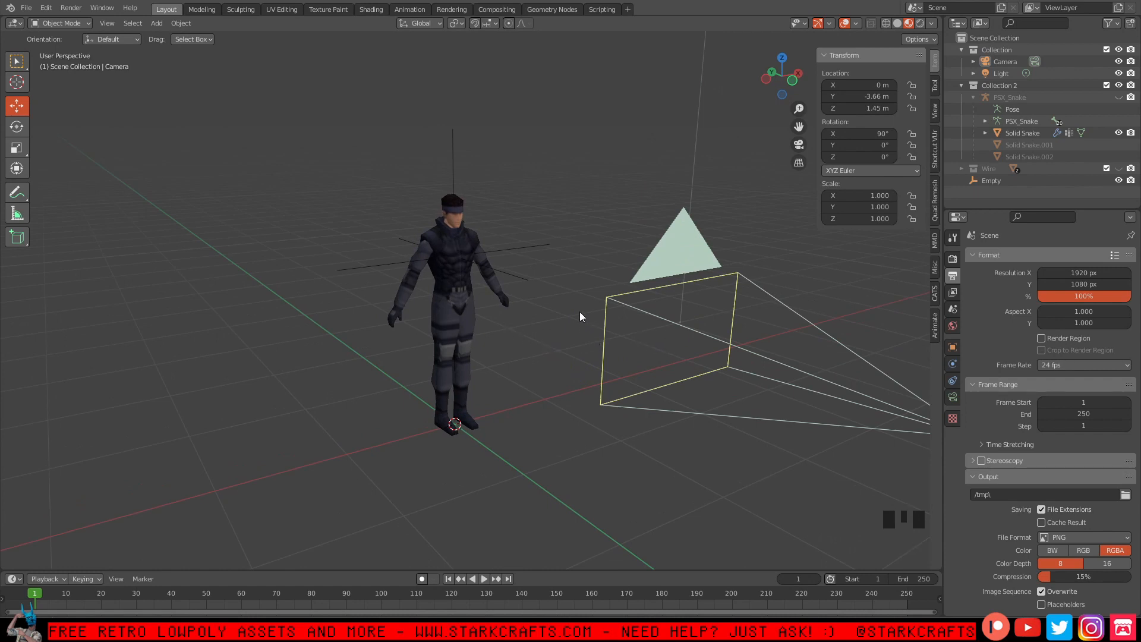
click(1074, 275)
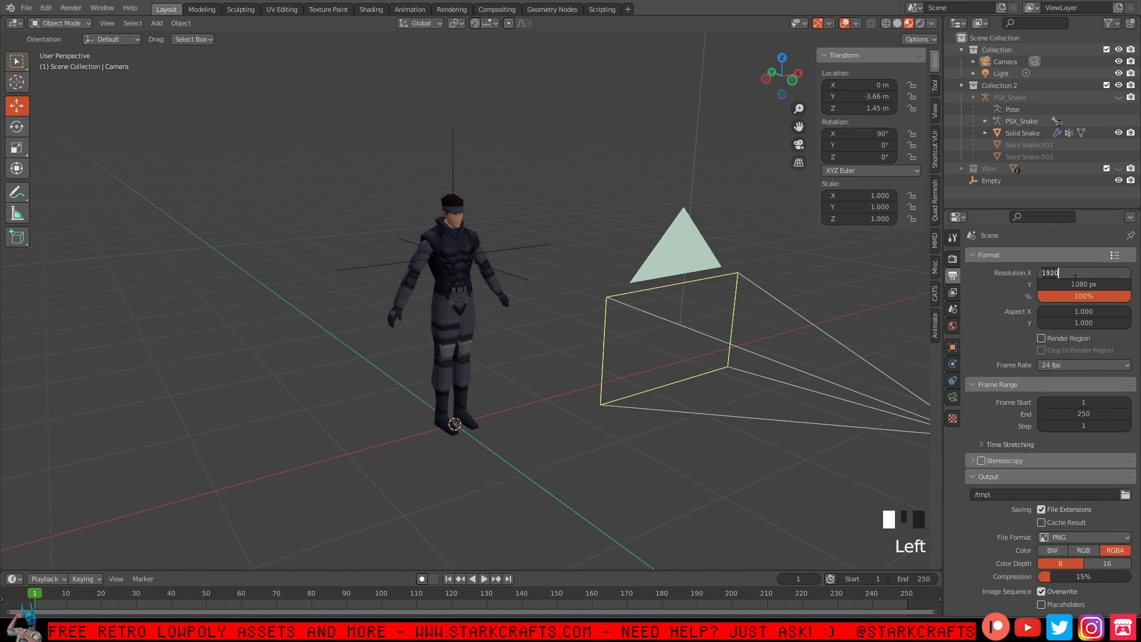
click(1080, 283)
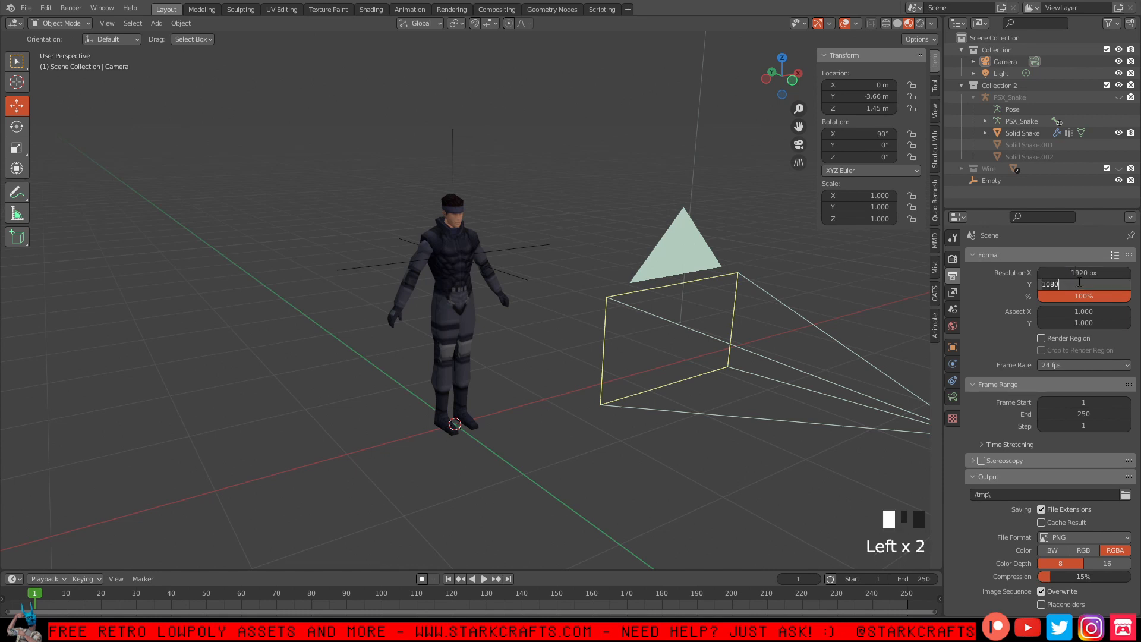
key(BackSpace)
key(BackSpace)
key(BackSpace)
text(90)
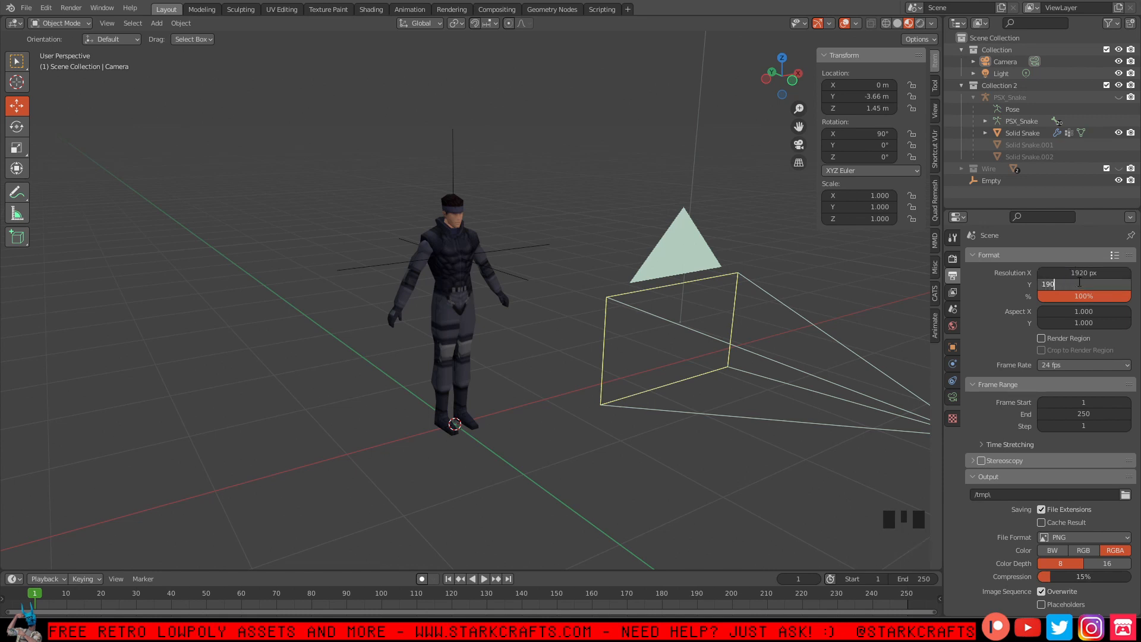
key(BackSpace)
text(20)
key(Return)
Set the horizontal render resolution to 1080 px and preview the portrait format through the camera.
click(1081, 275)
key(BackSpace)
key(BackSpace)
key(BackSpace)
text(080)
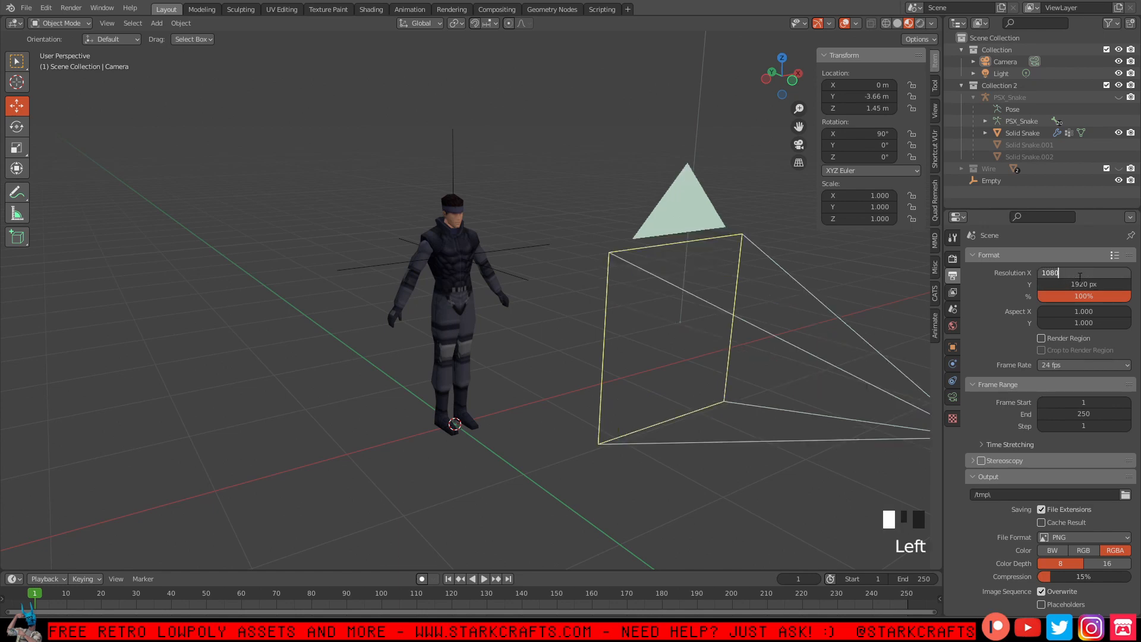
key(Return)
key(KP_0)
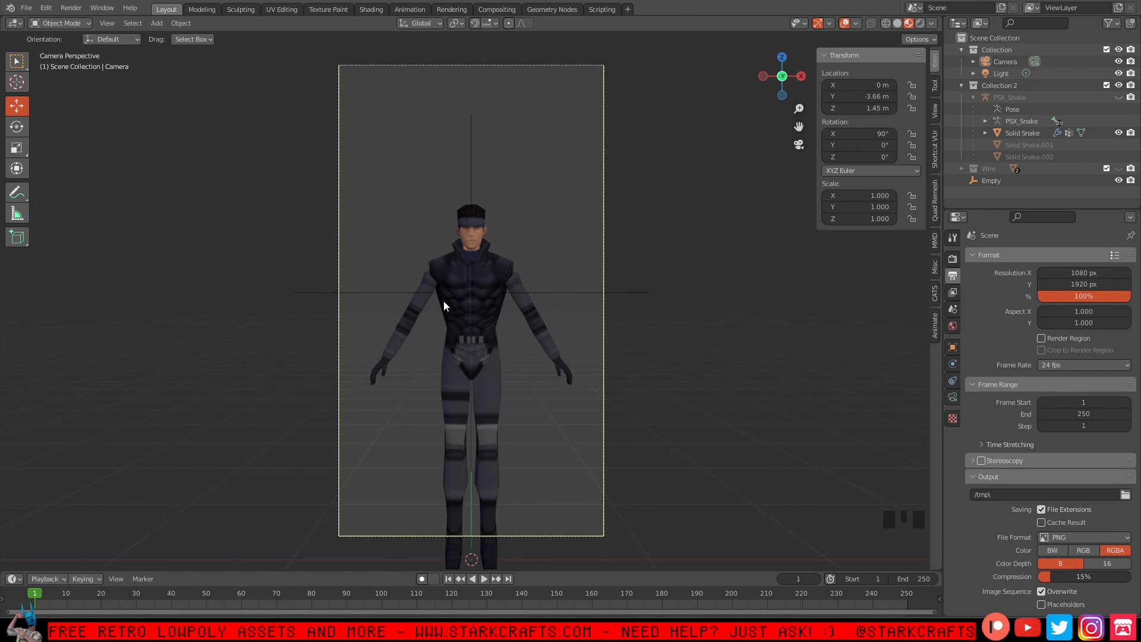
key(KP_0)
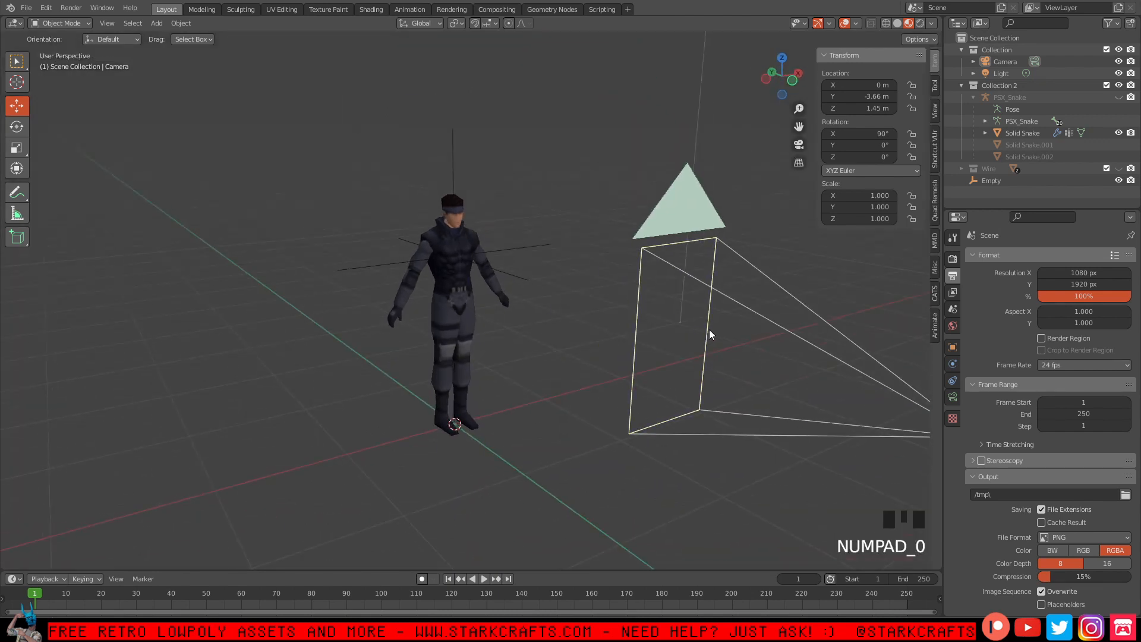
Undo both portrait resolution changes.
scroll(694, 329, up, 2)
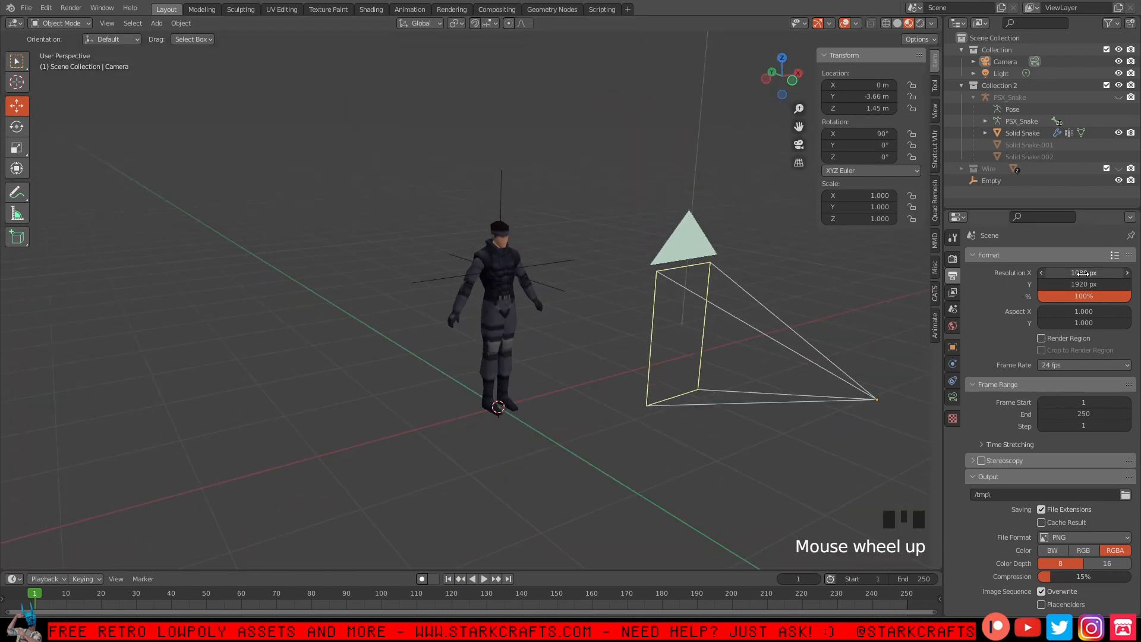
key(ctrl+z)
key(ctrl+z)
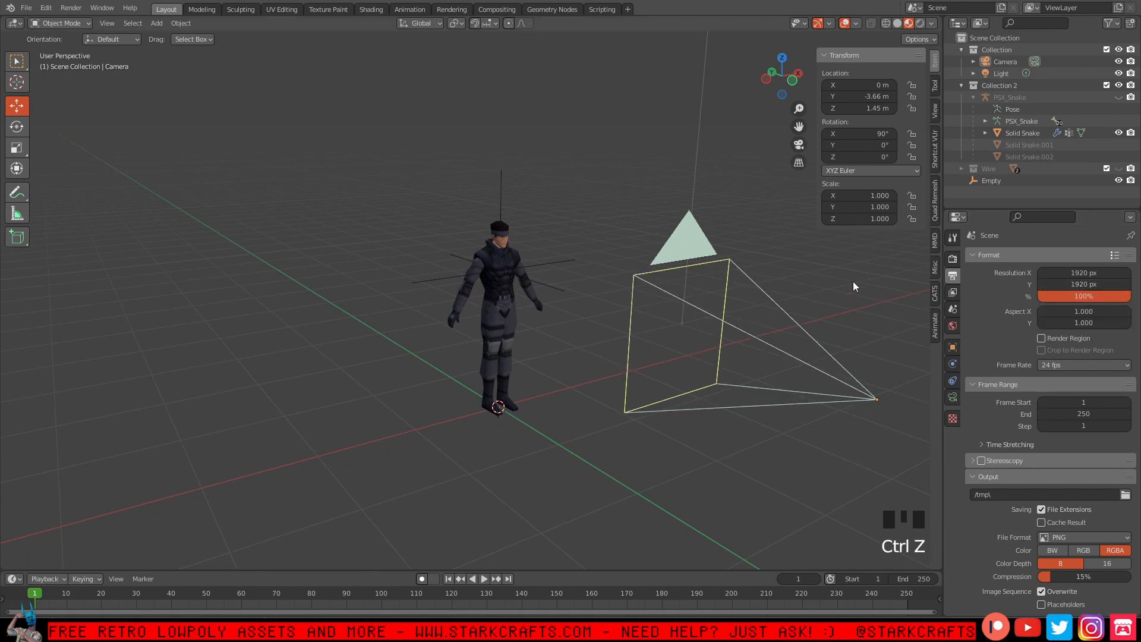
Try a square 1080 × 1080 px render format, preview it through the camera, and undo the change.
click(1086, 275)
text(1080)
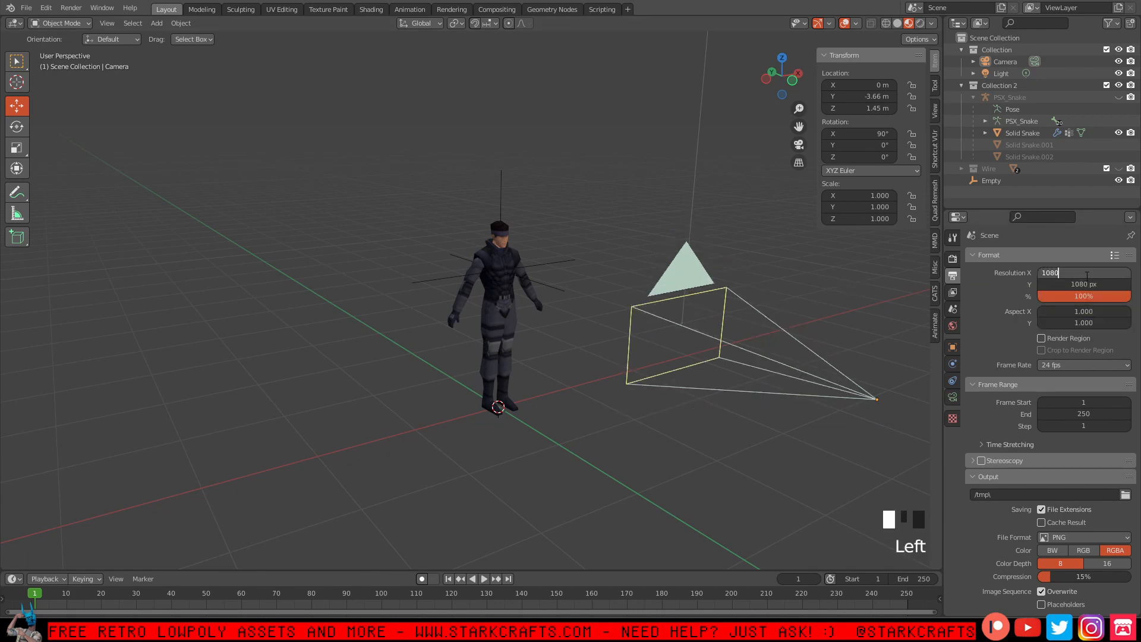
key(Return)
key(KP_0)
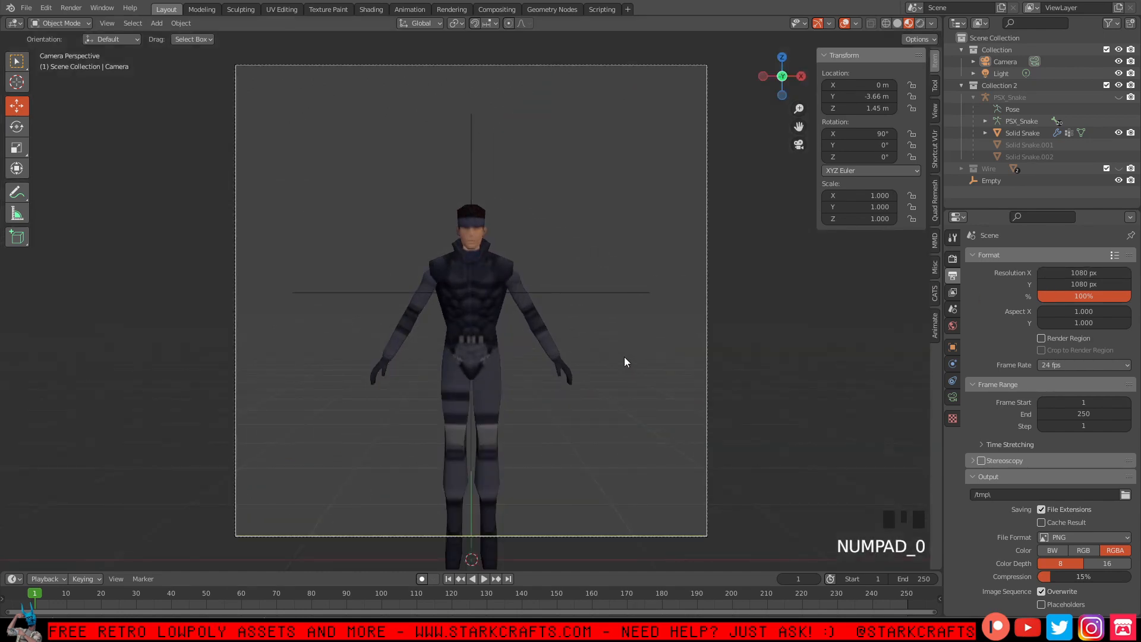
key(ctrl+z)
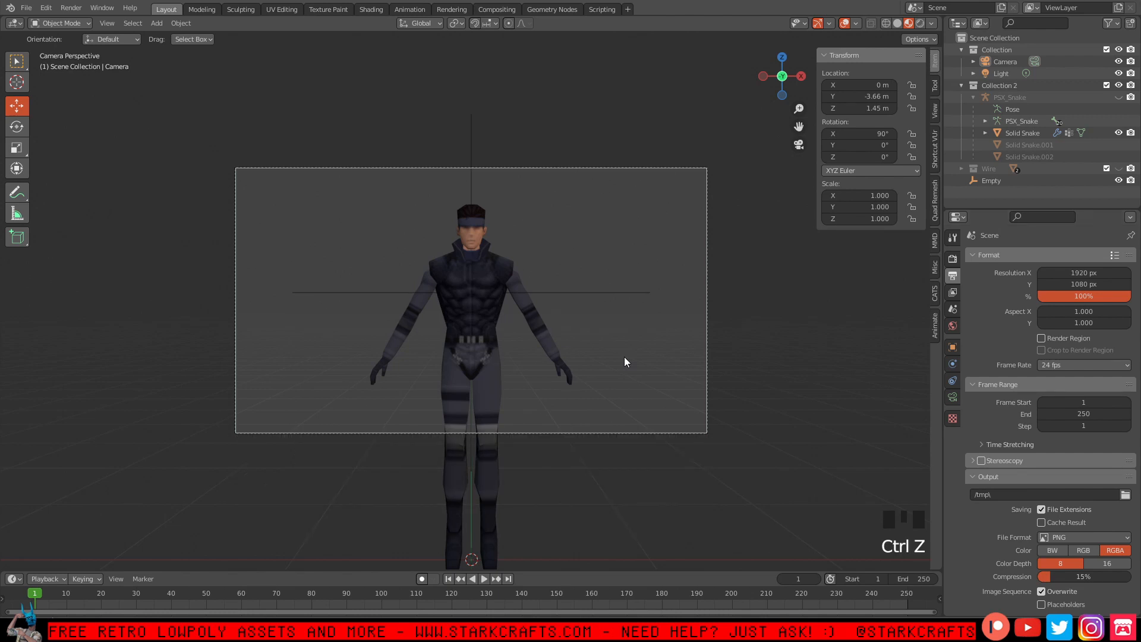
key(KP_0)
Select the empty at the character's chest and move it into the collection that holds the camera and light.
middle_drag(624, 355, 727, 319)
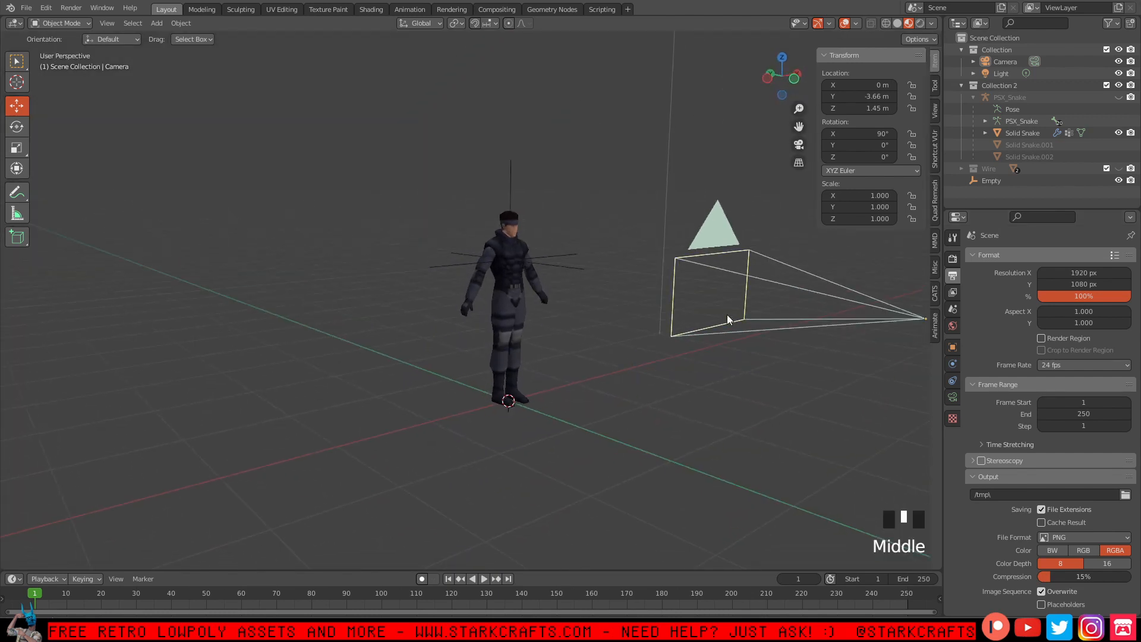
click(773, 290)
click(577, 268)
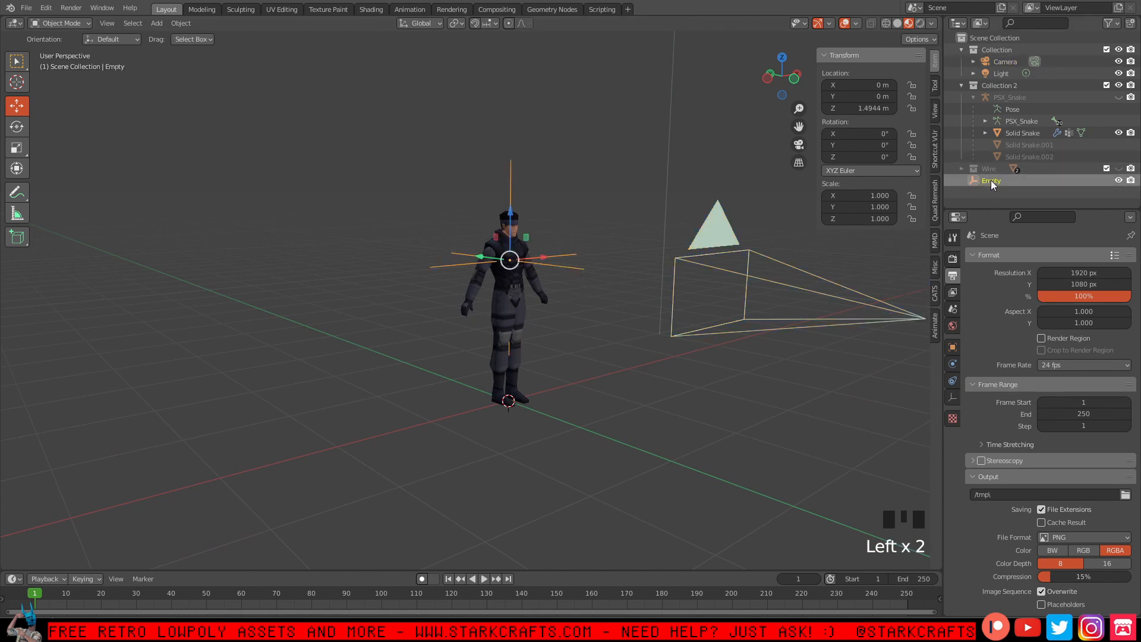
drag(990, 181, 997, 56)
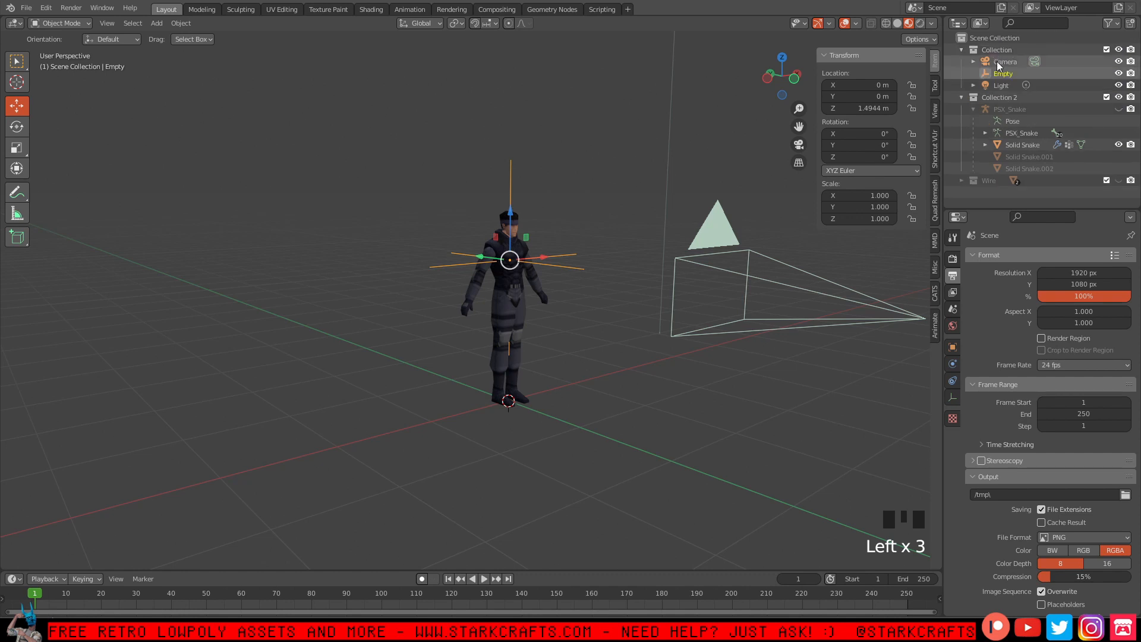
Select the camera and check in the preferences that the Turnaround Camera add-on is enabled.
click(788, 289)
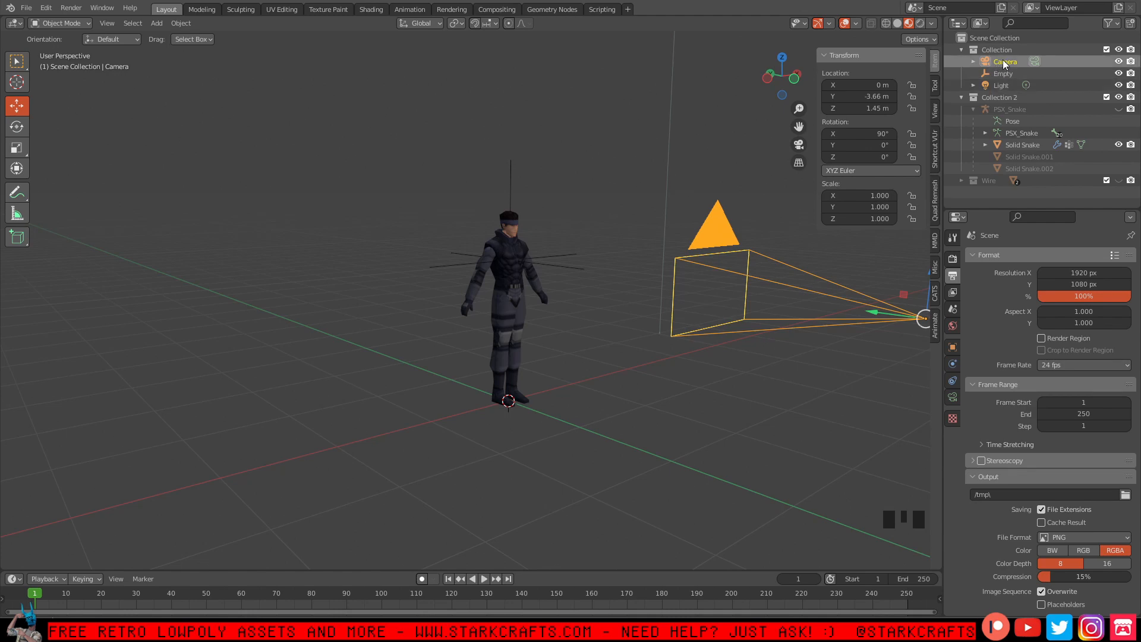
click(935, 330)
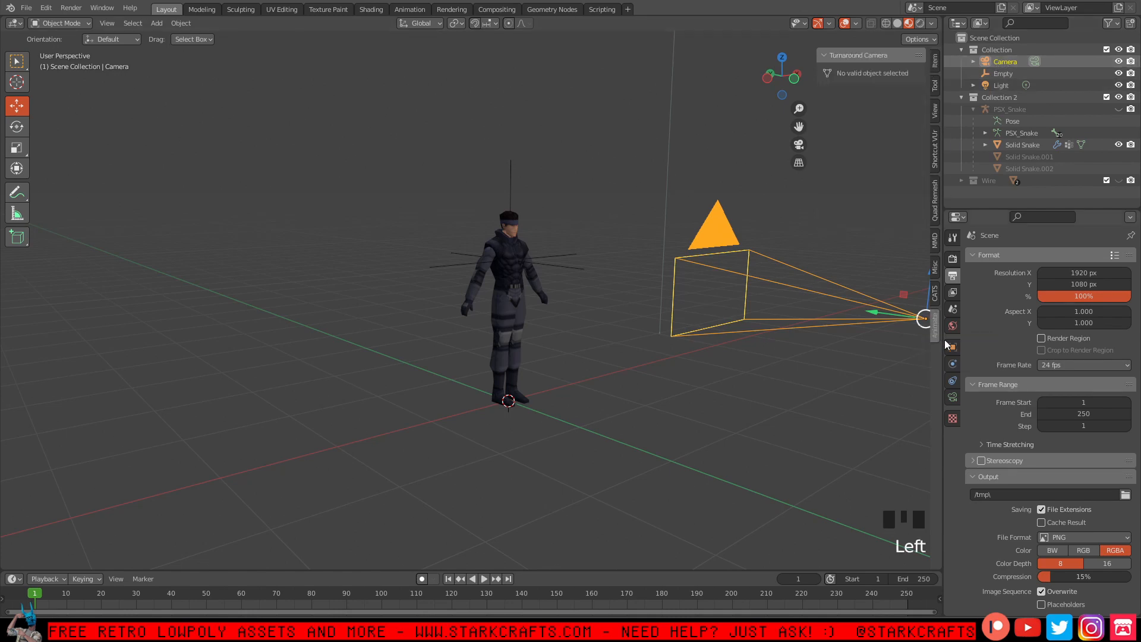
click(45, 8)
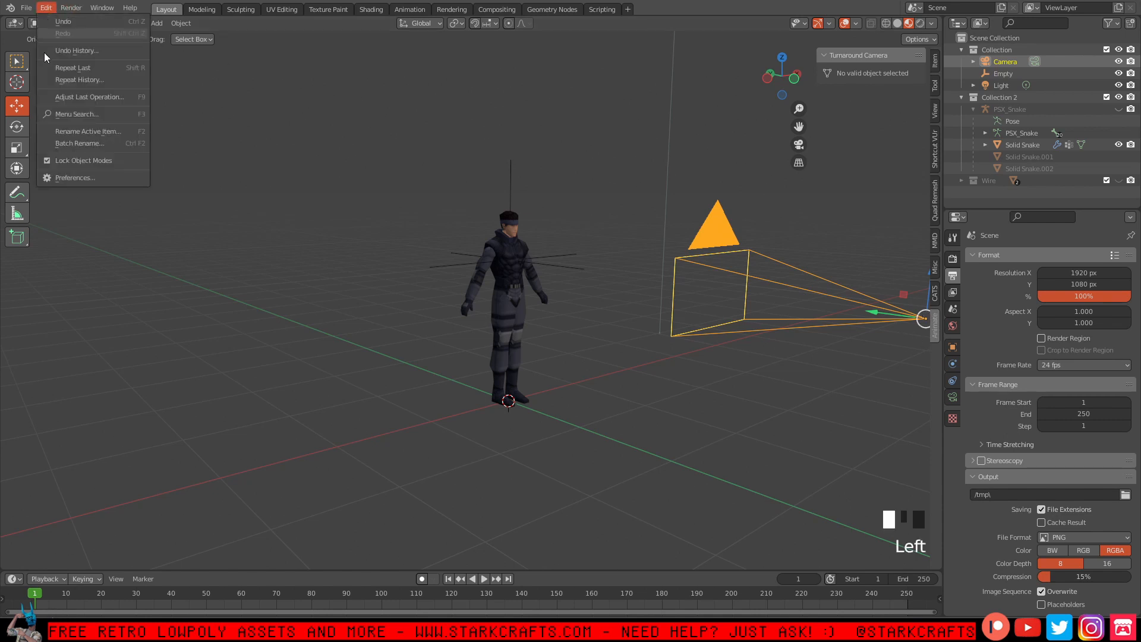
click(77, 183)
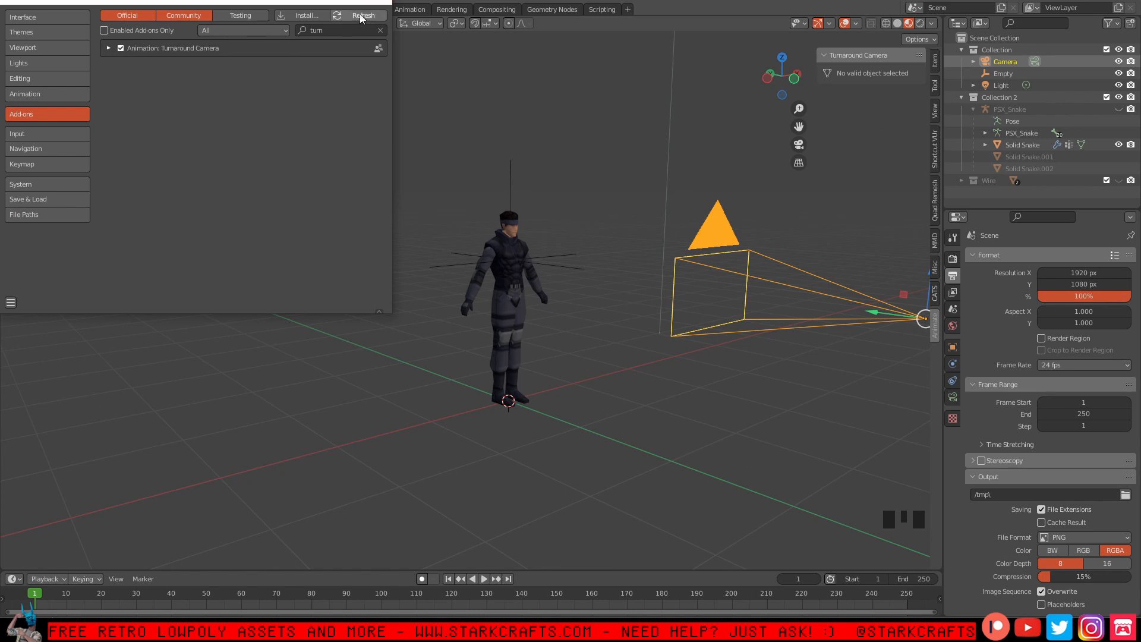
click(379, 3)
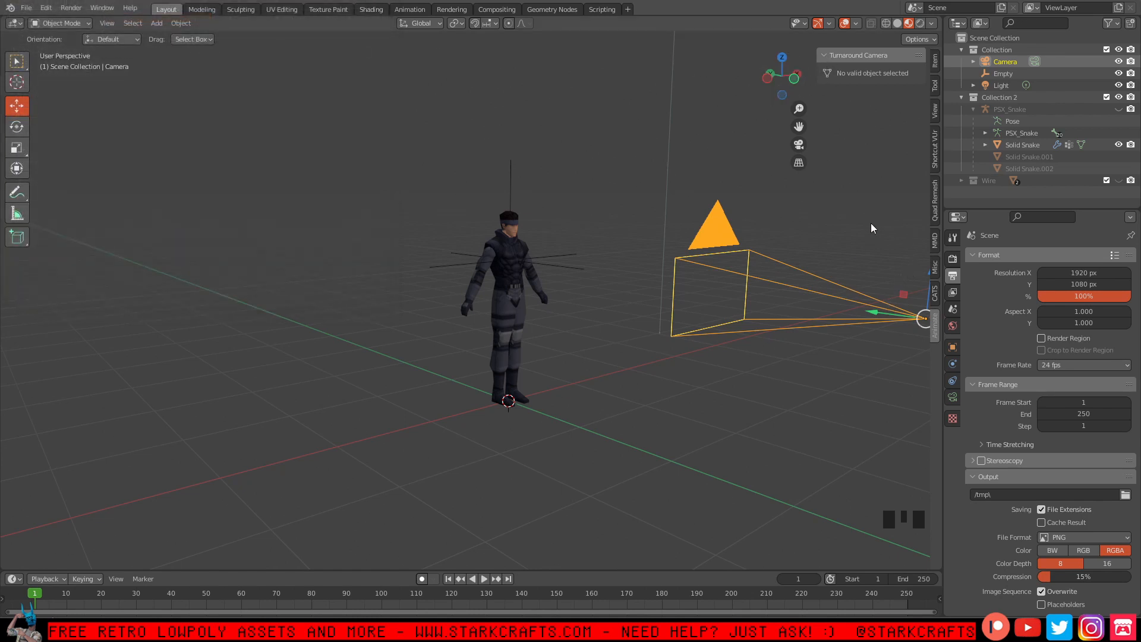
Select the empty at the character's chest and generate a camera turnaround with 1.00 Z rotation over frames 1 to 250.
click(554, 267)
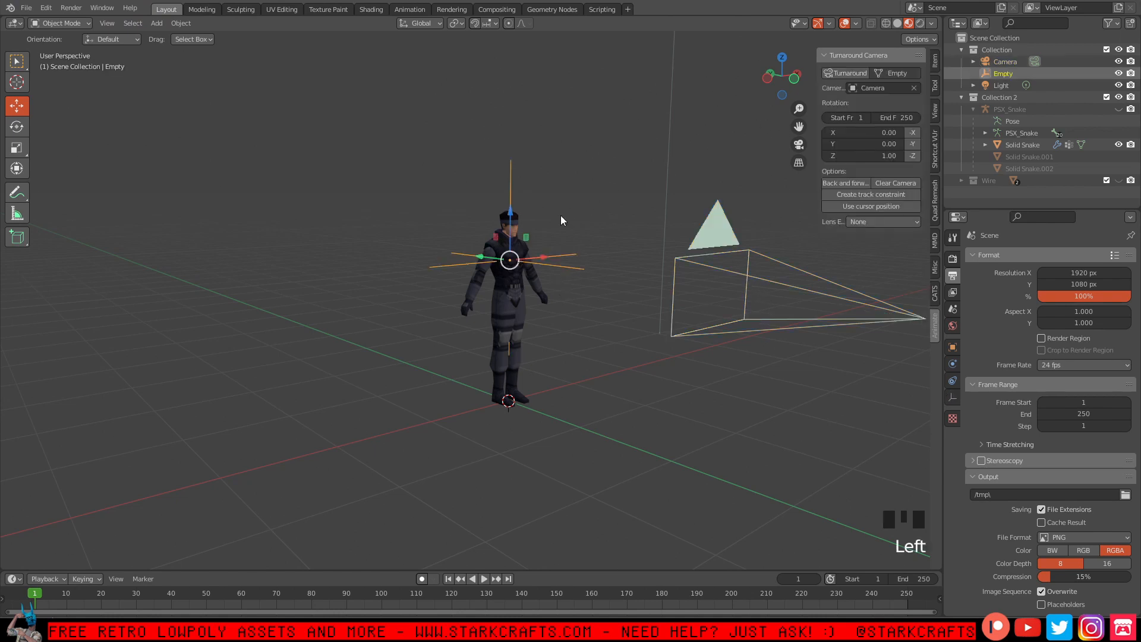
drag(818, 90, 771, 91)
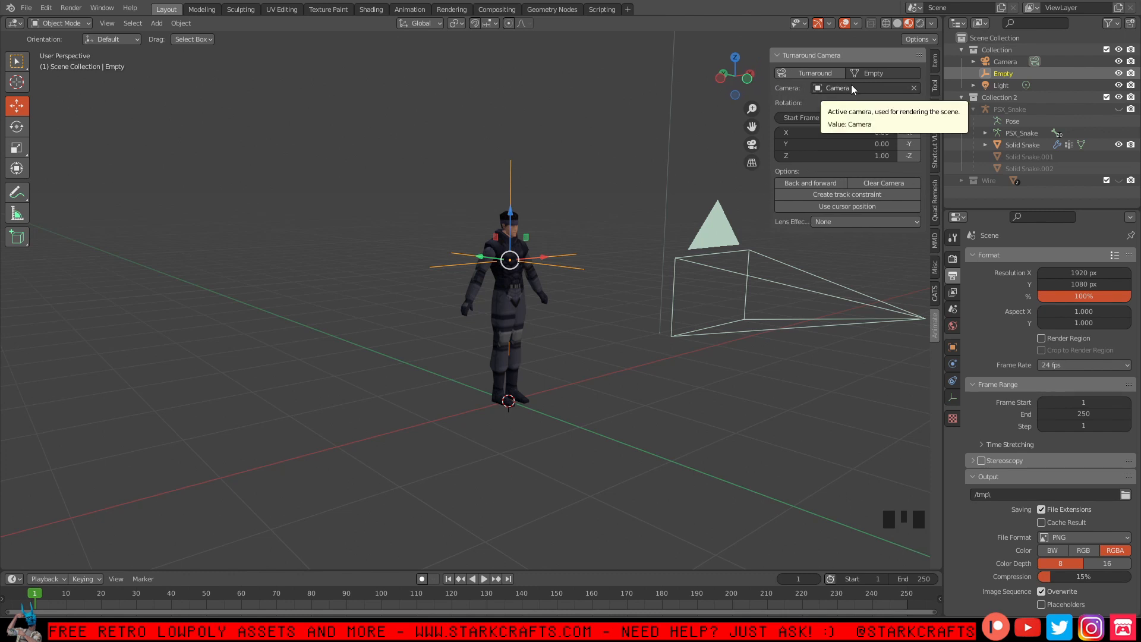
click(819, 292)
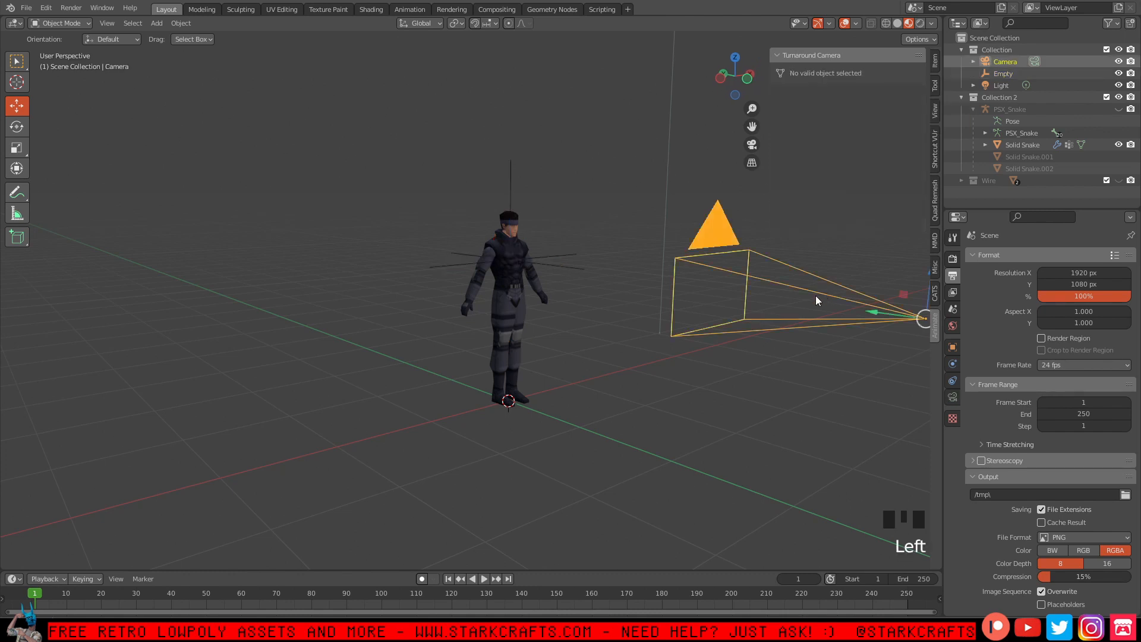
click(549, 268)
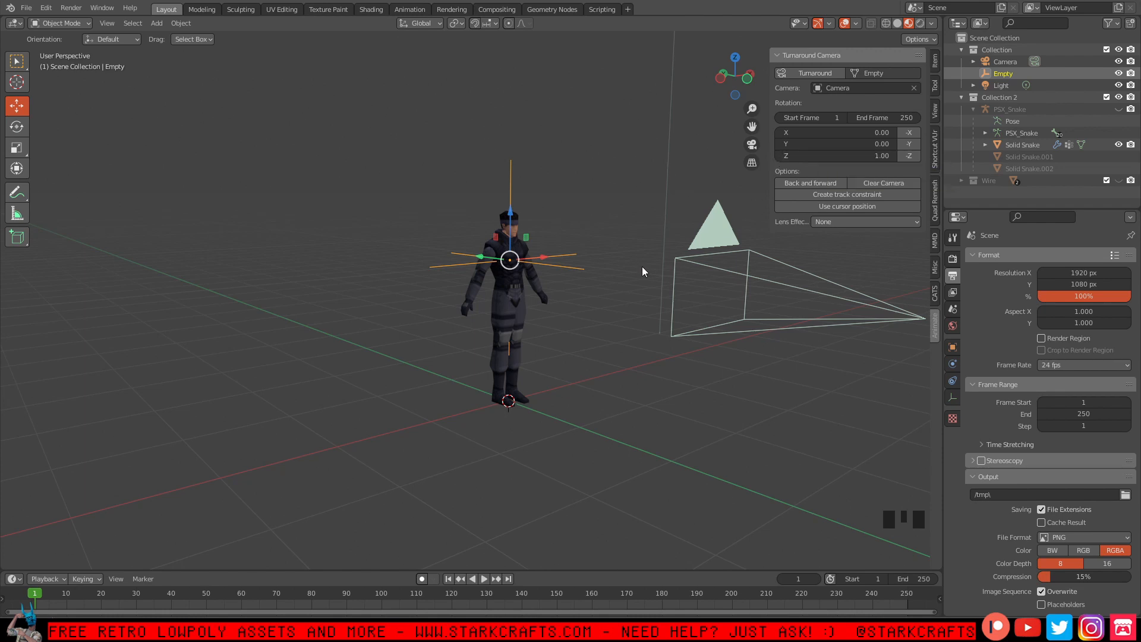
middle_drag(583, 287, 533, 284)
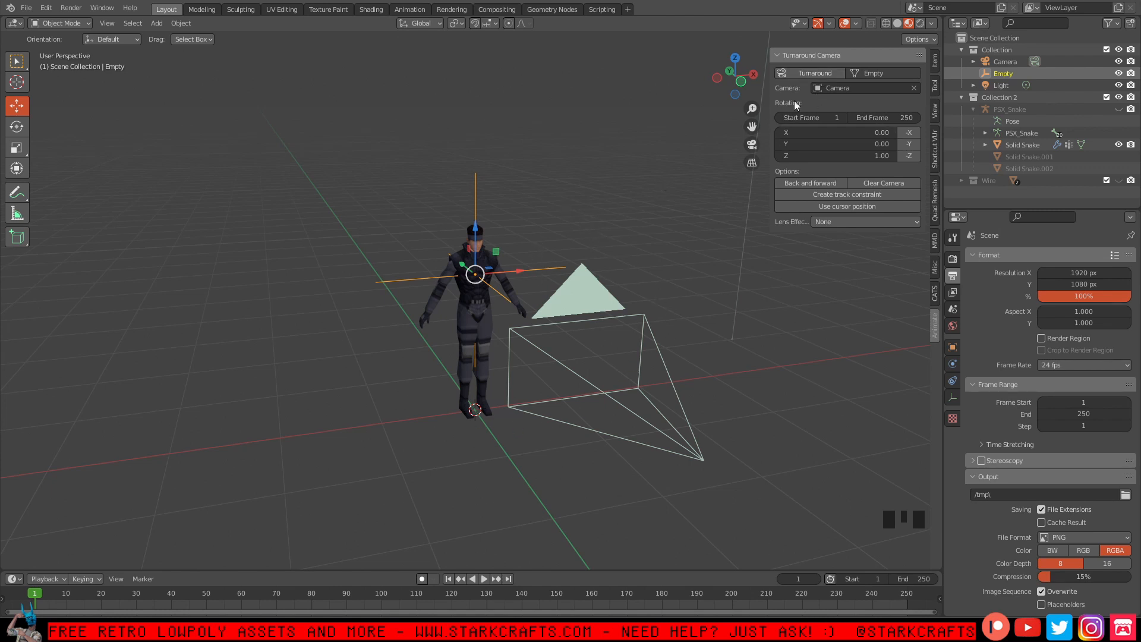
click(821, 69)
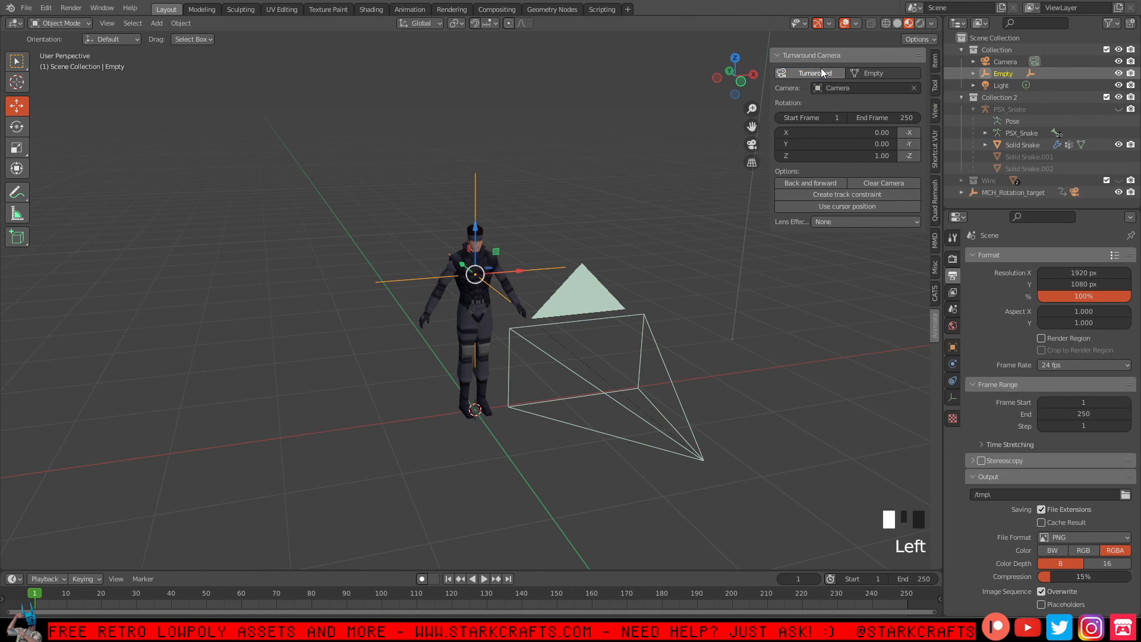
Enlarge the animation area below the viewport and set its editor type to Timeline.
middle_drag(447, 494, 513, 438)
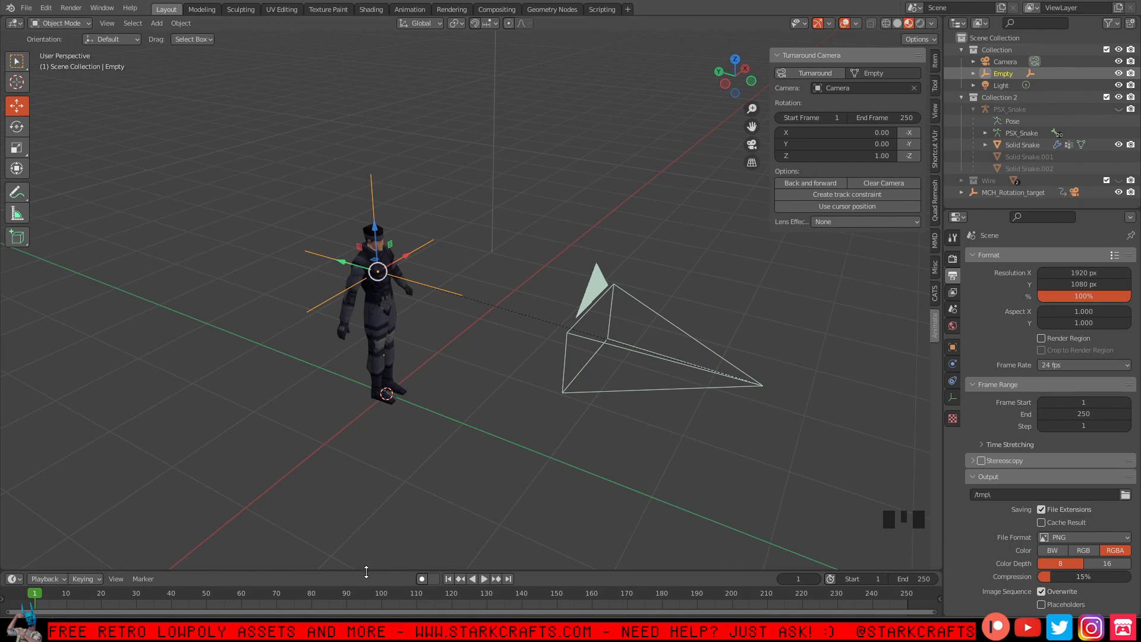
drag(366, 571, 364, 531)
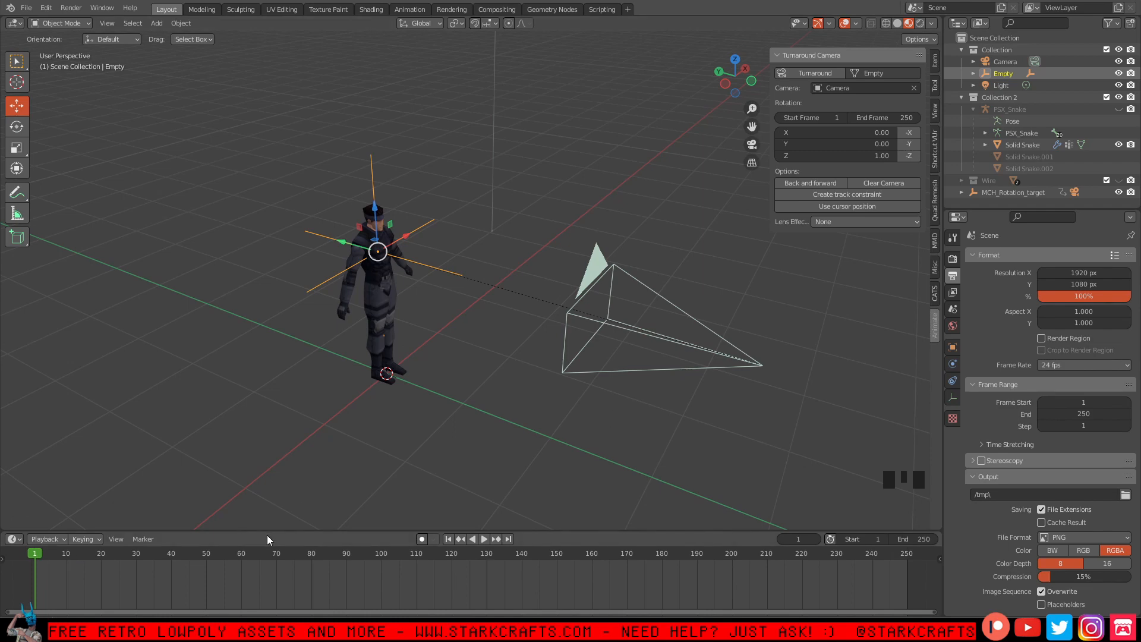
drag(269, 531, 268, 529)
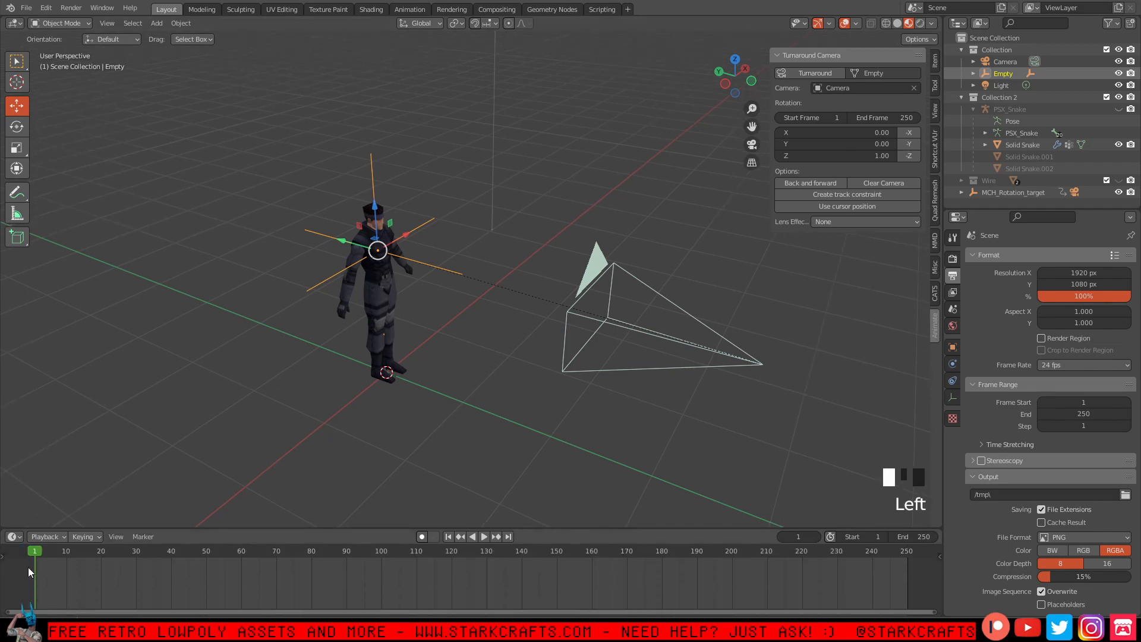
click(10, 538)
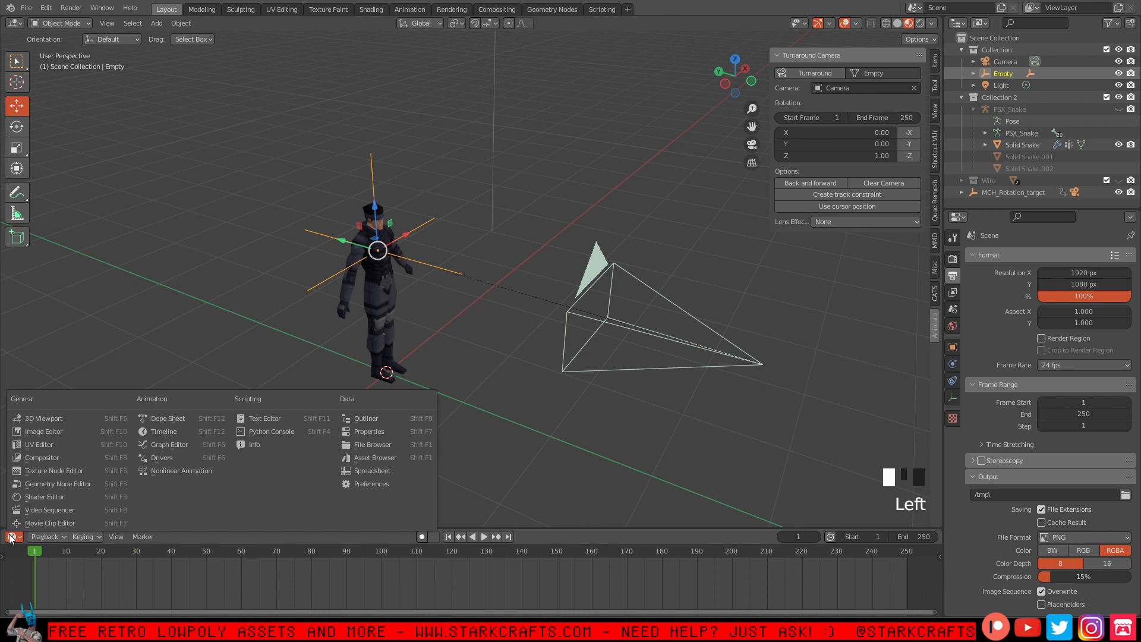
click(160, 435)
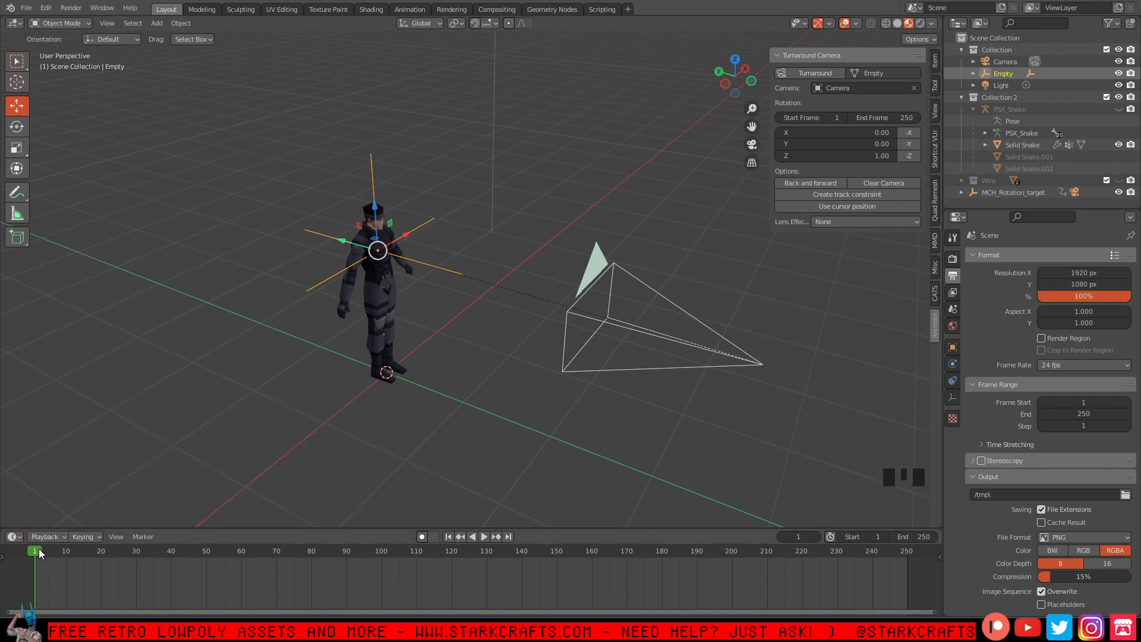
Scrub through the turnaround to frame 250, play it back, and return to frame 1.
drag(39, 554, 829, 574)
drag(893, 574, 909, 569)
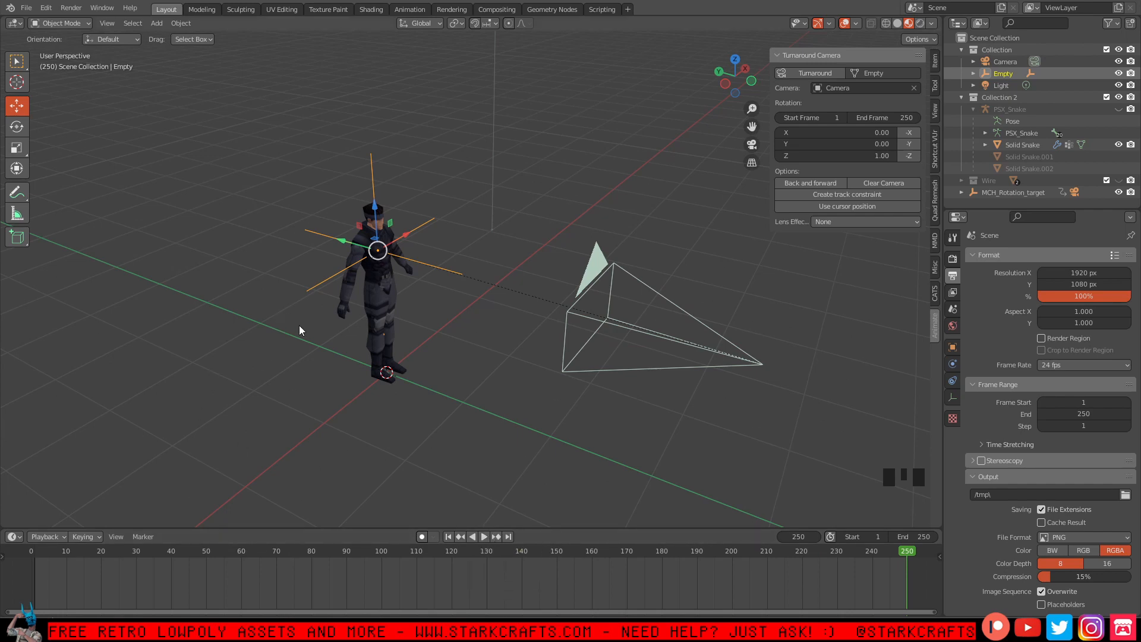
click(483, 536)
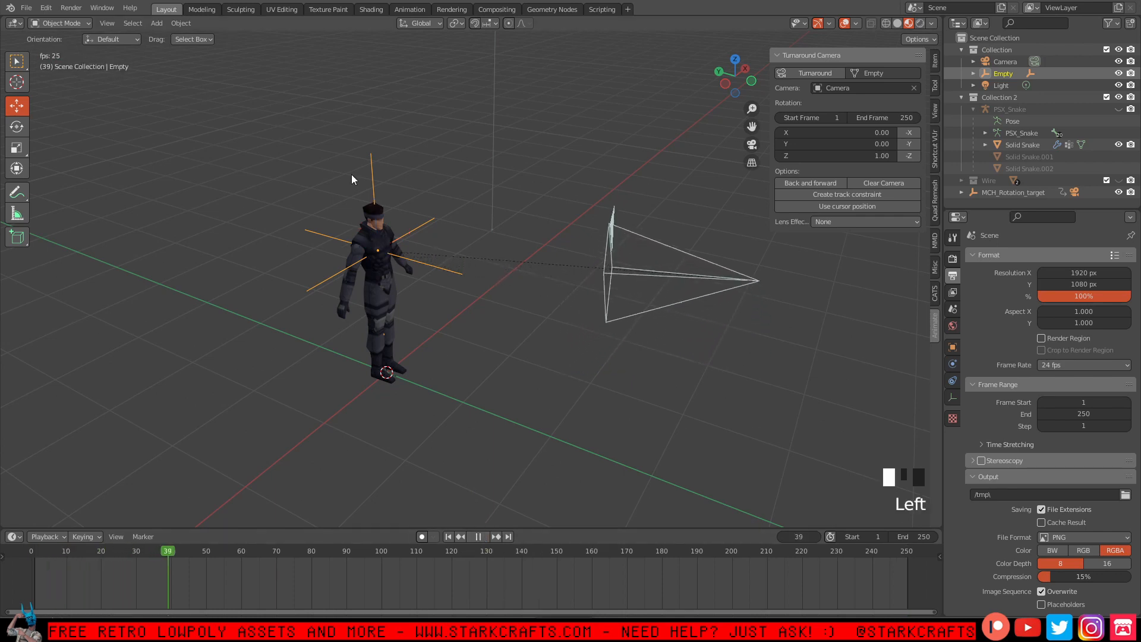
click(480, 539)
click(437, 553)
drag(437, 553, 35, 553)
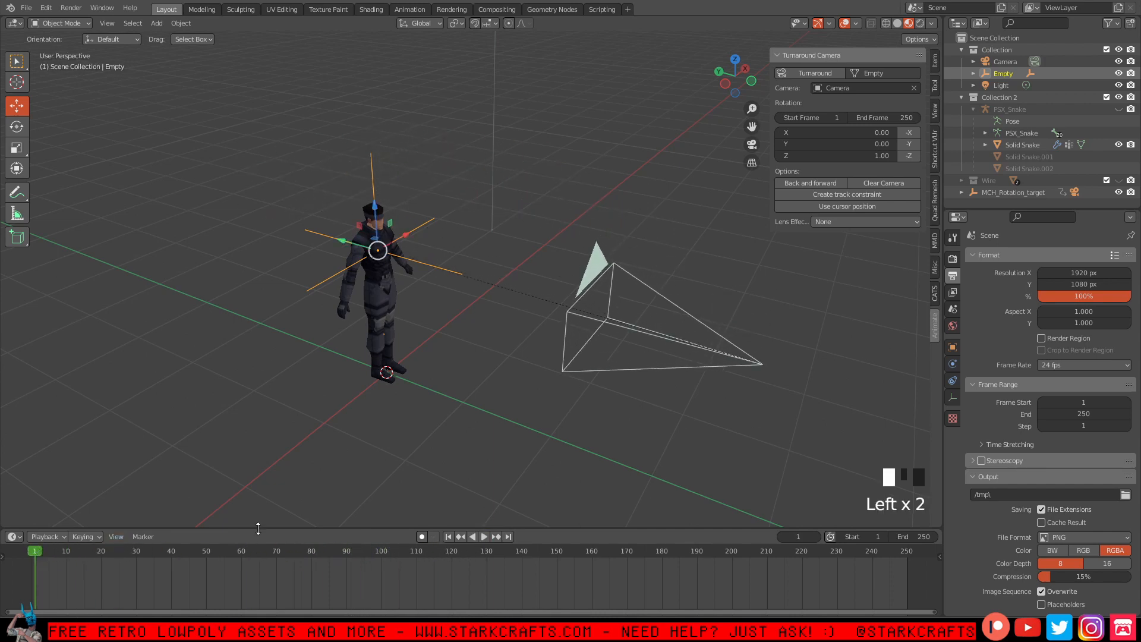
Select both keyframes of MCH_Rotation_target in an enlarged timeline and set their interpolation mode to Linear.
drag(249, 528, 232, 470)
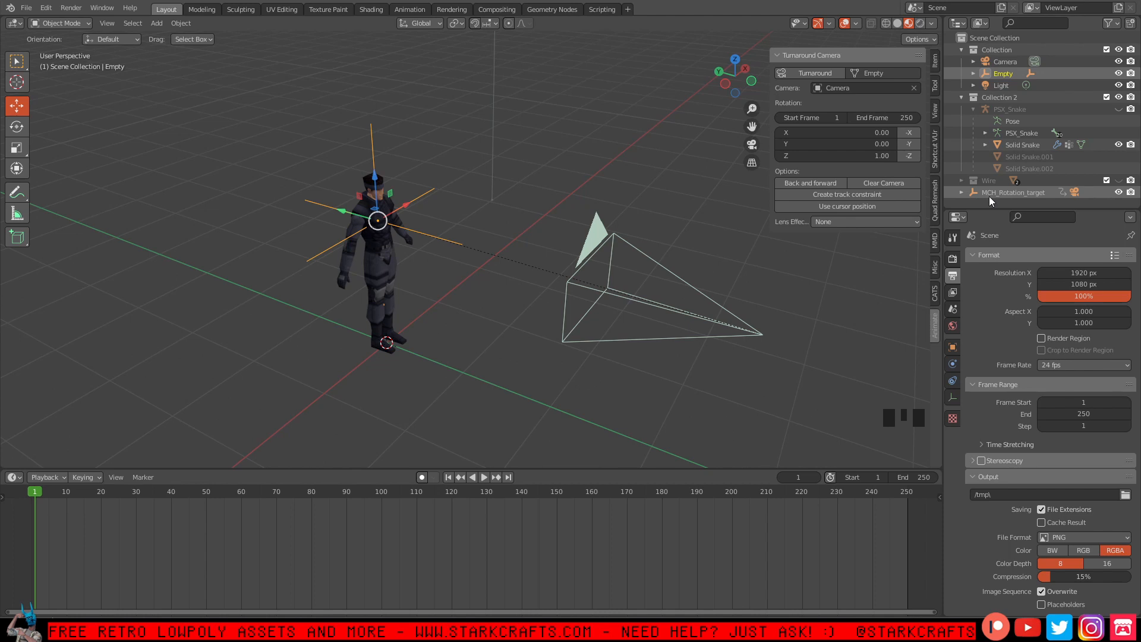
click(1032, 192)
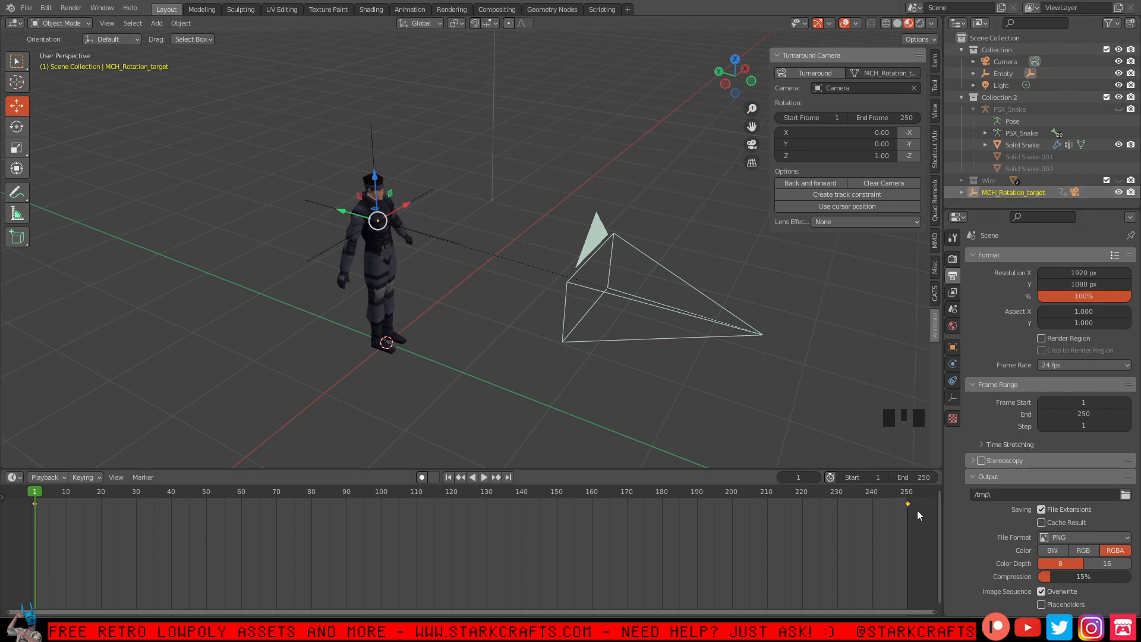
drag(922, 522, 33, 503)
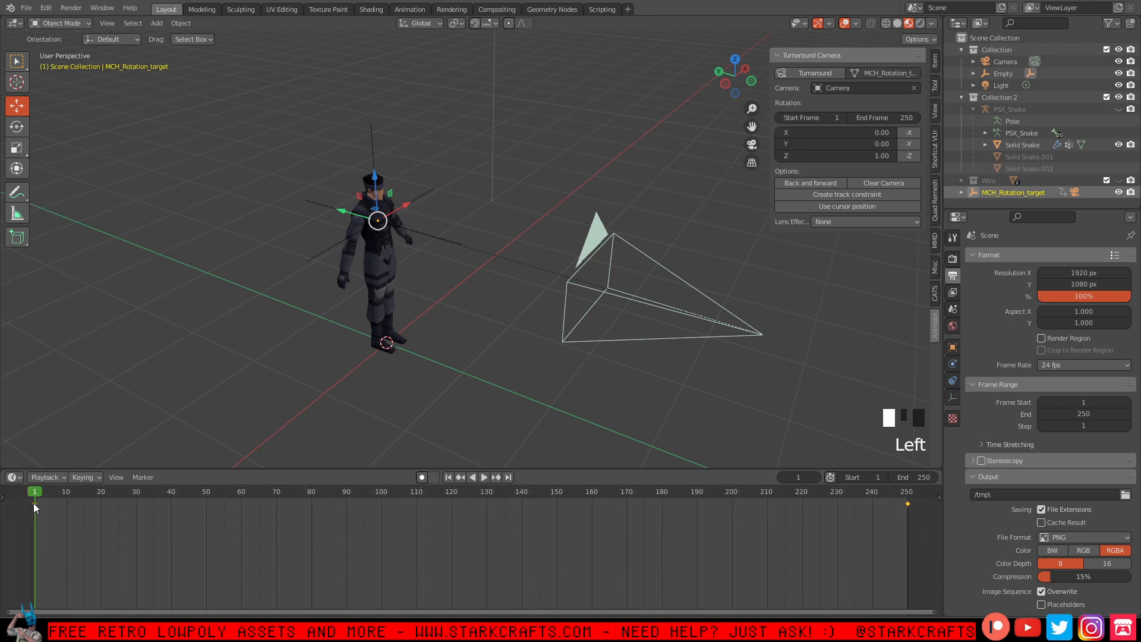
right_click(41, 509)
mouse_move(41, 509)
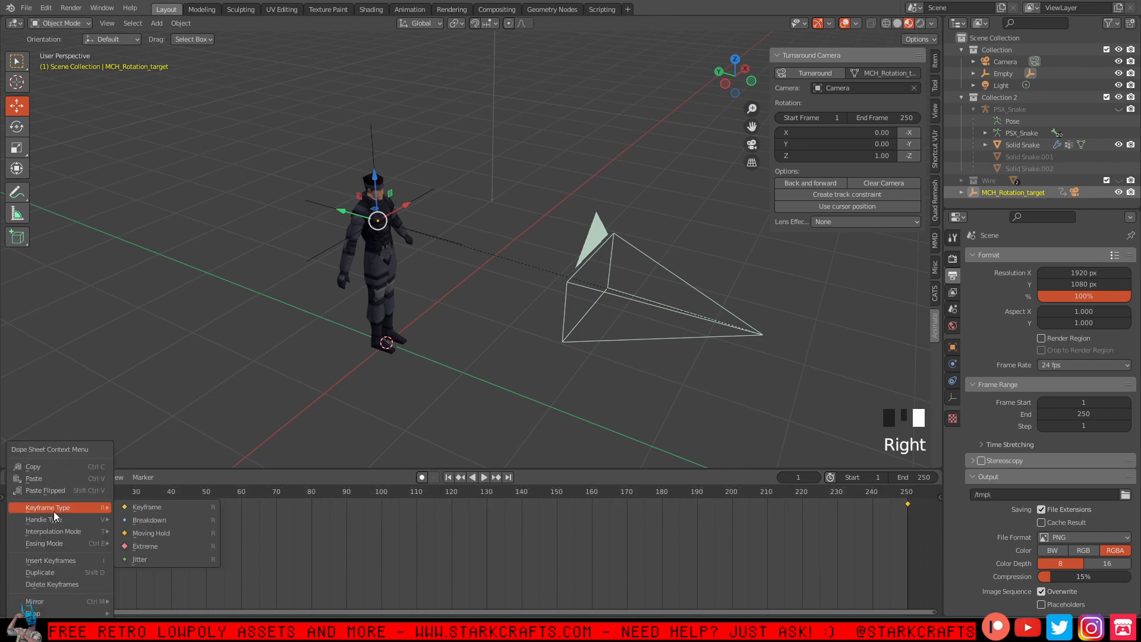
mouse_move(35, 534)
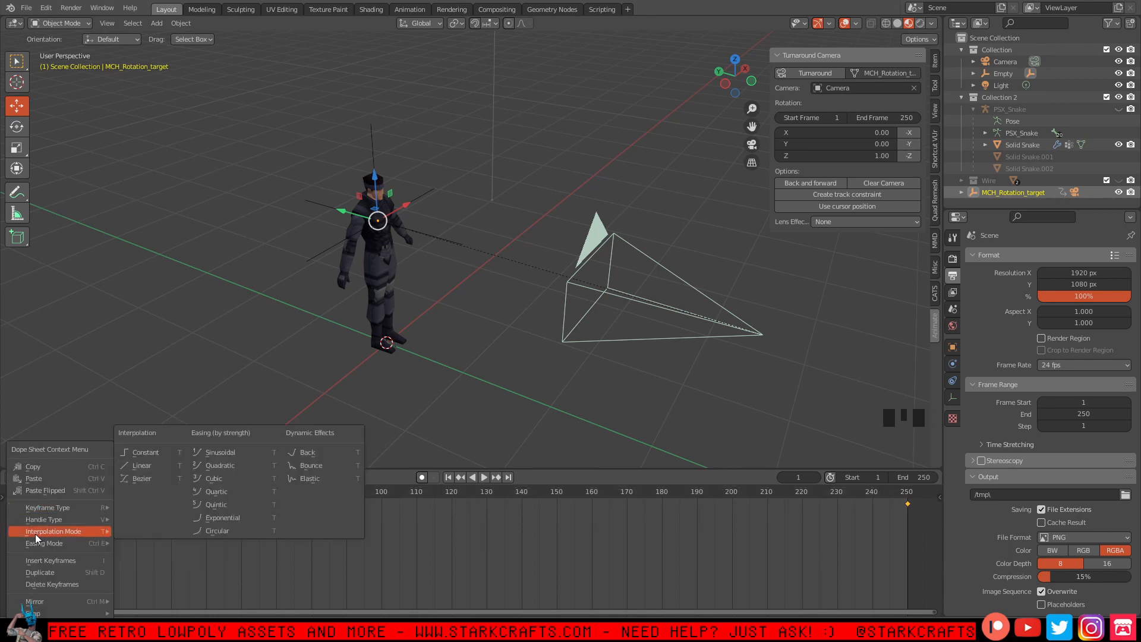
click(145, 465)
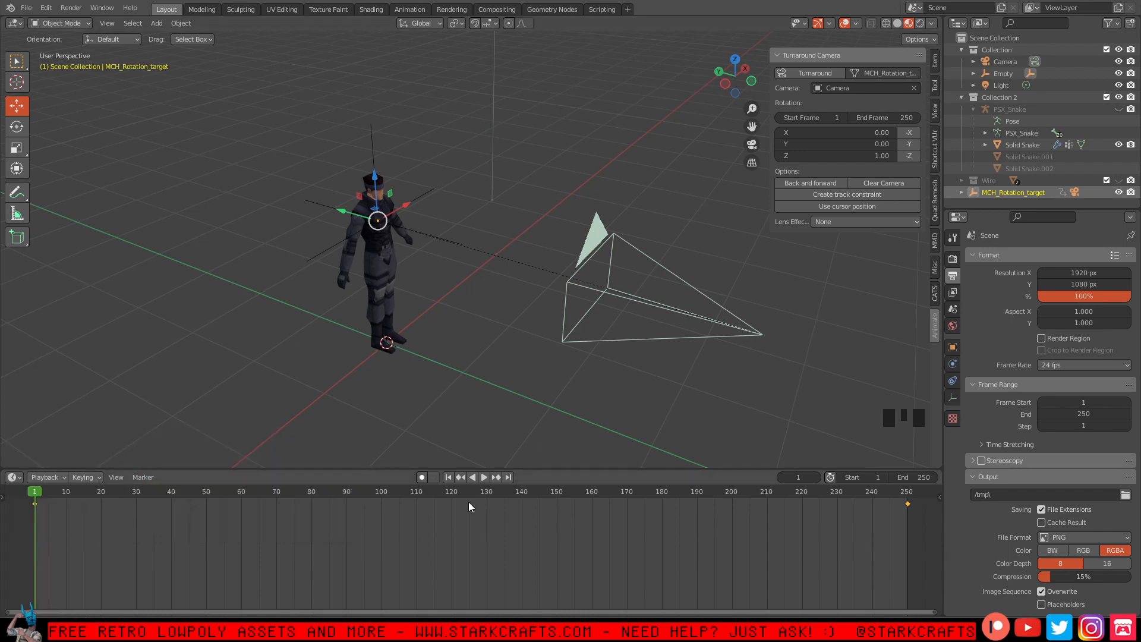
Play back the camera turnaround, select the empty at the character's chest, and stop the playback.
key(space)
key(space)
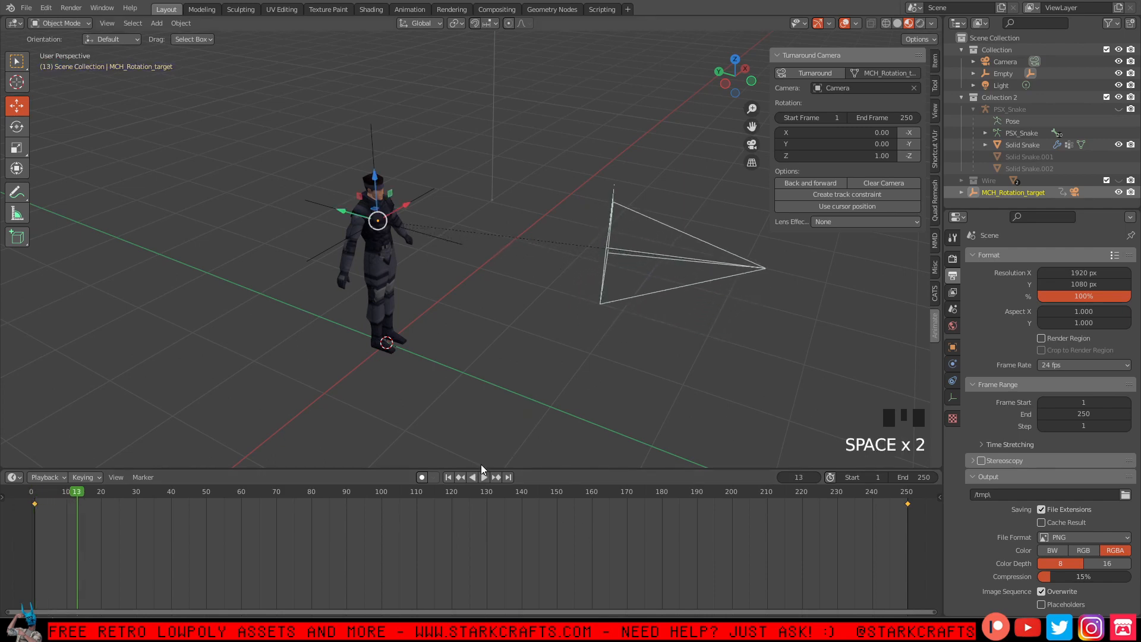
click(482, 479)
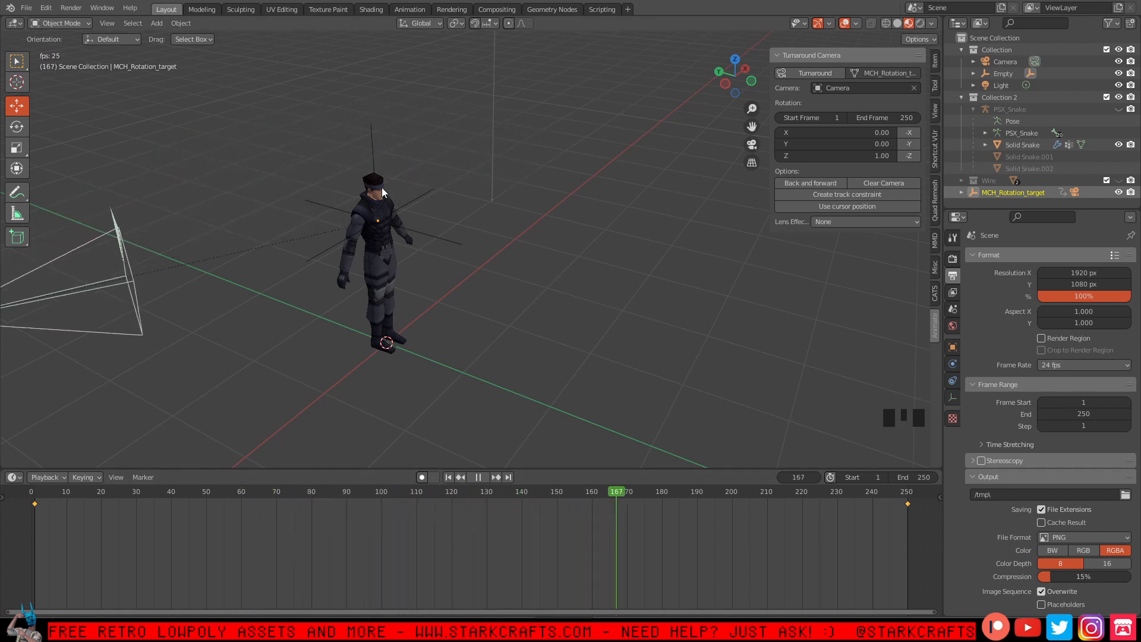
click(375, 151)
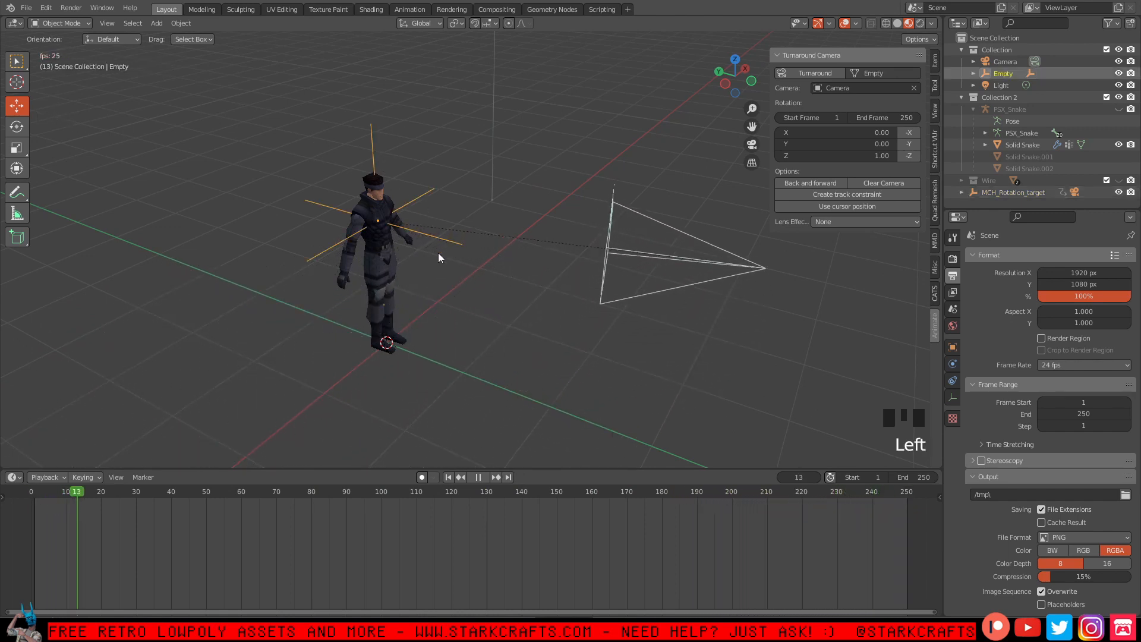
key(space)
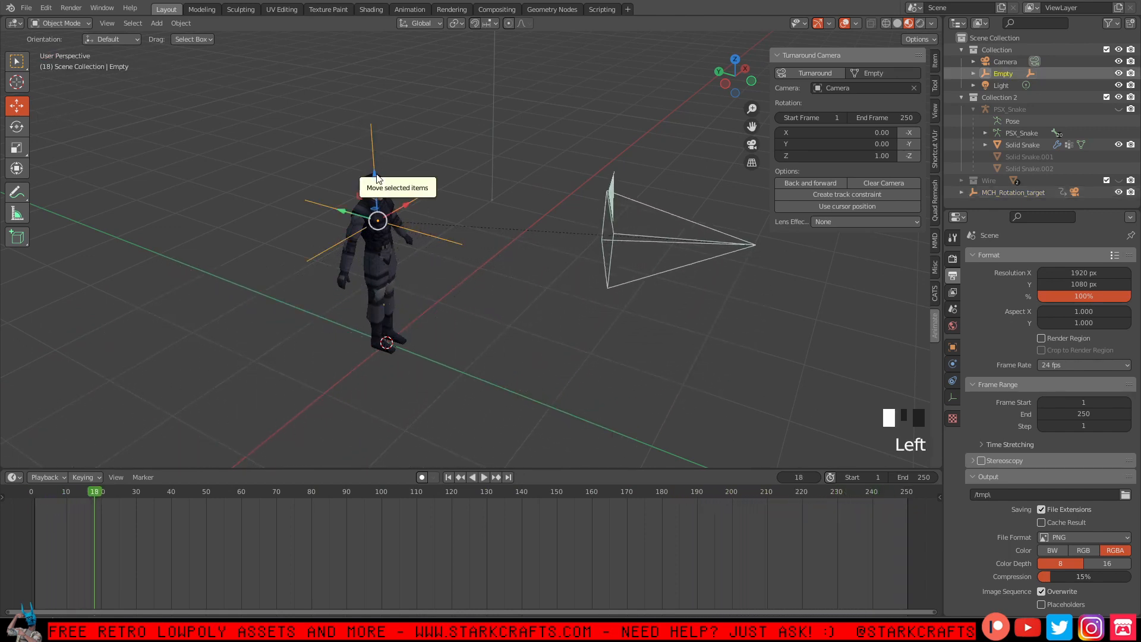
Lower the camera's Empty along Z to the character's waist and set the current frame to 0.
drag(374, 162, 380, 231)
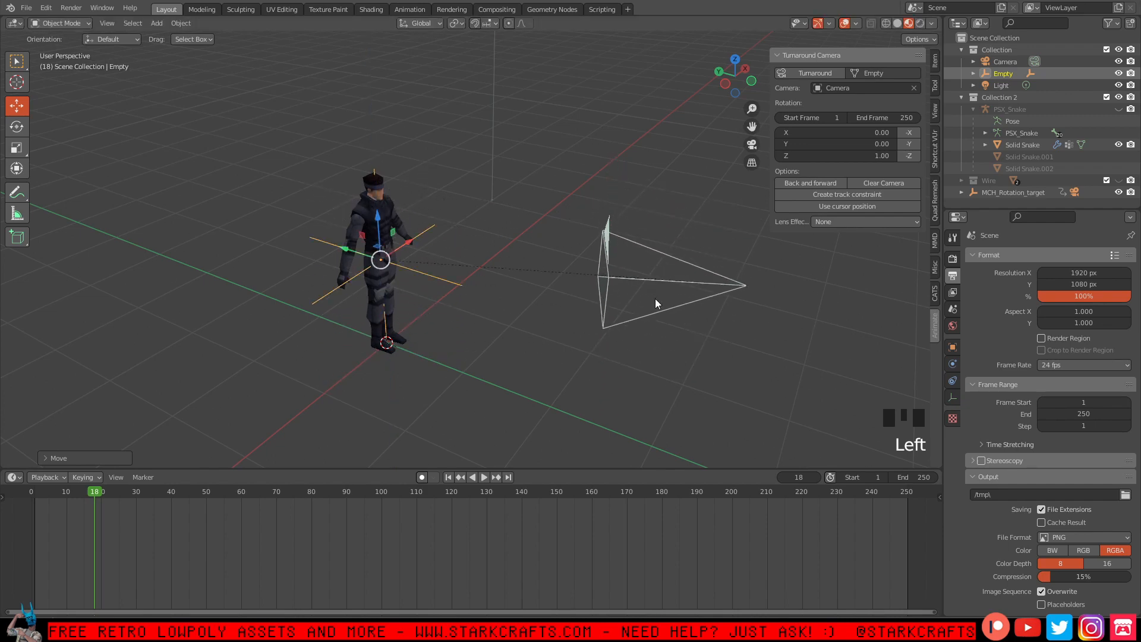
drag(90, 491, 27, 489)
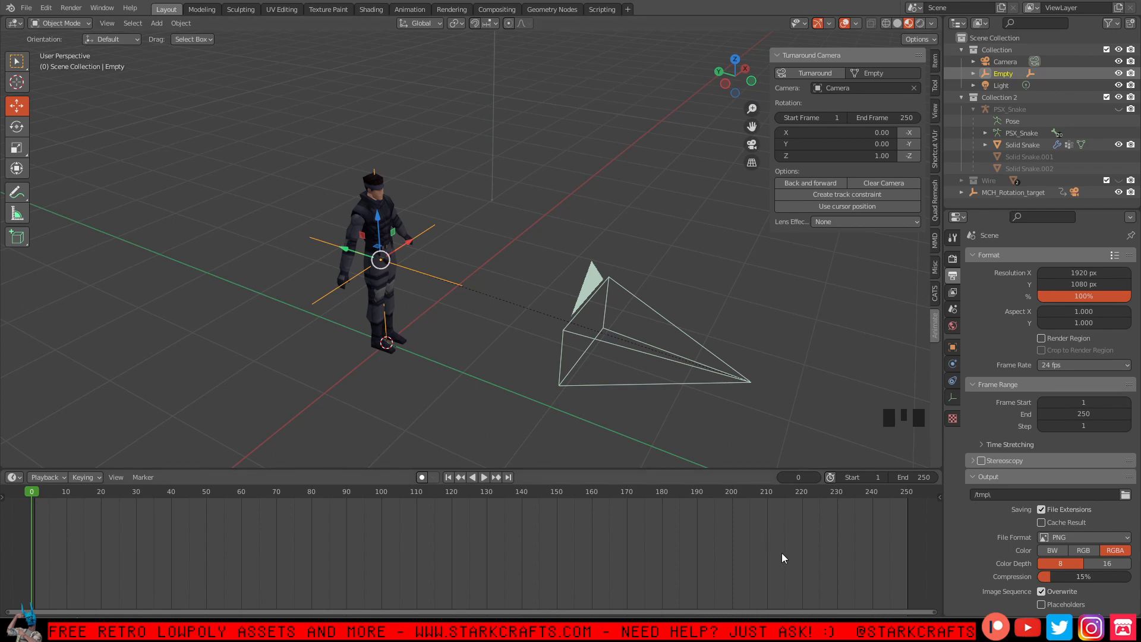
Set the output frame rate to 30 fps and the animation's end frame to 300.
click(1065, 368)
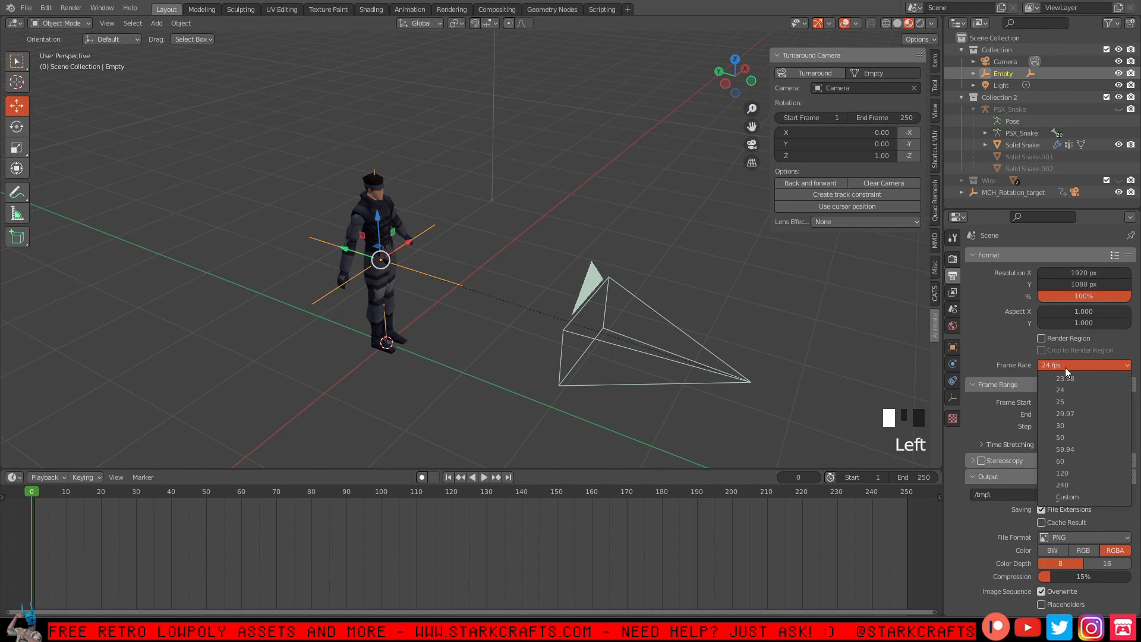
click(1068, 427)
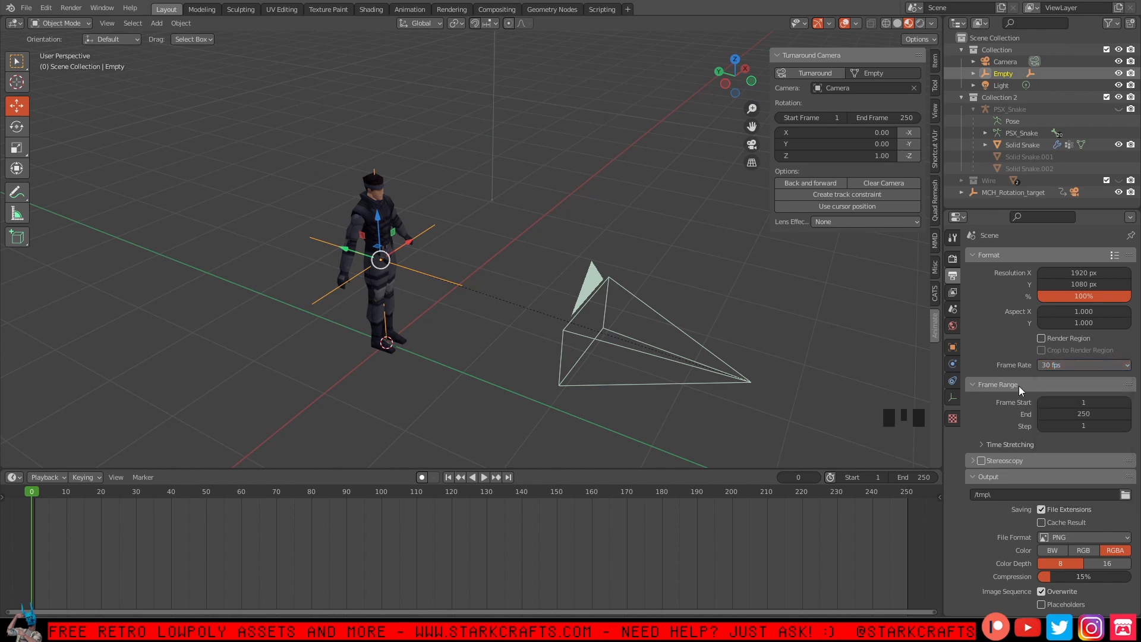
click(922, 477)
text(300)
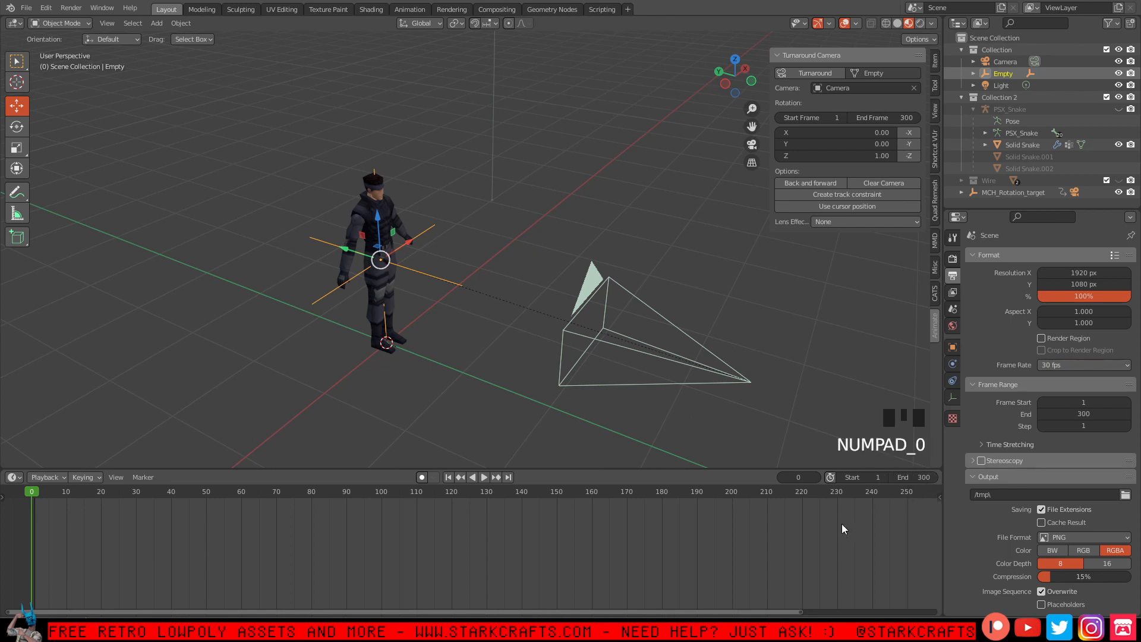
middle_drag(842, 523, 625, 530)
scroll(626, 531, up, 5)
scroll(502, 559, up, 1)
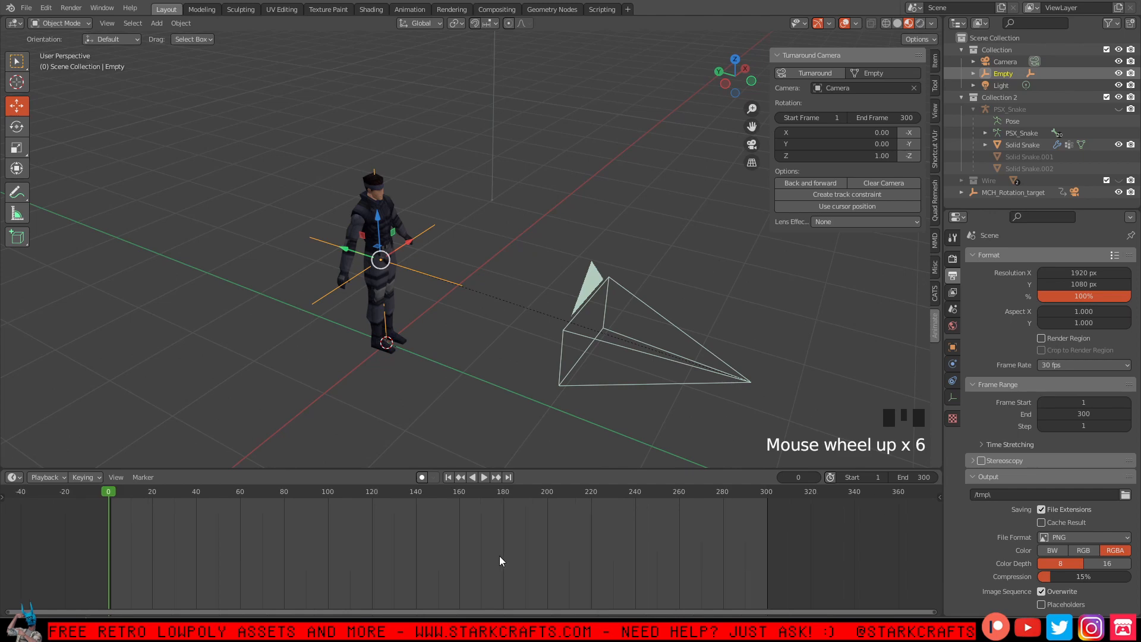
middle_drag(499, 555, 547, 563)
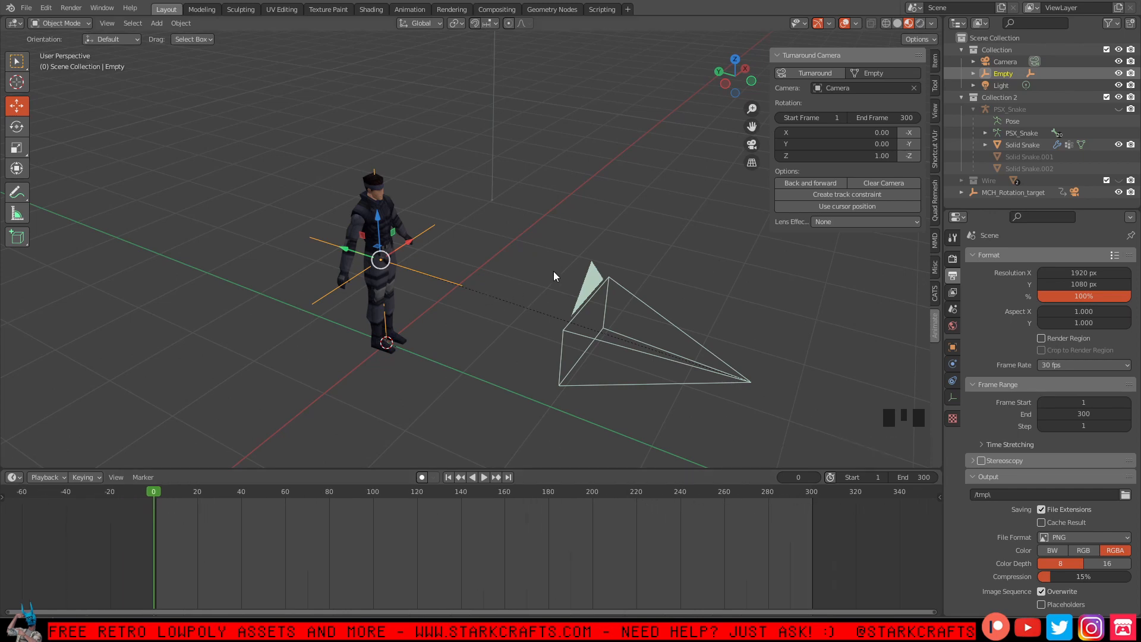
Move the last keyframe of MCH_Rotation_target to frame 300 and check the first and last frames.
click(997, 195)
drag(728, 533, 813, 503)
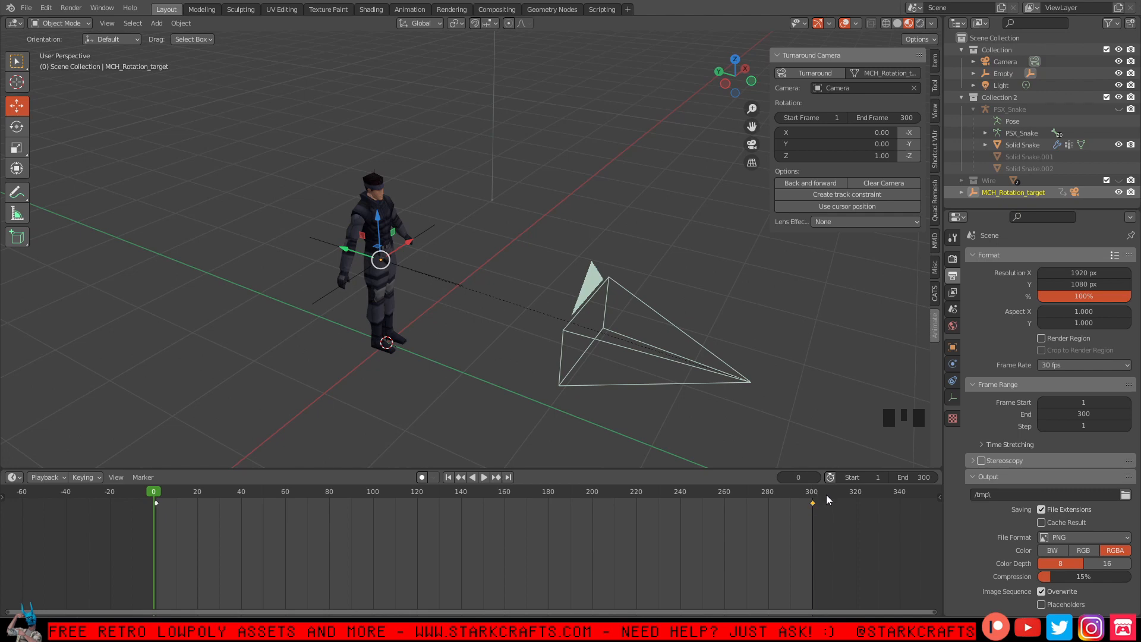
scroll(160, 511, down, 4)
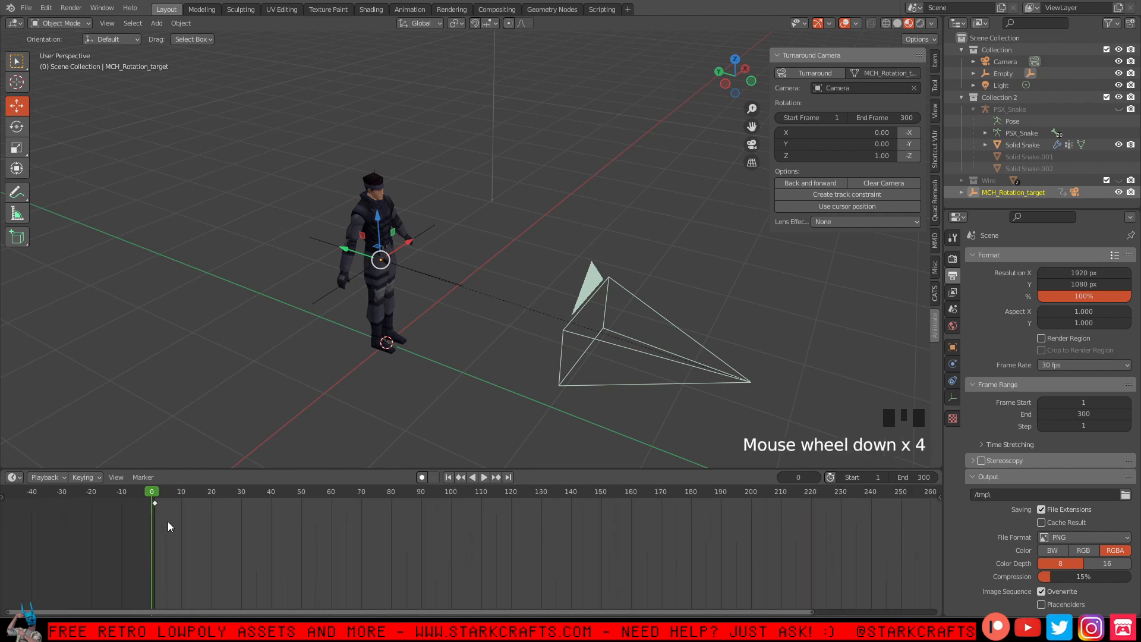
scroll(168, 525, down, 5)
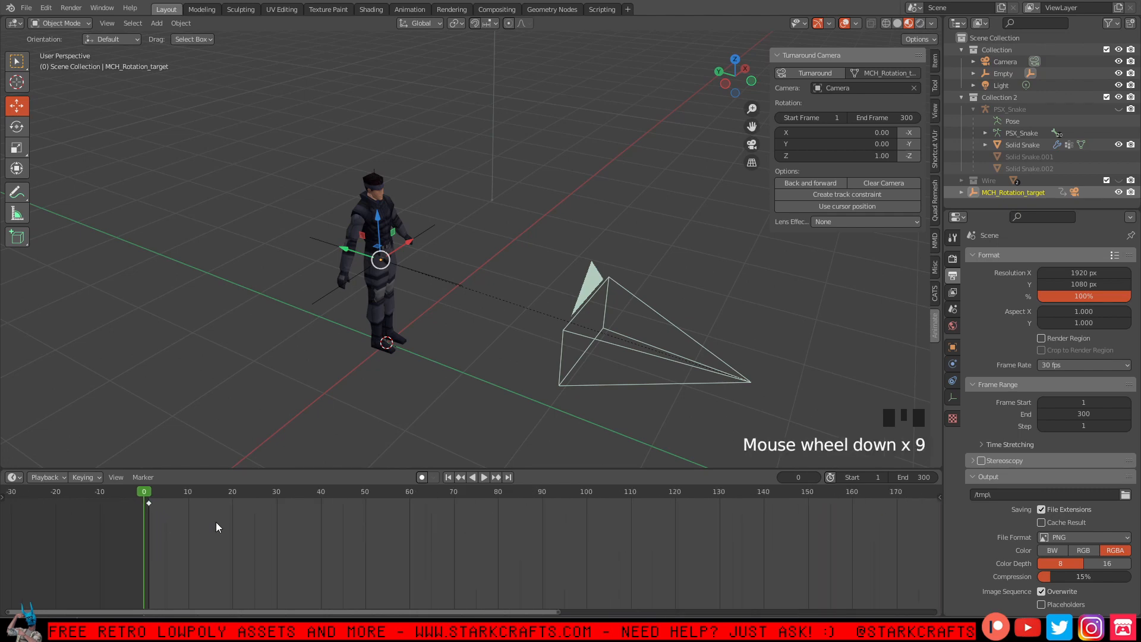
scroll(215, 522, up, 12)
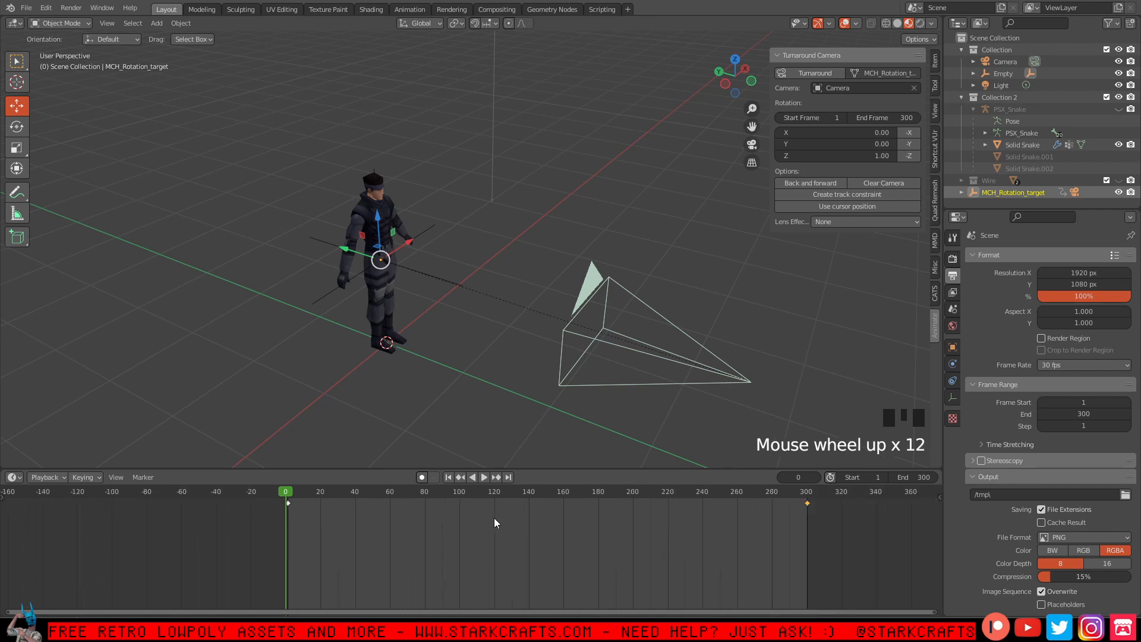
drag(291, 492, 287, 491)
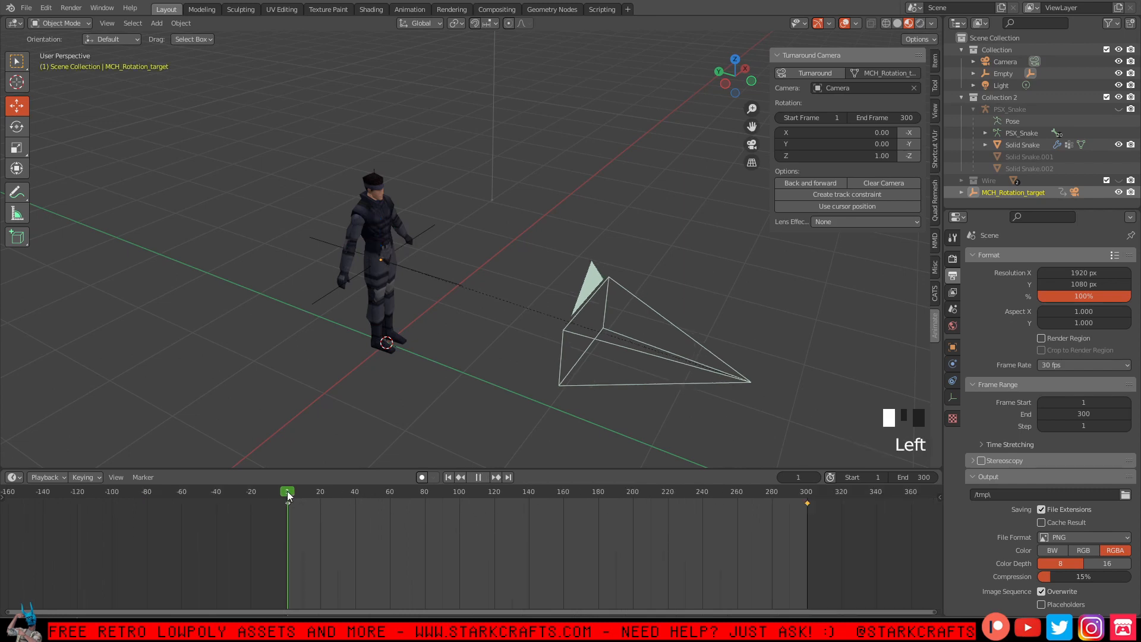
click(807, 494)
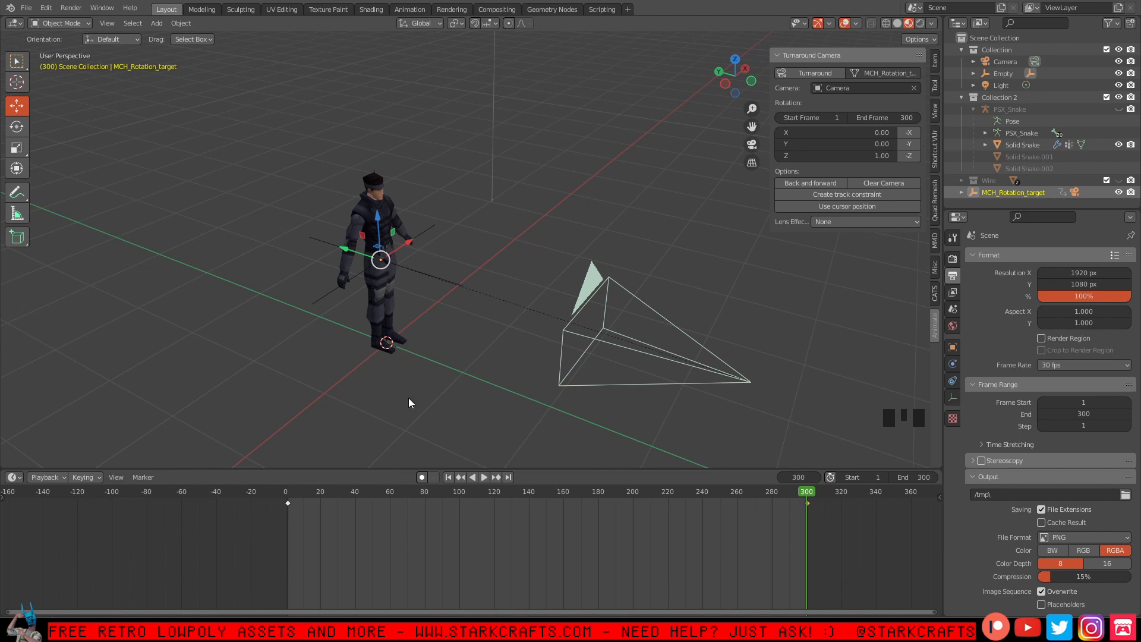
Move the first keyframe of MCH_Rotation_target to frame 0.
scroll(286, 514, down, 4)
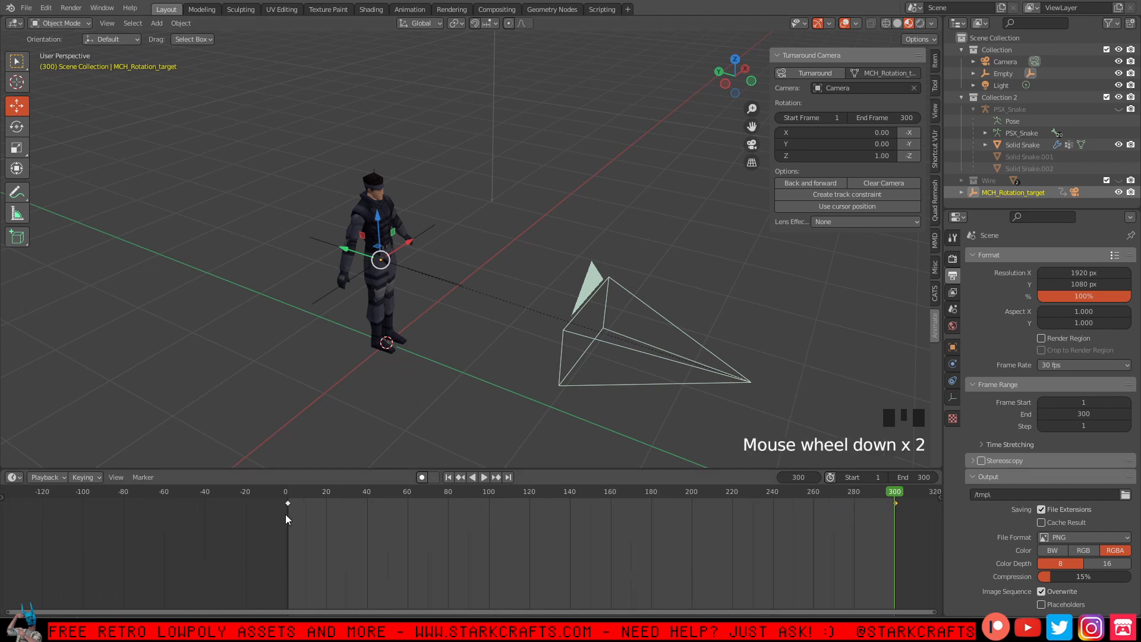
click(288, 503)
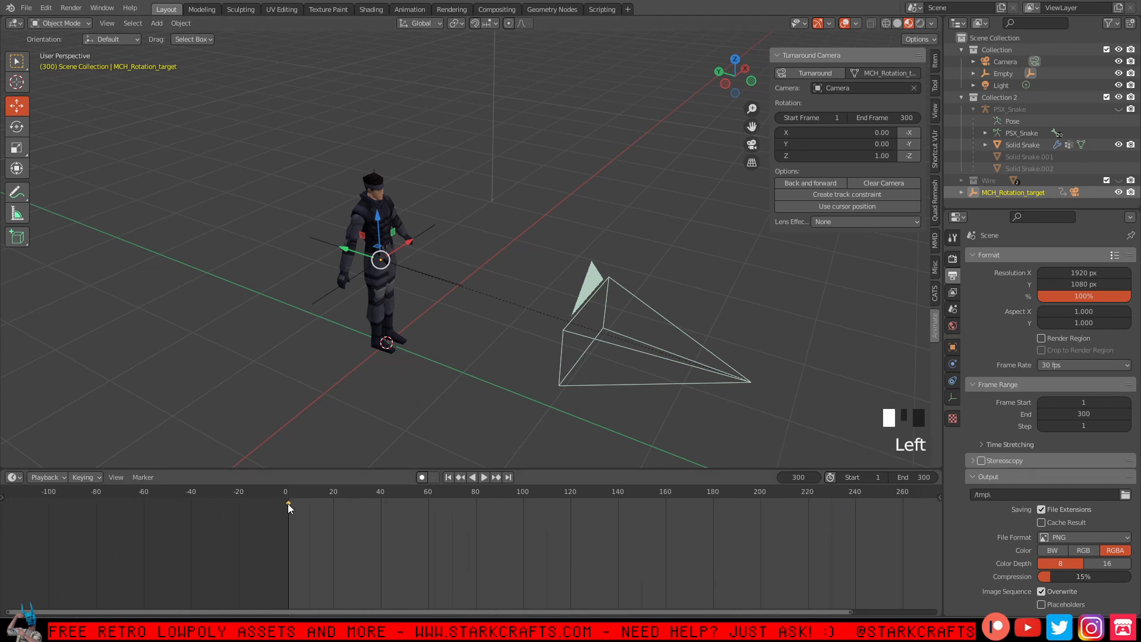
click(288, 504)
key(g)
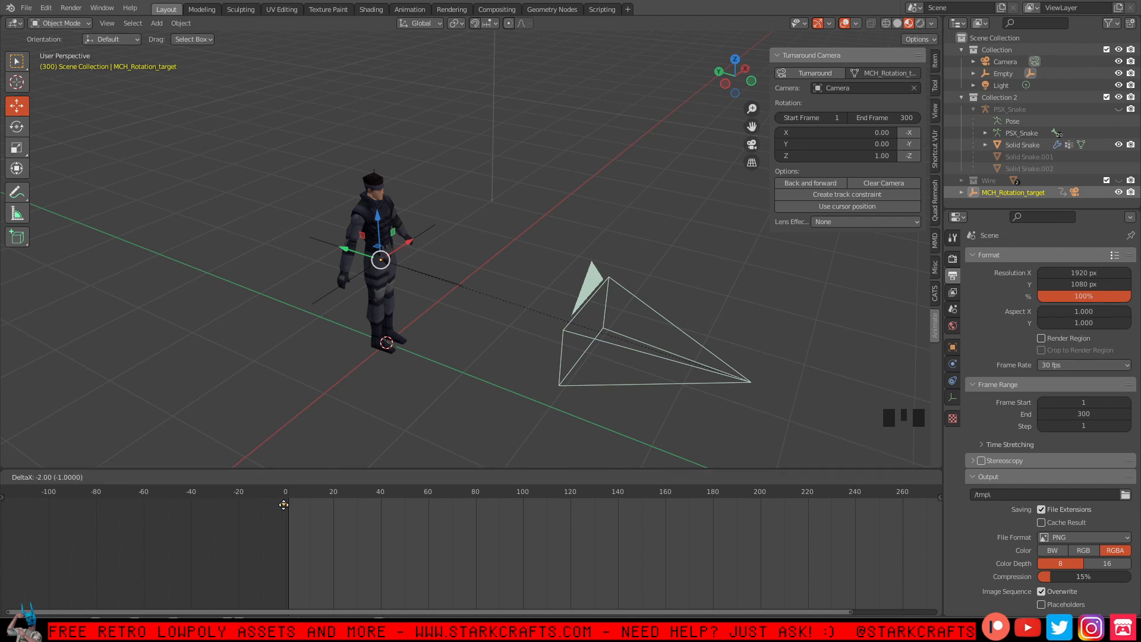
click(287, 505)
click(288, 492)
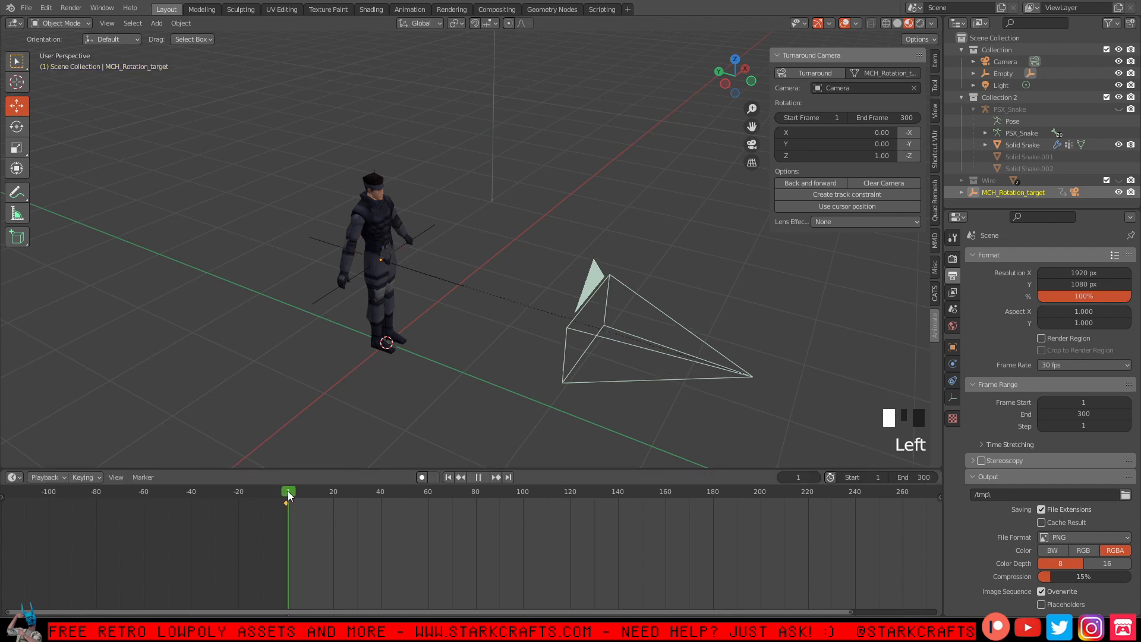
drag(288, 493, 284, 492)
Scrub through the whole turnaround animation to check the camera's orbit, then return to the start frame.
scroll(284, 511, down, 20)
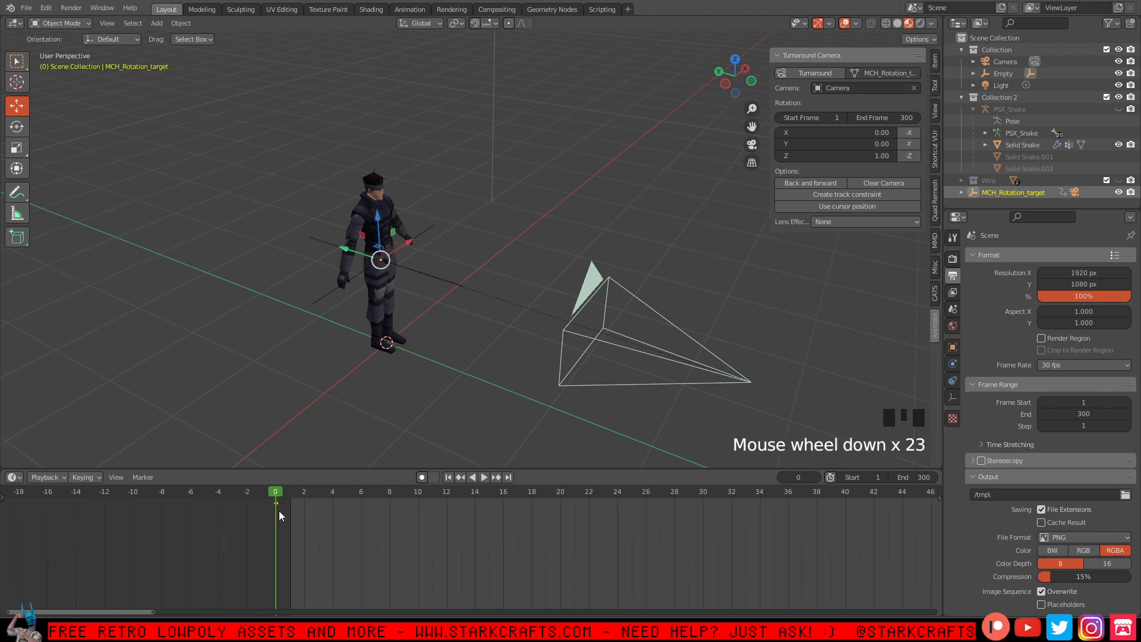
scroll(284, 510, up, 20)
middle_drag(543, 524, 397, 524)
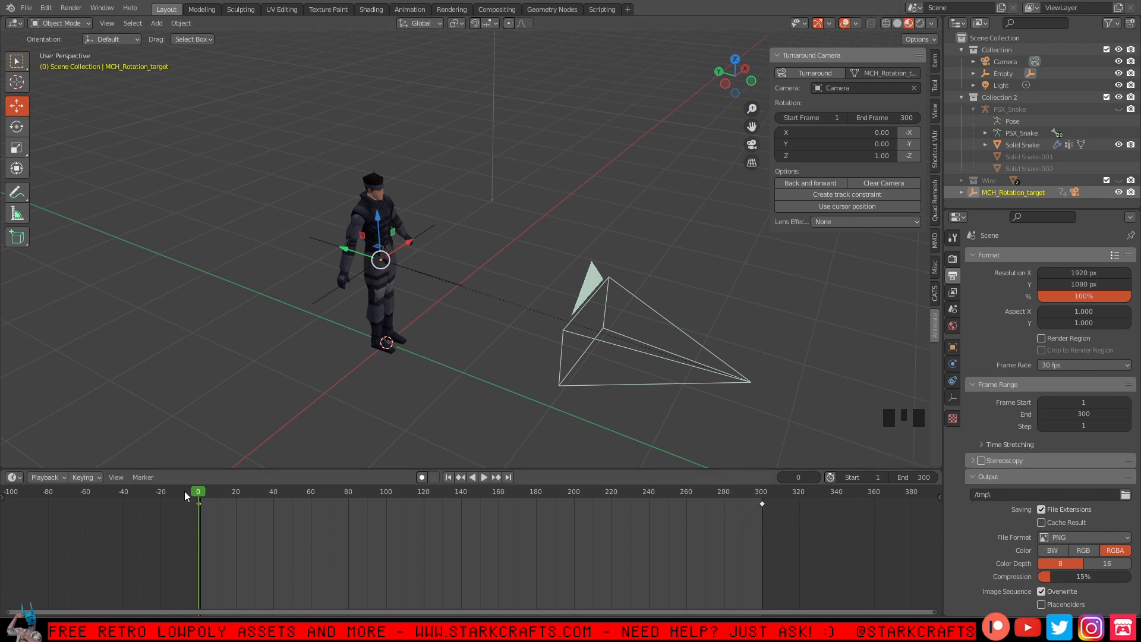
drag(186, 495, 848, 494)
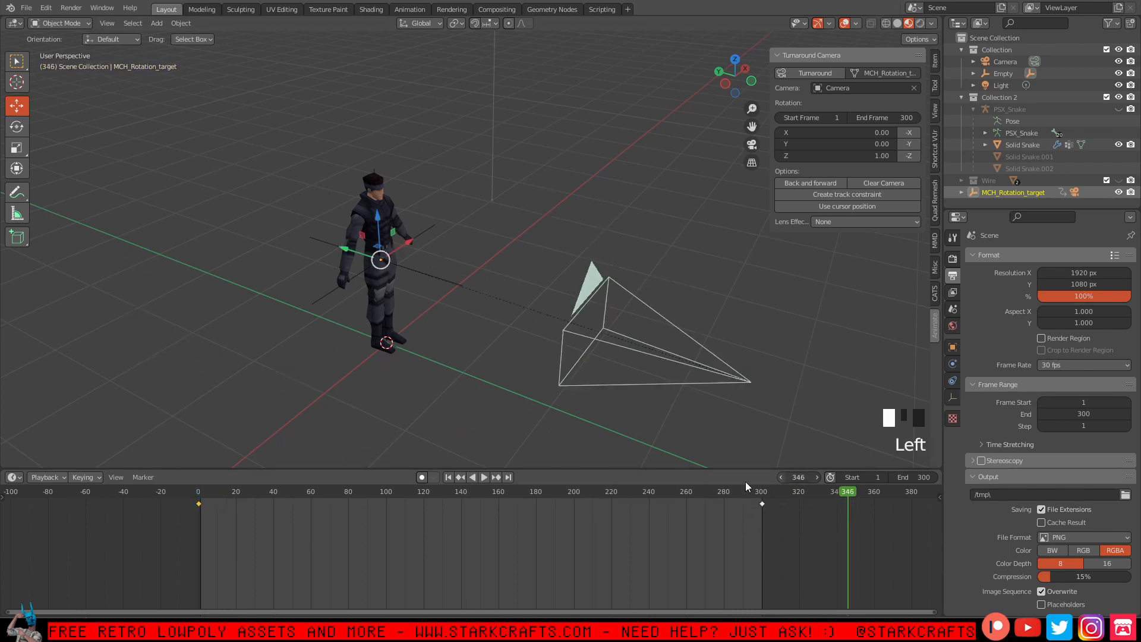
click(448, 477)
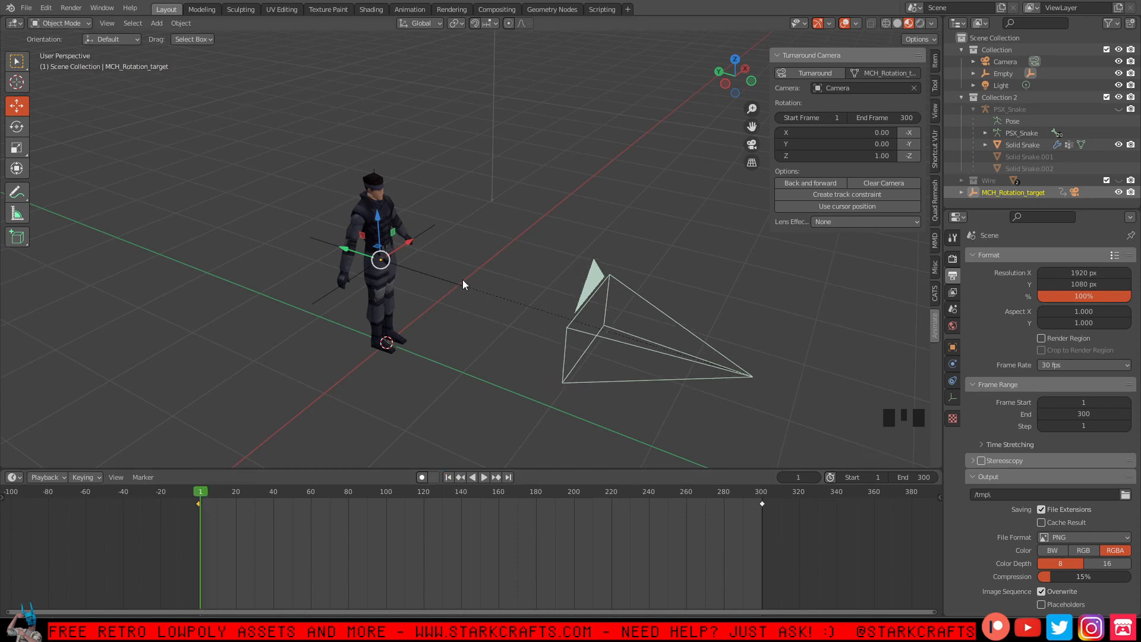
Frame the whole character through the camera by setting its location to Y -5.24 m, Z 0.90563 m and its X rotation to 79.6°.
middle_drag(464, 284, 506, 274)
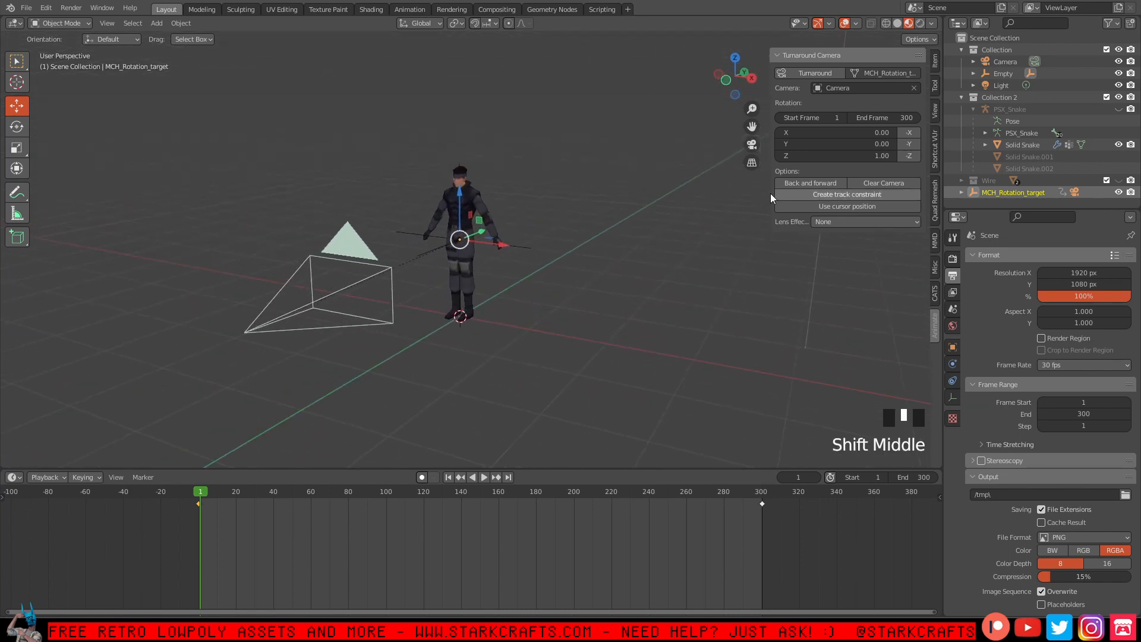
click(365, 281)
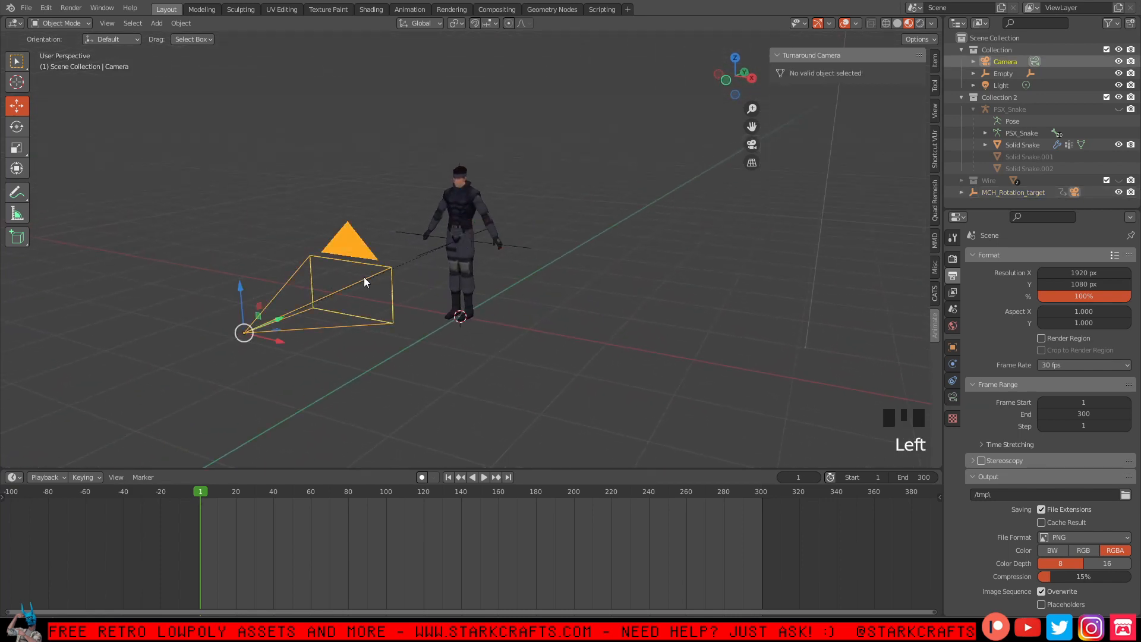
key(KP_0)
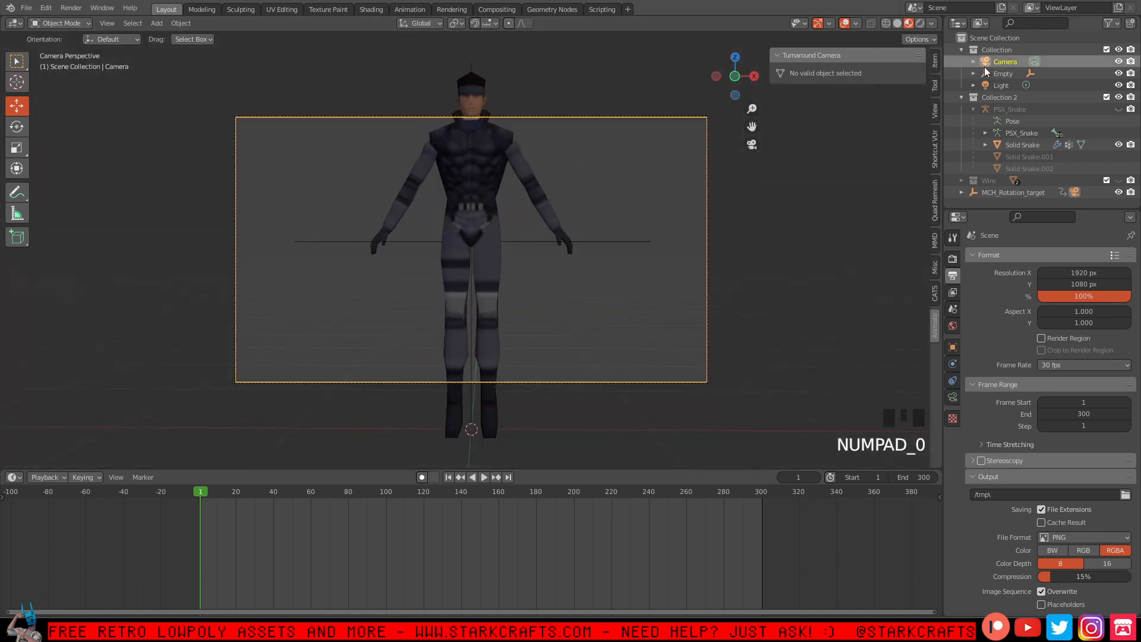
click(938, 58)
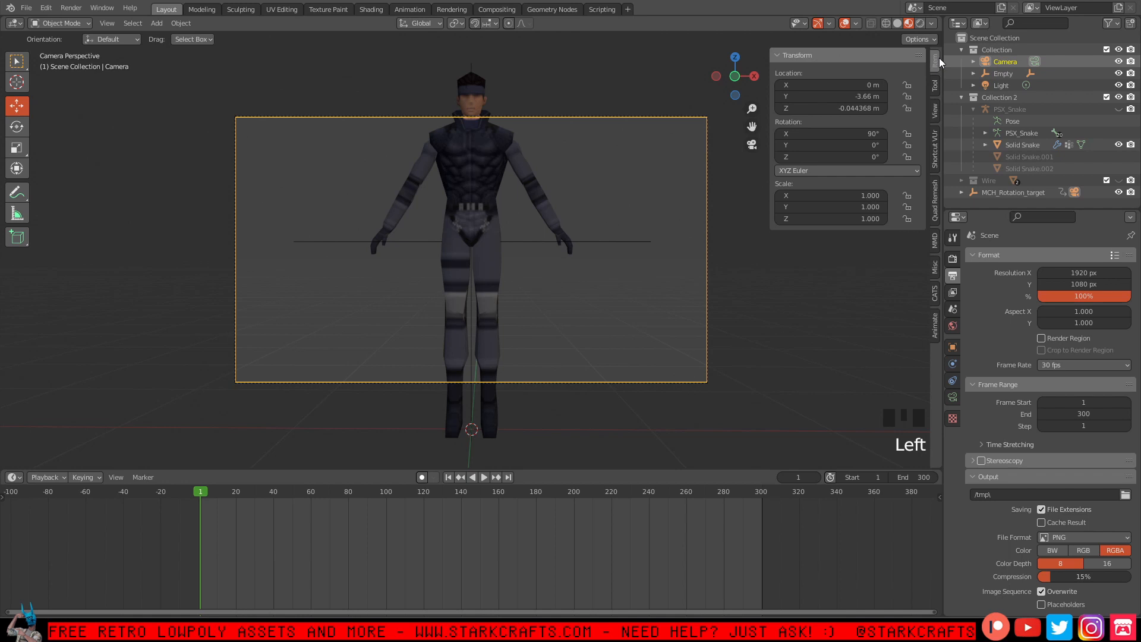
click(844, 107)
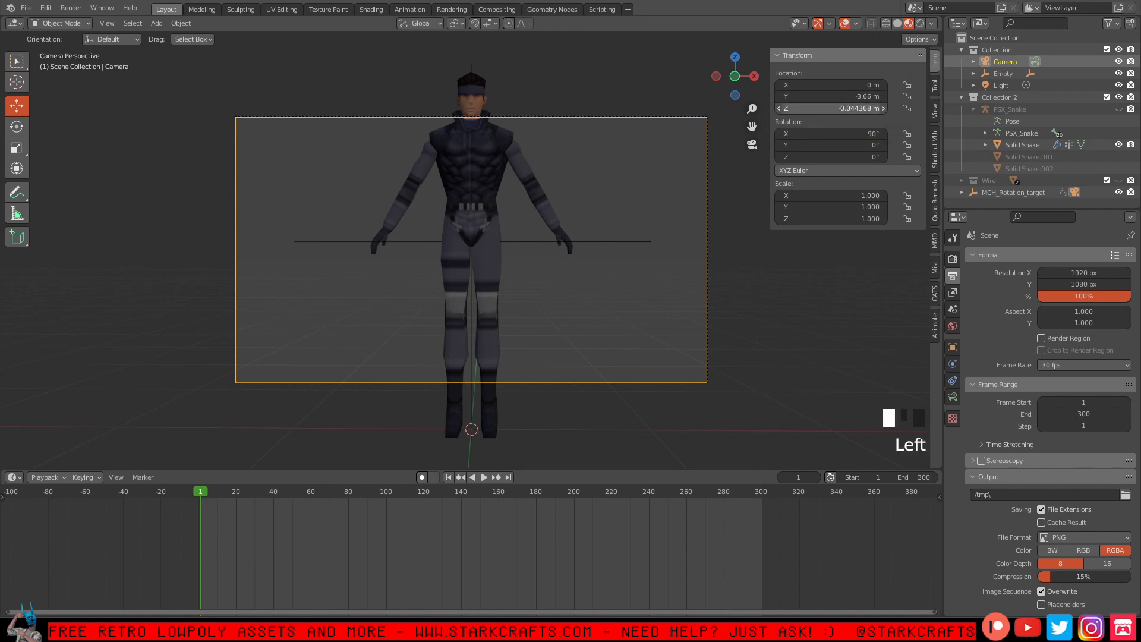
drag(845, 108, 904, 107)
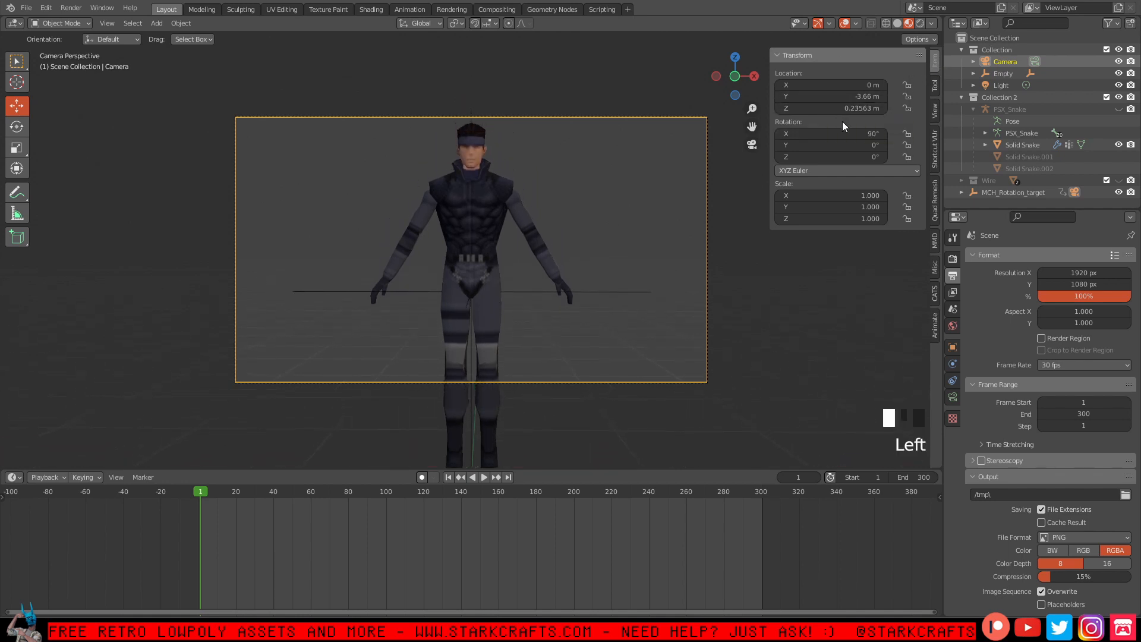
drag(842, 134, 936, 108)
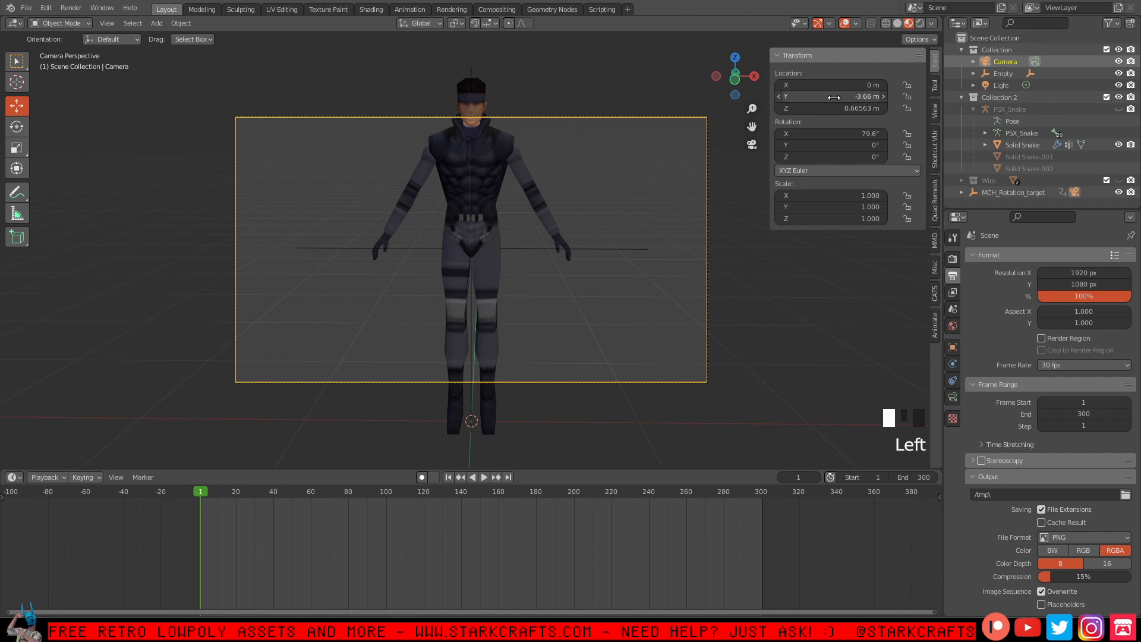
mouse_move(844, 97)
mouse_down()
mouse_move(803, 96)
mouse_move(877, 108)
mouse_move(810, 96)
mouse_move(833, 109)
mouse_up()
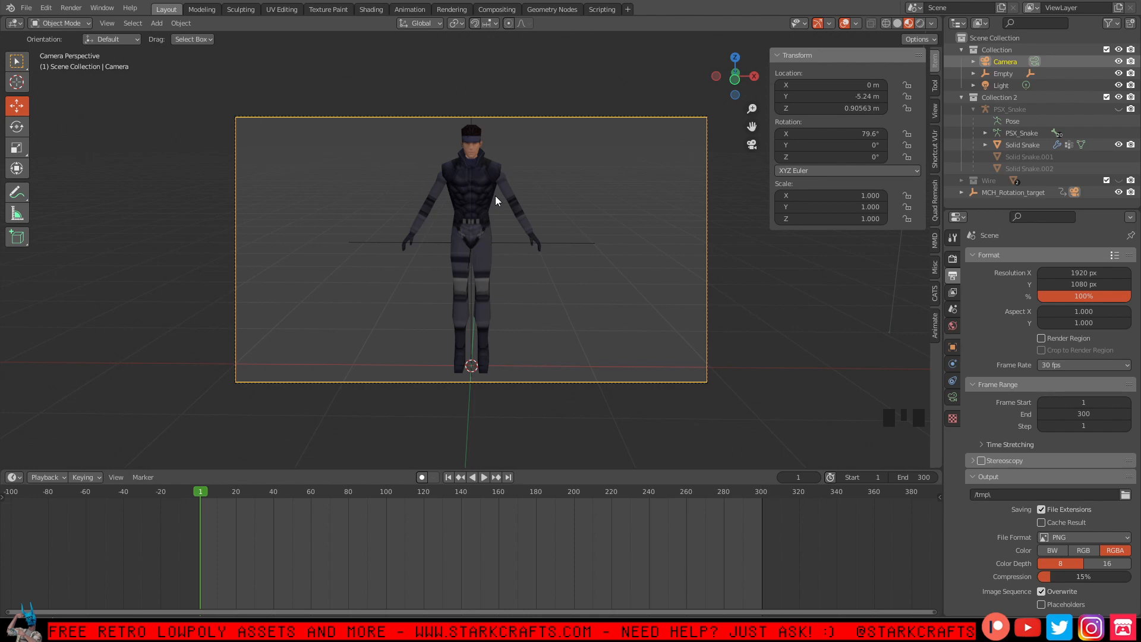
Render frame 1 to inspect the camera framing, then close the render window.
key(F12)
scroll(670, 257, down, 1)
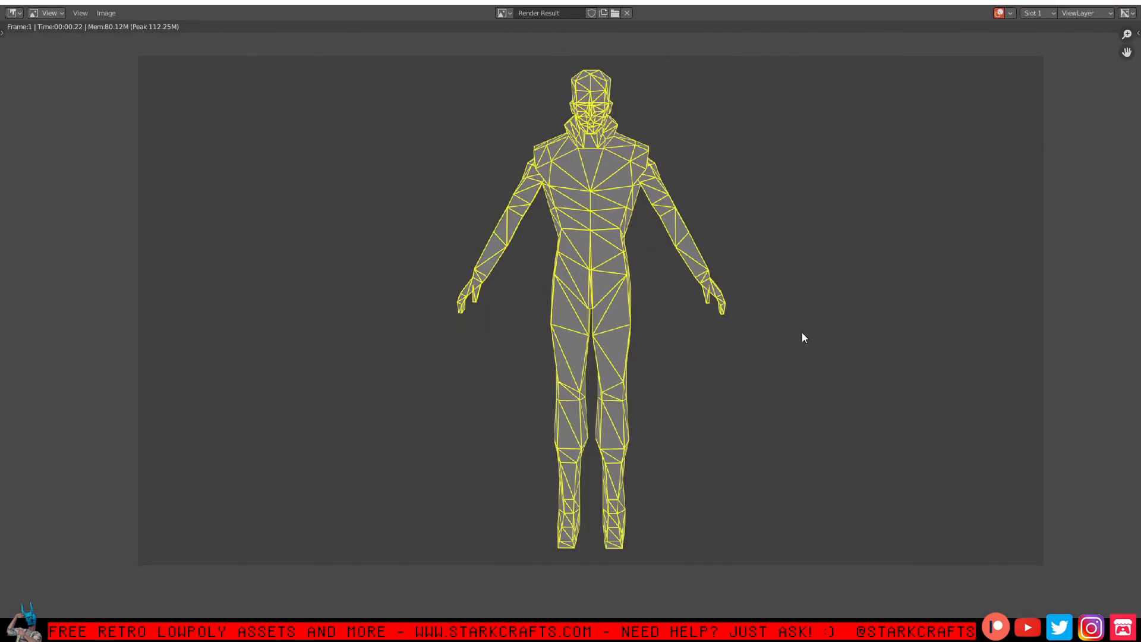
click(1133, 2)
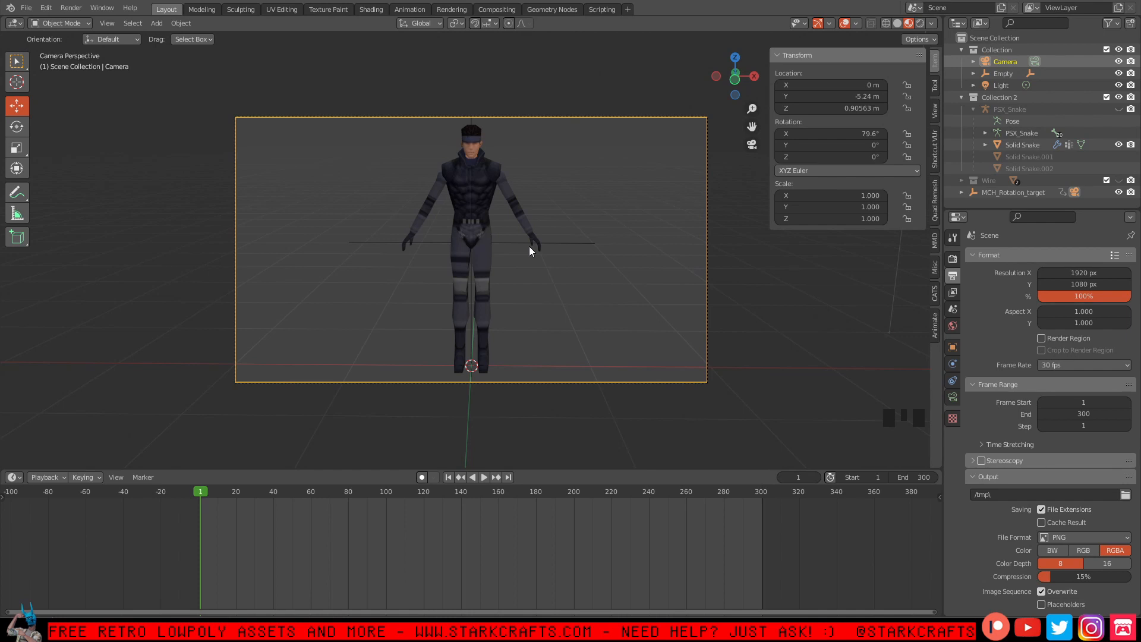
Unhide the PSX_Snake armature in Collection 2 and switch it to Pose Mode in an enlarged viewport.
key(KP_0)
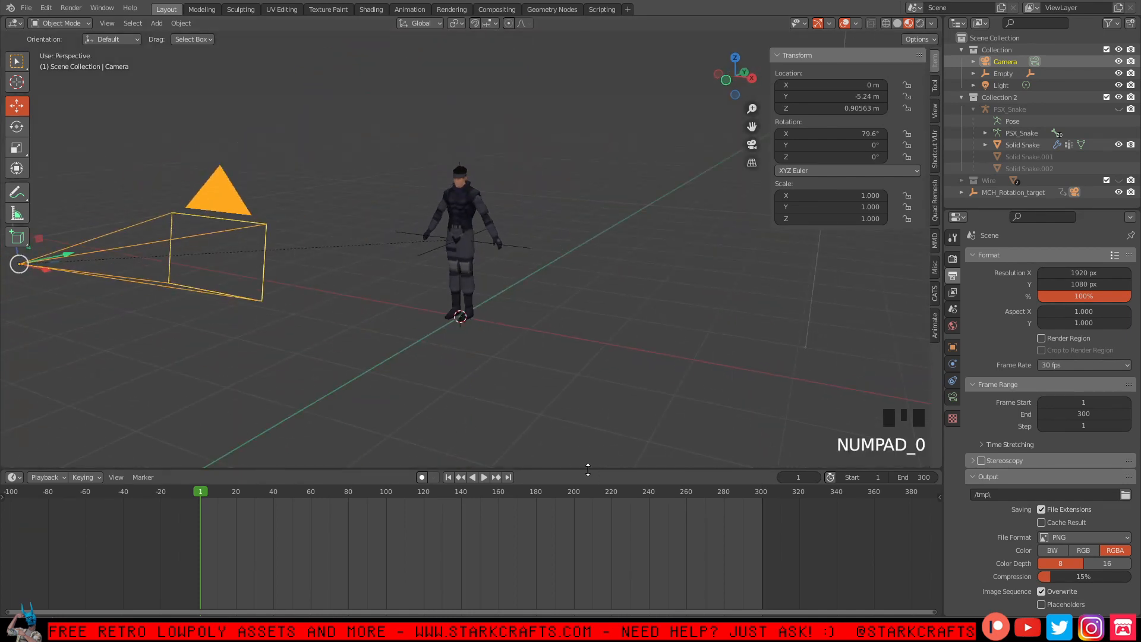
drag(592, 470, 592, 546)
click(459, 243)
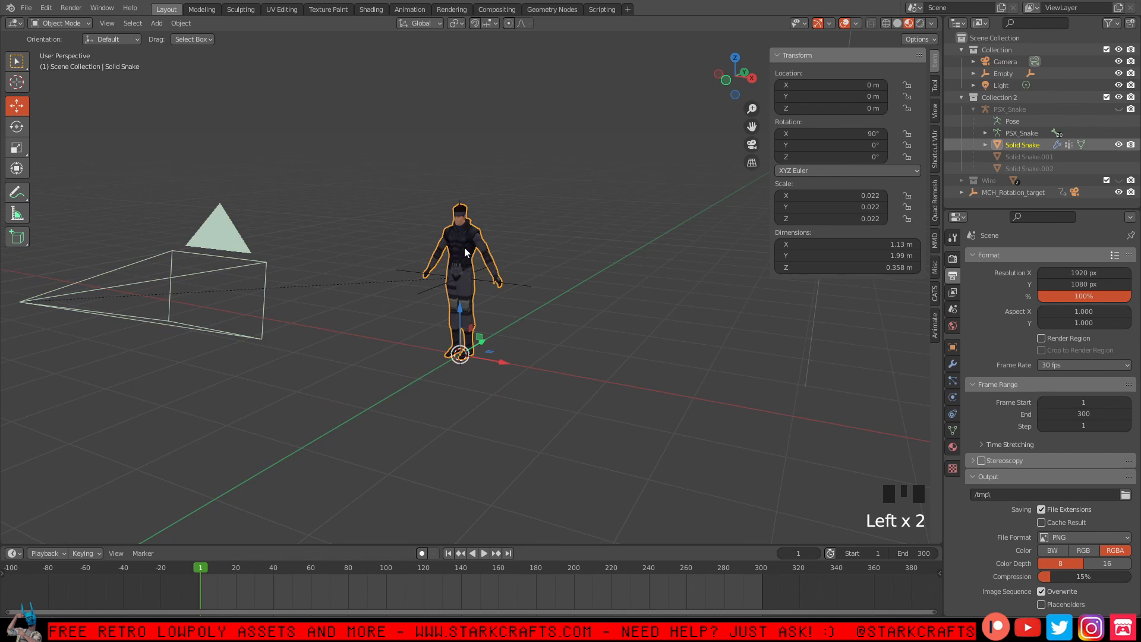
scroll(615, 268, down, 2)
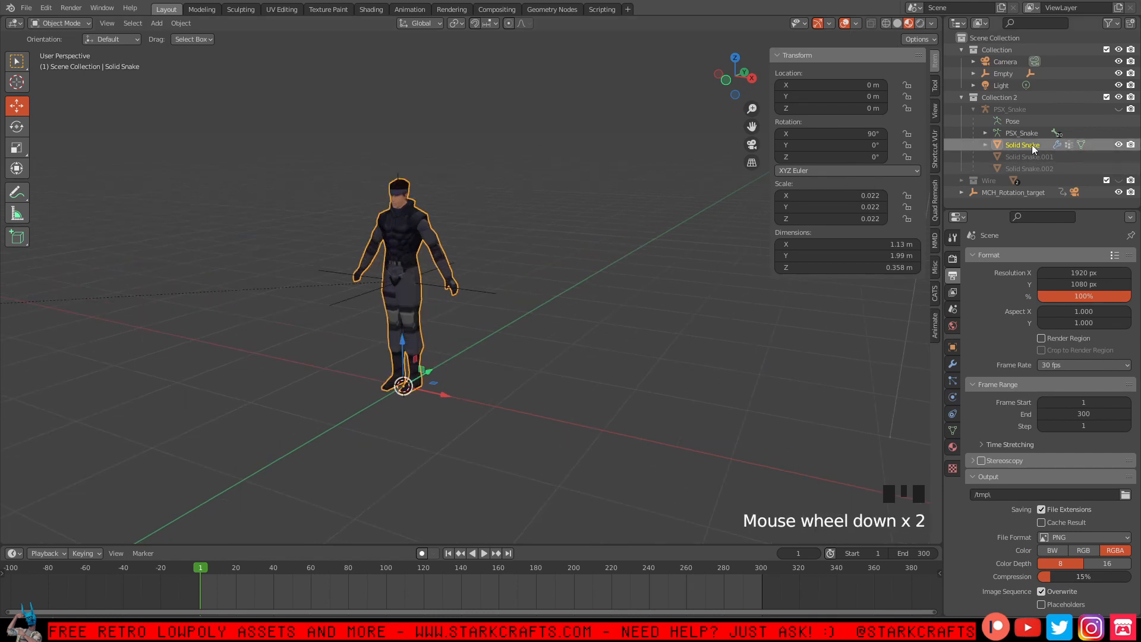
click(1016, 112)
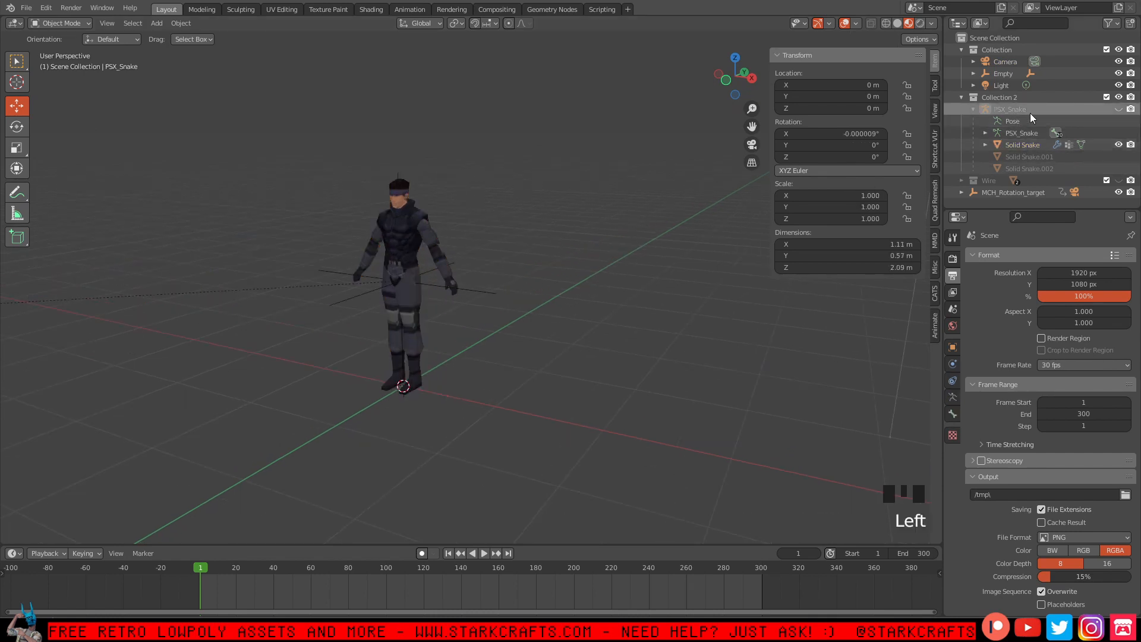
click(1119, 109)
click(1009, 114)
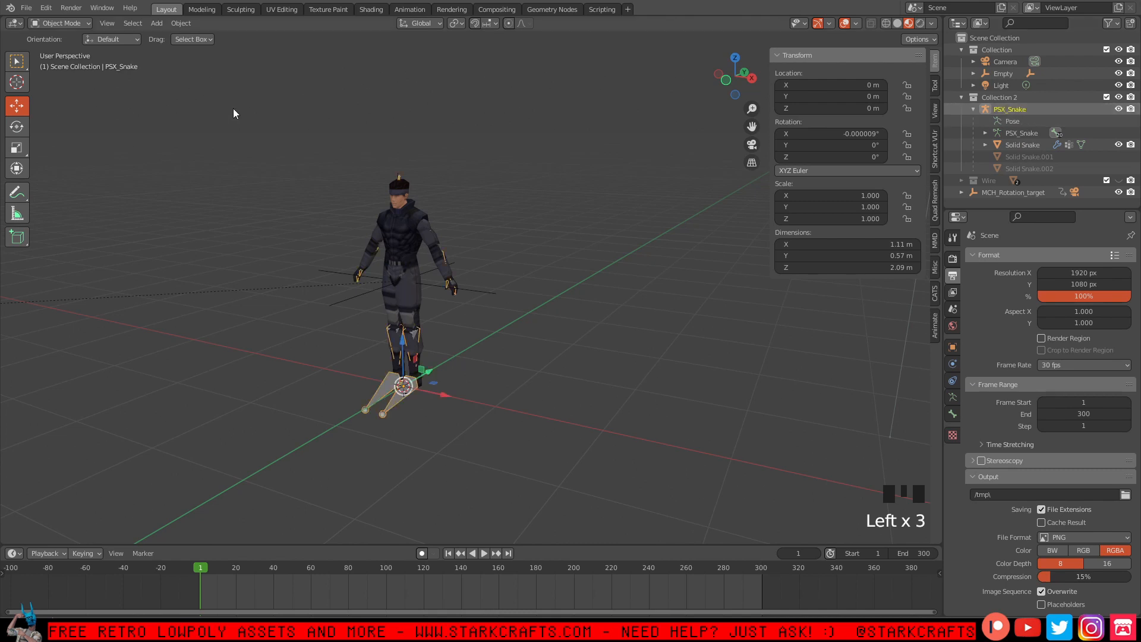
click(66, 24)
click(79, 66)
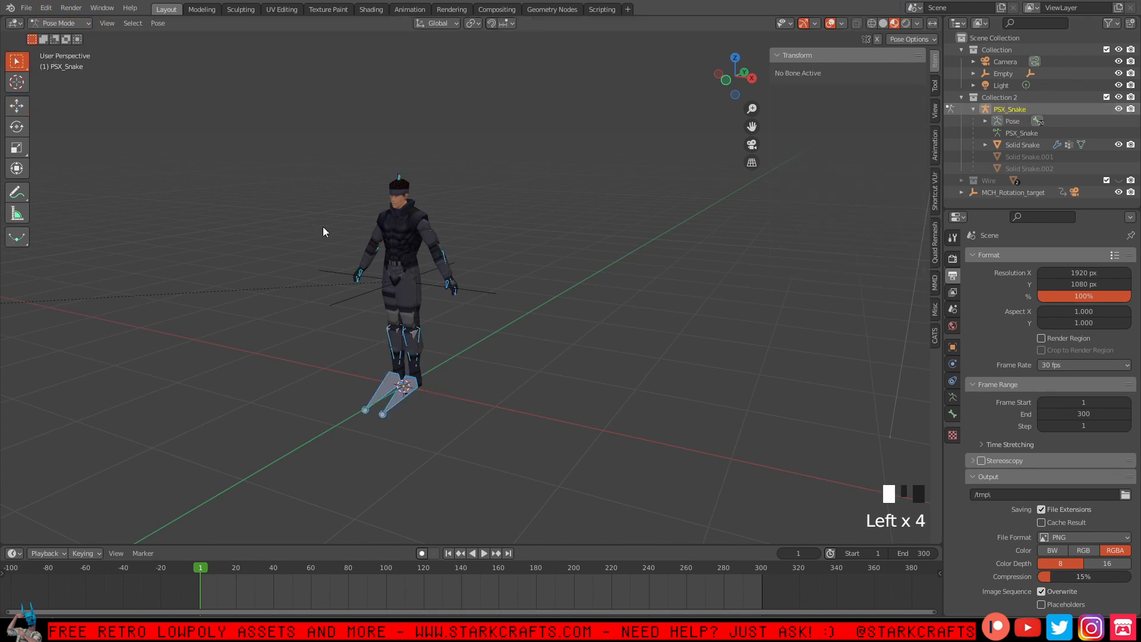
Set the PSX_Snake armature to display its bones in front of the character mesh.
click(435, 232)
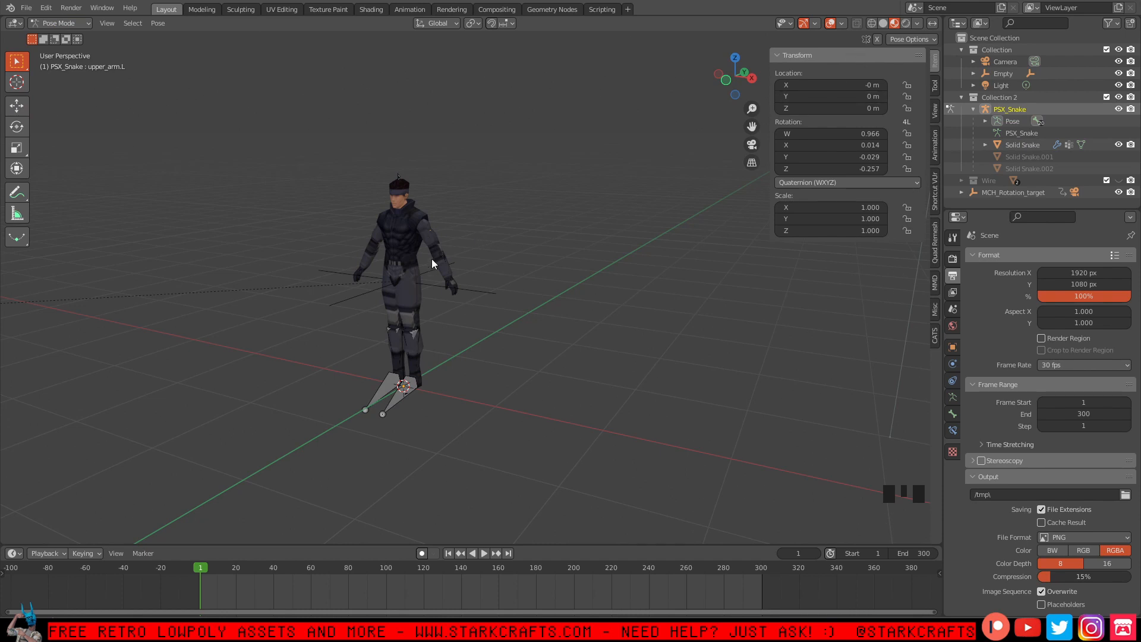
scroll(451, 261, down, 1)
scroll(450, 261, down, 1)
click(384, 448)
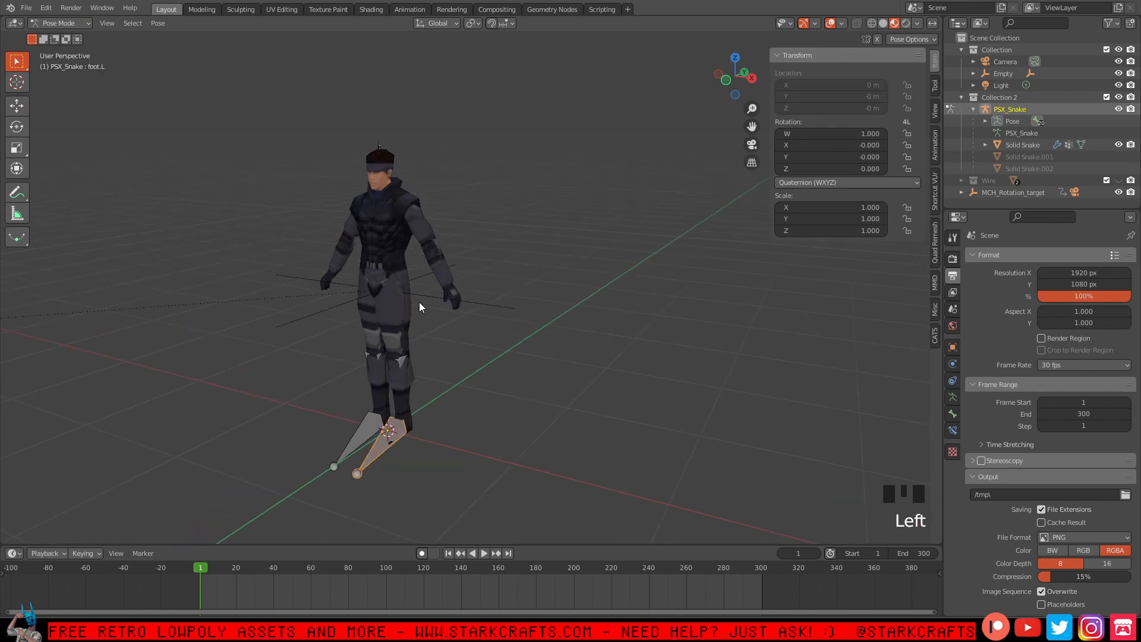
click(953, 397)
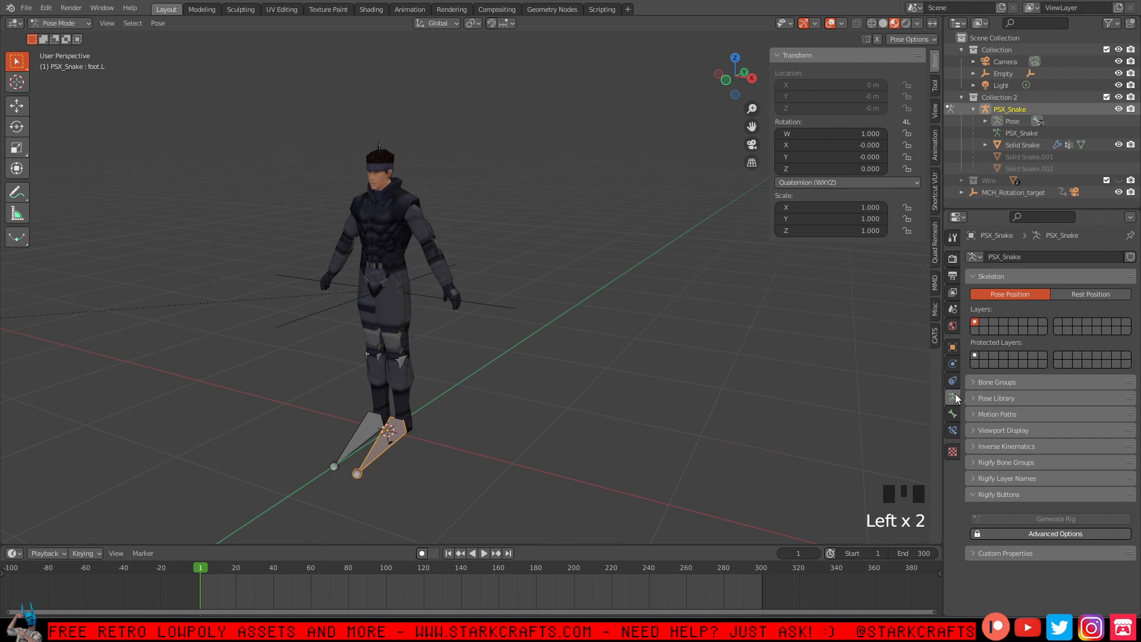
click(977, 431)
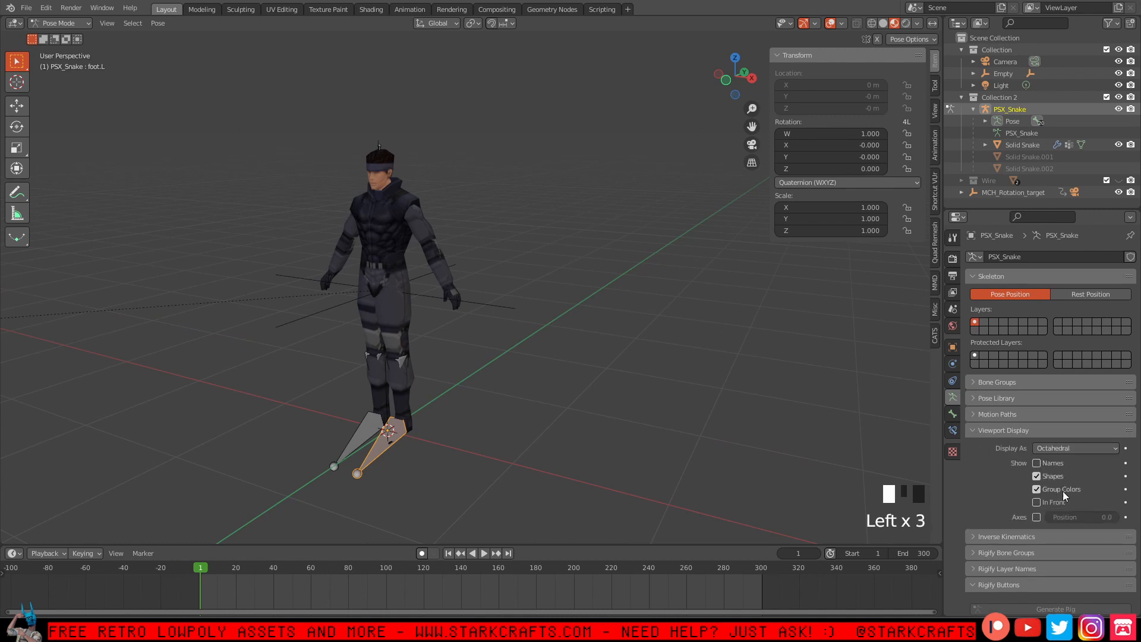
click(1051, 502)
Enable X-axis mirrored posing and rotate the upper_arm.L bone outward about global Y to roughly quaternion W 0.882, Z -0.468.
click(425, 222)
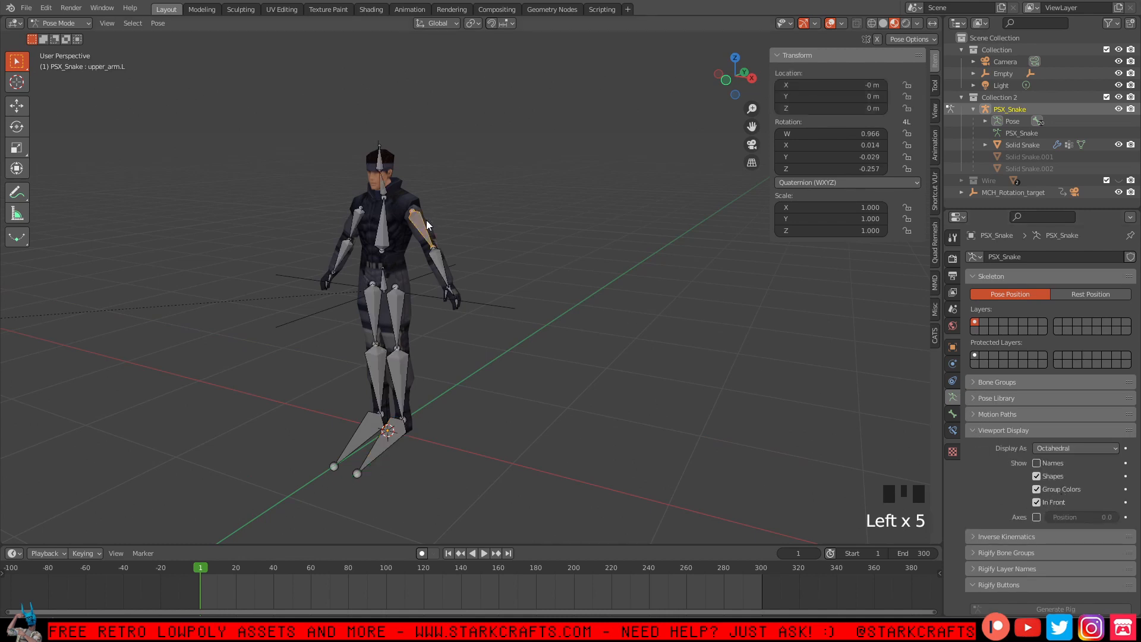
middle_drag(426, 220, 534, 210)
middle_drag(635, 123, 423, 207)
scroll(381, 221, up, 3)
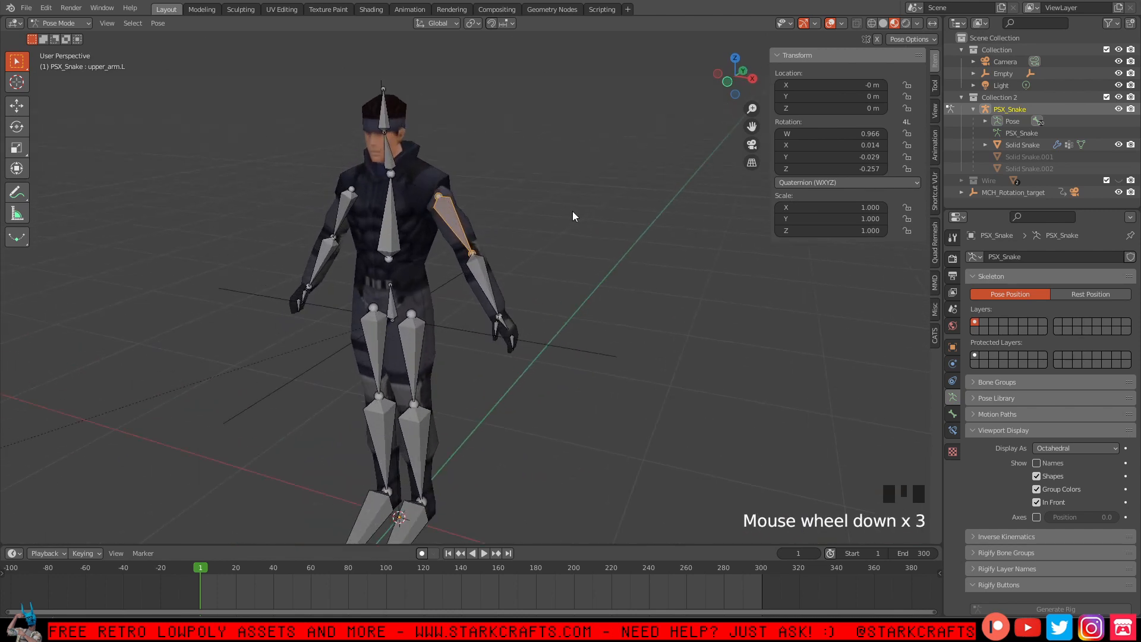
scroll(410, 310, up, 5)
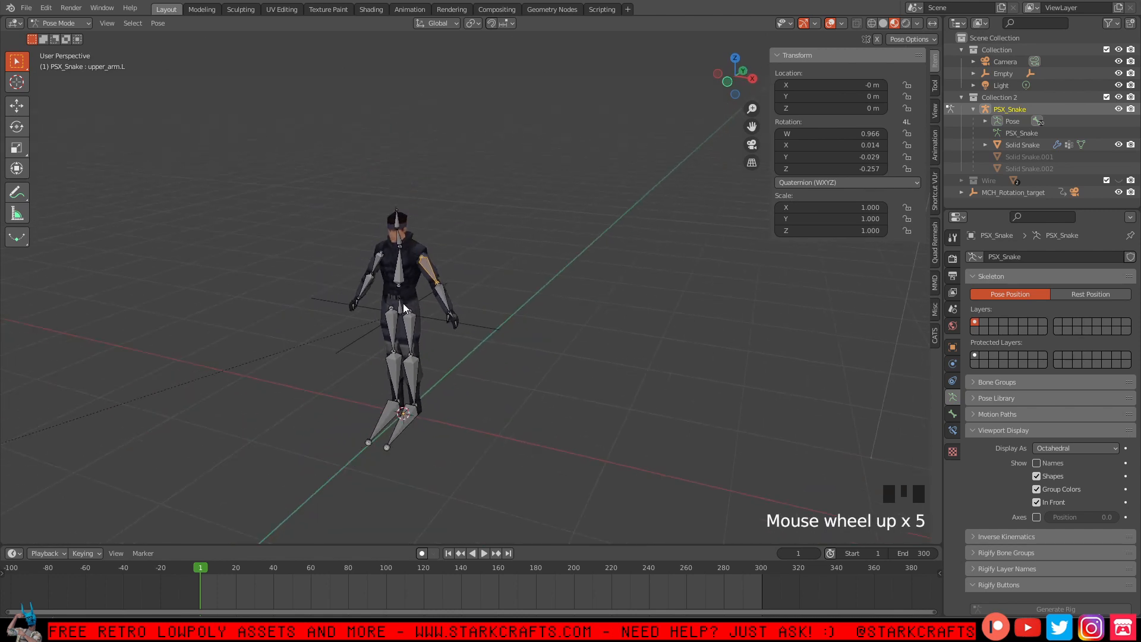
scroll(404, 304, down, 4)
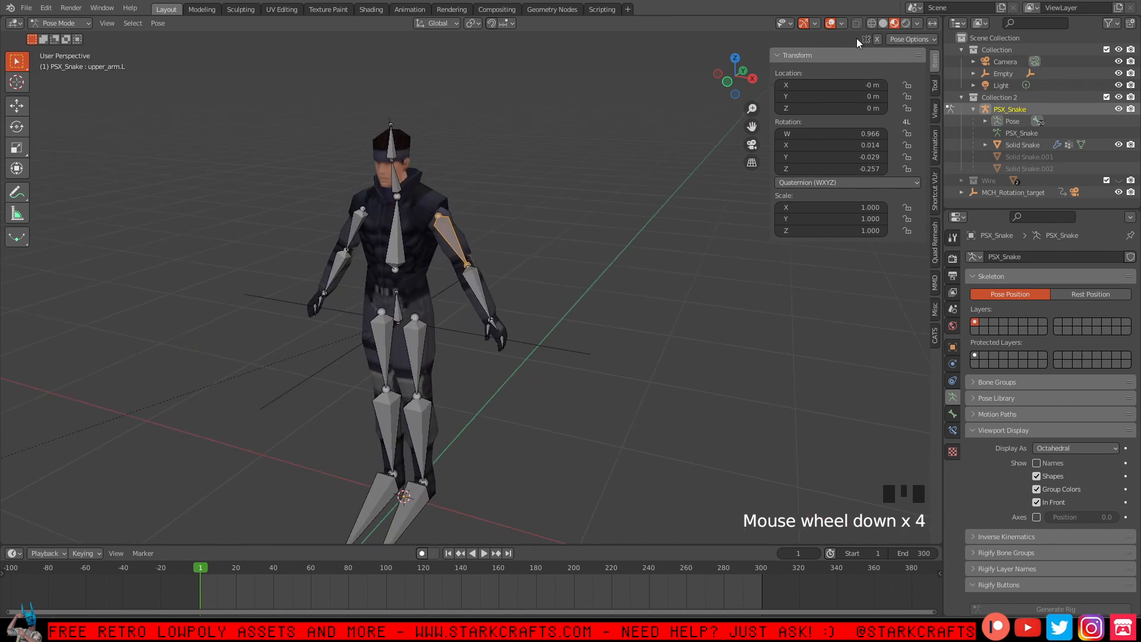
click(878, 39)
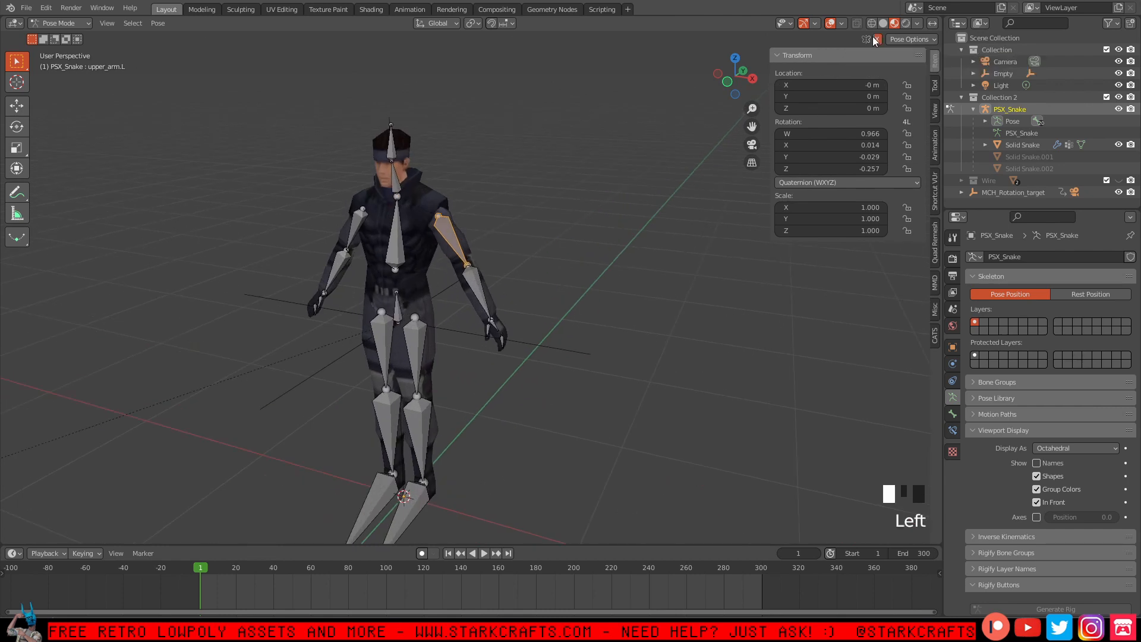
click(16, 126)
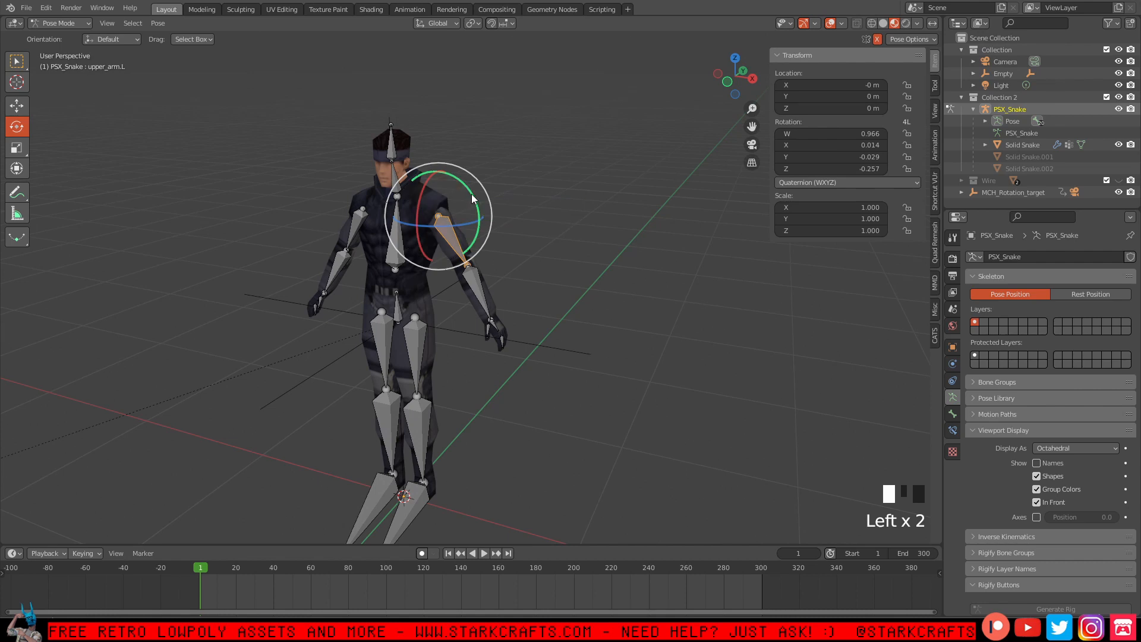
mouse_move(469, 199)
mouse_down()
mouse_move(453, 166)
mouse_move(491, 192)
mouse_up()
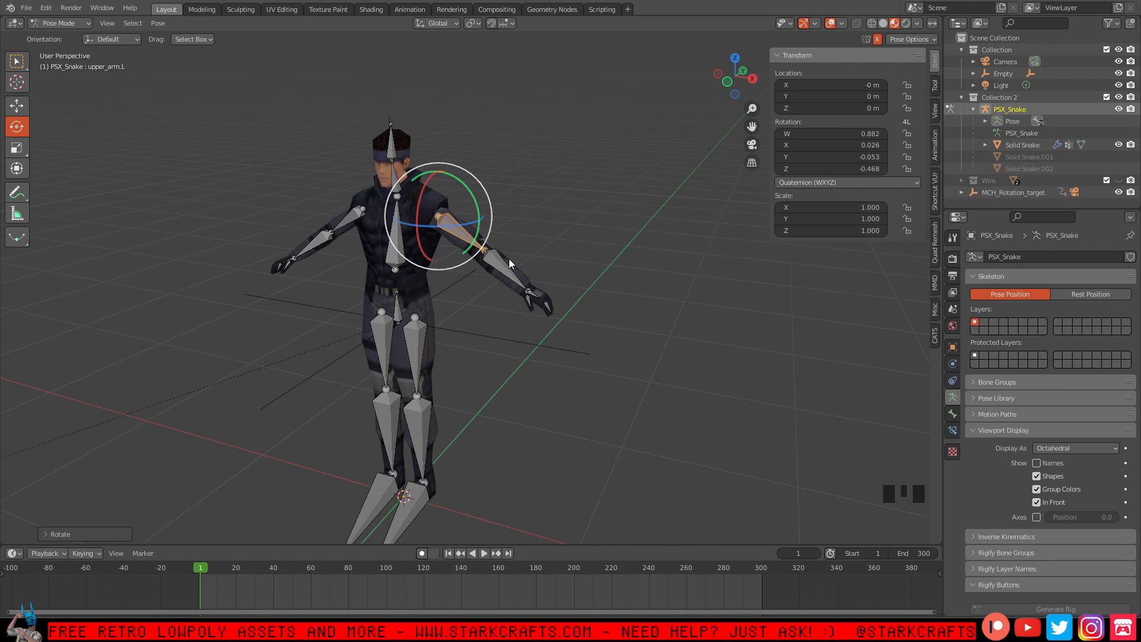
Inspect the raised-arm pose around the character with the viewport overlays hidden, and then with them shown again.
scroll(223, 324, up, 2)
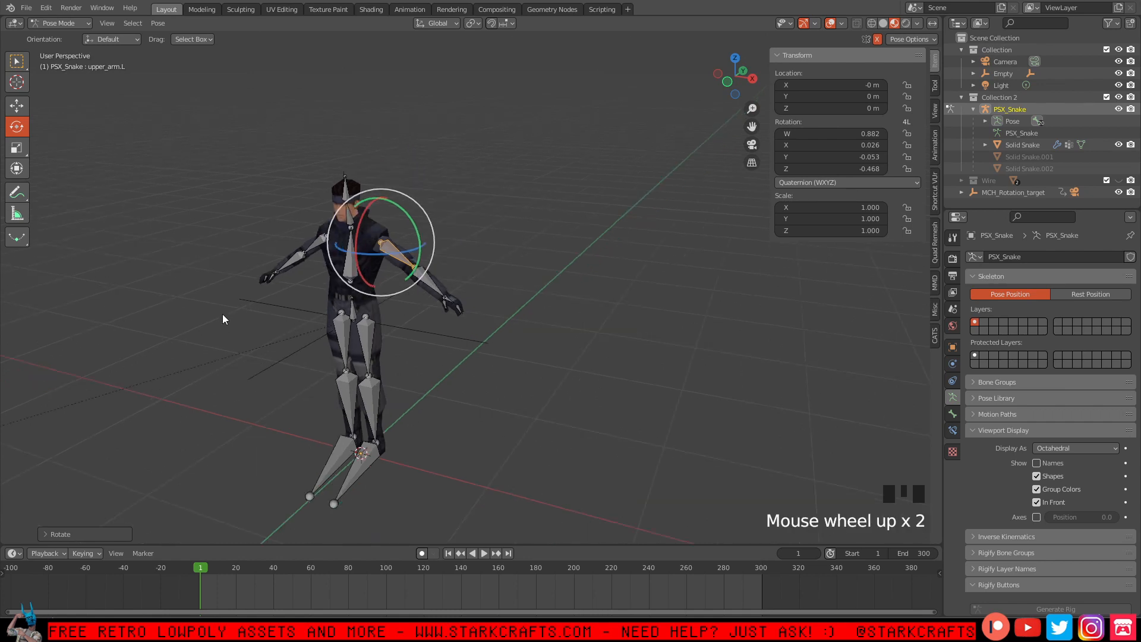
scroll(236, 313, down, 1)
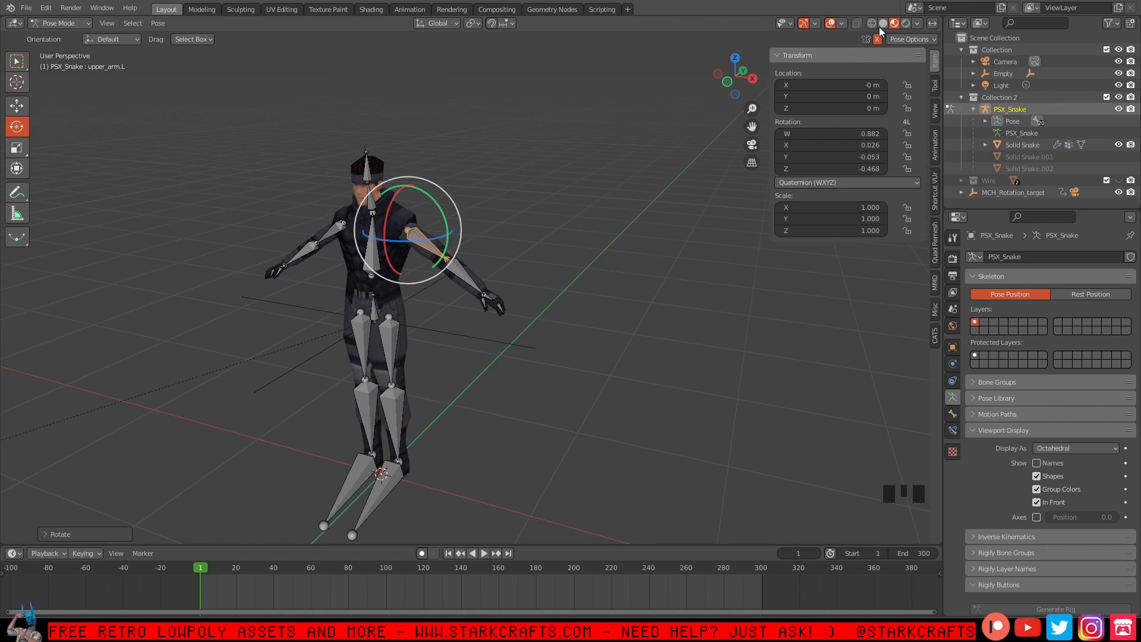
click(830, 23)
middle_drag(248, 366, 349, 356)
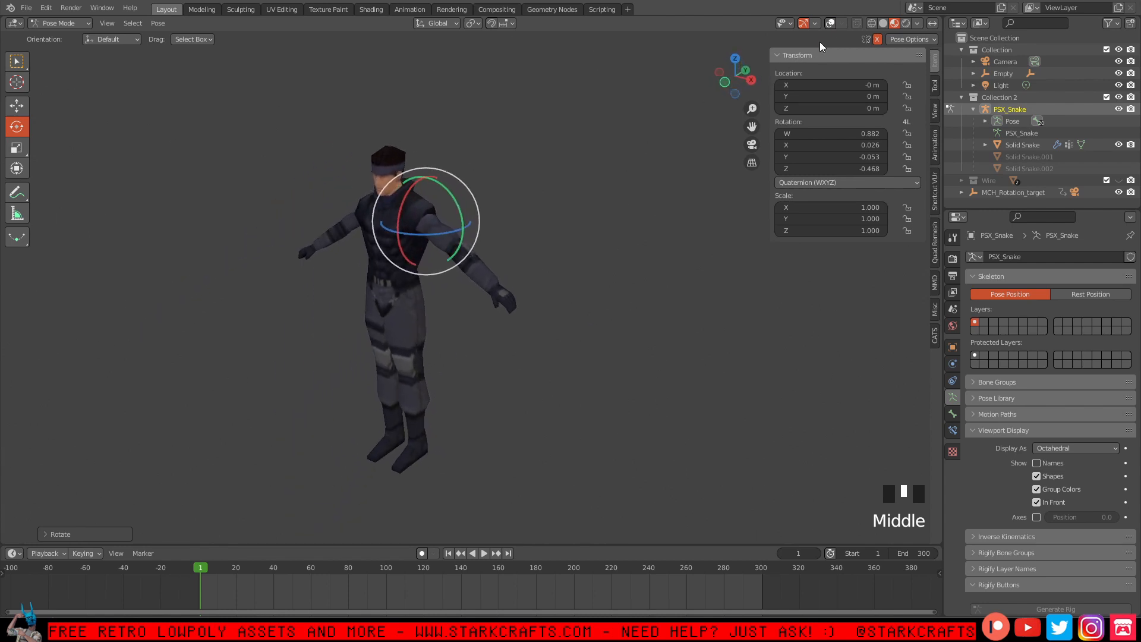
click(830, 23)
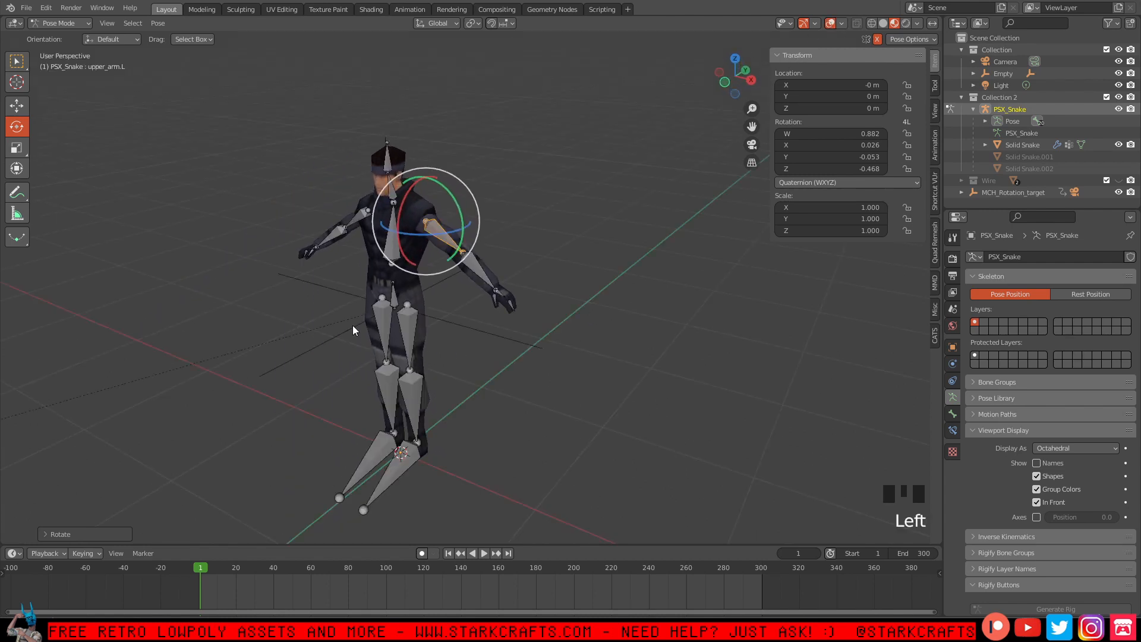
middle_drag(352, 320, 419, 319)
scroll(337, 385, up, 2)
shift+middle_drag(337, 385, 471, 377)
scroll(433, 316, down, 2)
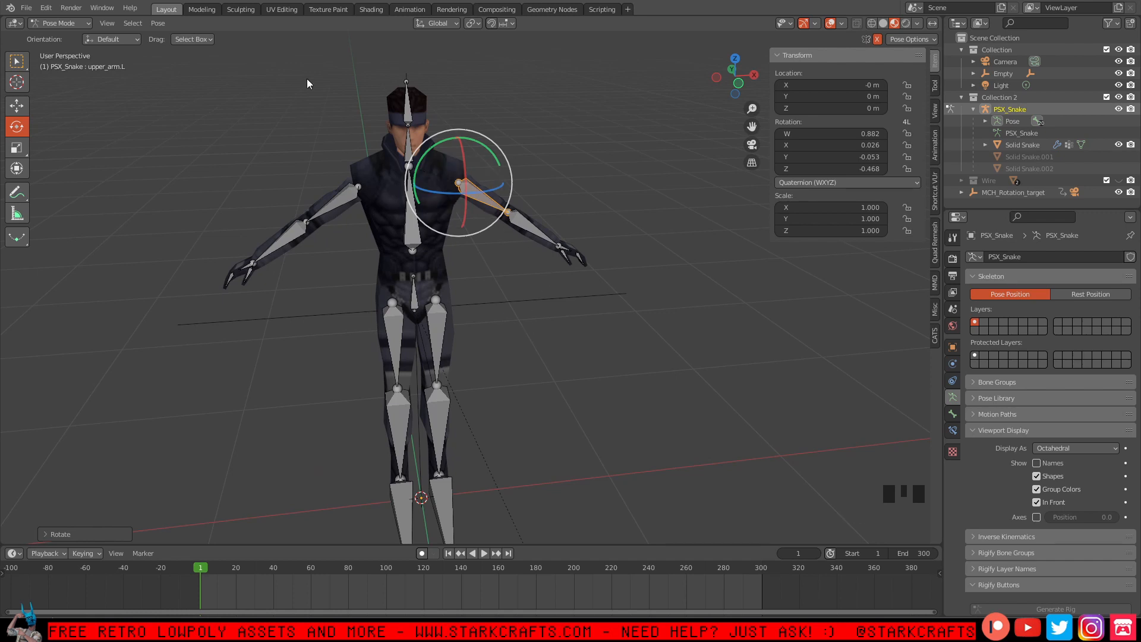
middle_drag(548, 263, 464, 262)
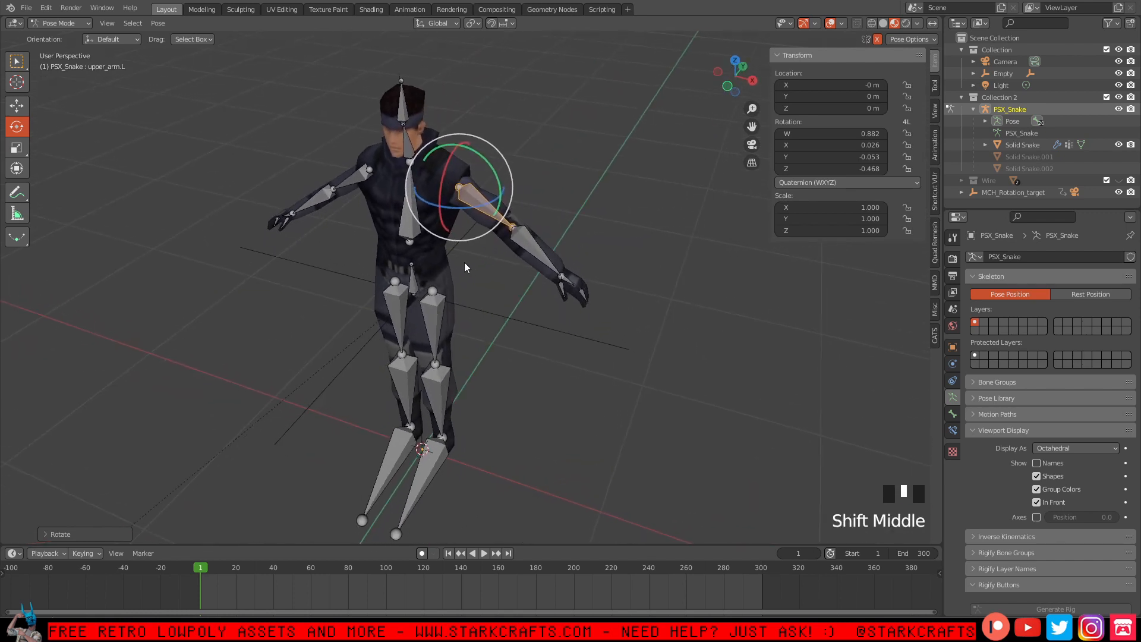
scroll(465, 262, down, 2)
Set the transform orientation to Local and select the character's left forearm bone.
click(437, 23)
click(416, 71)
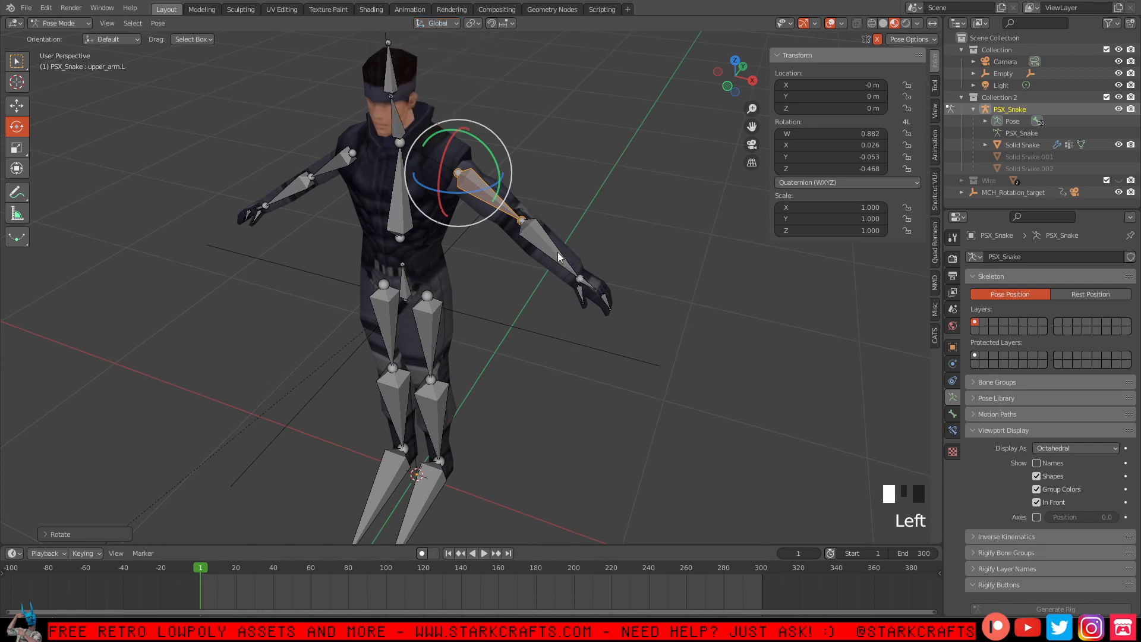
click(541, 249)
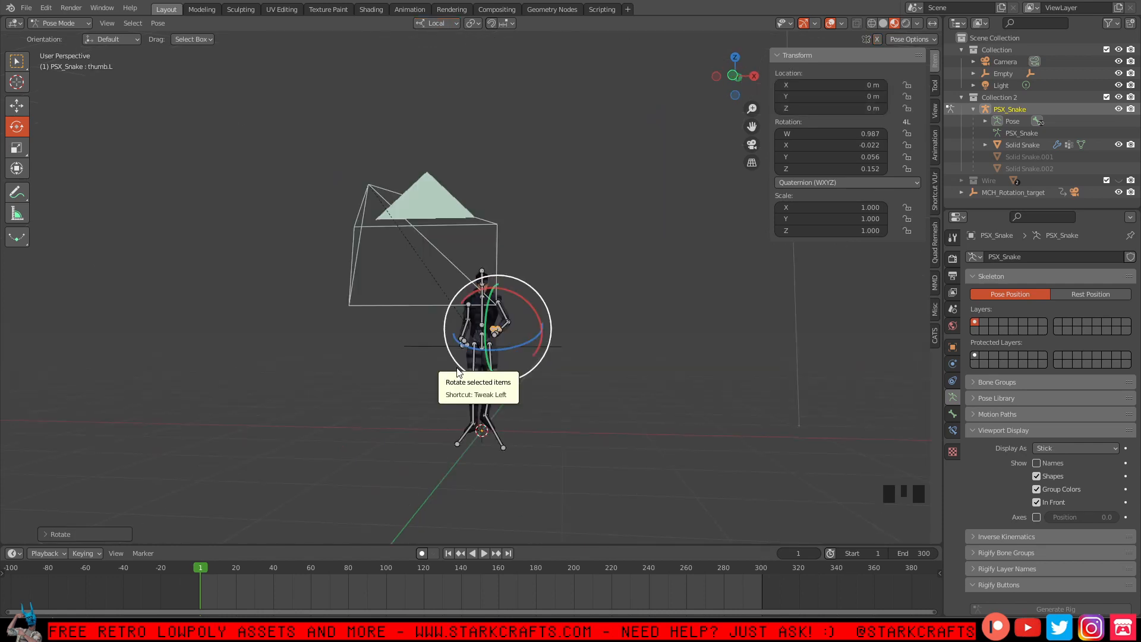
Look through the camera, deselect the bones and hide the PSX_Snake armature so only the posed mesh shows.
key(KP_0)
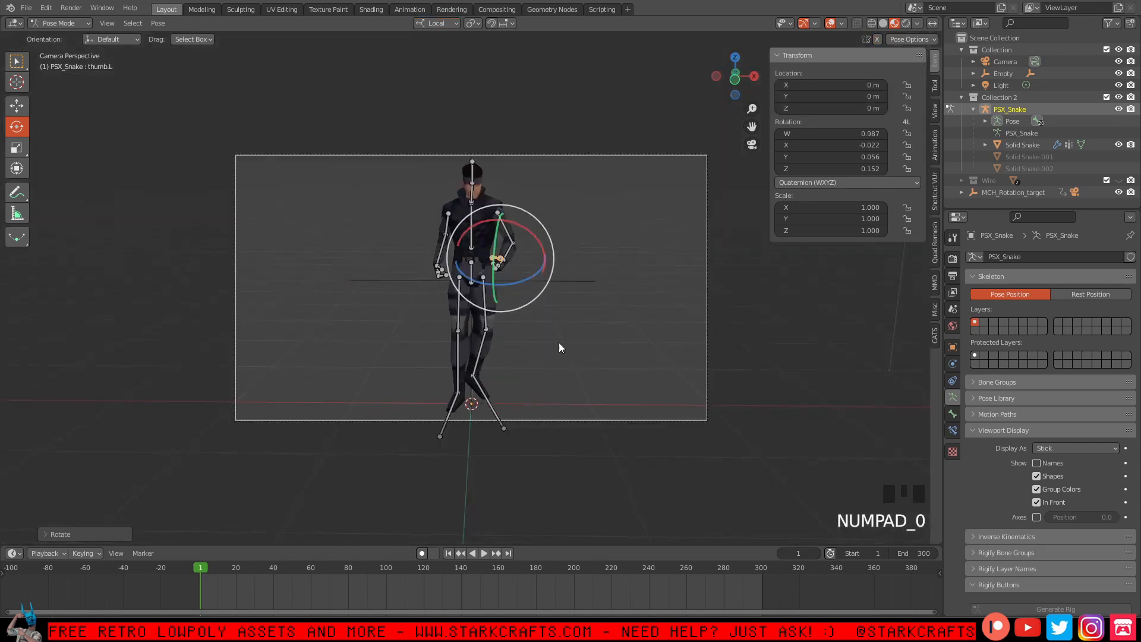
click(596, 325)
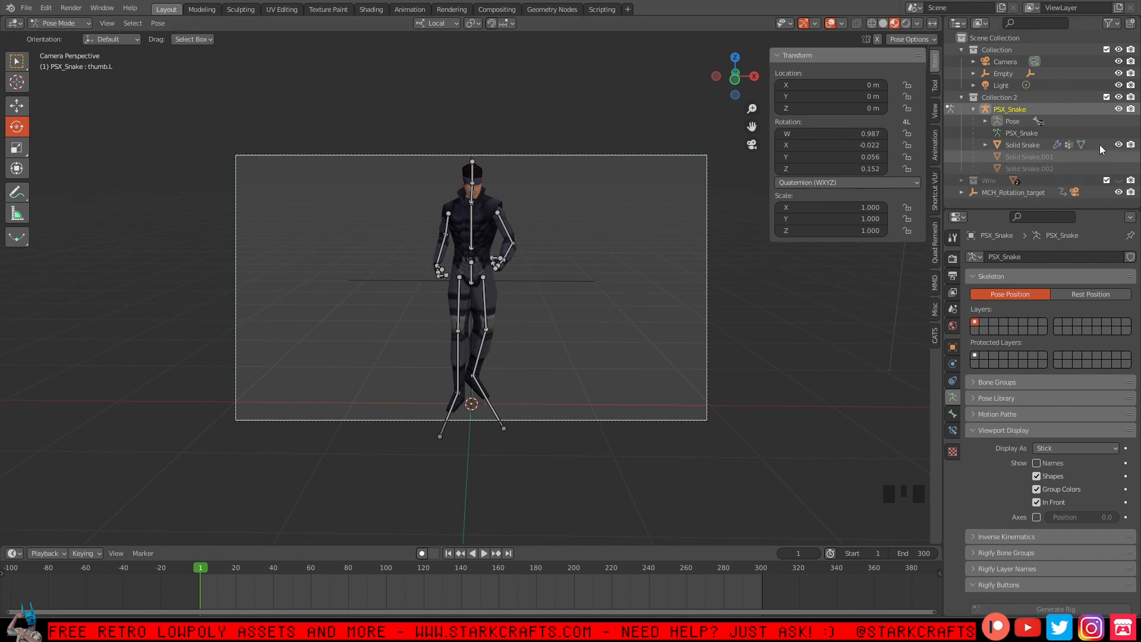
click(1118, 110)
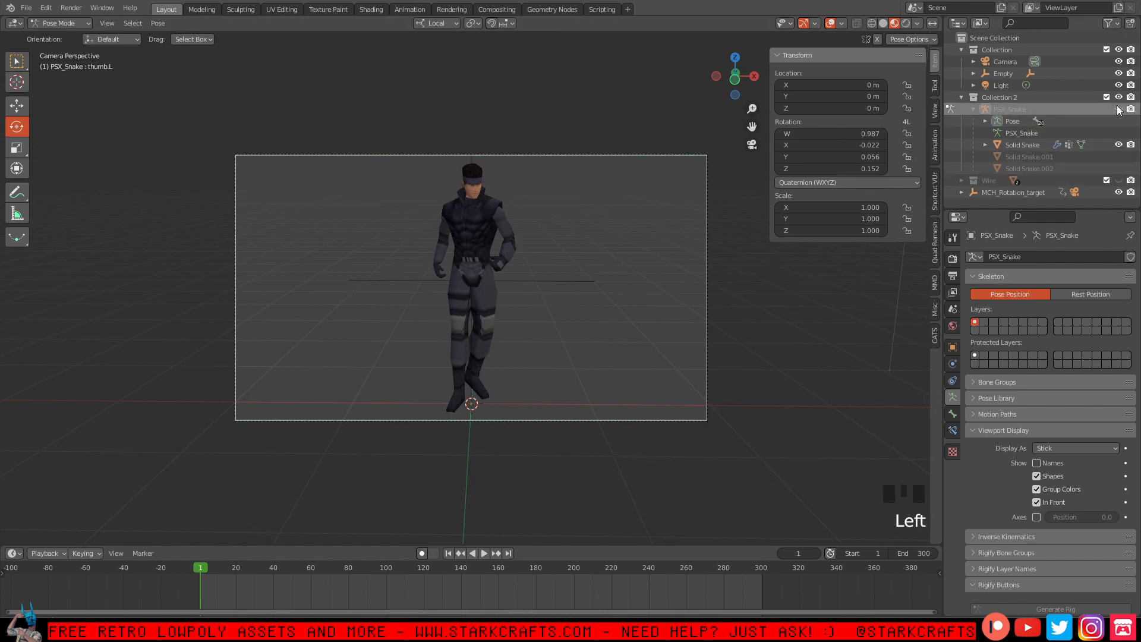
Preview the Wire collection in place of Collection 2 through the camera, then restore the original collection visibility.
click(1118, 98)
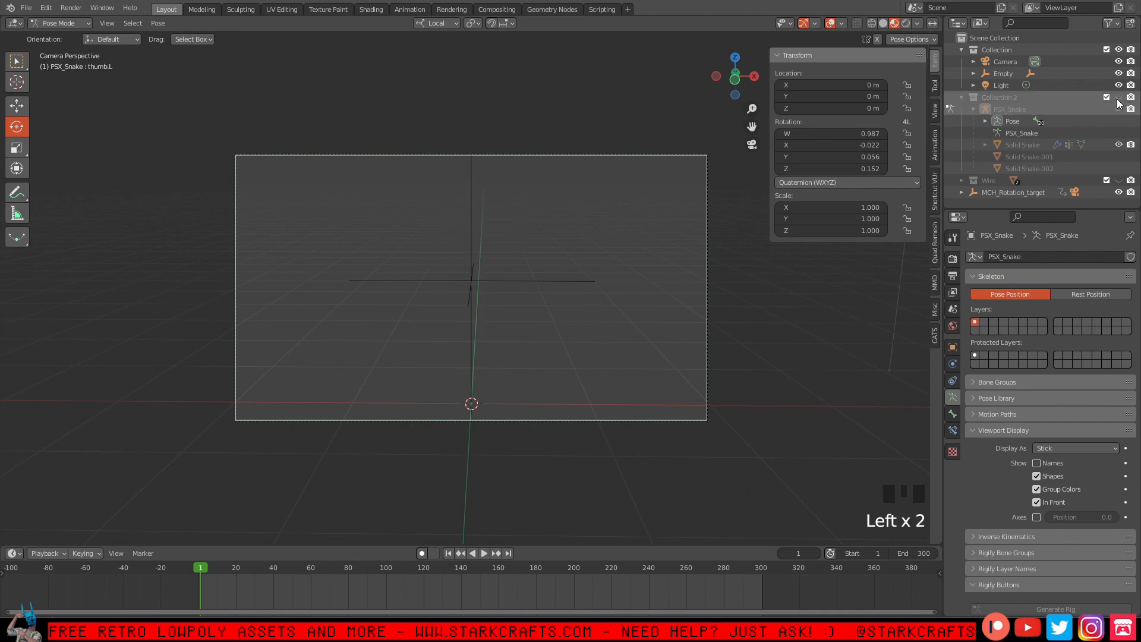
click(1119, 180)
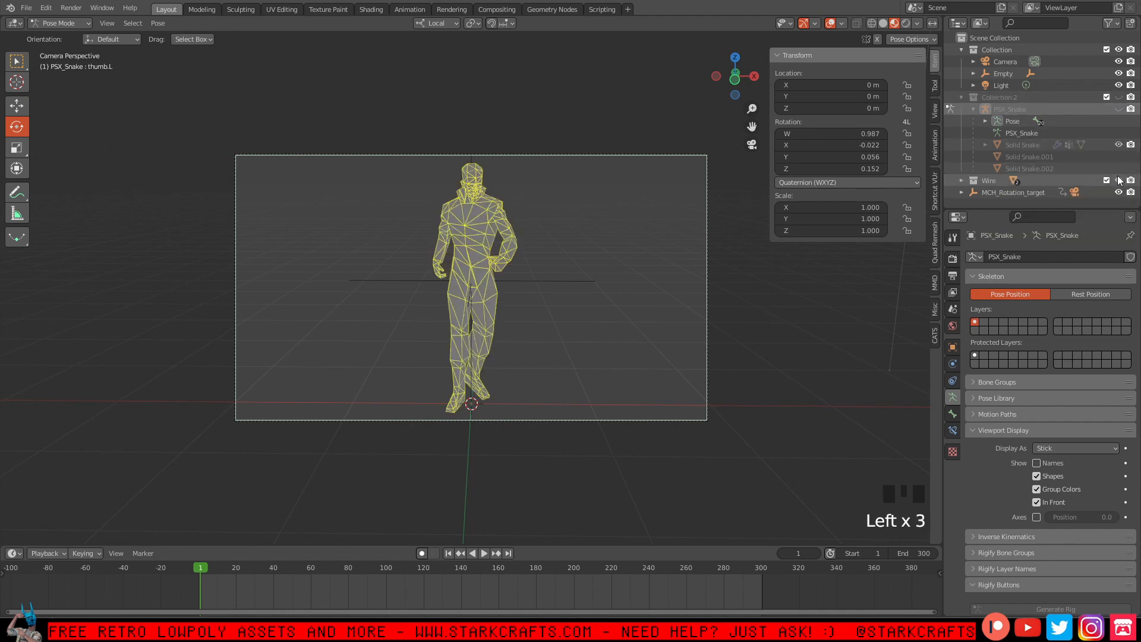
click(1119, 181)
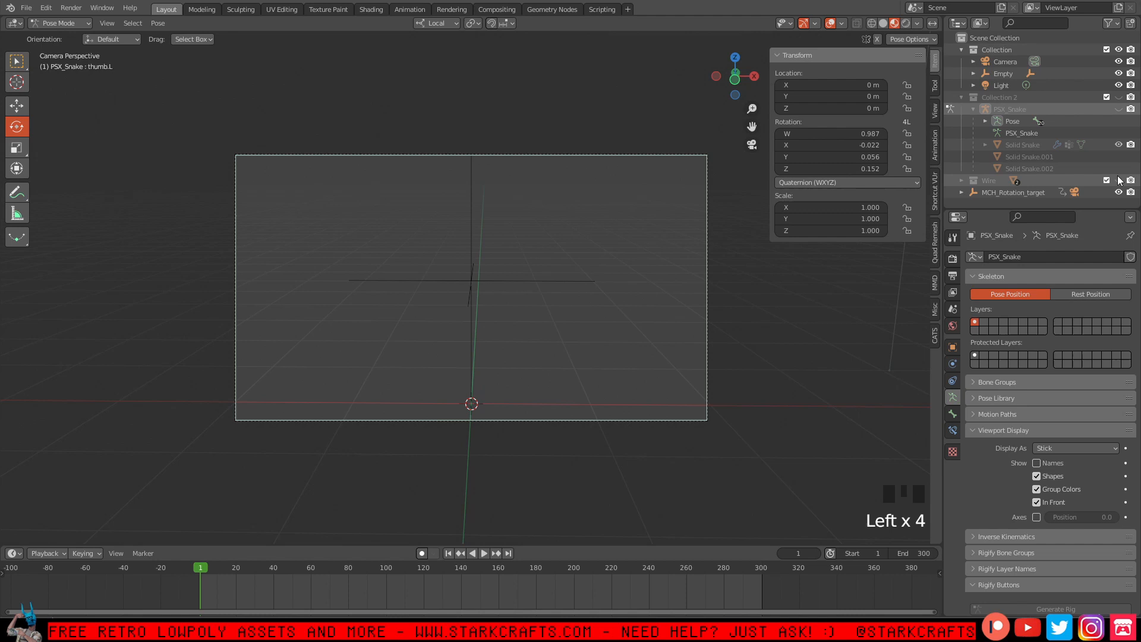
click(1119, 98)
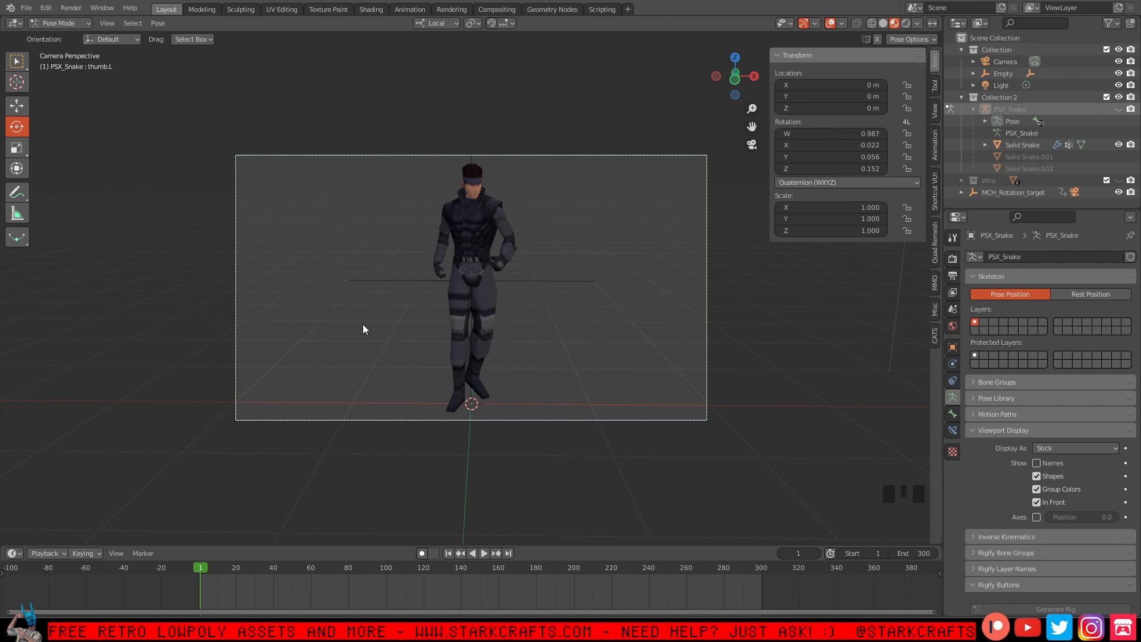
Leave the camera view and examine the posed character from behind and from both sides.
key(KP_0)
middle_drag(343, 341, 515, 379)
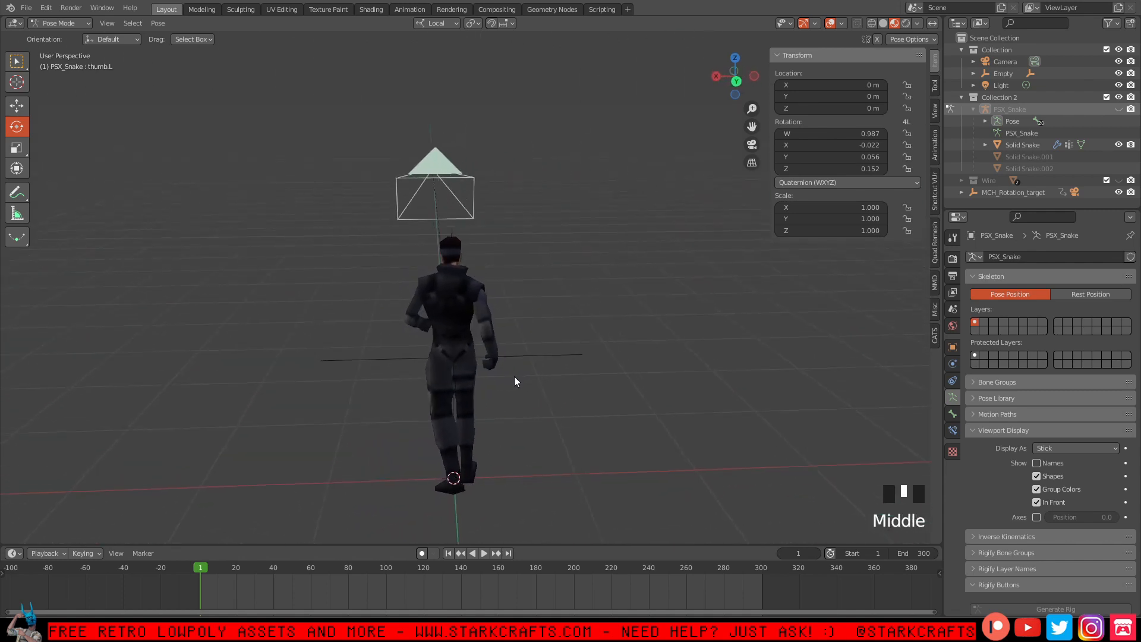
middle_drag(287, 357, 734, 382)
scroll(352, 345, up, 2)
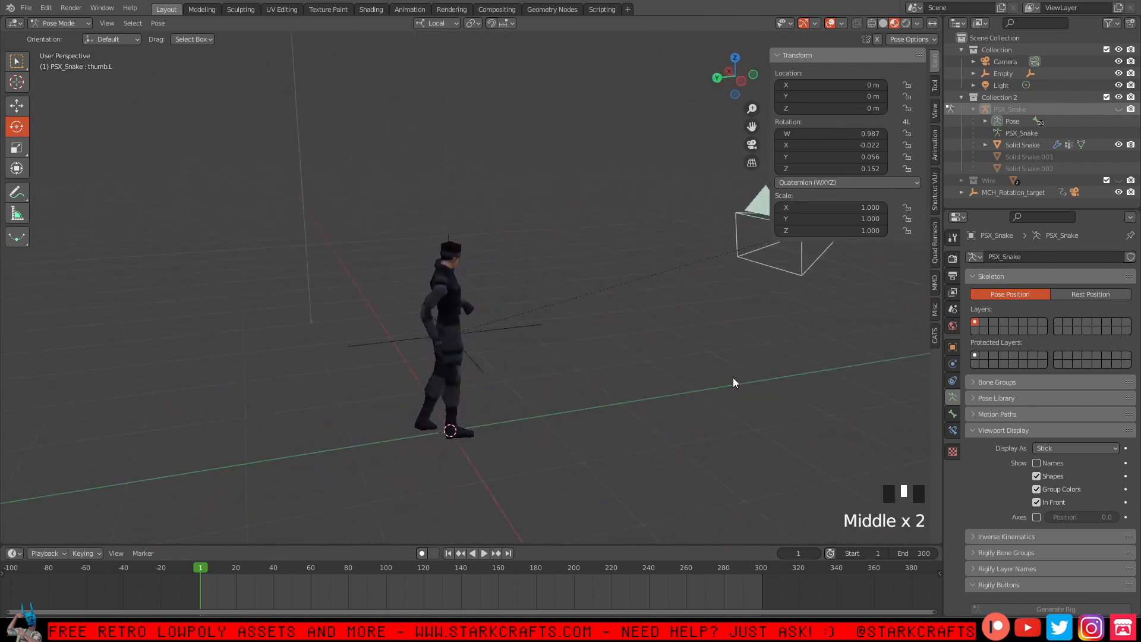
middle_drag(318, 367, 581, 368)
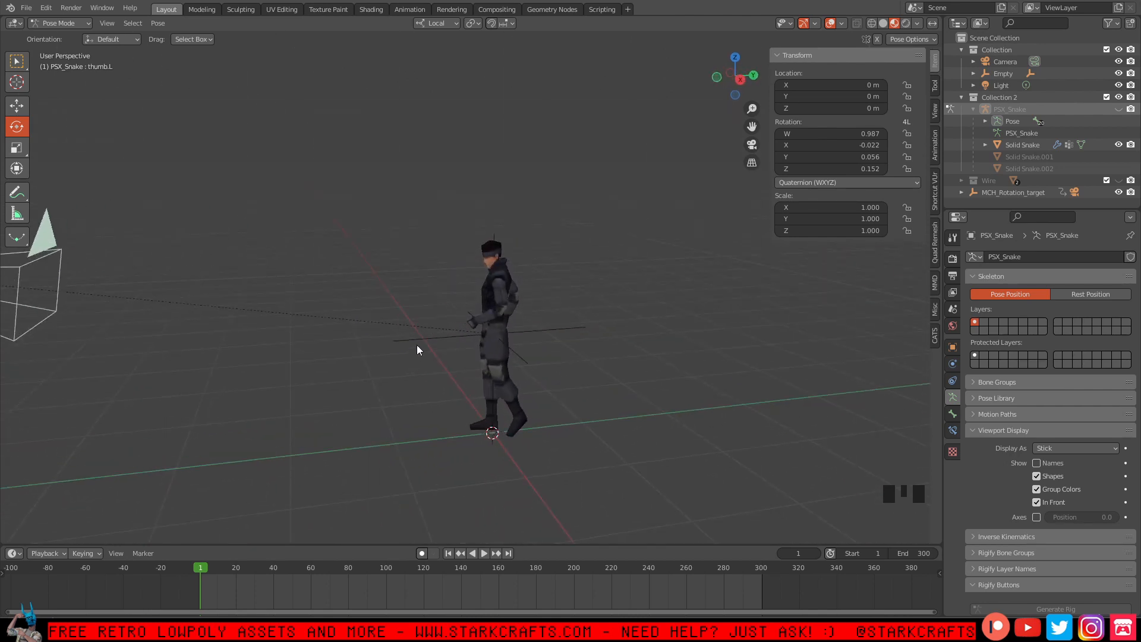
Try a bright magenta world background color, check it through the camera in rendered shading, and undo the change.
middle_drag(364, 352, 715, 360)
scroll(440, 365, up, 2)
key(KP_0)
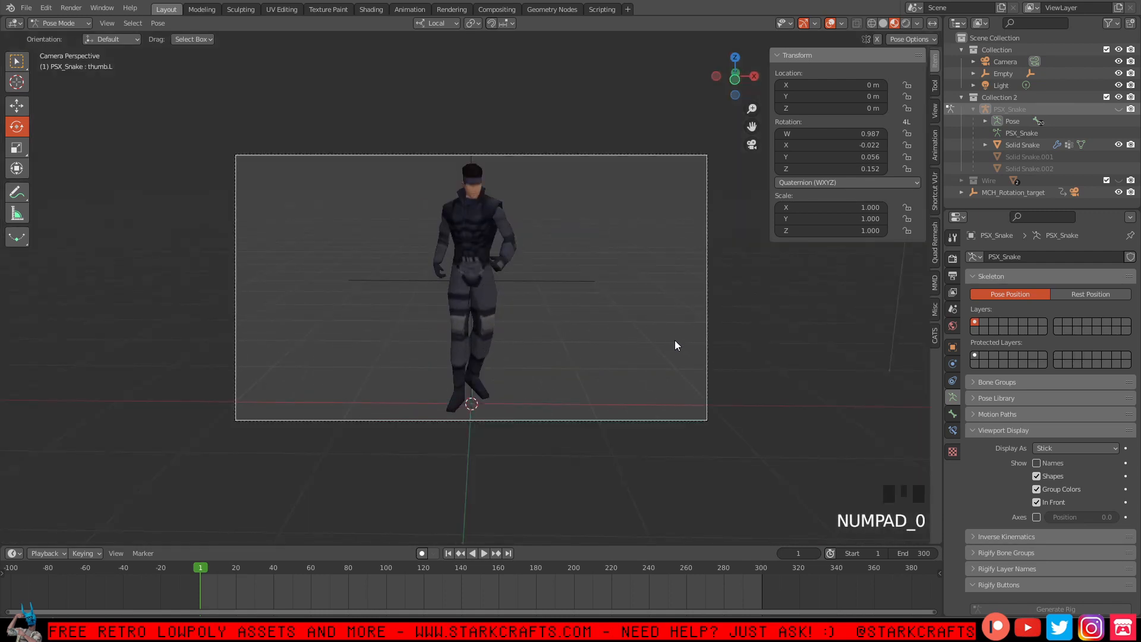
shift+middle_drag(570, 343, 481, 351)
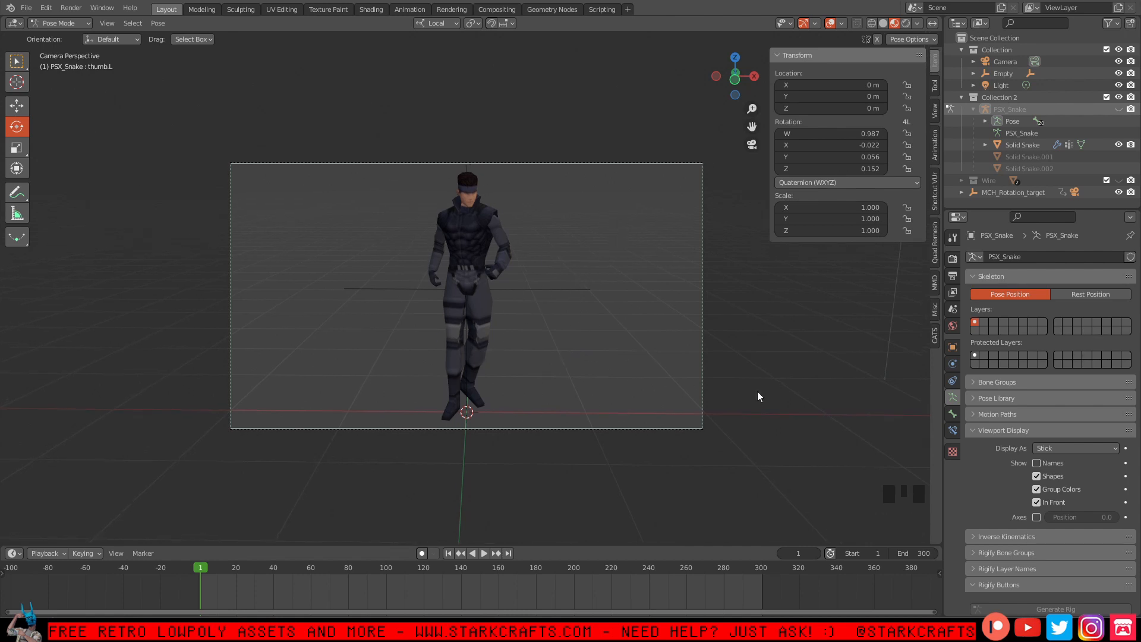
click(953, 326)
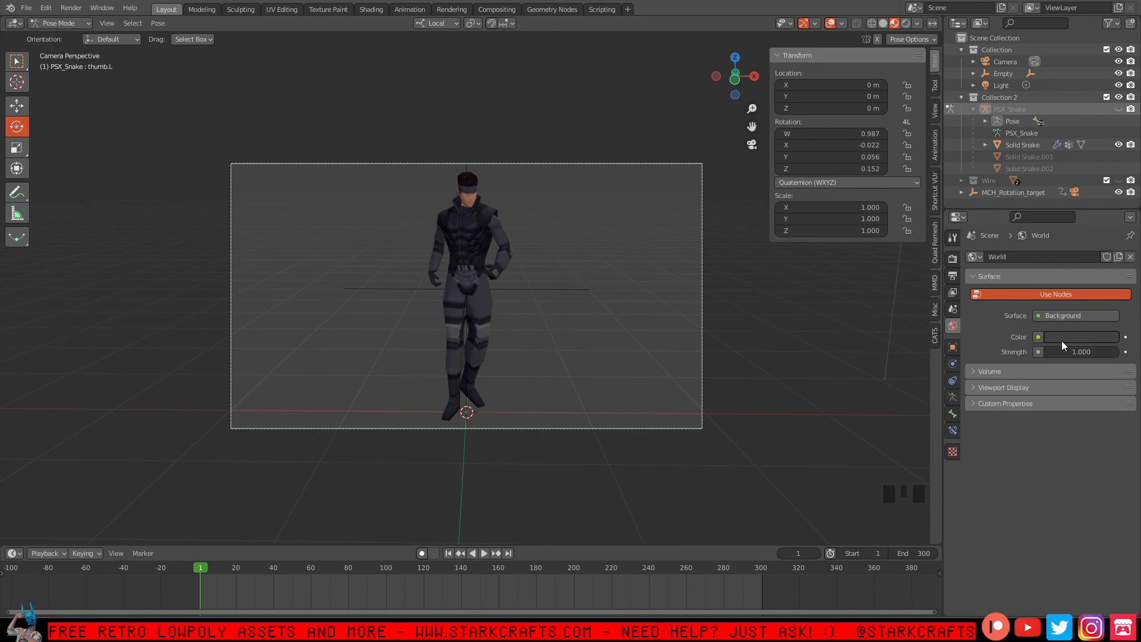
click(1090, 338)
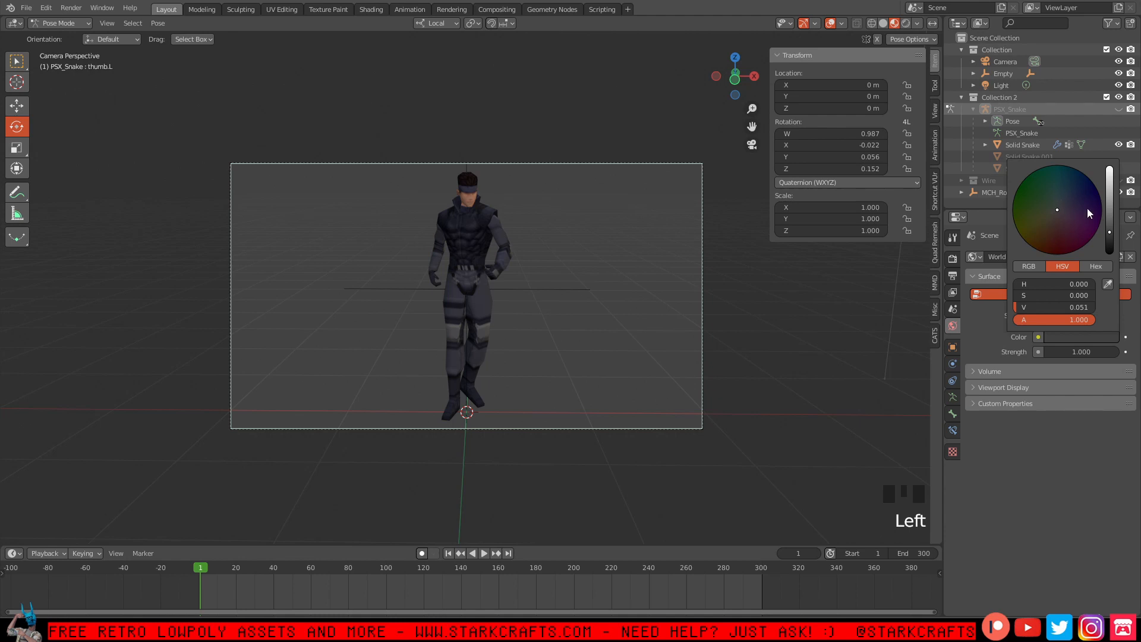
drag(1088, 209, 1047, 175)
mouse_move(1109, 211)
mouse_down()
mouse_move(1110, 175)
mouse_move(1055, 252)
mouse_move(1088, 240)
mouse_up()
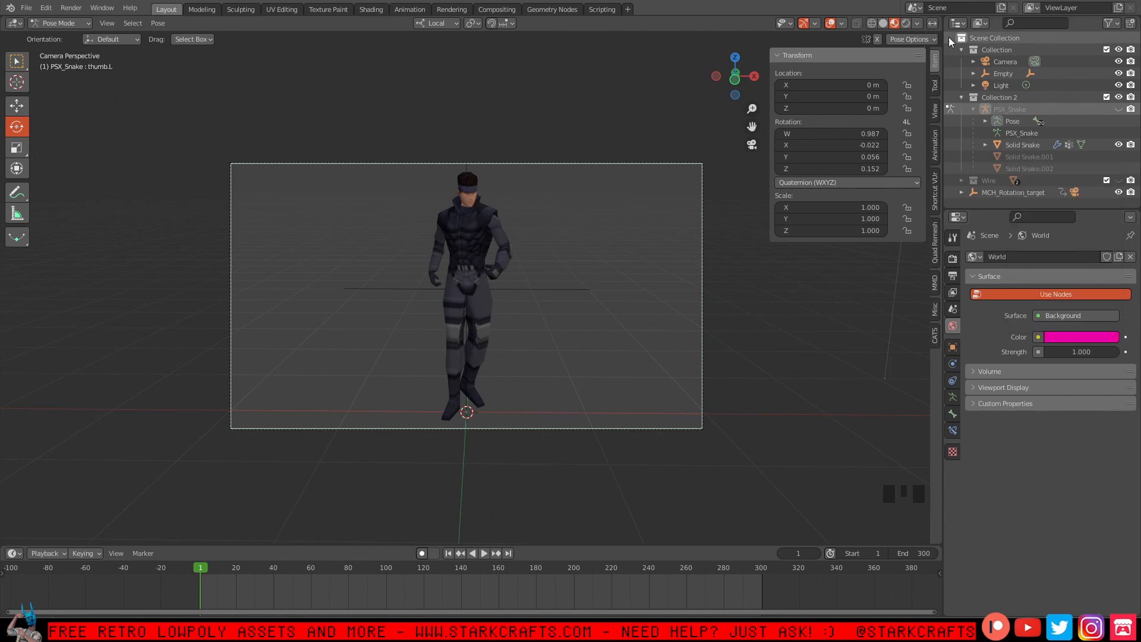
click(906, 24)
click(895, 23)
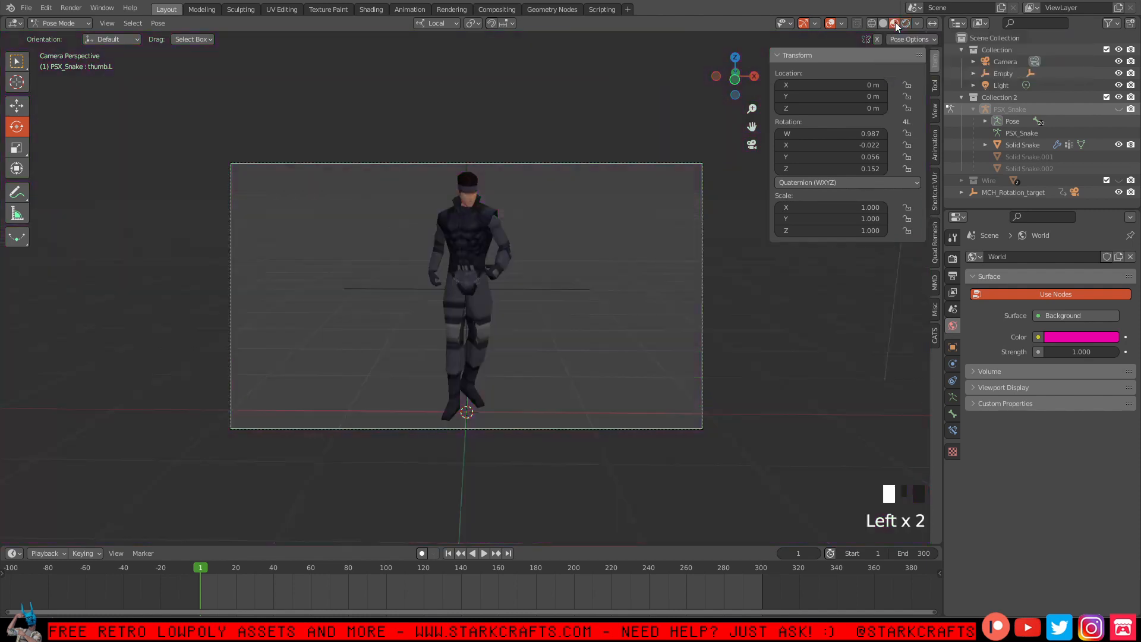
key(ctrl+z)
key(ctrl+z)
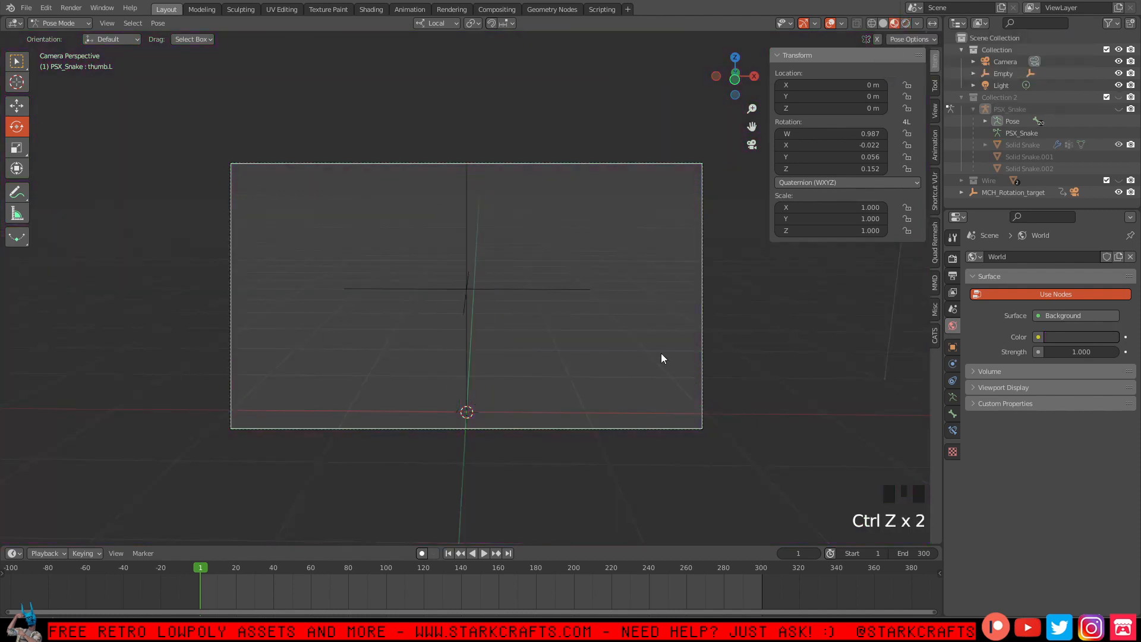
Leave the camera view and unhide Collection 2 together with the PSX_Snake armature.
key(KP_0)
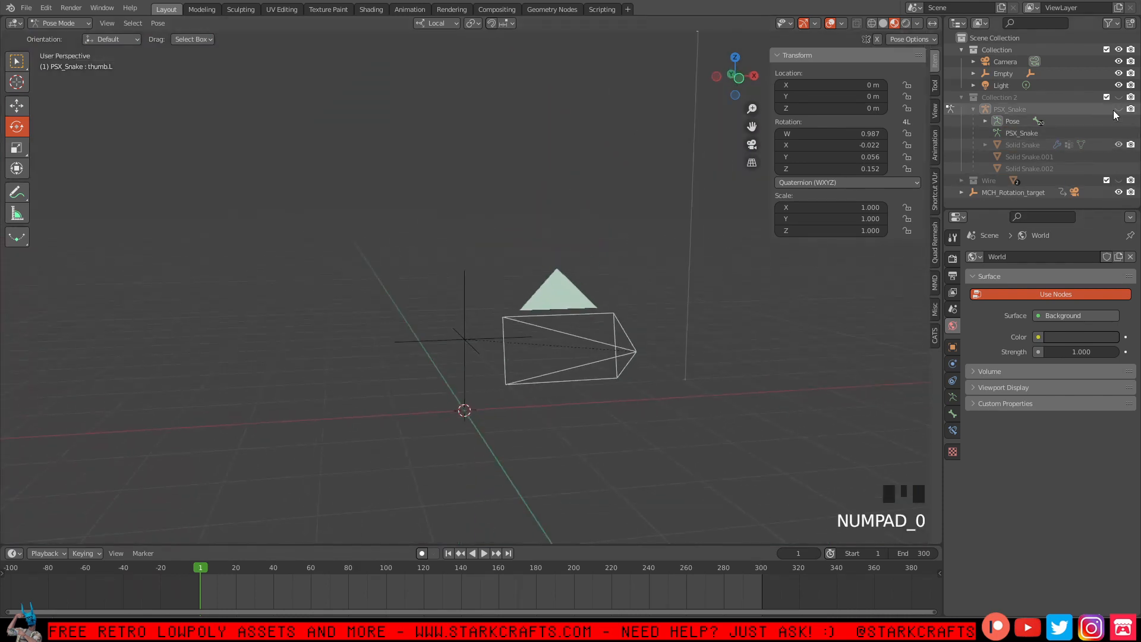
click(964, 247)
click(1119, 97)
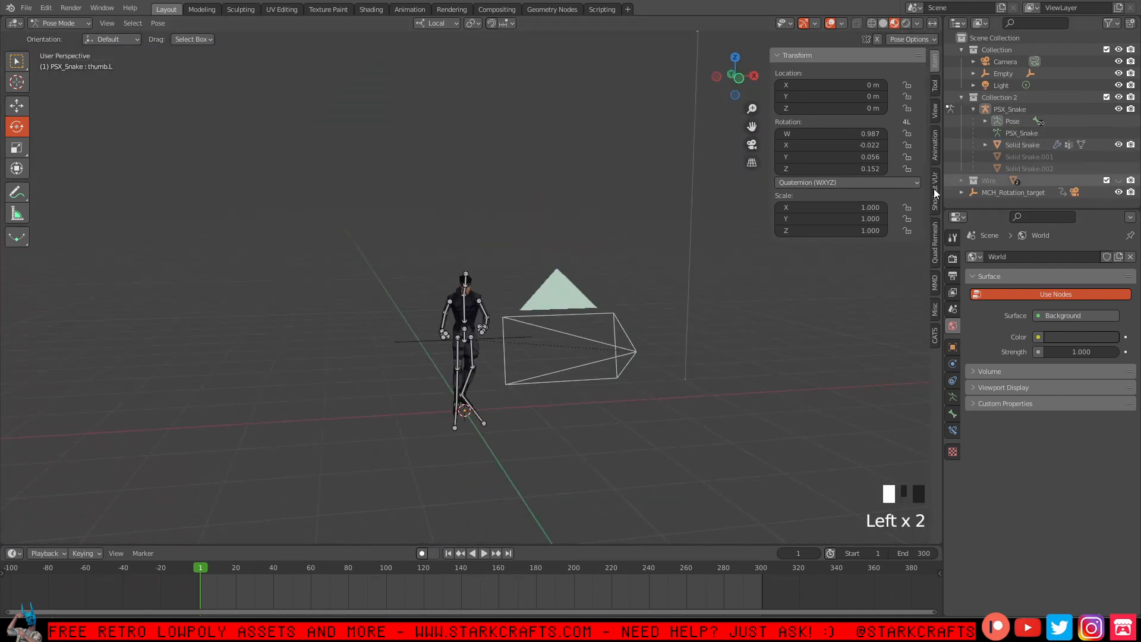
Move the timeline's playhead to frame 0.
middle_drag(684, 380, 411, 394)
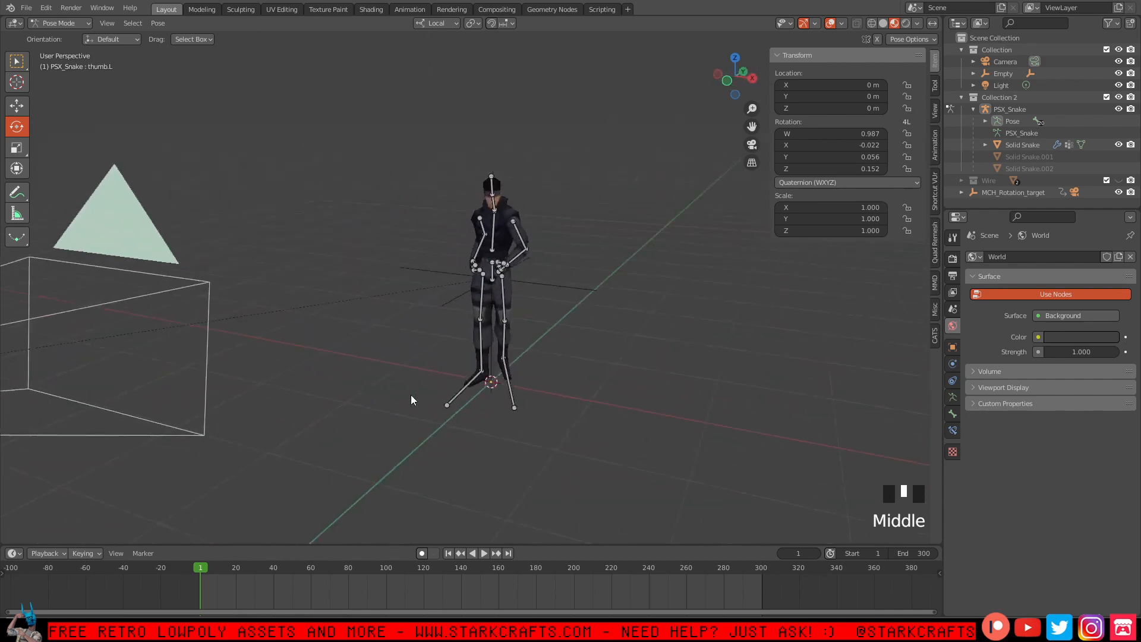
middle_drag(634, 369, 234, 528)
mouse_move(199, 572)
mouse_down()
mouse_move(630, 565)
mouse_move(198, 573)
mouse_up()
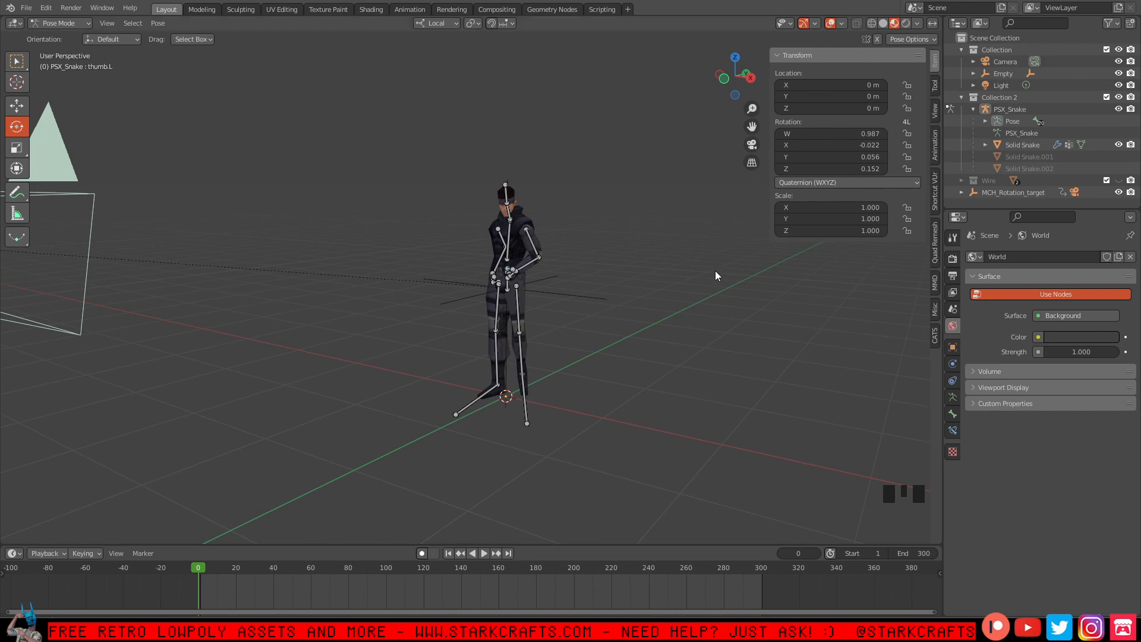
middle_drag(689, 262, 500, 297)
scroll(590, 301, down, 3)
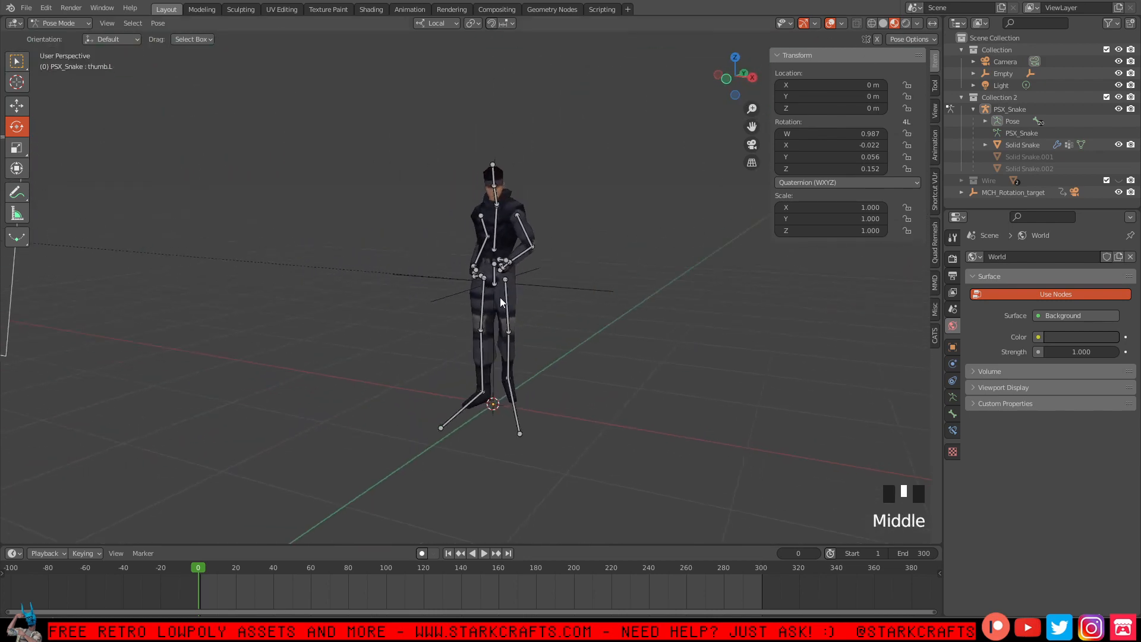
Enlarge the Outliner, collapse Collection 2 and rename it "Charachter".
drag(997, 211, 997, 268)
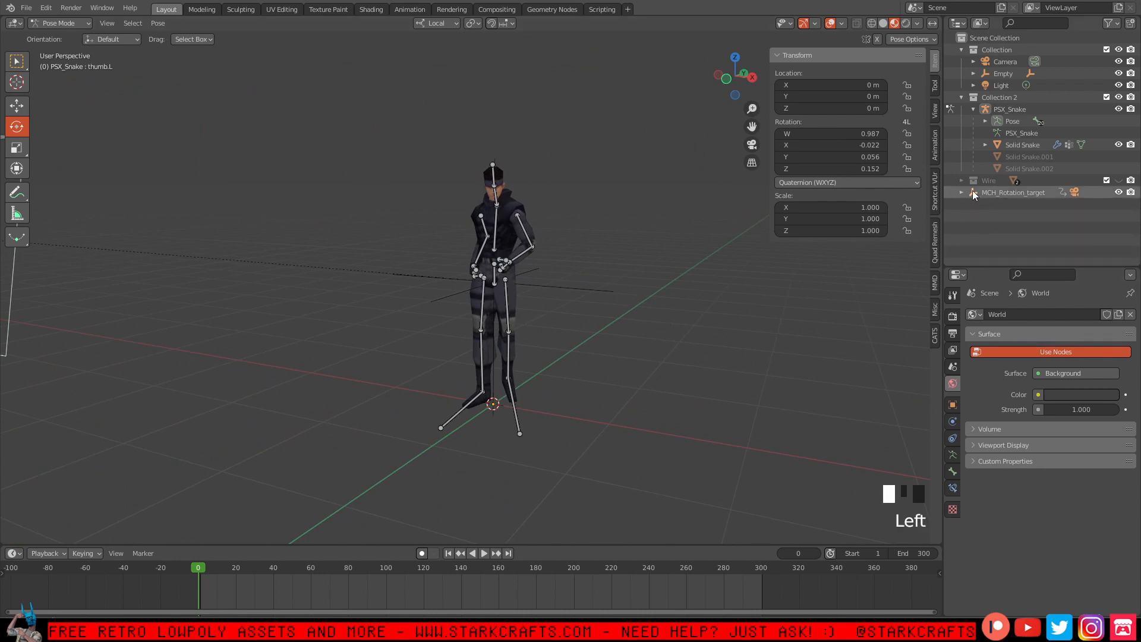
click(962, 96)
click(997, 95)
double_click(999, 96)
text(Charch)
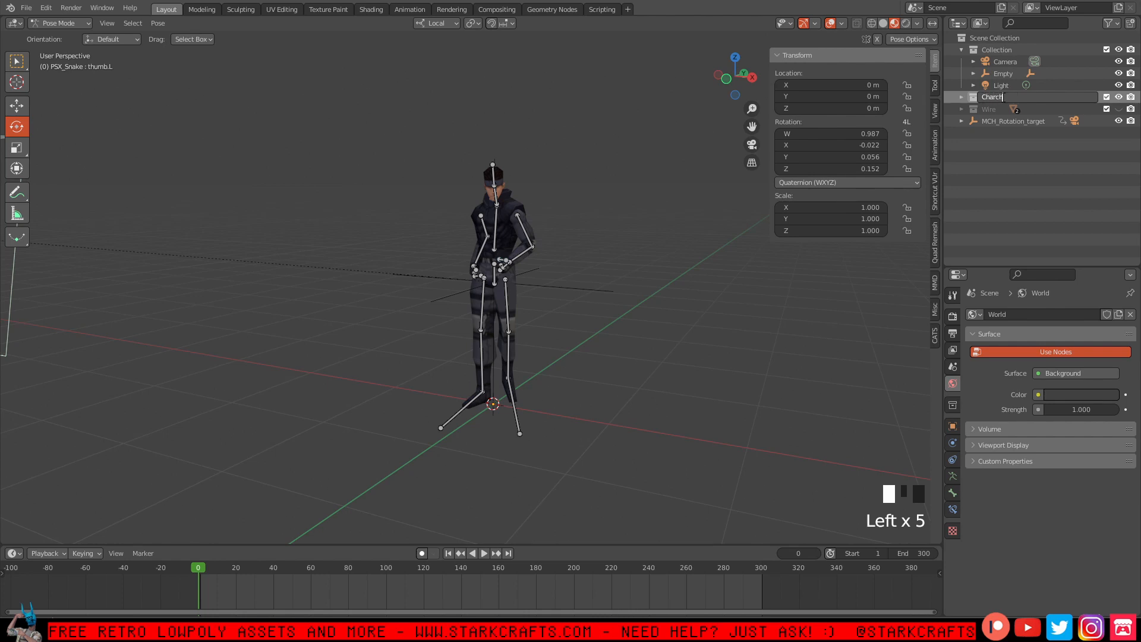
key(BackSpace)
key(BackSpace)
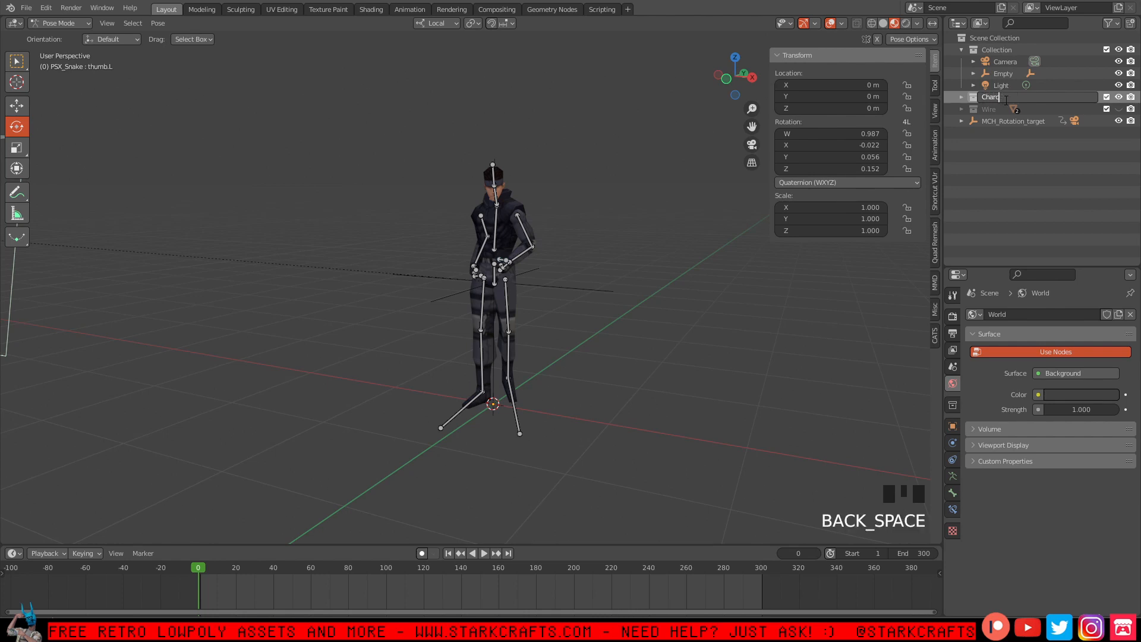
text(acter)
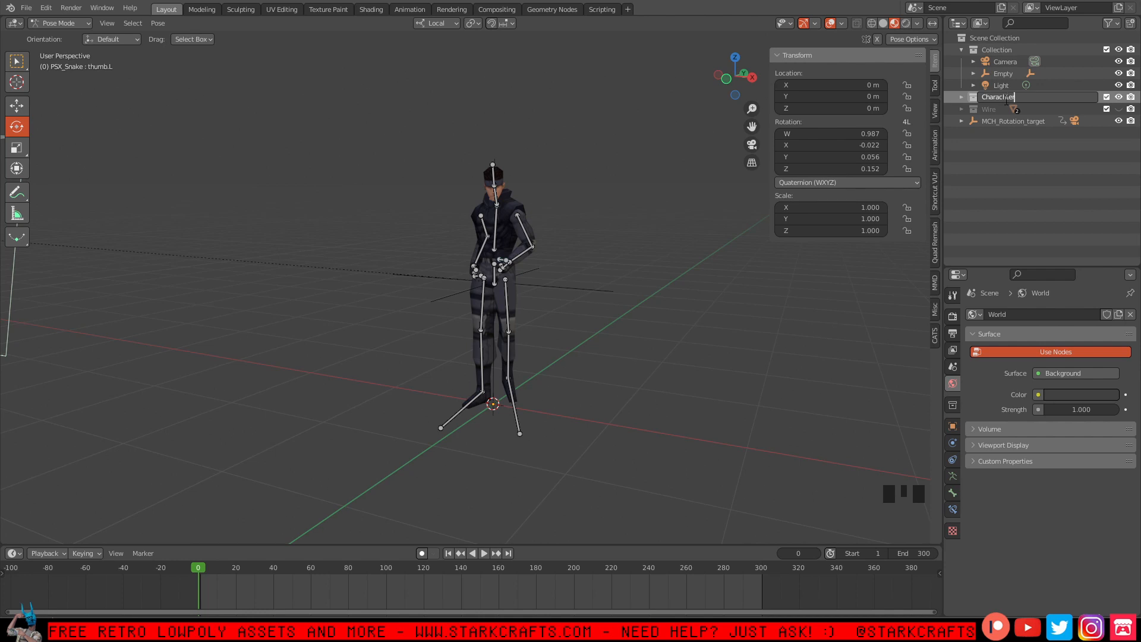
click(1048, 177)
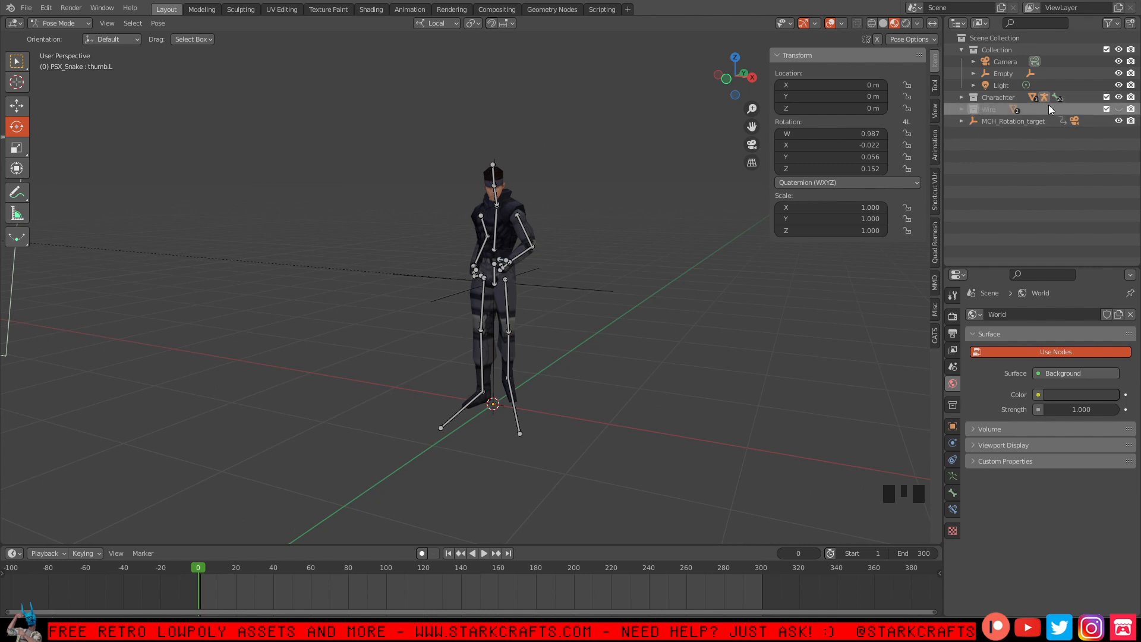
Exclude the Wire collection from the view layer and disable it in renders.
click(1107, 109)
click(1132, 109)
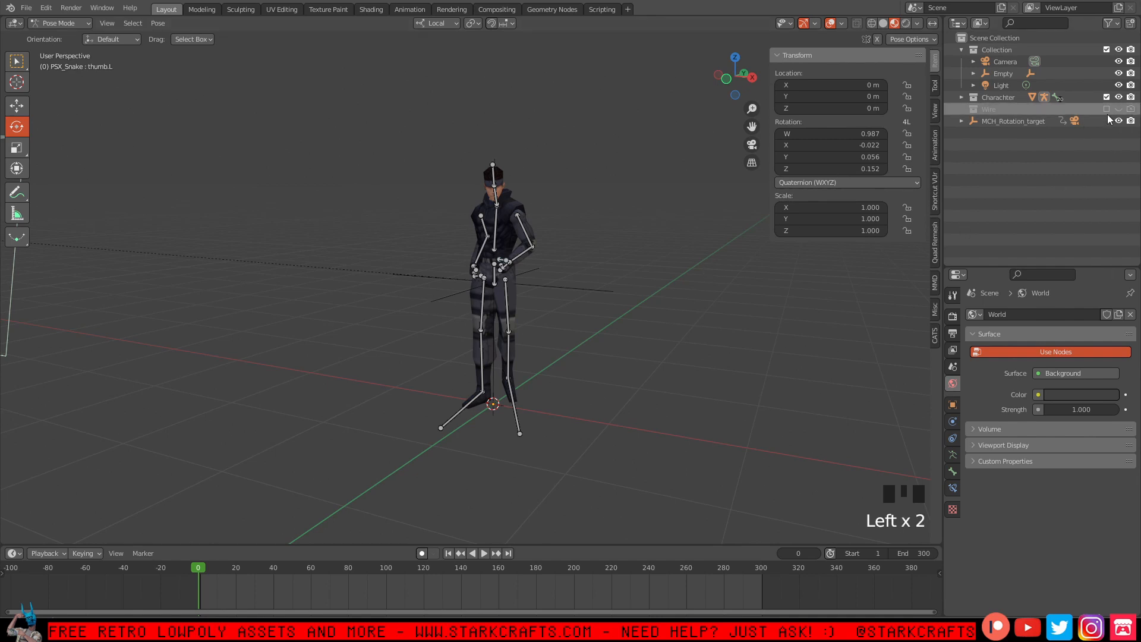
click(1108, 109)
click(1108, 110)
click(1109, 110)
click(1109, 110)
click(1132, 109)
click(1132, 110)
click(1132, 109)
click(1132, 109)
click(1132, 110)
click(1132, 110)
click(1132, 109)
click(1132, 109)
click(1132, 109)
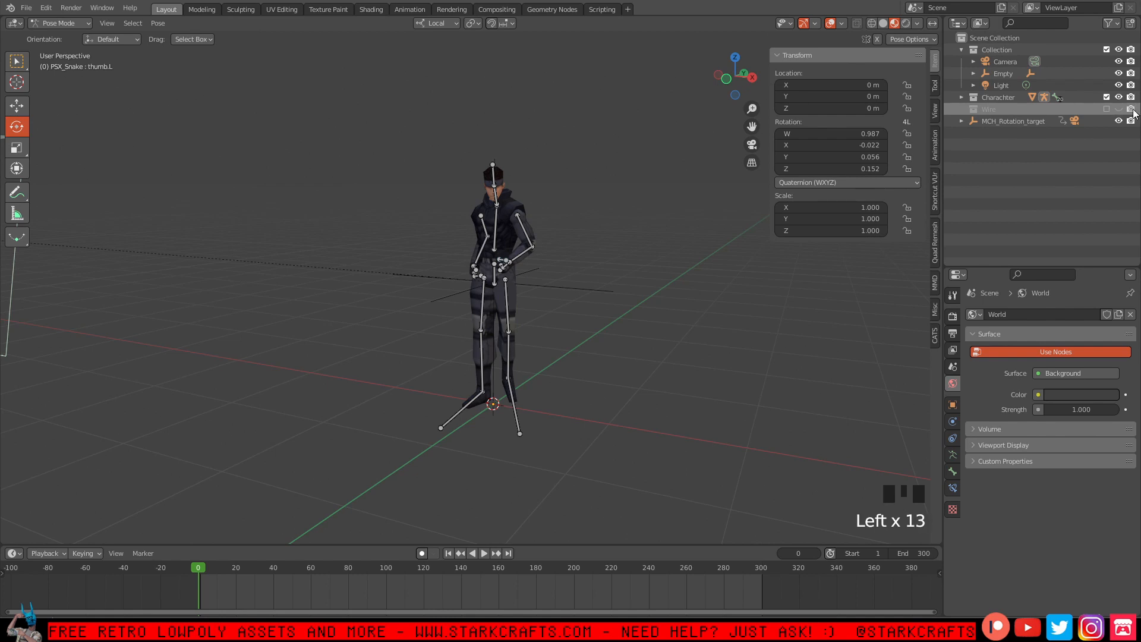
click(1132, 109)
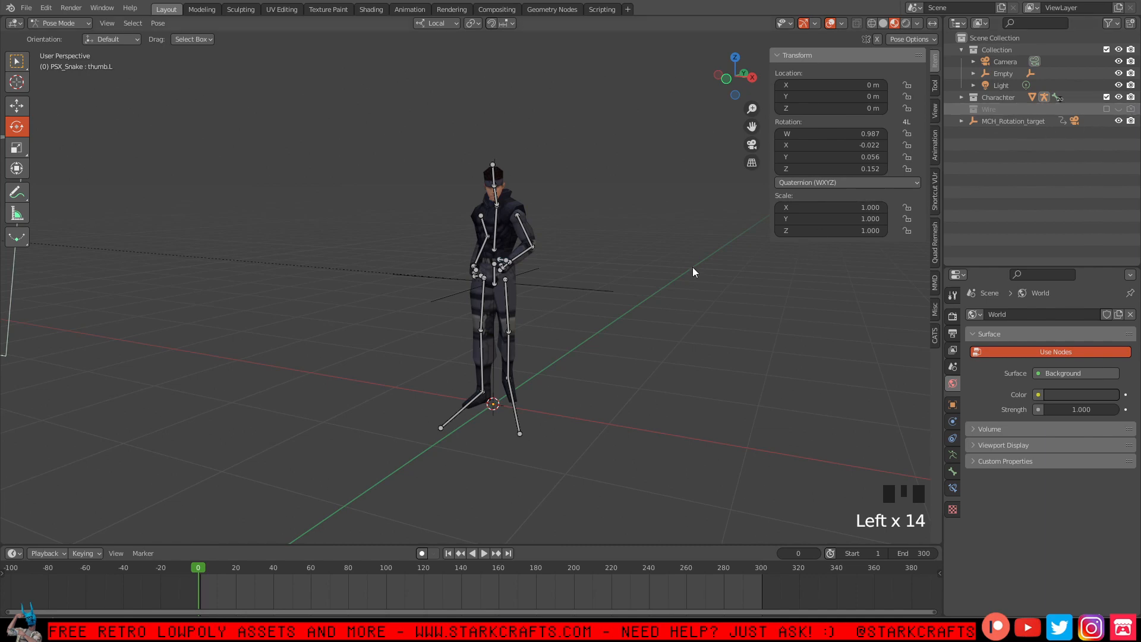
Render a test image of the current frame and close the render result.
middle_drag(694, 270, 501, 340)
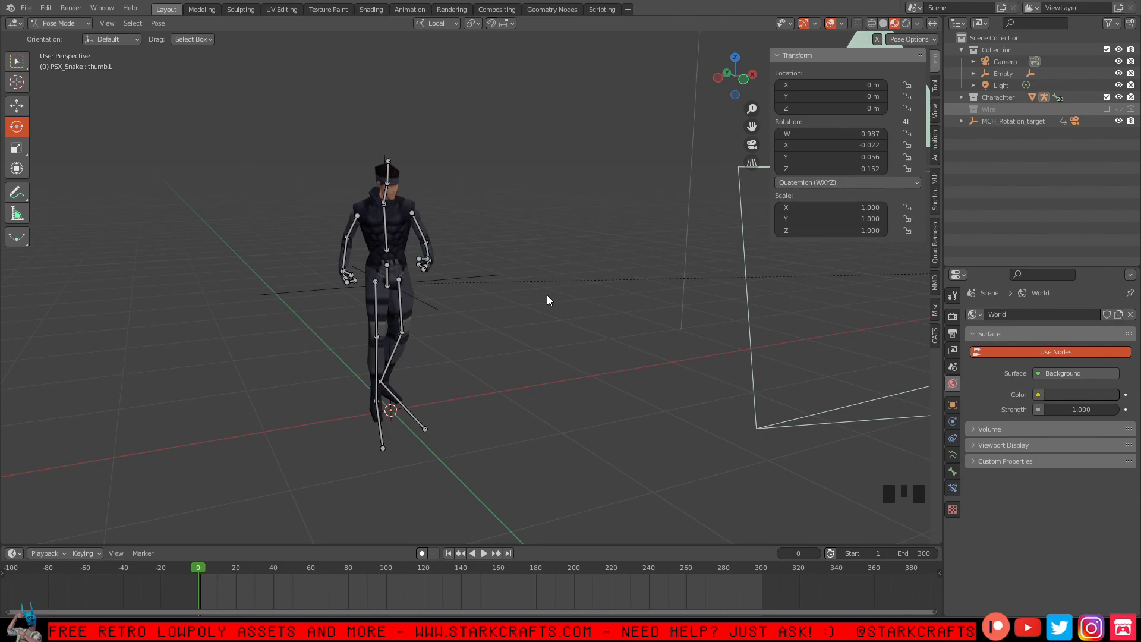
key(F12)
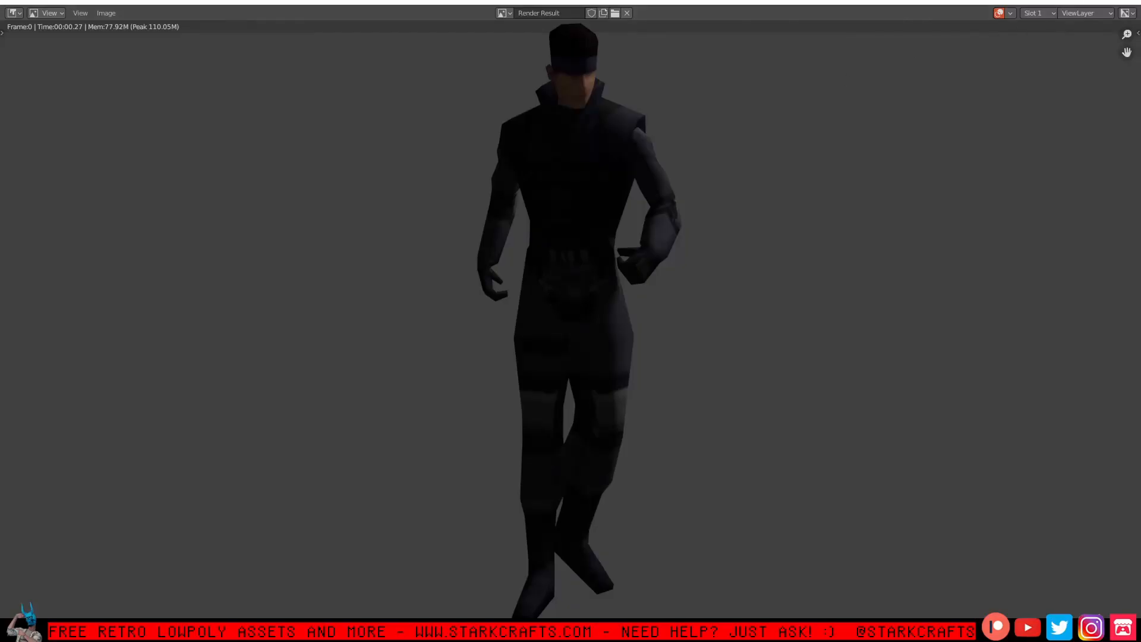
key(Escape)
middle_drag(466, 280, 566, 235)
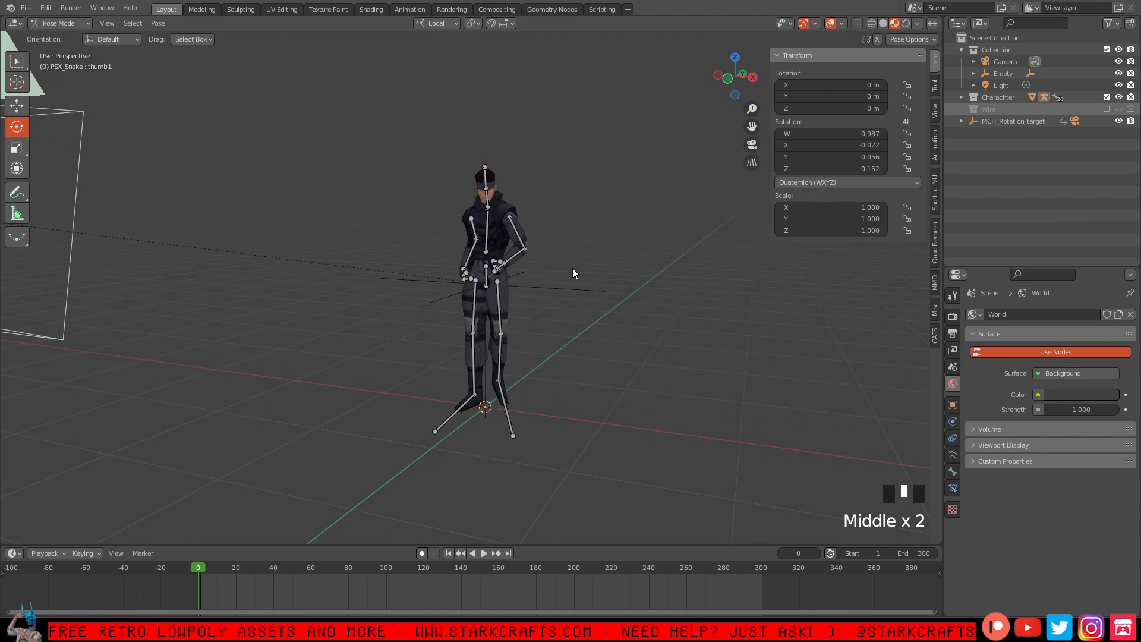
click(519, 227)
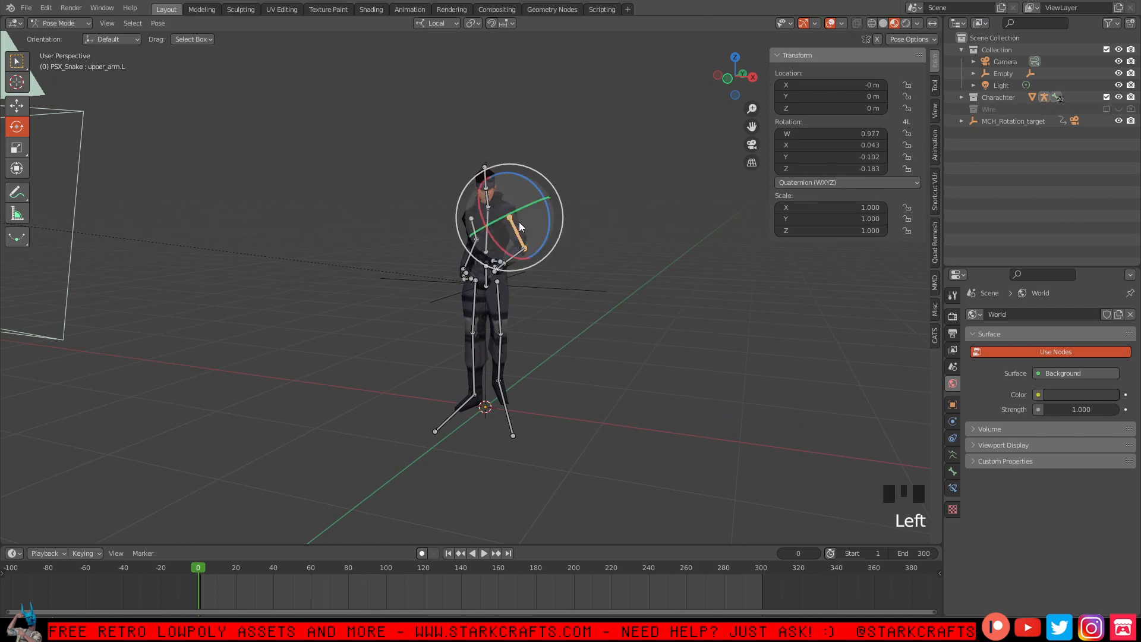
click(519, 223)
click(519, 222)
click(548, 257)
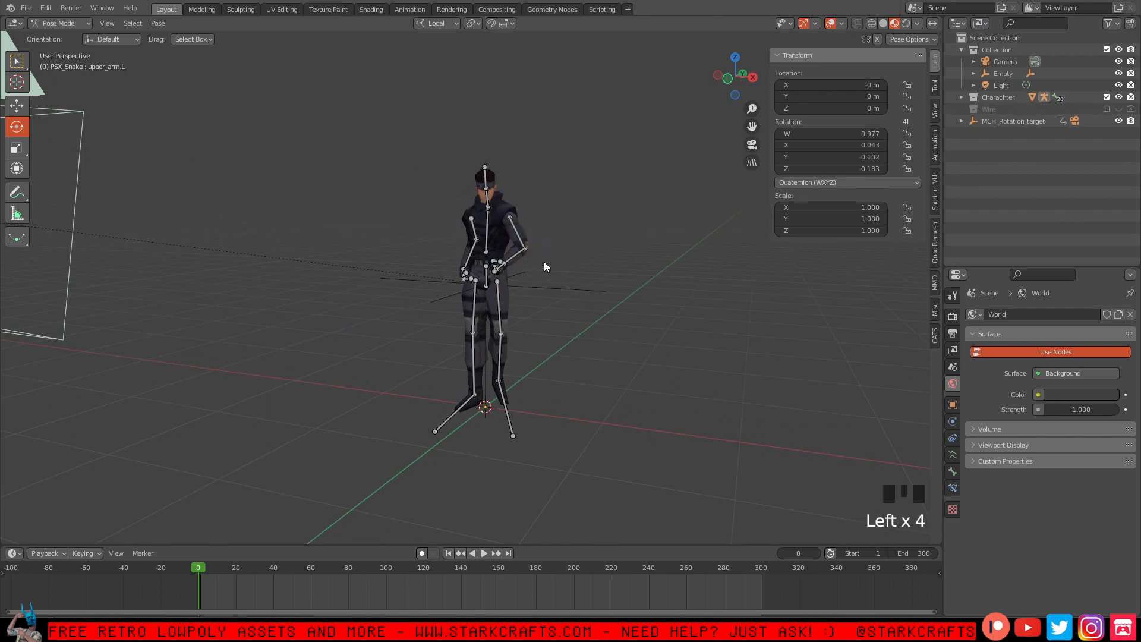
click(490, 249)
click(499, 241)
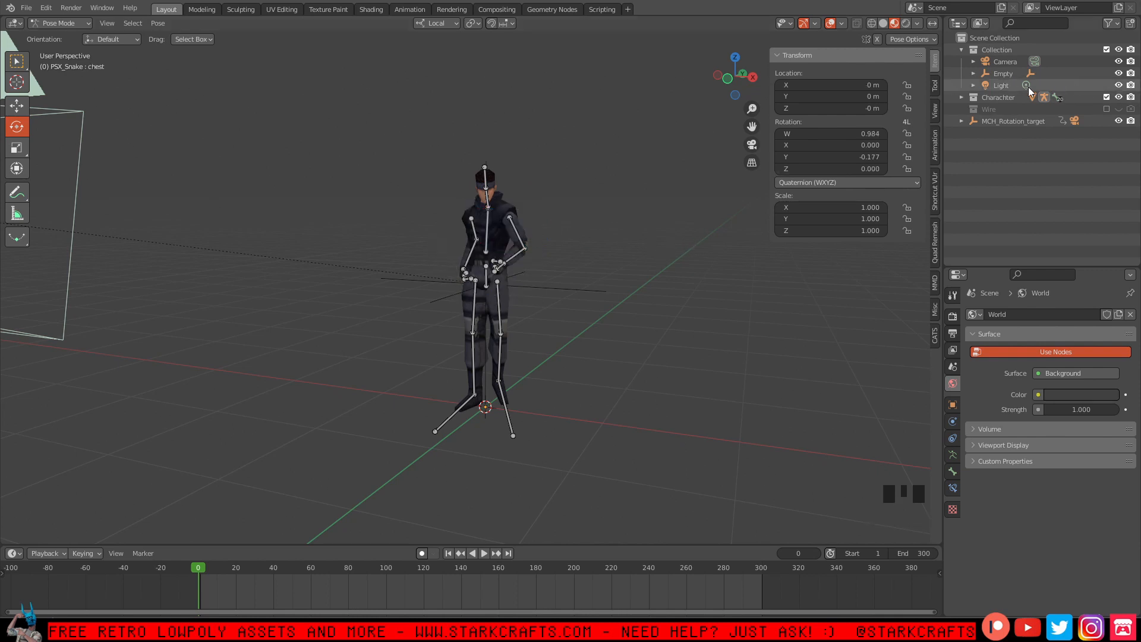
Select the Light object and move it in front of and above the character, to about Y -2.77 m and Z 2.94 m.
click(1007, 87)
click(973, 88)
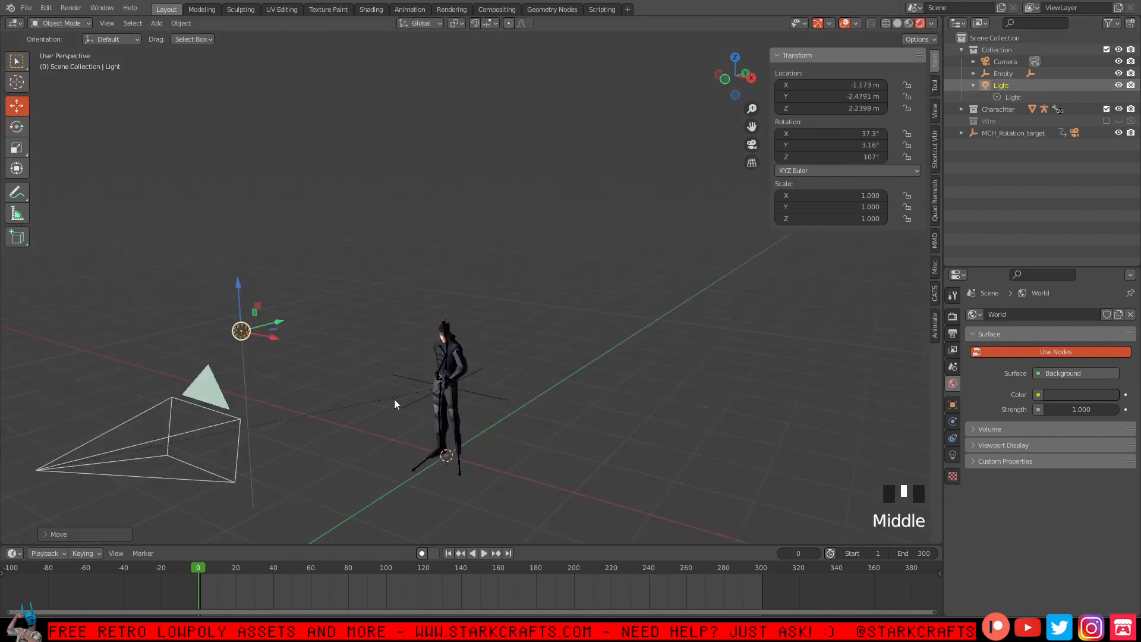
middle_drag(395, 400, 435, 375)
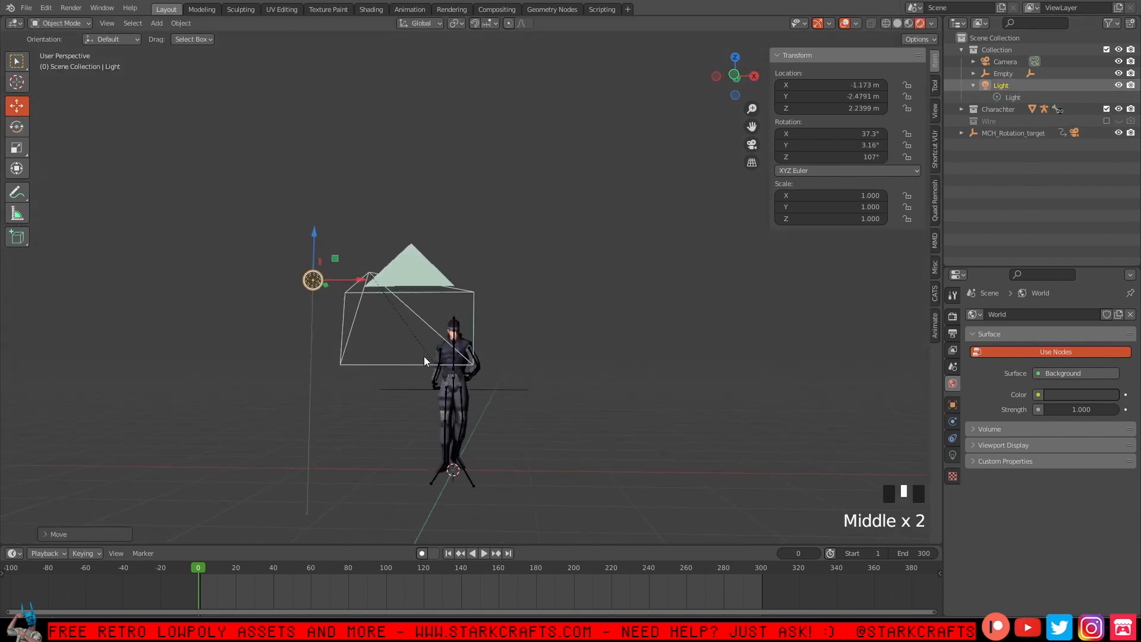
middle_drag(485, 323, 418, 290)
scroll(364, 382, down, 2)
drag(429, 281, 466, 295)
middle_drag(466, 295, 609, 219)
drag(608, 219, 612, 89)
scroll(612, 89, up, 3)
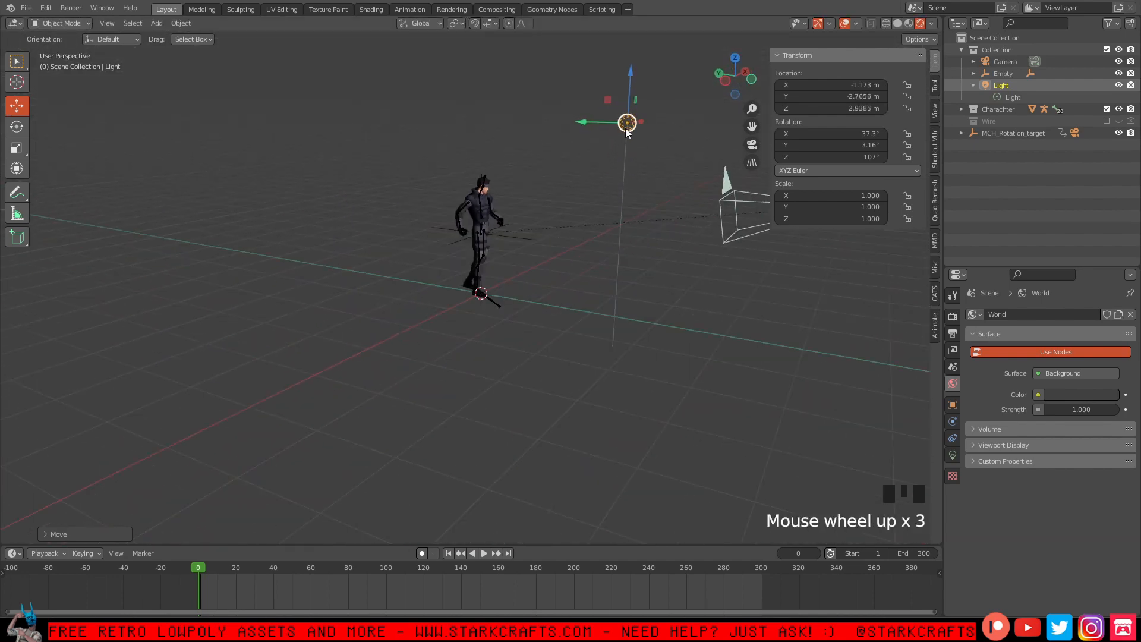
Duplicate the light and place the copy low on the character's other side, at about X 2.97 m, Y -1.04 m, Z 0.36 m.
middle_drag(613, 89, 433, 364)
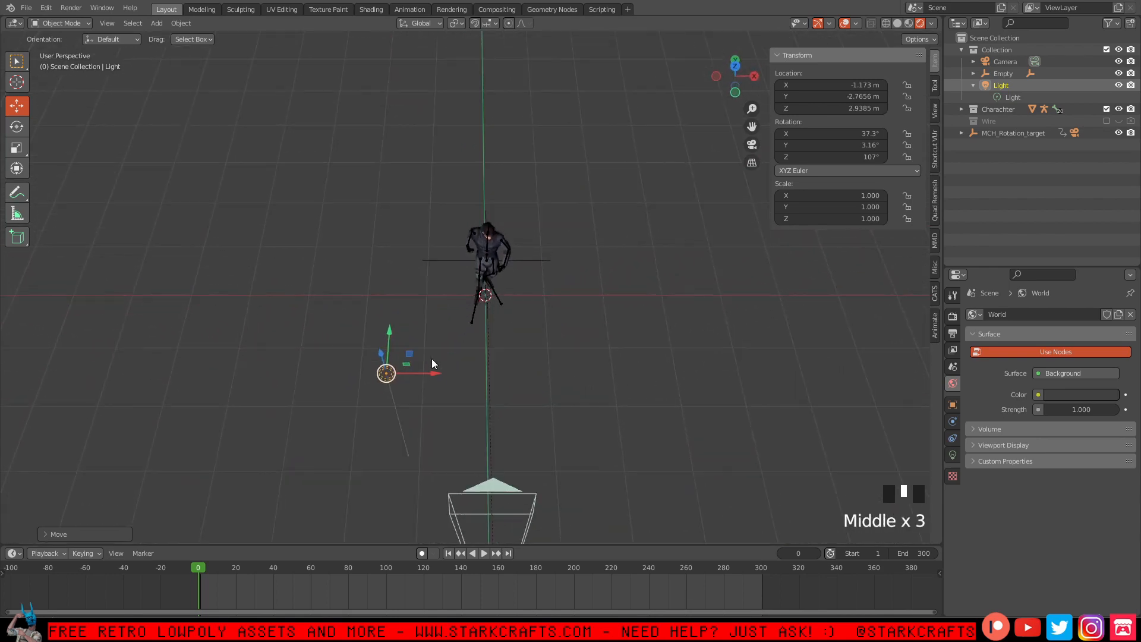
key(shift+d)
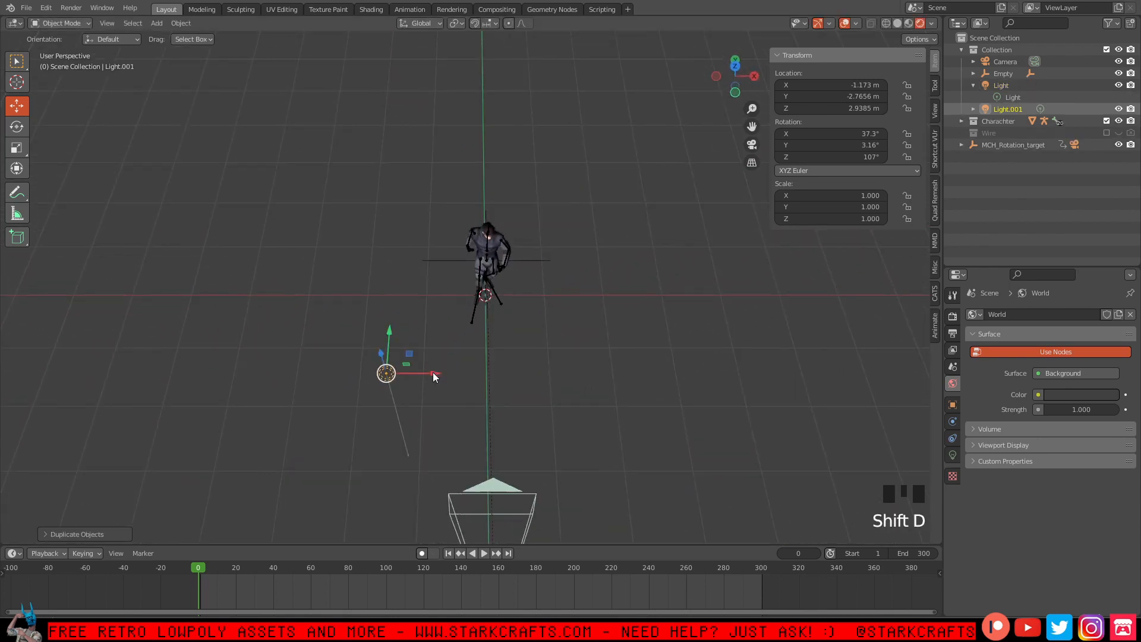
key(x)
click(627, 379)
drag(759, 326, 729, 201)
middle_drag(729, 201, 685, 81)
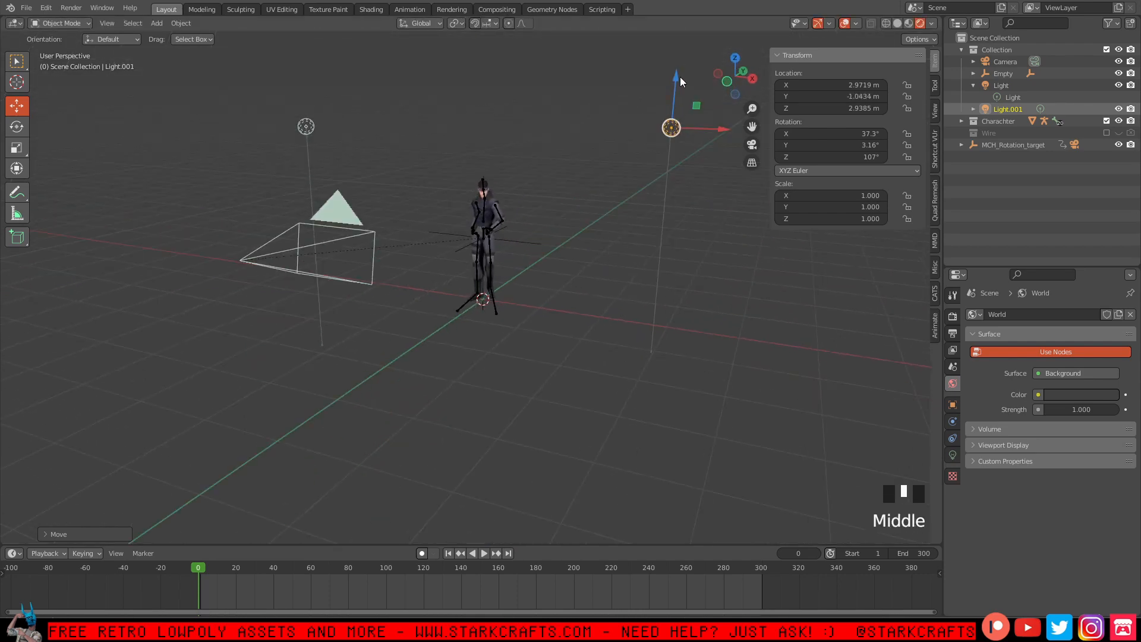
drag(680, 77, 657, 277)
Duplicate the low side light and place the copy behind the character, at about X 0.04 m, Y 3.90 m, Z 1.72 m.
middle_drag(657, 277, 535, 319)
key(shift+d)
right_click(398, 352)
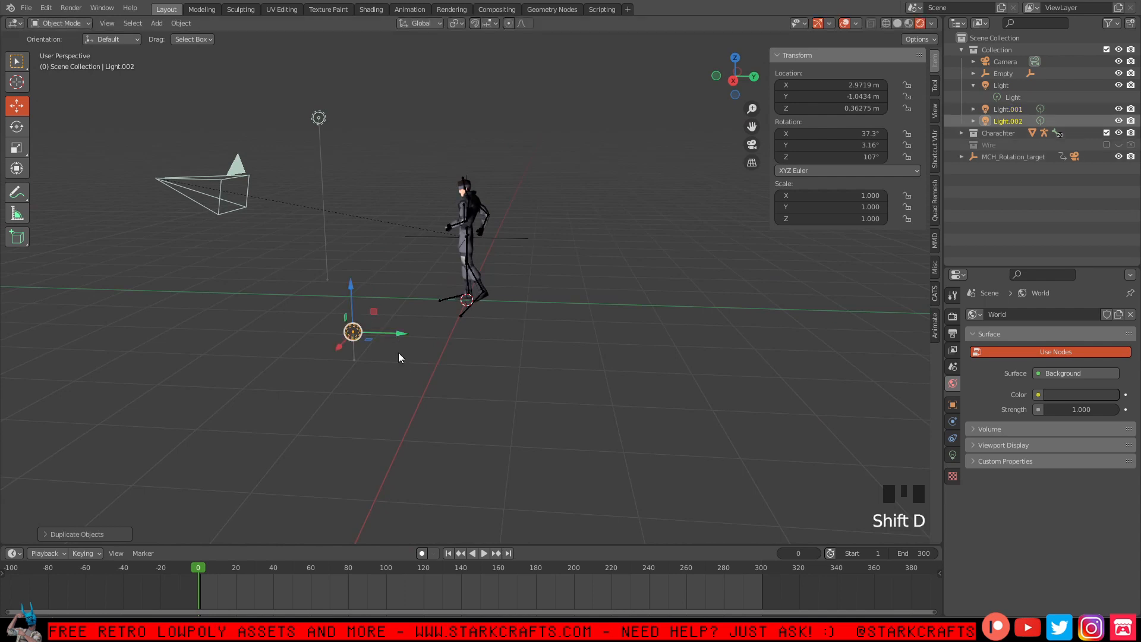
drag(405, 331, 808, 396)
middle_drag(808, 396, 299, 361)
drag(217, 423, 520, 429)
middle_drag(525, 430, 611, 381)
drag(679, 329, 693, 328)
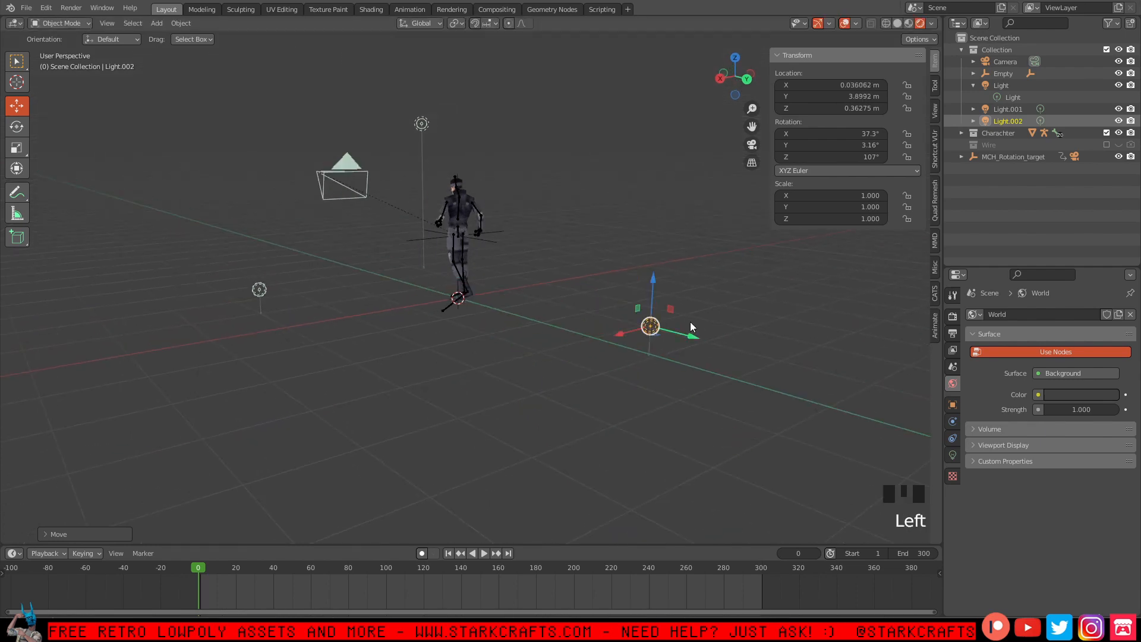
drag(656, 278, 624, 160)
middle_drag(392, 282, 474, 248)
scroll(757, 270, up, 2)
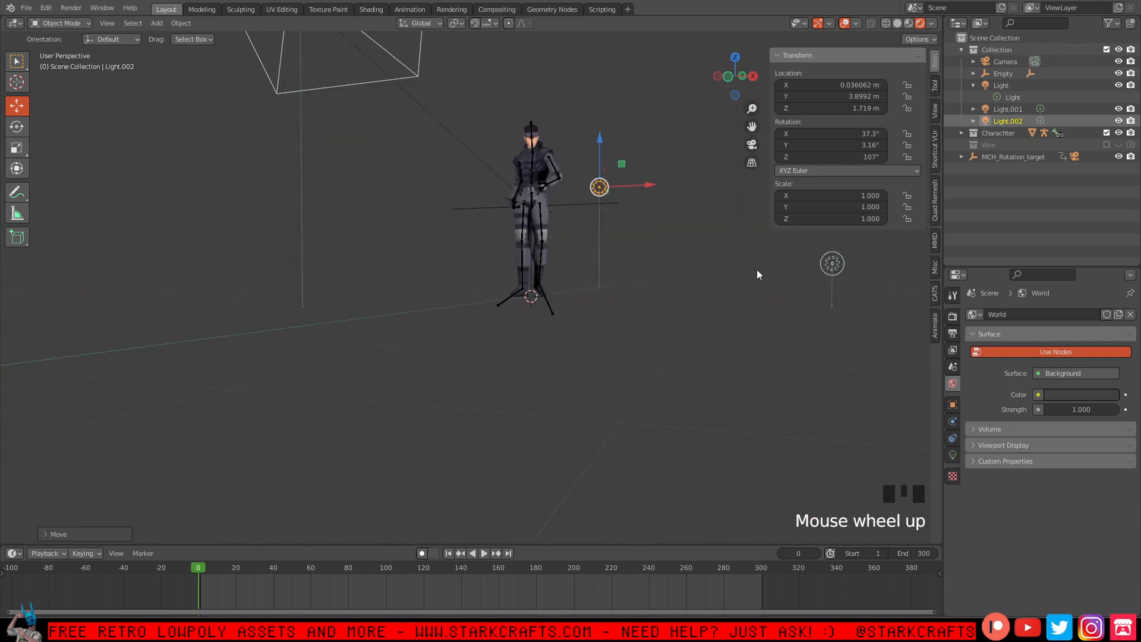
Set the color of the low side light Light.001 to a fully saturated cyan with a hue of 0.502.
shift+middle_drag(756, 270, 651, 328)
click(669, 329)
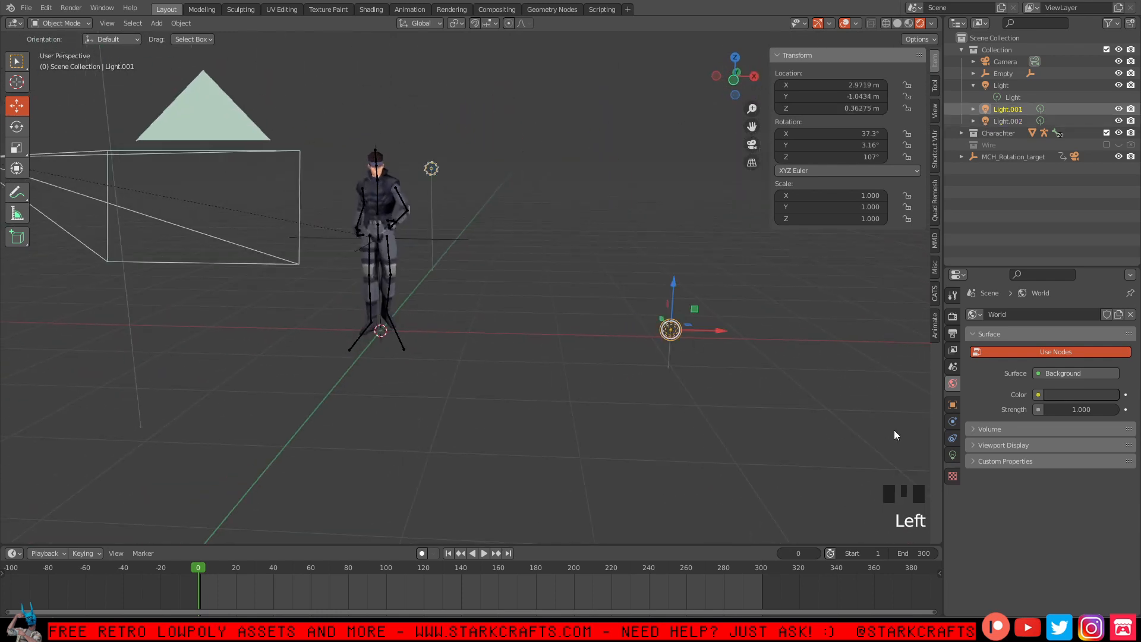
click(953, 456)
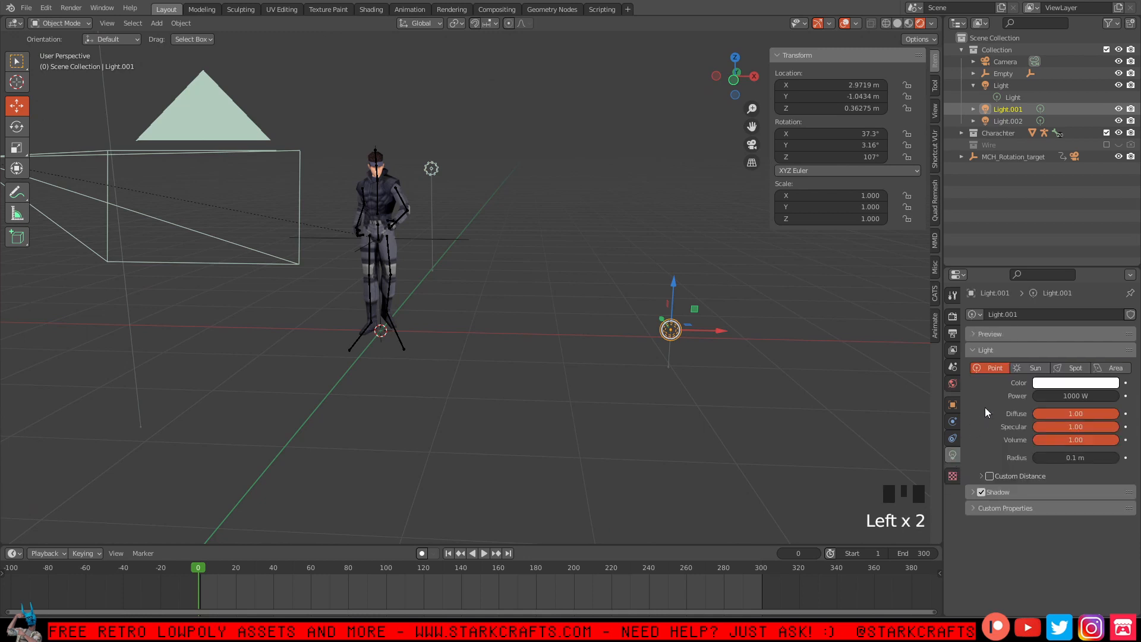
click(1055, 384)
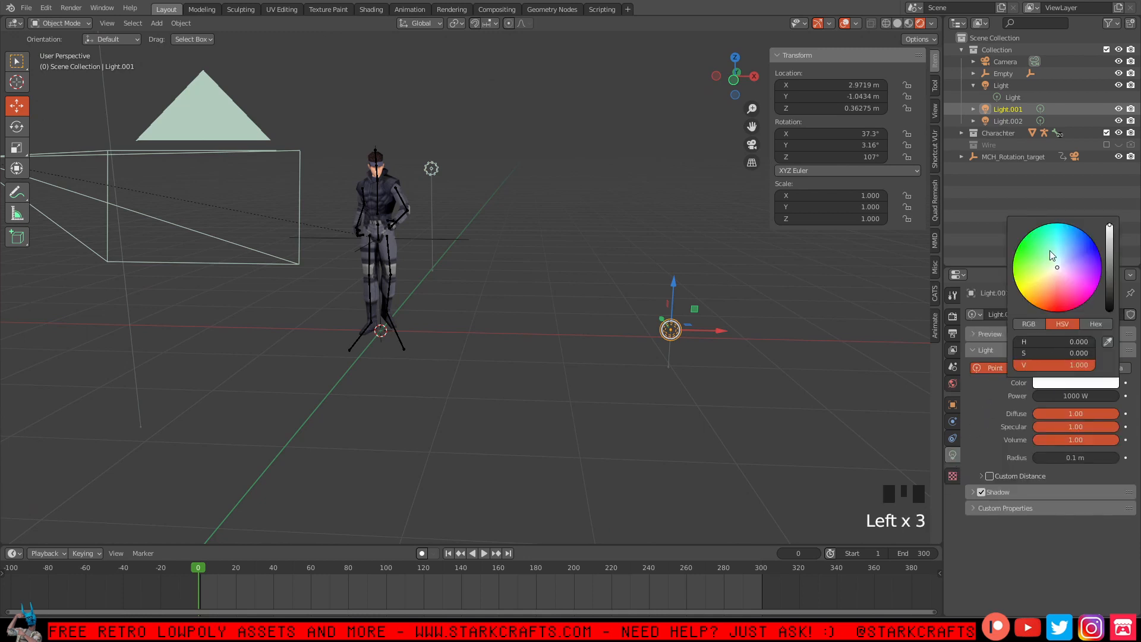
drag(1050, 251, 1057, 224)
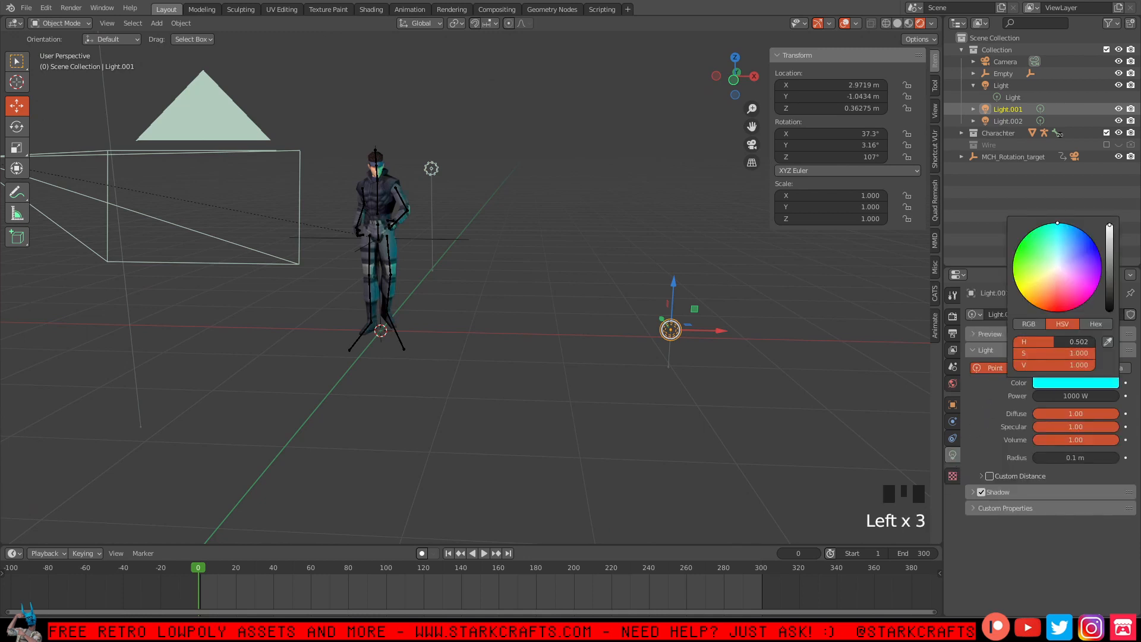
Render a test image of the current frame with the cyan side light and close the render result.
middle_drag(447, 320, 323, 338)
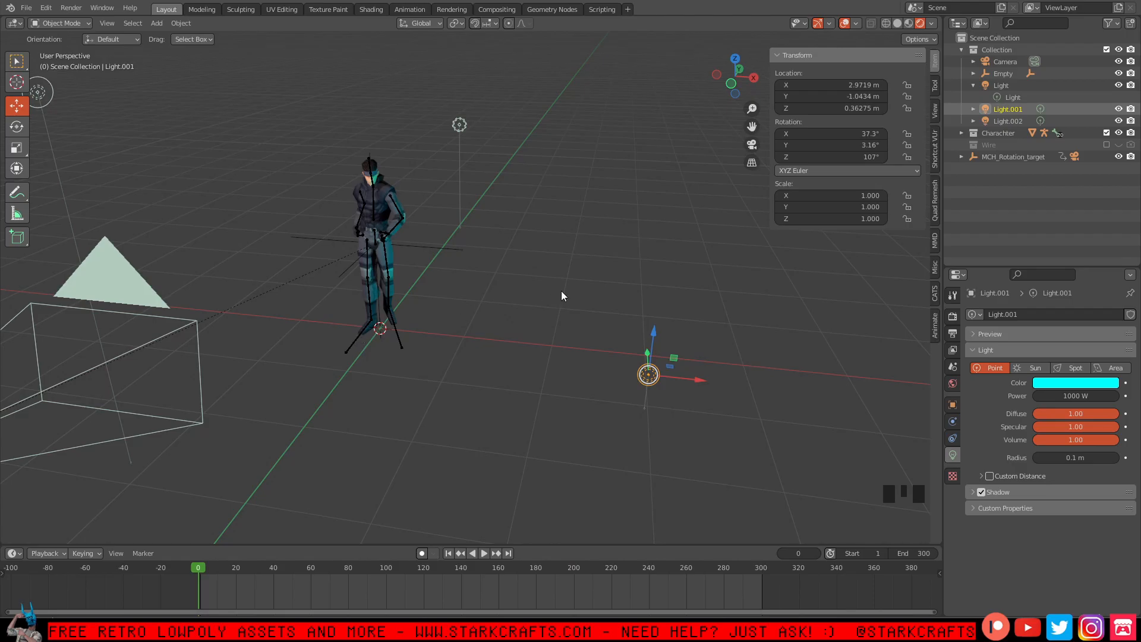
key(F12)
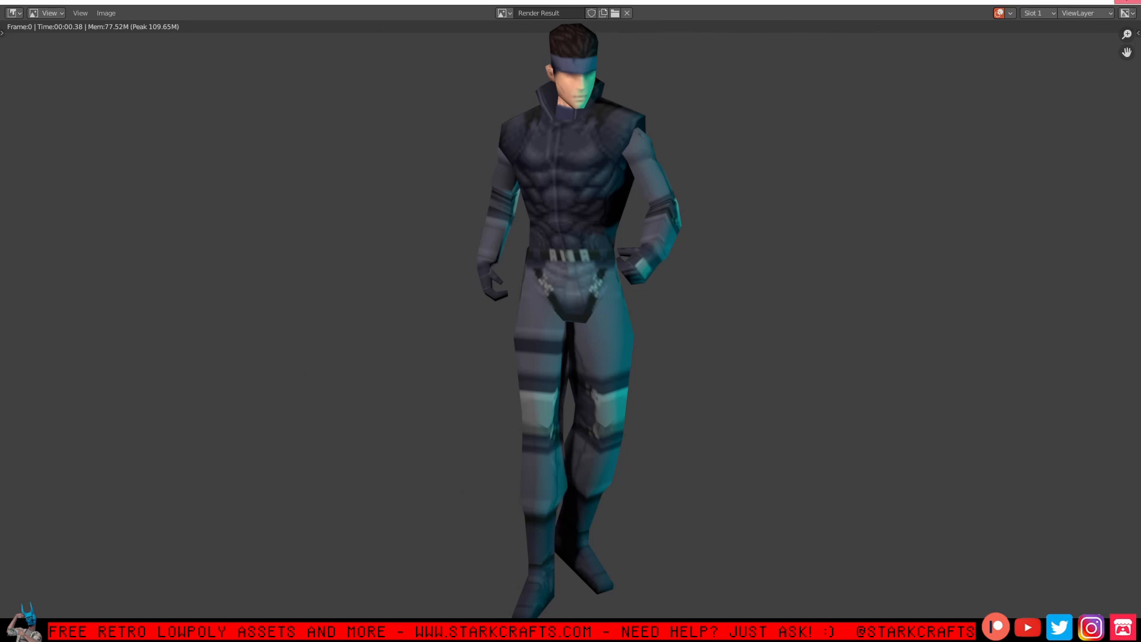
click(1128, 1)
Examine the placement of the front, side and back lights around the character from several angles, selecting them in turn.
middle_drag(448, 349, 415, 320)
scroll(469, 333, up, 2)
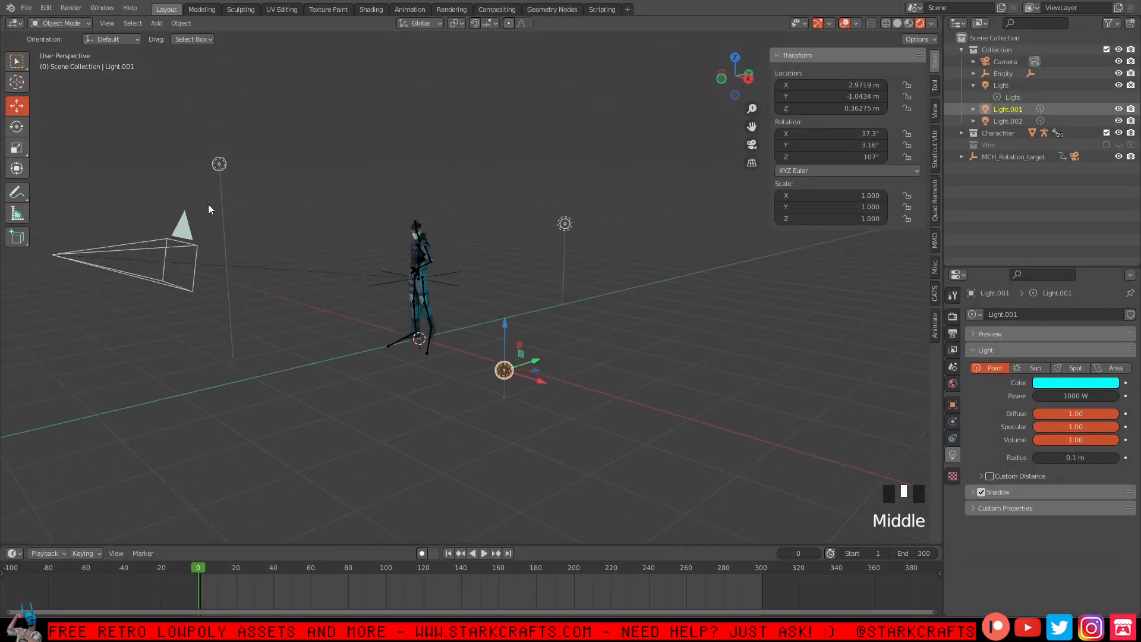
click(220, 166)
middle_drag(221, 169, 319, 189)
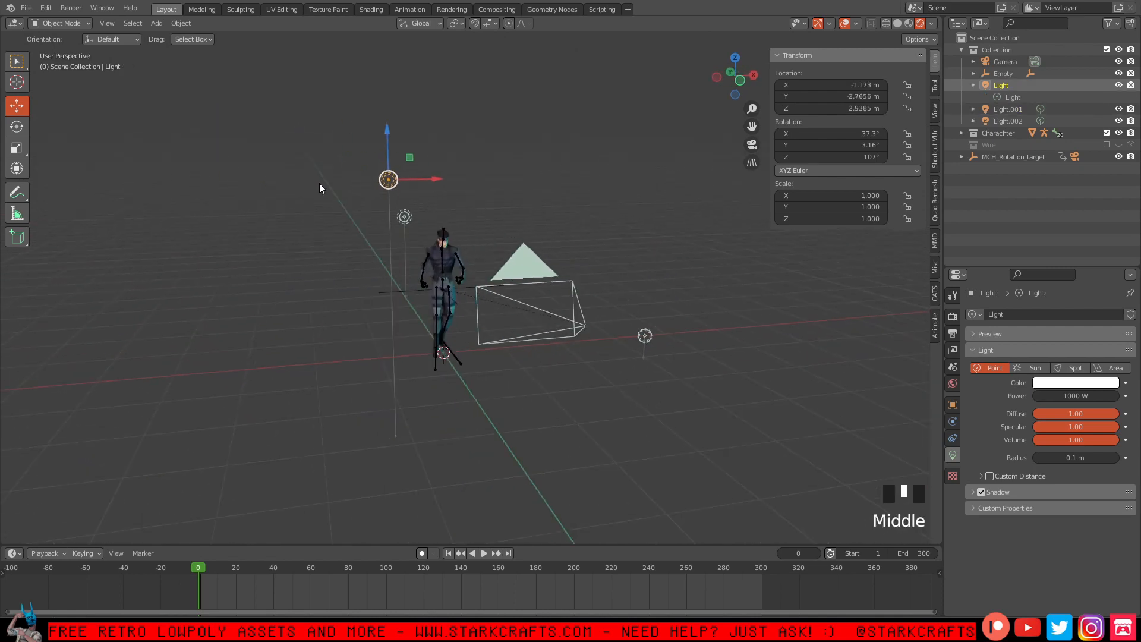
middle_drag(424, 169, 452, 190)
click(646, 334)
middle_drag(646, 334, 482, 367)
click(614, 253)
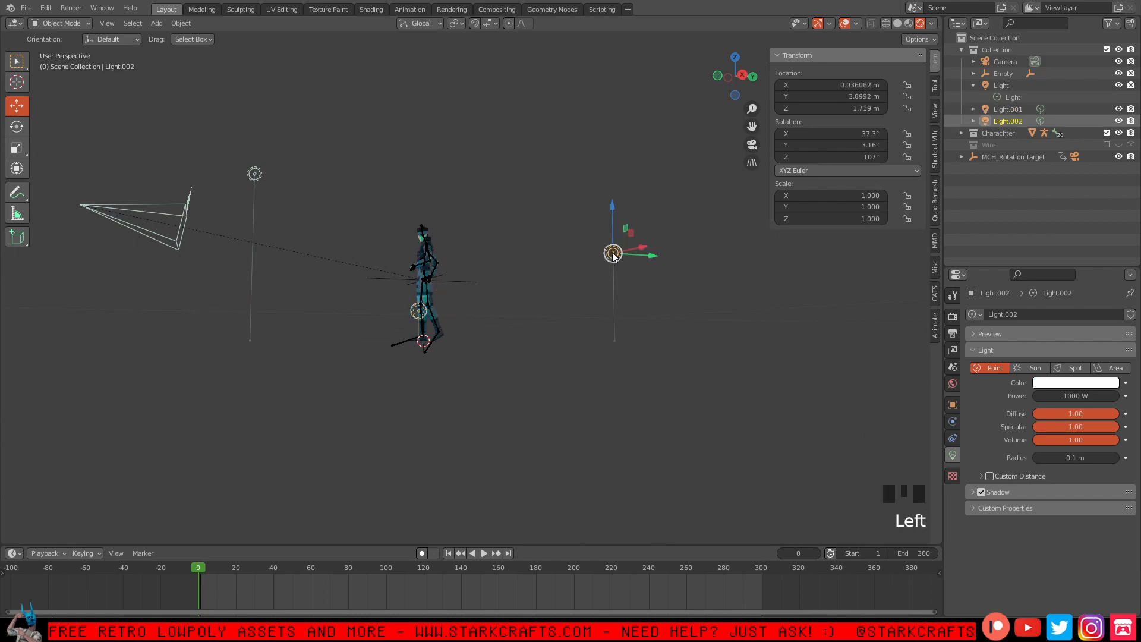
middle_drag(614, 253, 483, 305)
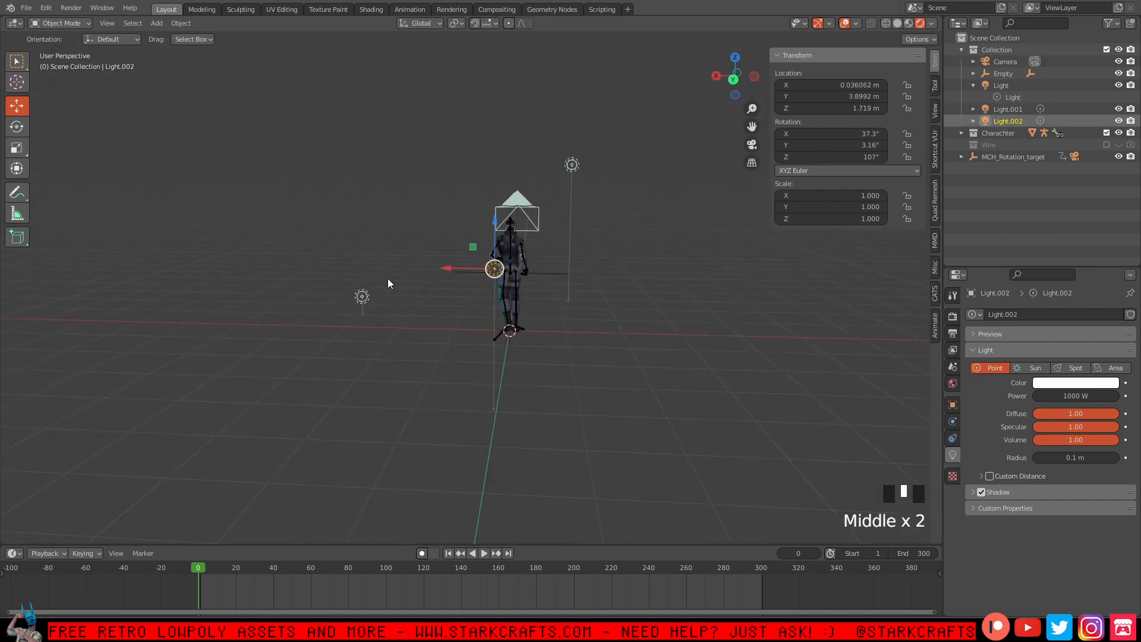
middle_drag(388, 283, 549, 374)
click(623, 350)
click(286, 165)
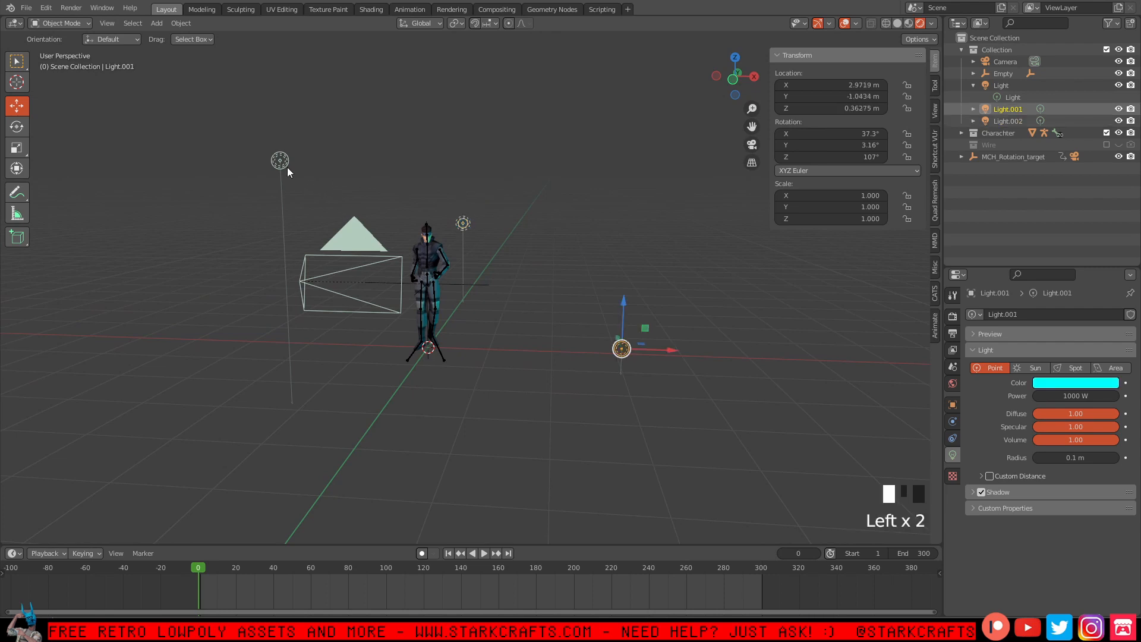
middle_drag(556, 311, 668, 350)
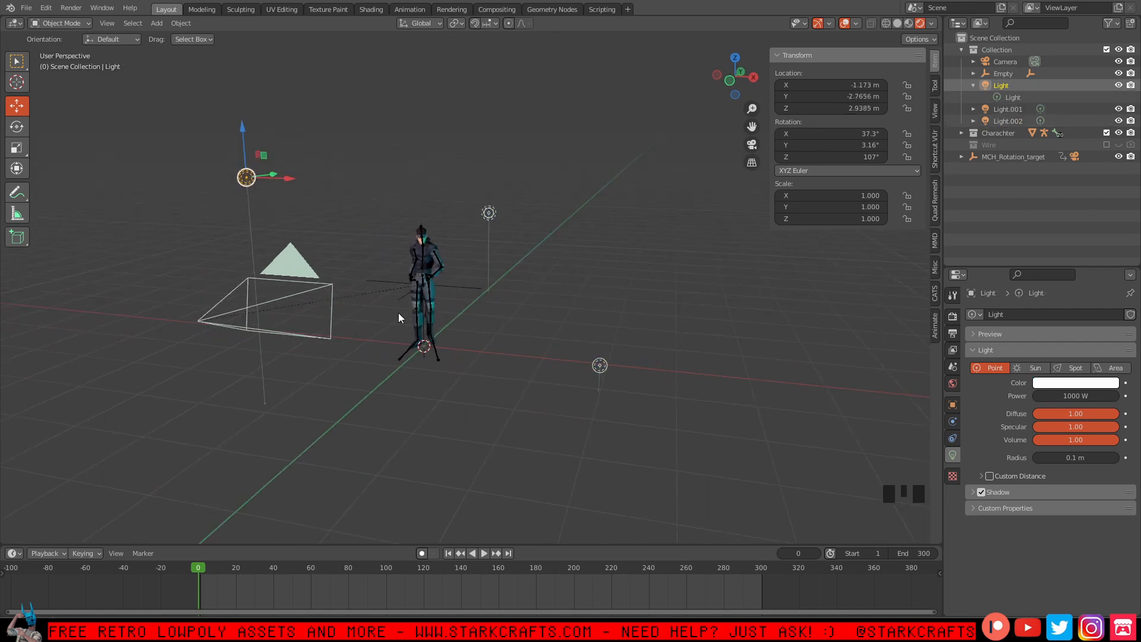
middle_drag(592, 331, 491, 369)
scroll(521, 372, down, 2)
scroll(491, 369, up, 2)
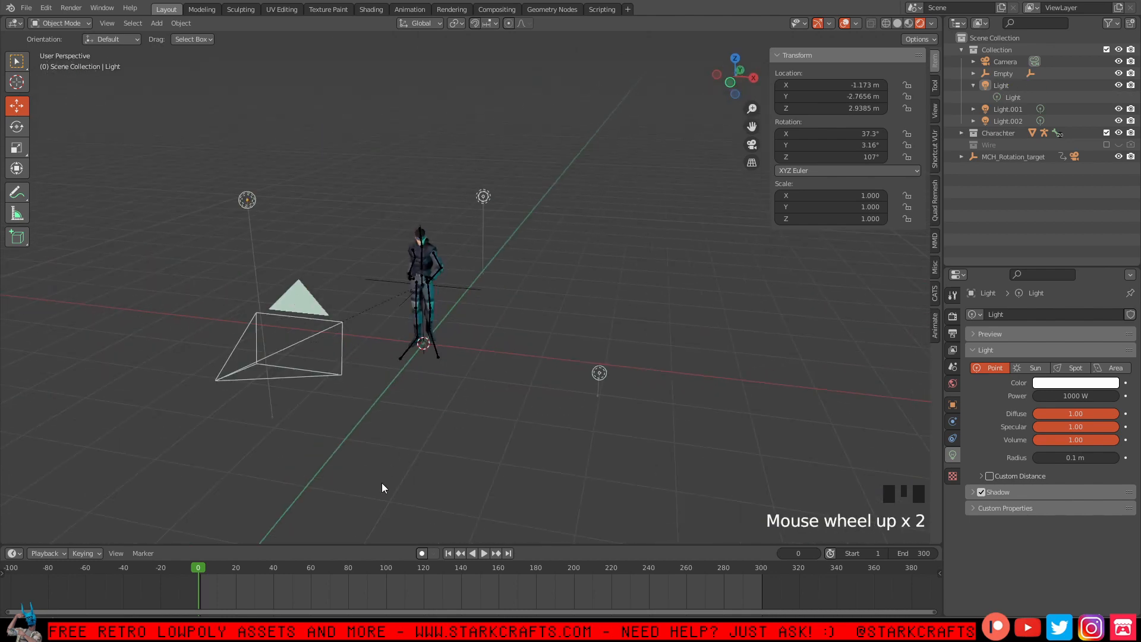
middle_drag(382, 482, 398, 386)
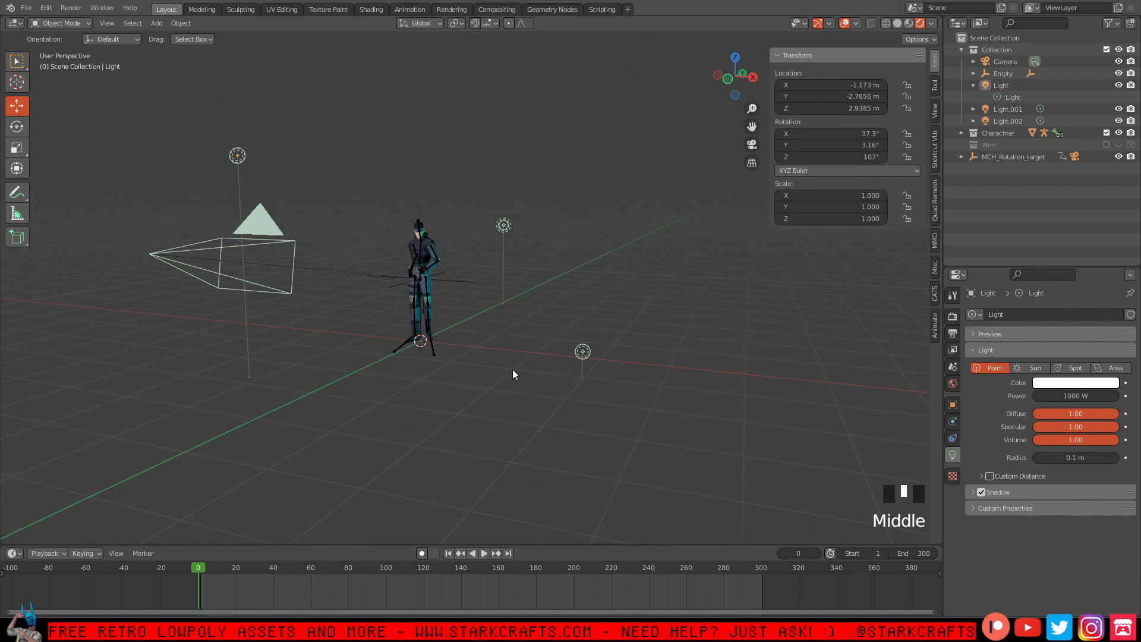
Collapse the main Collection in the outliner and look through the Eevee render settings.
click(962, 49)
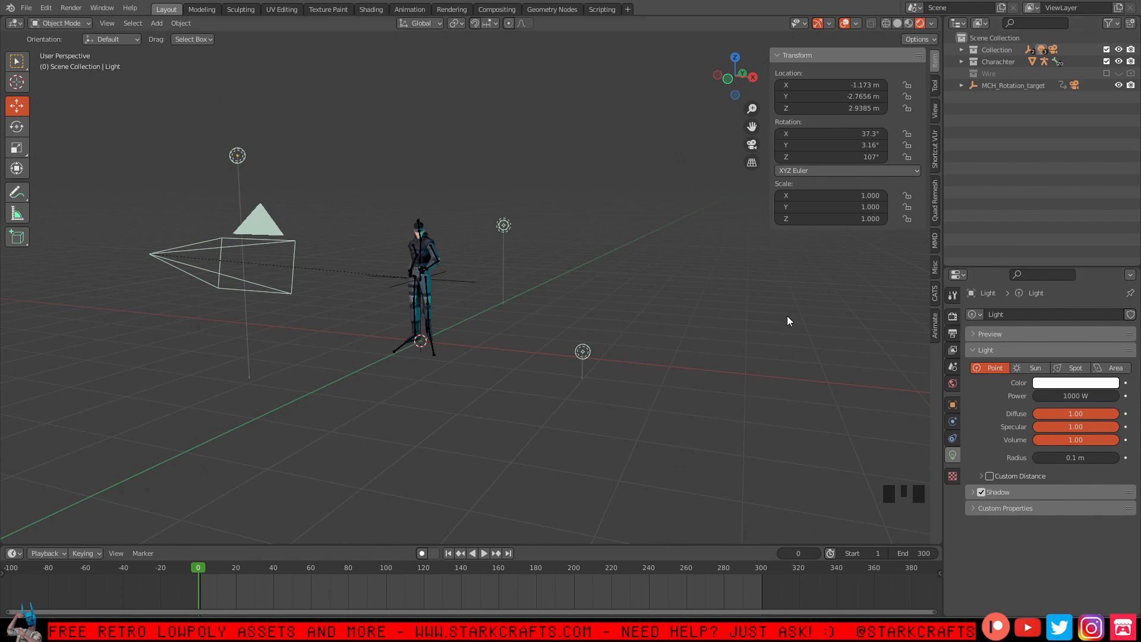
click(814, 300)
click(952, 317)
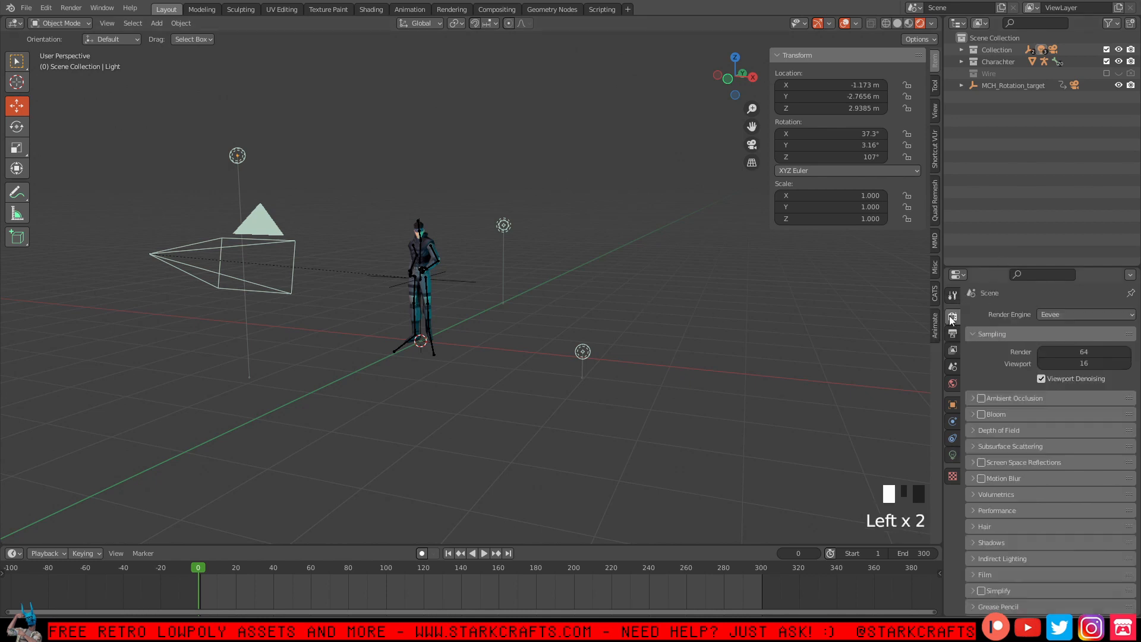
scroll(1001, 390, down, 13)
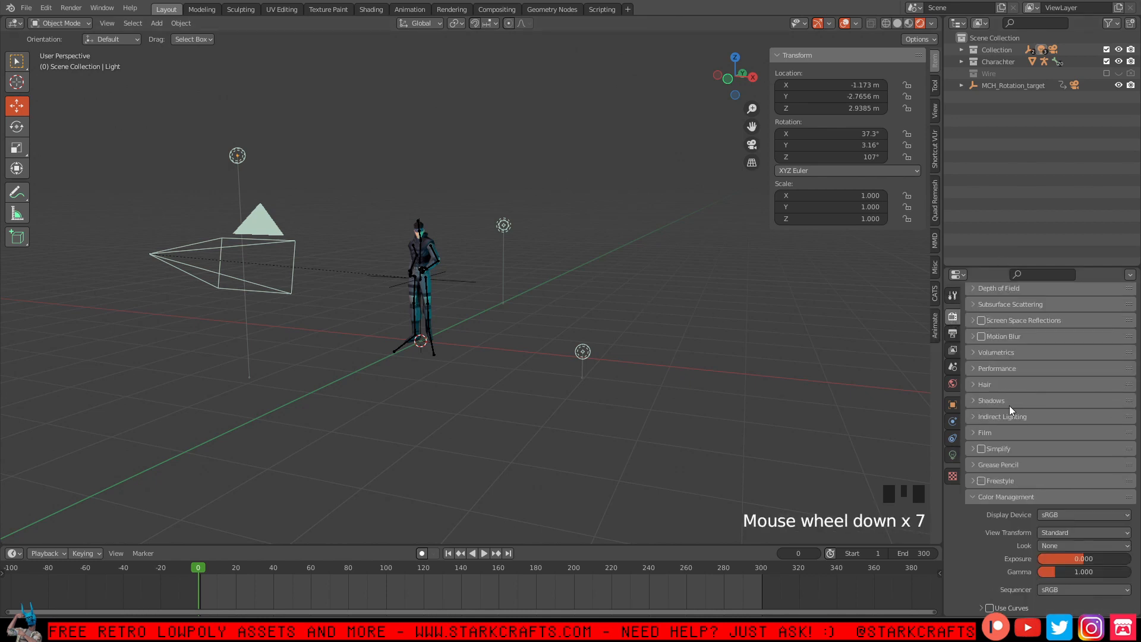
scroll(1005, 410, up, 5)
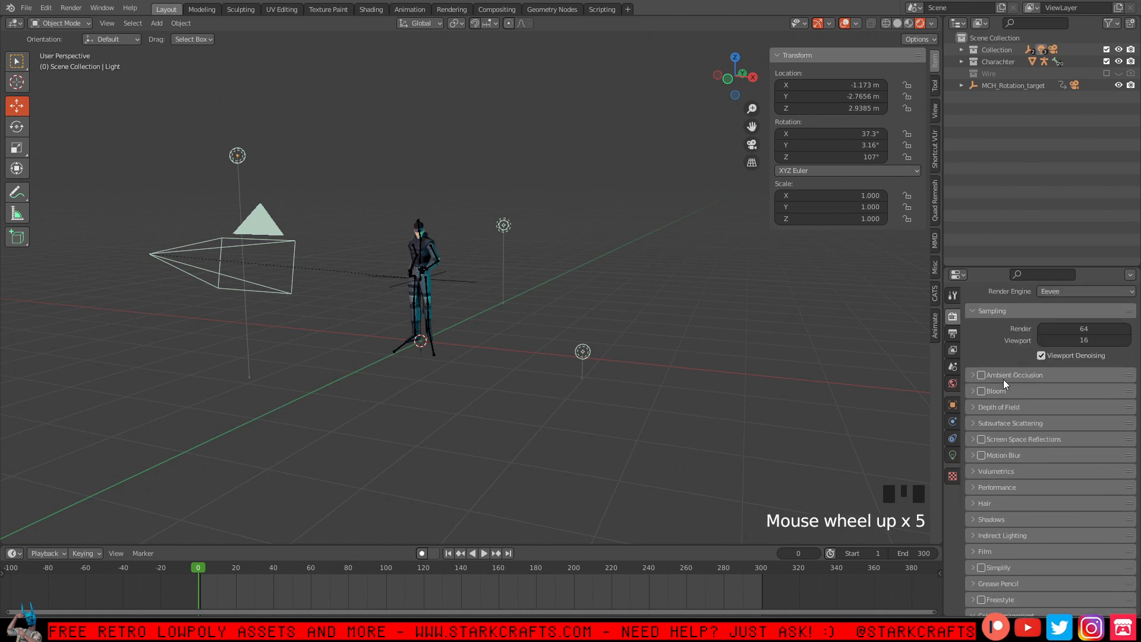
Set the render output path to a file named snake1 in the Videos folder.
click(954, 334)
scroll(1011, 418, down, 8)
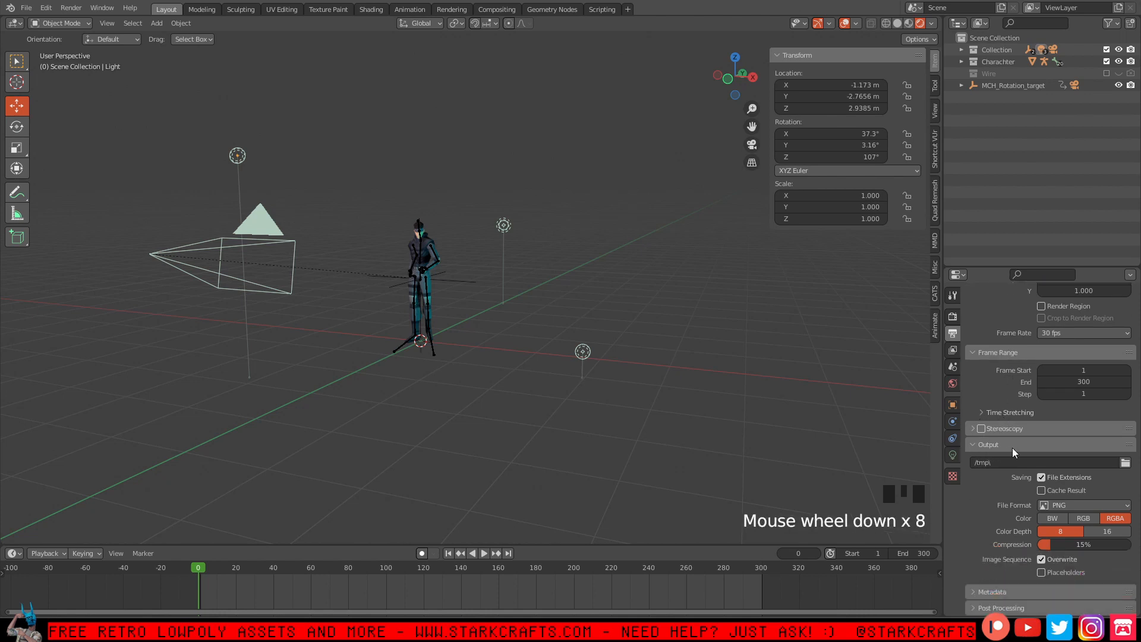
click(1126, 463)
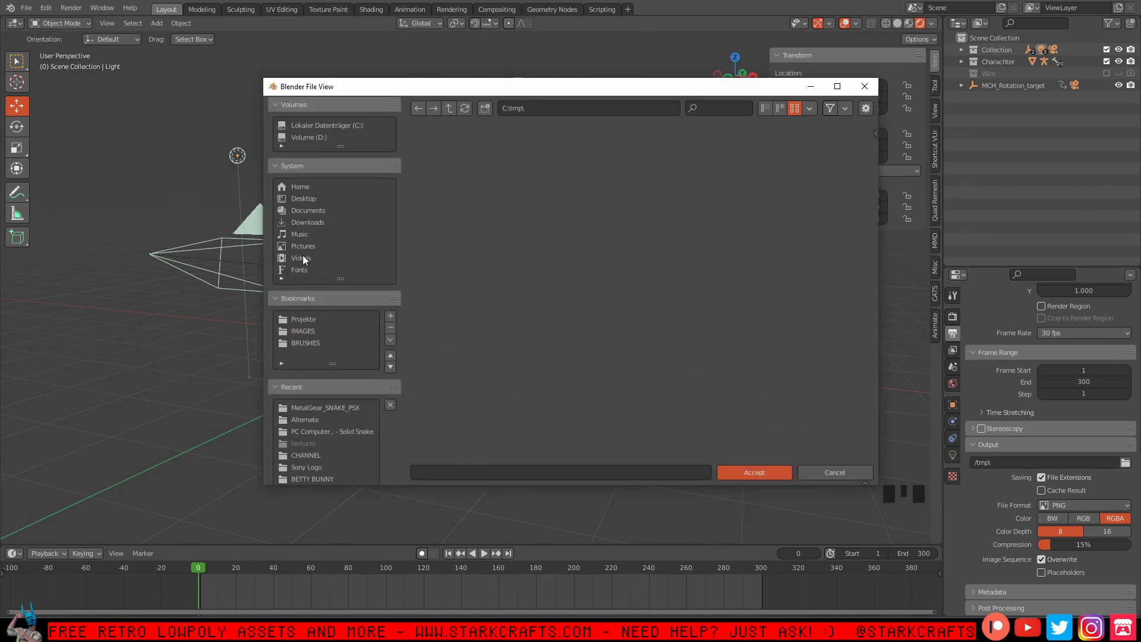
click(302, 258)
click(513, 472)
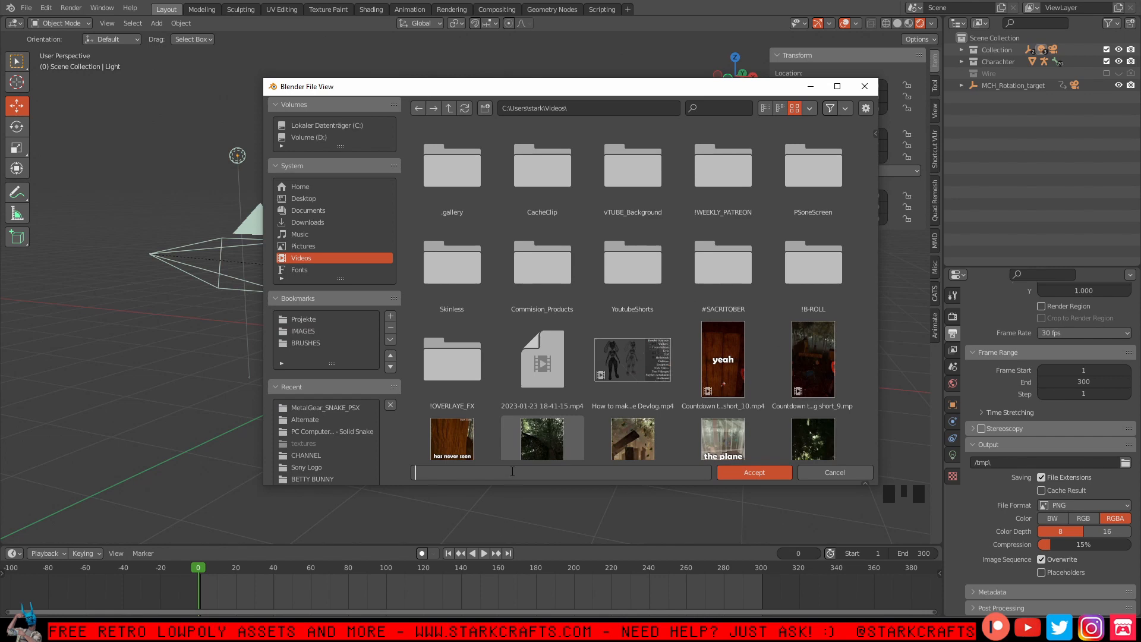
text(sna)
text(ke!)
key(BackSpace)
text(1)
click(739, 474)
Set the output file format to FFmpeg Video and the encoding container to MPEG-4.
scroll(989, 511, down, 2)
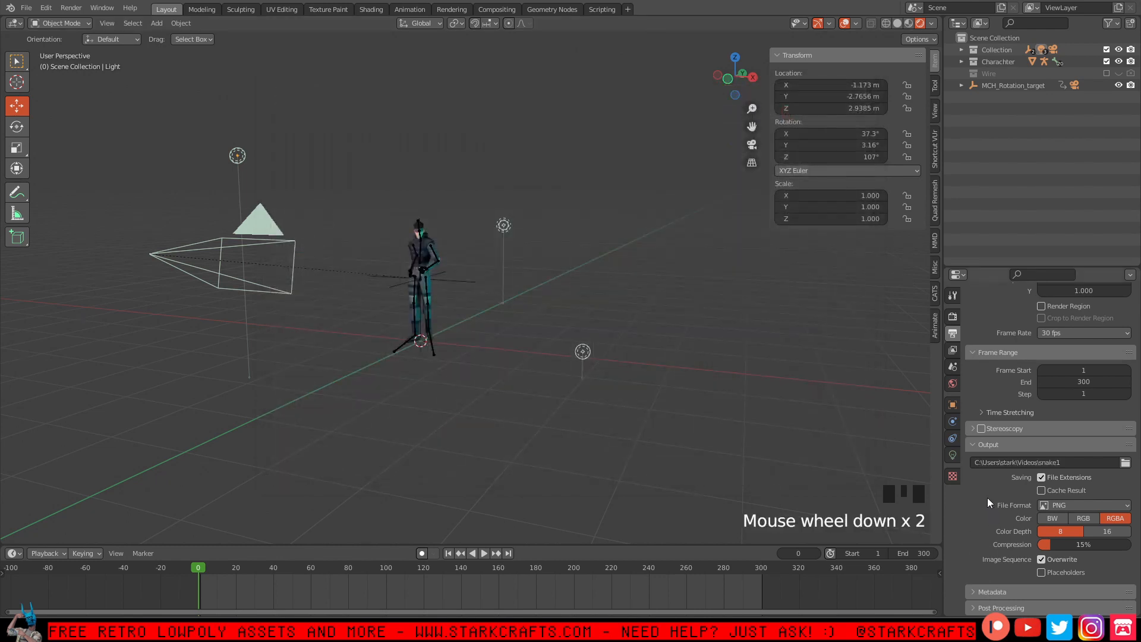
click(1079, 506)
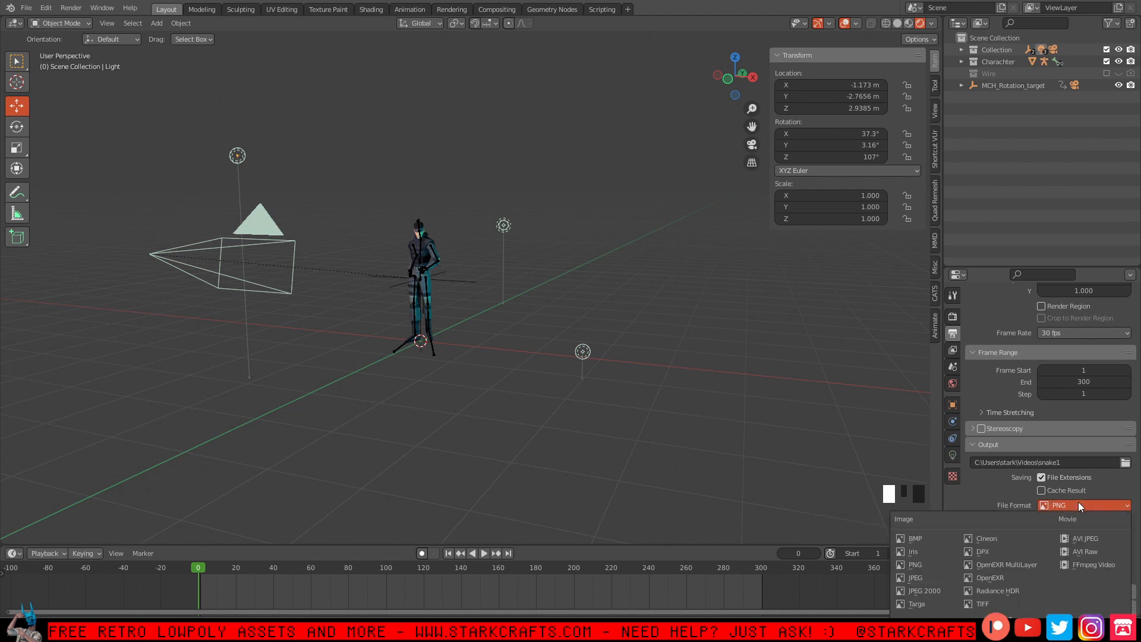
click(1100, 567)
click(982, 577)
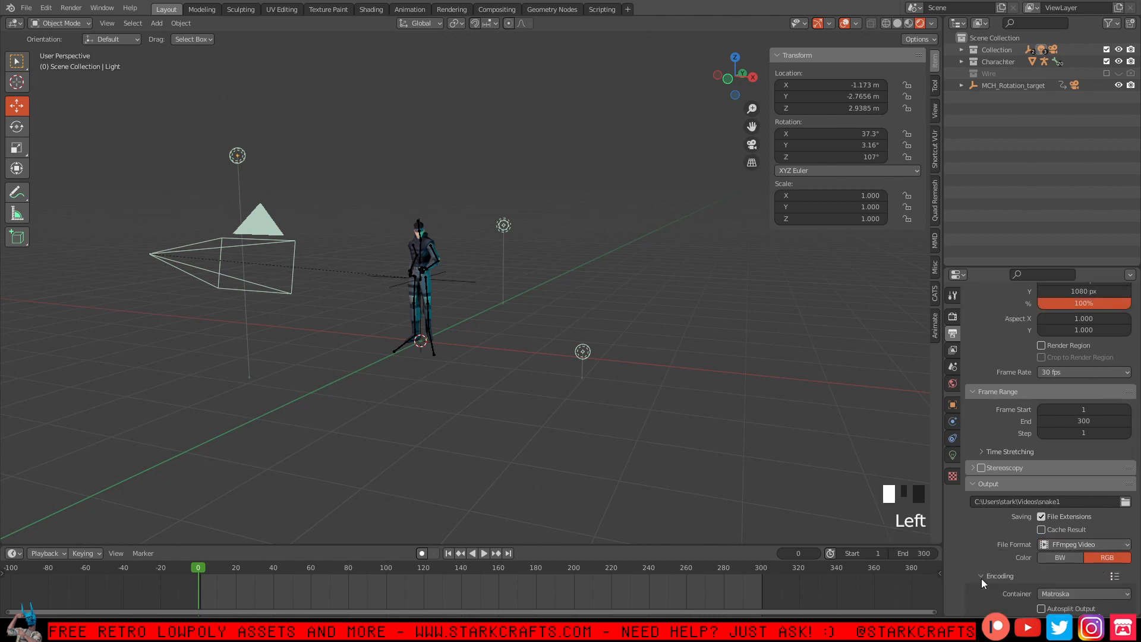
scroll(988, 571, down, 5)
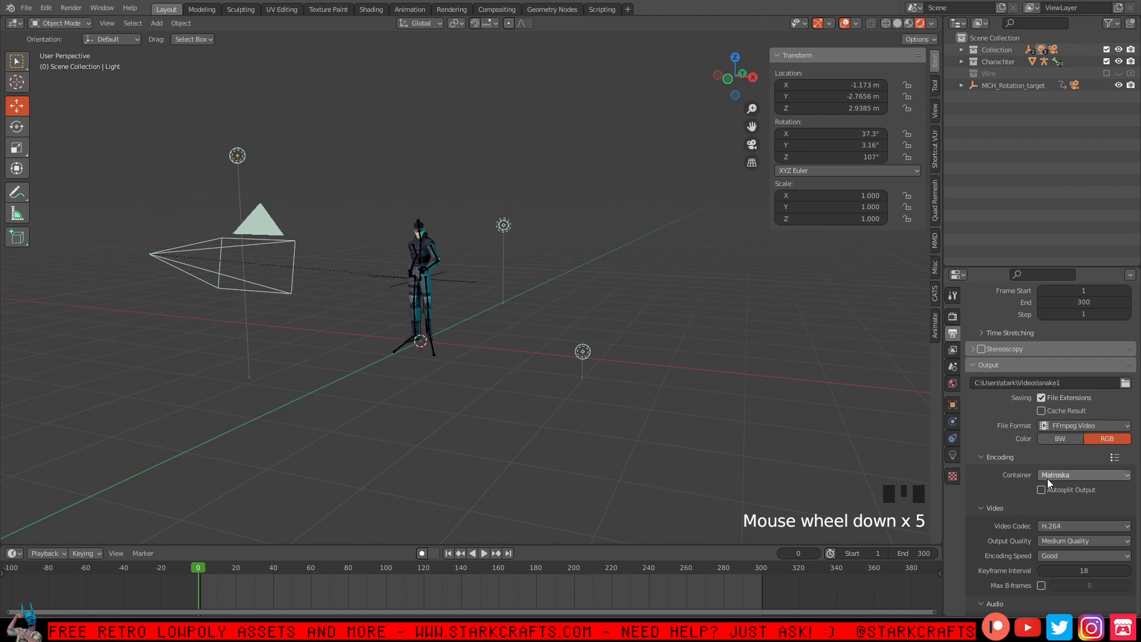
click(1073, 474)
click(1075, 434)
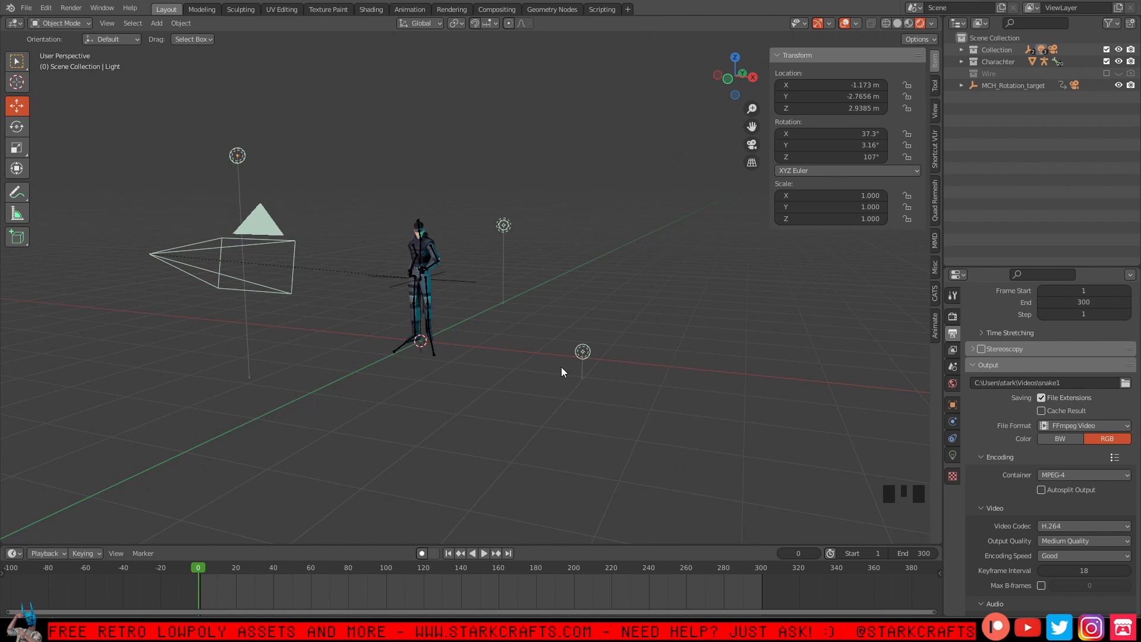
Render the full turnaround animation of the textured character to the video file.
shift+middle_drag(561, 367, 614, 379)
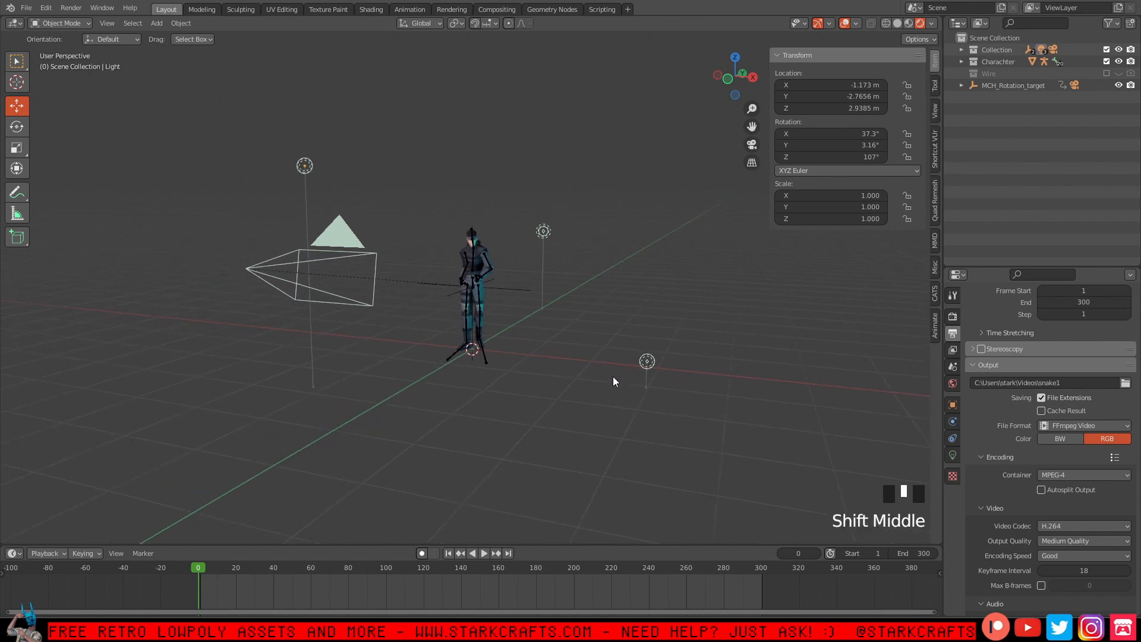
click(69, 9)
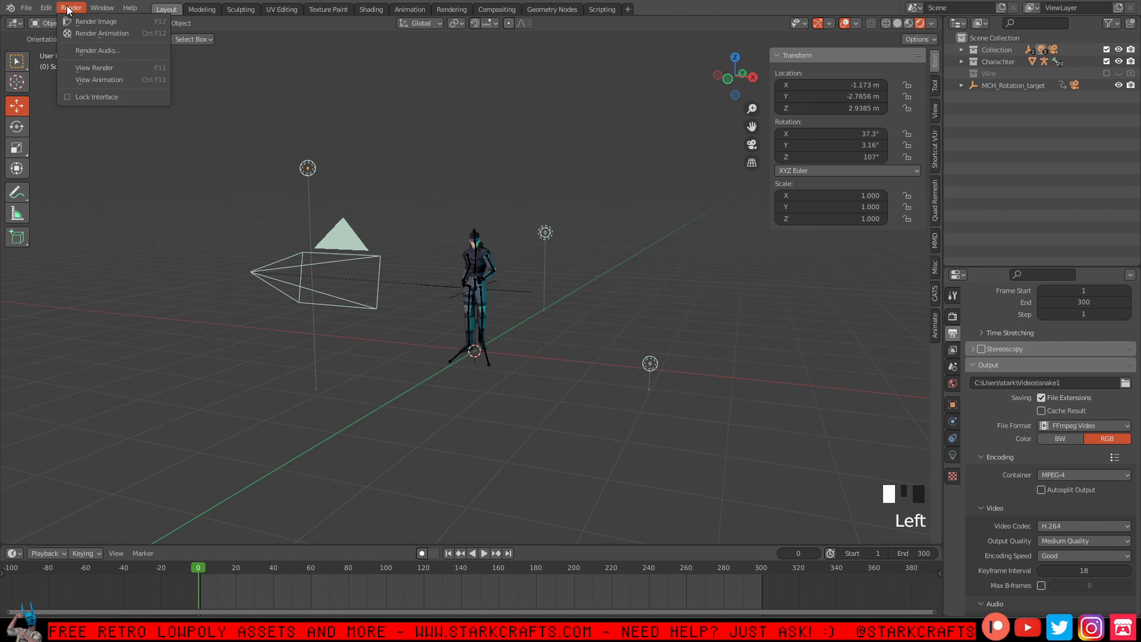
click(94, 34)
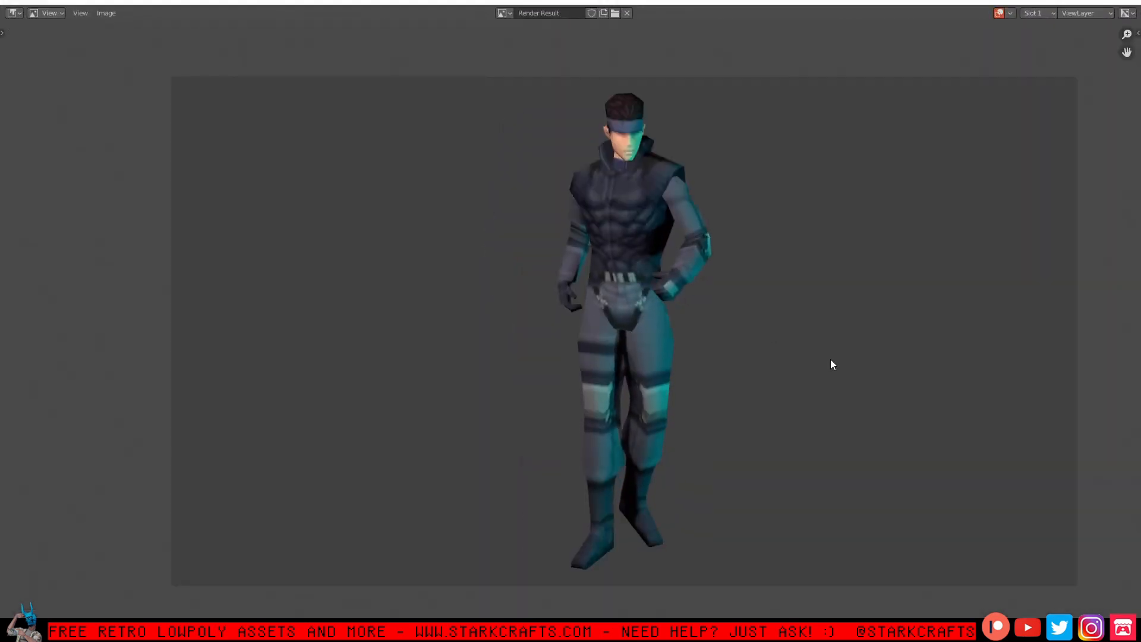
middle_drag(822, 359, 720, 359)
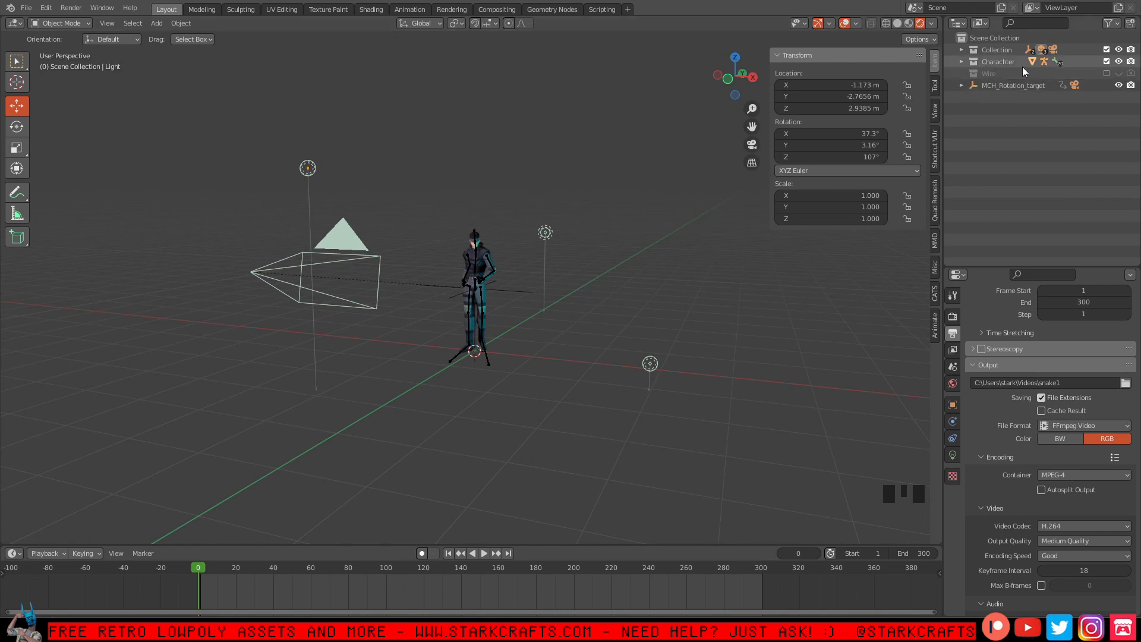
Exclude the Charachter collection from the view layer and hide it in the viewport and in renders.
click(996, 61)
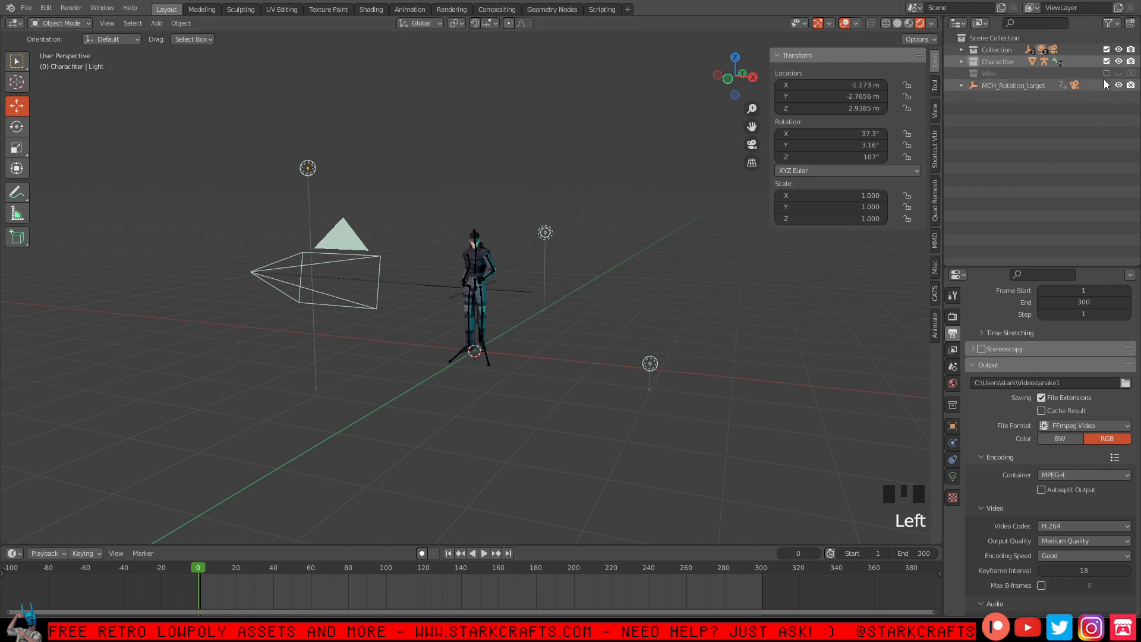
click(1106, 61)
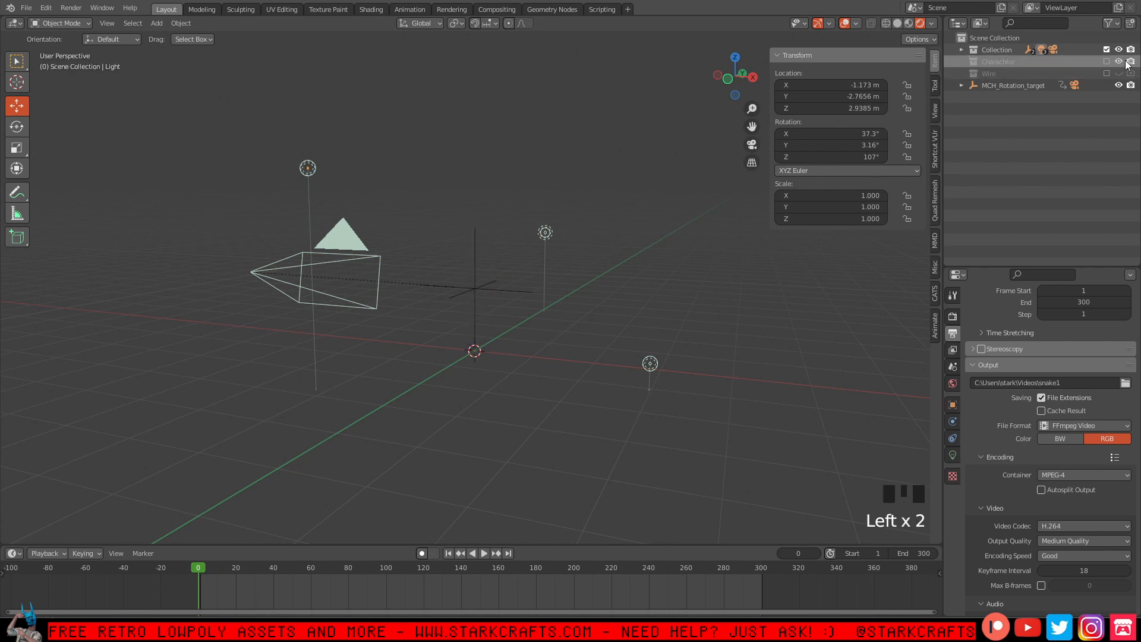
click(1119, 63)
click(1121, 64)
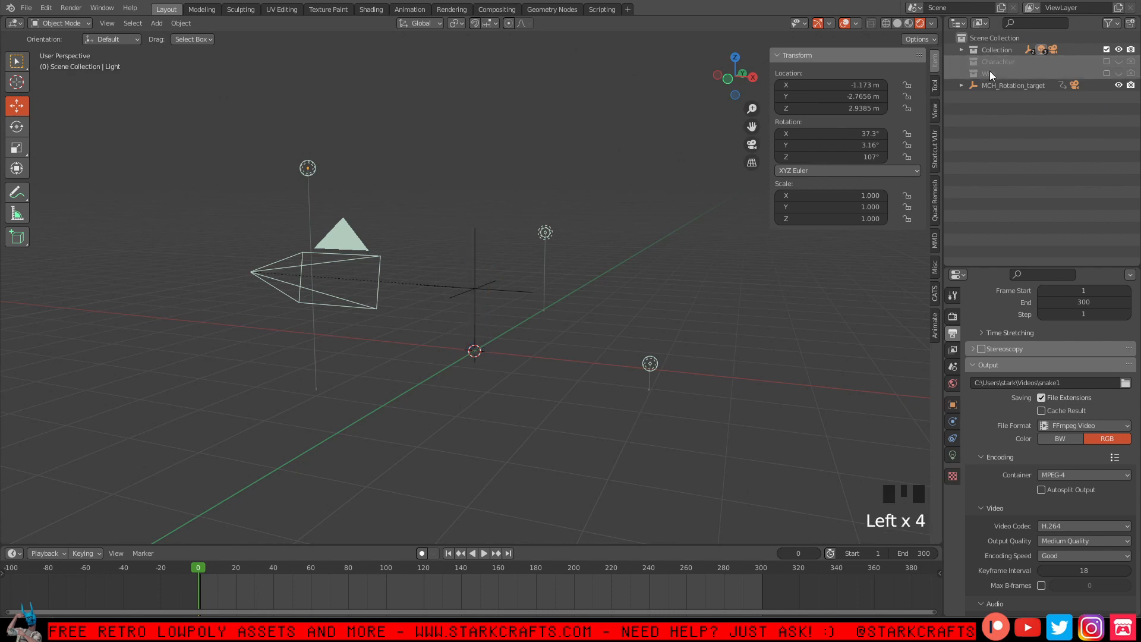
Include the Wire collection in the view layer and enable it in the viewport and in renders.
click(1106, 73)
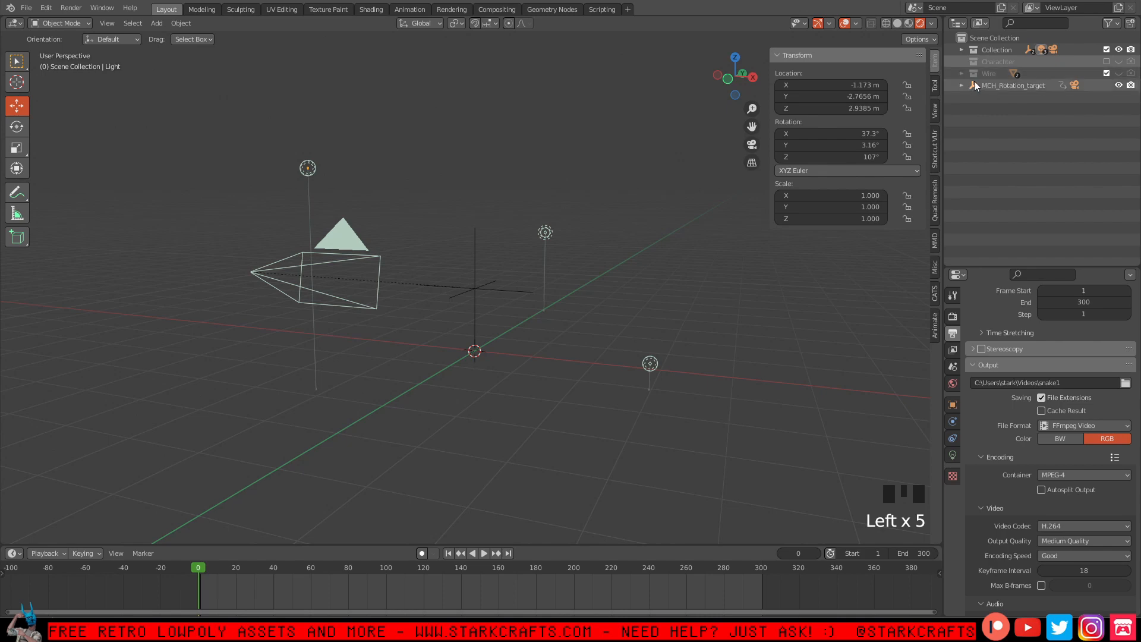
click(1121, 75)
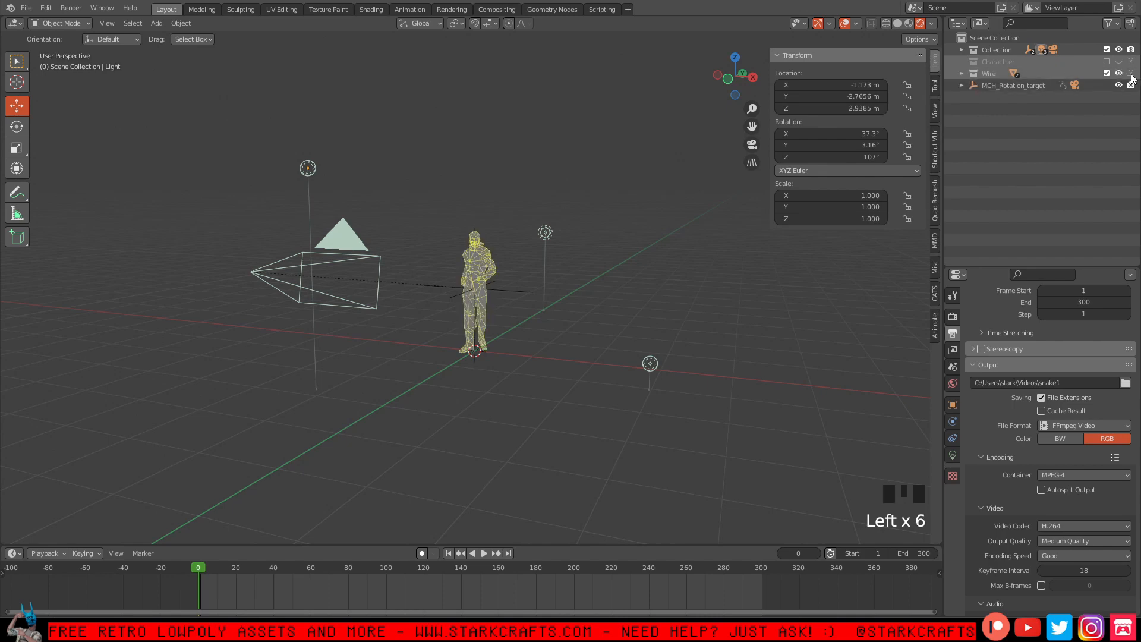
click(1131, 75)
Examine the wireframe character and its light and camera setup from several angles.
middle_drag(448, 215, 522, 217)
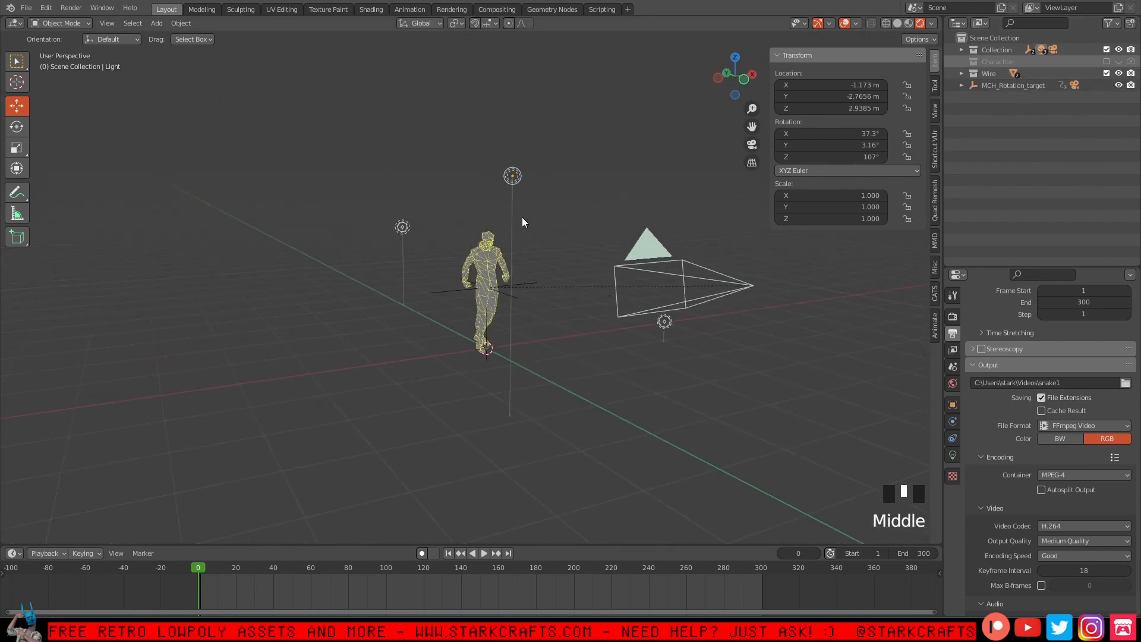
scroll(491, 239, down, 5)
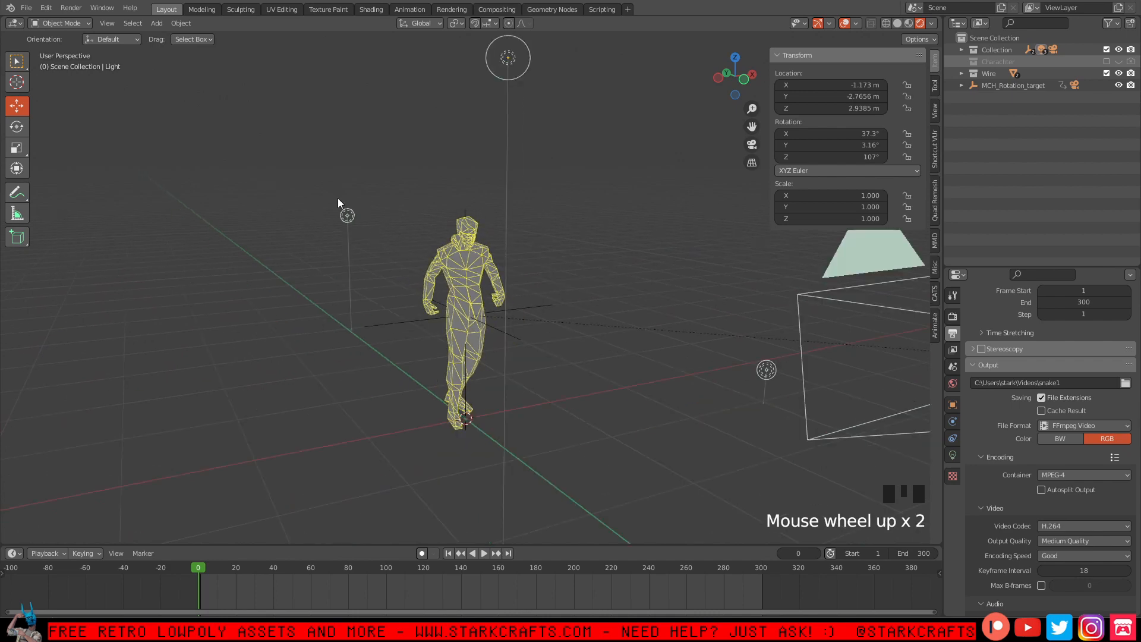
middle_drag(344, 247, 401, 266)
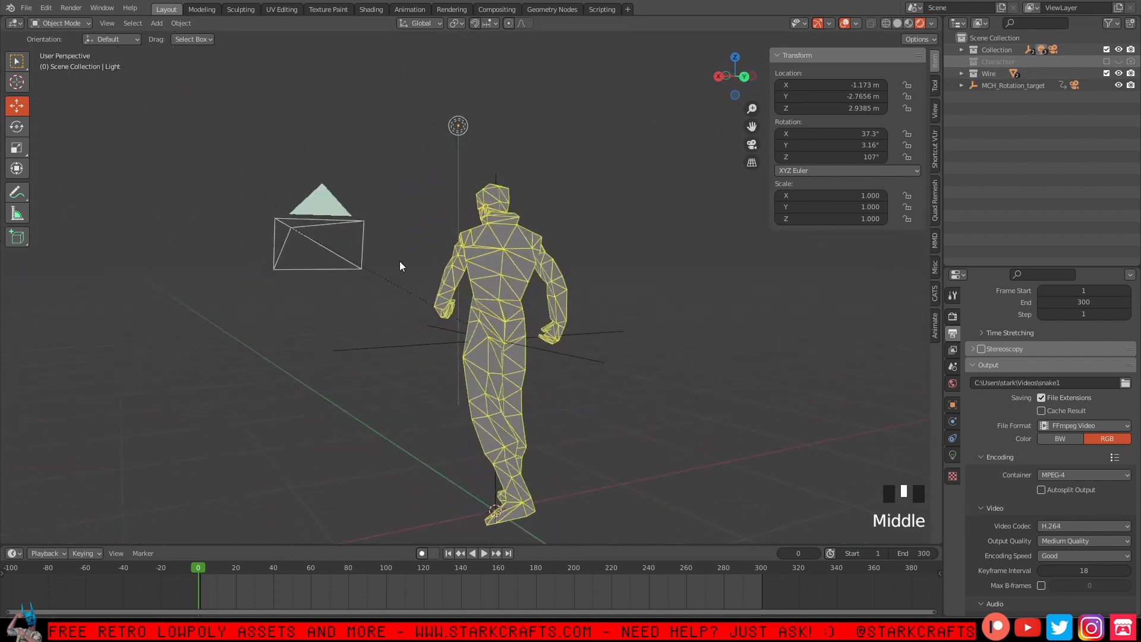
middle_drag(708, 267, 461, 327)
scroll(615, 289, up, 2)
scroll(615, 289, down, 4)
scroll(689, 322, up, 5)
scroll(461, 327, up, 1)
Select the wireframe character and view the emission settings of its Wire material.
click(562, 201)
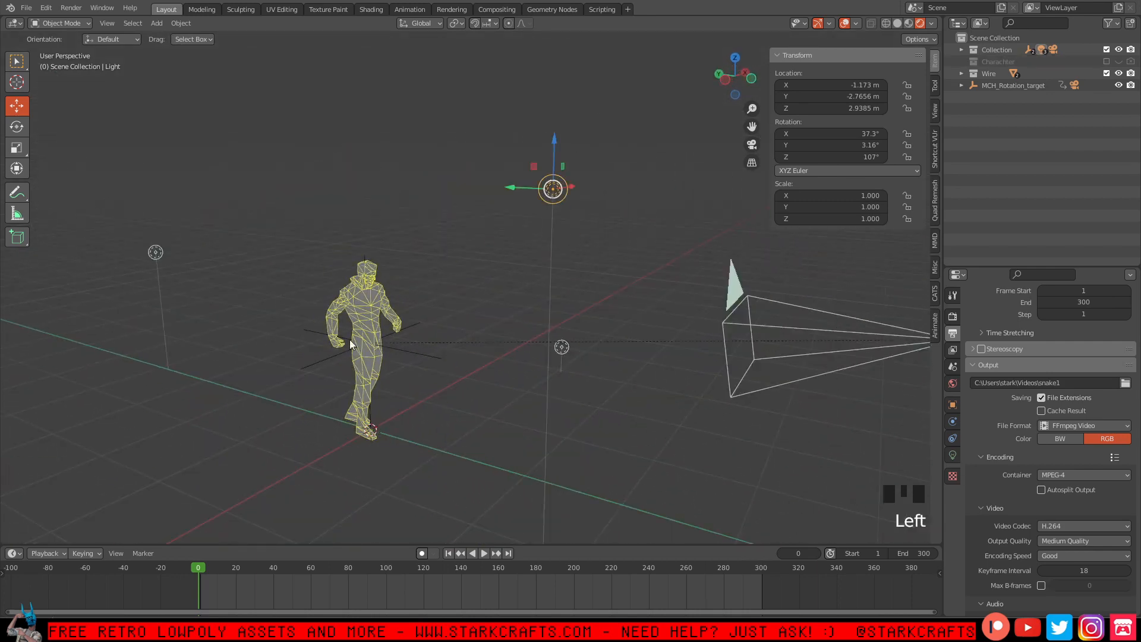
click(371, 302)
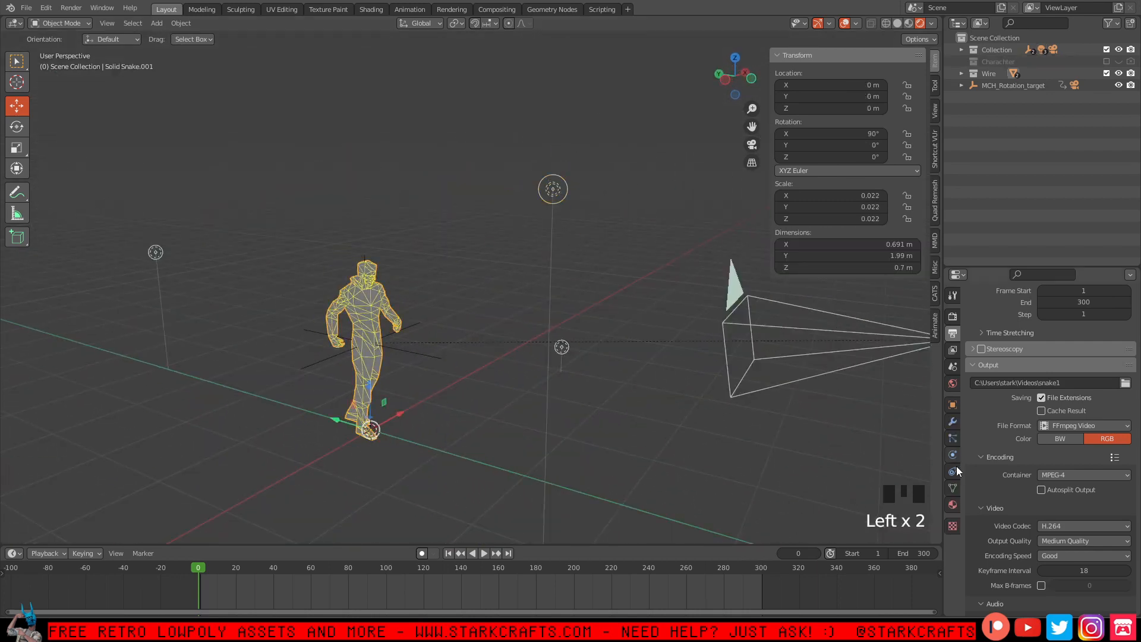
click(953, 505)
scroll(1027, 385, up, 10)
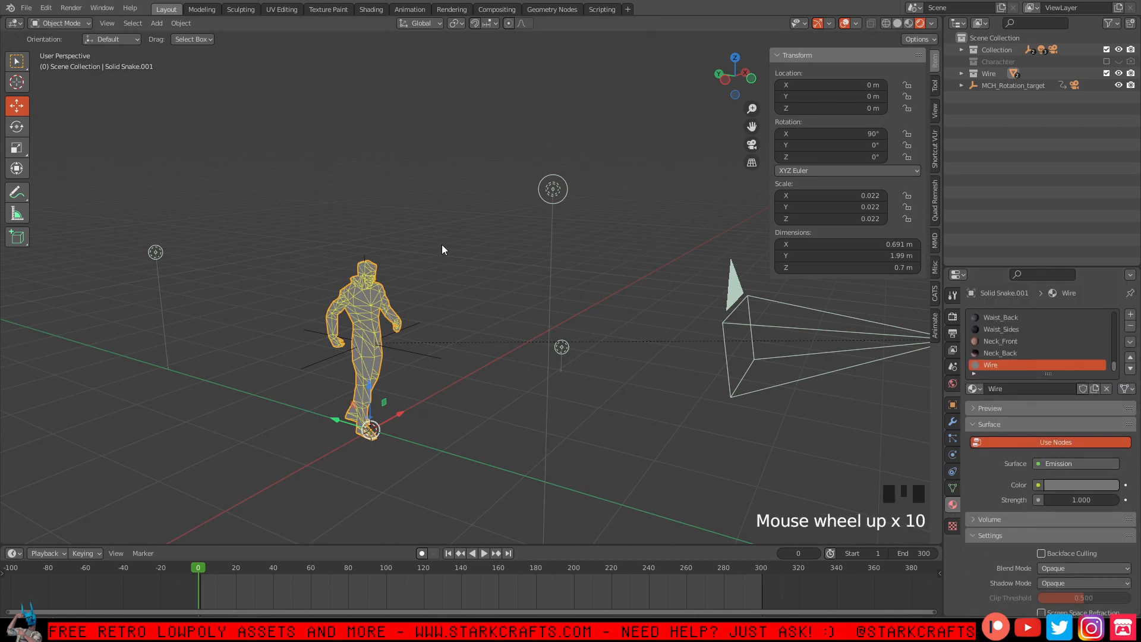
middle_drag(442, 249, 418, 229)
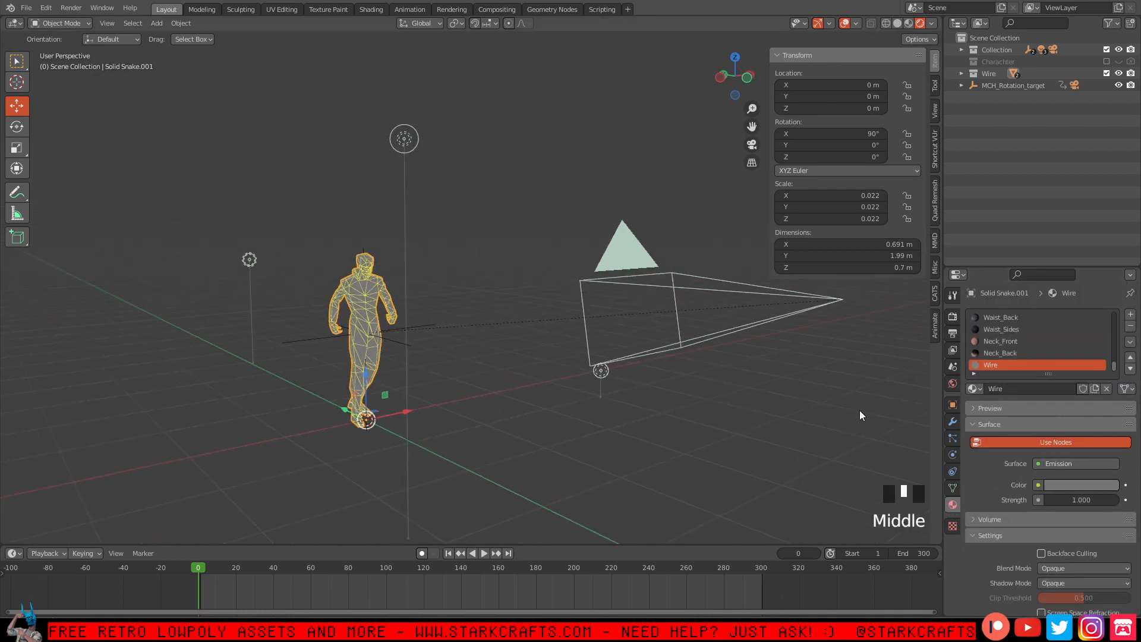
Set the render output path to a file named snake_wire in the Videos folder.
click(953, 335)
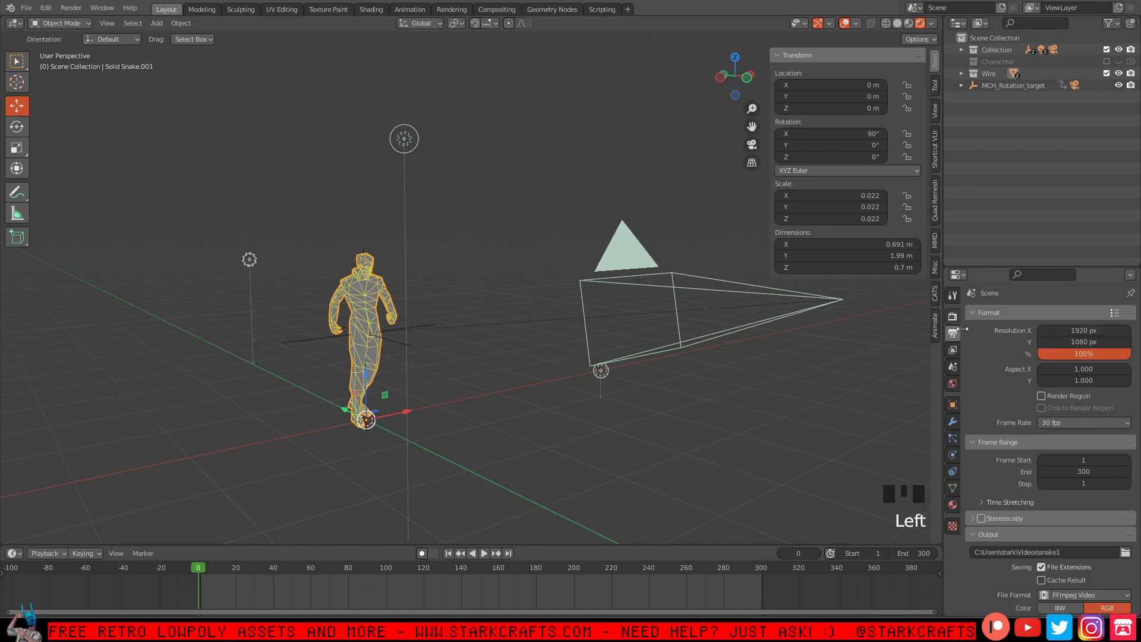
scroll(1101, 505, down, 4)
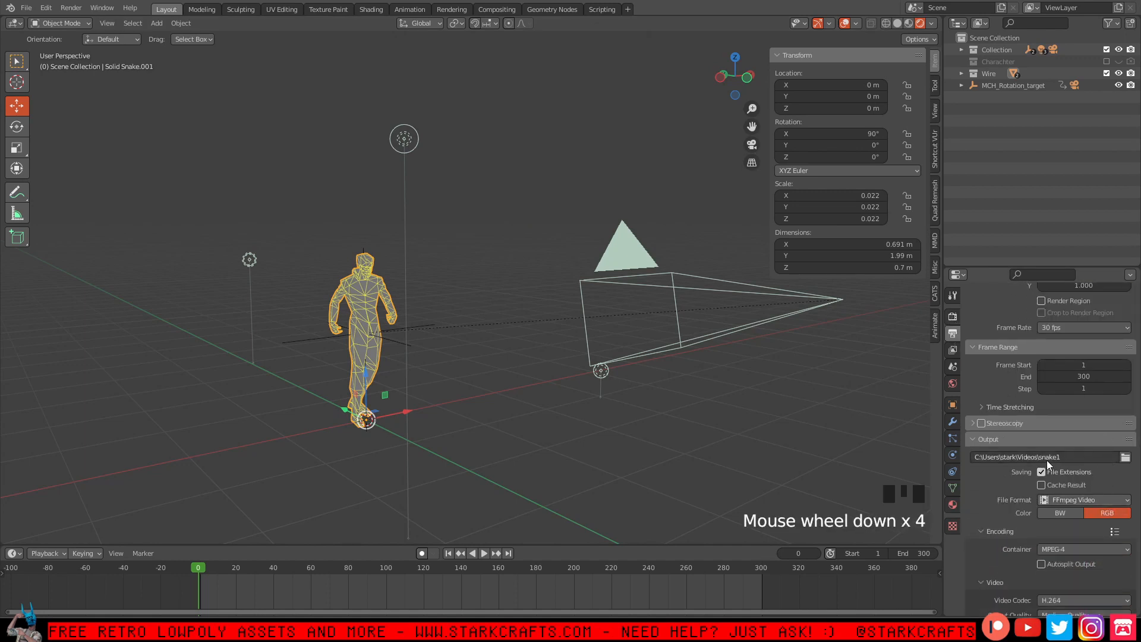
click(1126, 457)
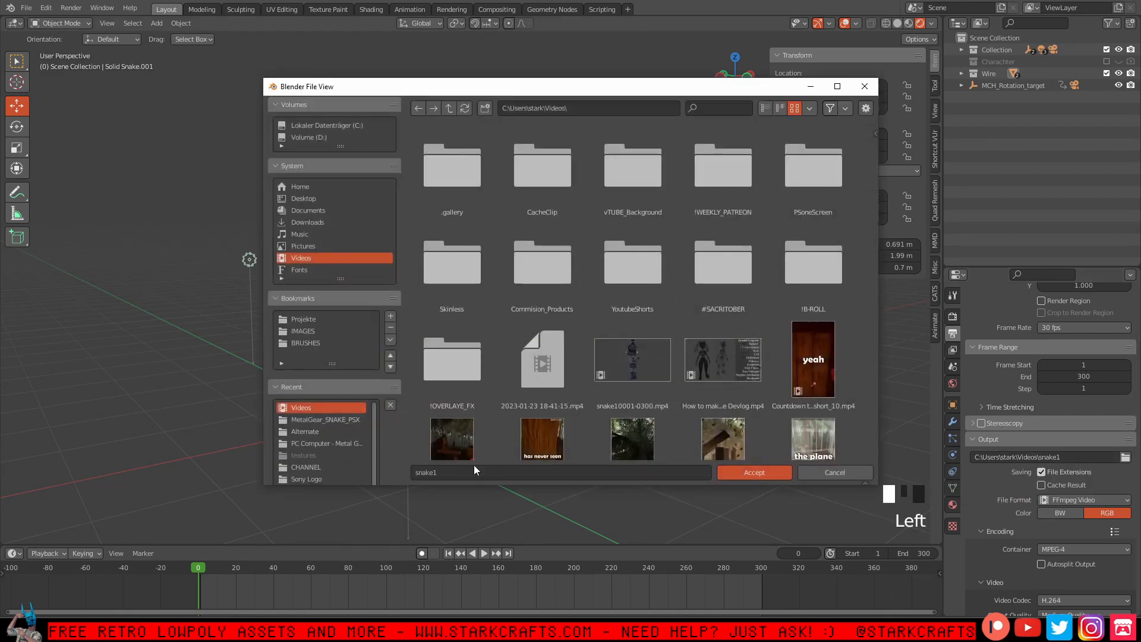
click(468, 471)
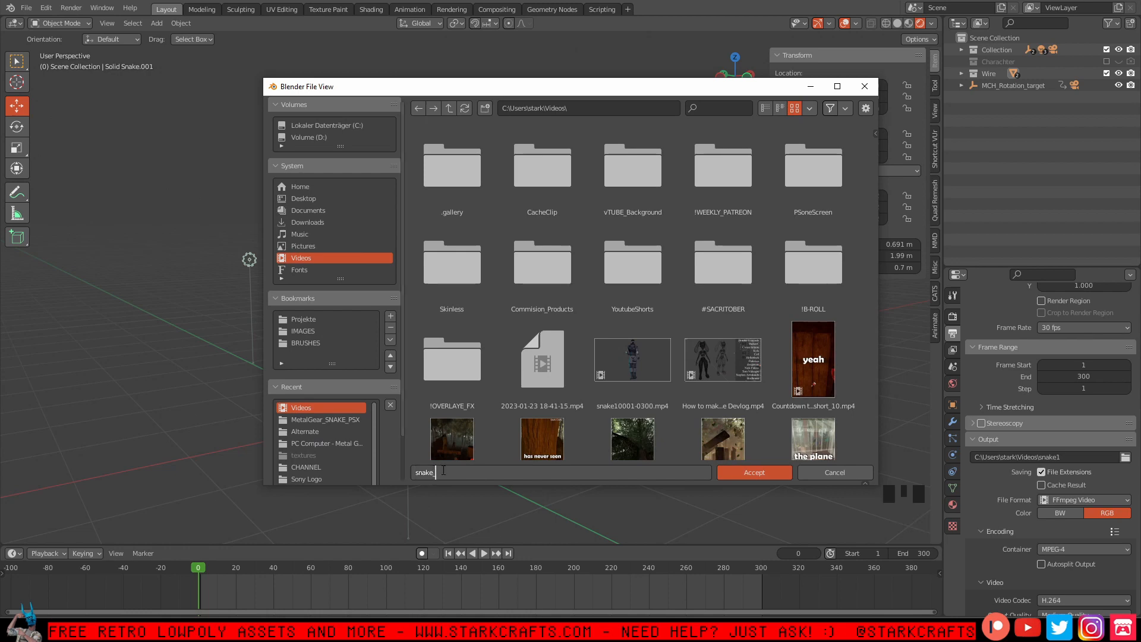
text(_wi)
click(738, 473)
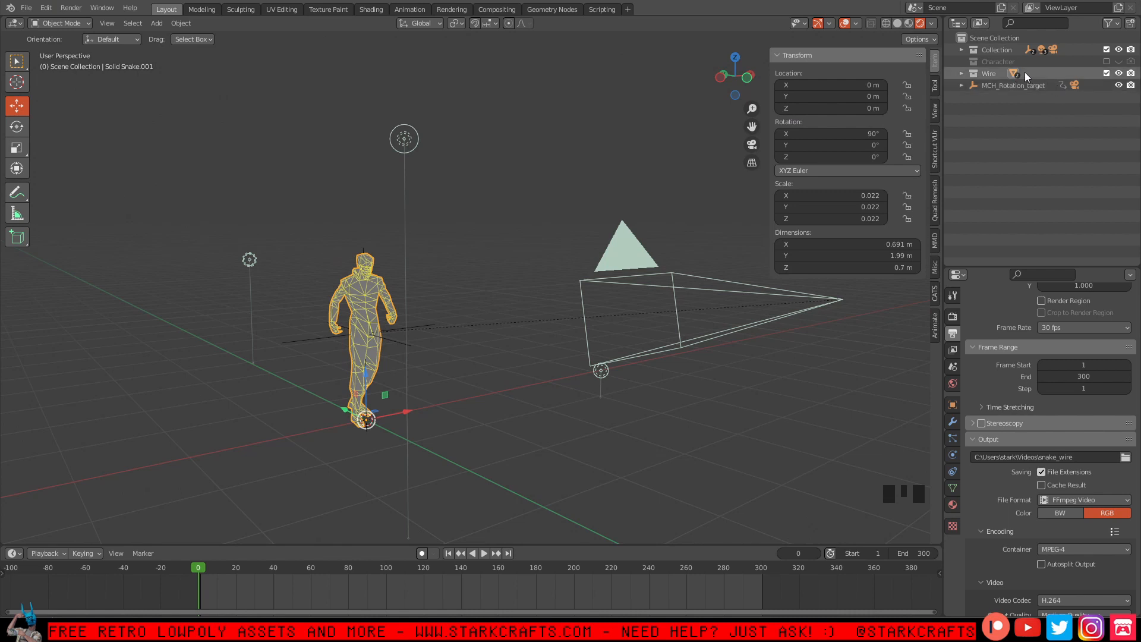
Toggle the Charachter collection's render visibility and view layer inclusion on and off.
click(1130, 62)
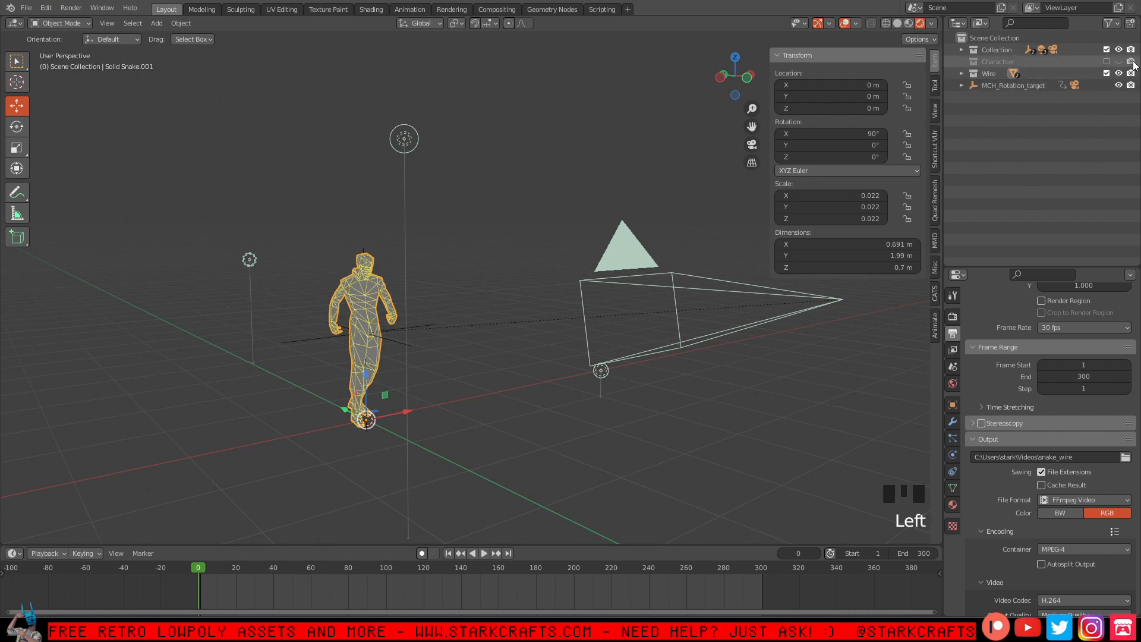
click(1132, 61)
click(1133, 62)
click(1132, 62)
triple_click(1132, 62)
triple_click(1132, 61)
click(1132, 62)
click(1132, 61)
click(1108, 62)
triple_click(1108, 63)
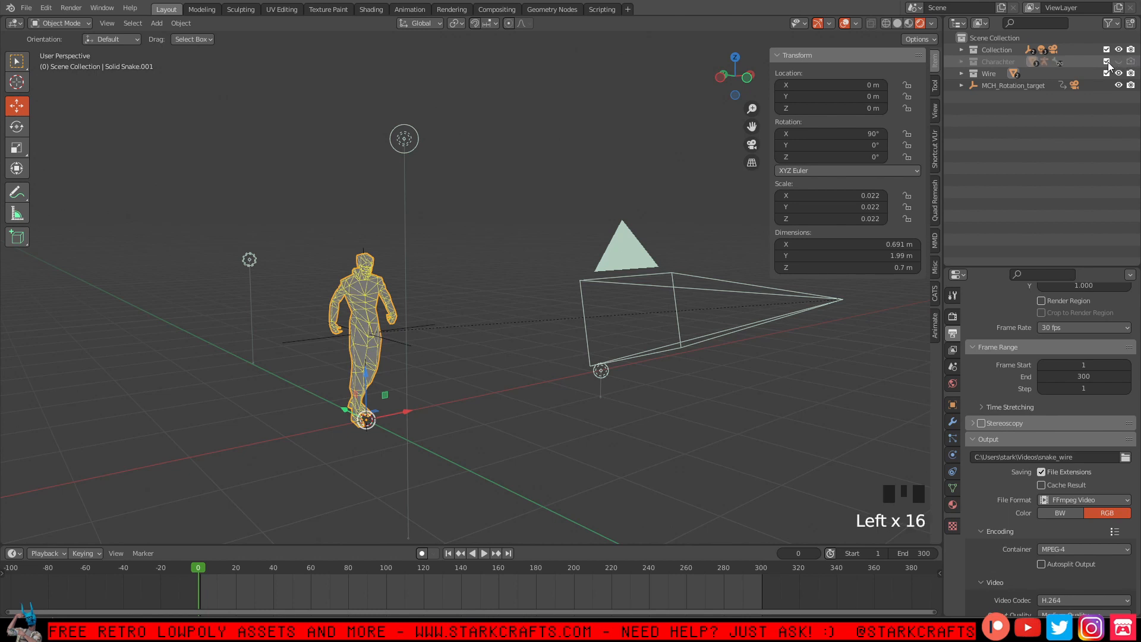
triple_click(1108, 62)
click(1108, 63)
click(1108, 62)
click(1108, 62)
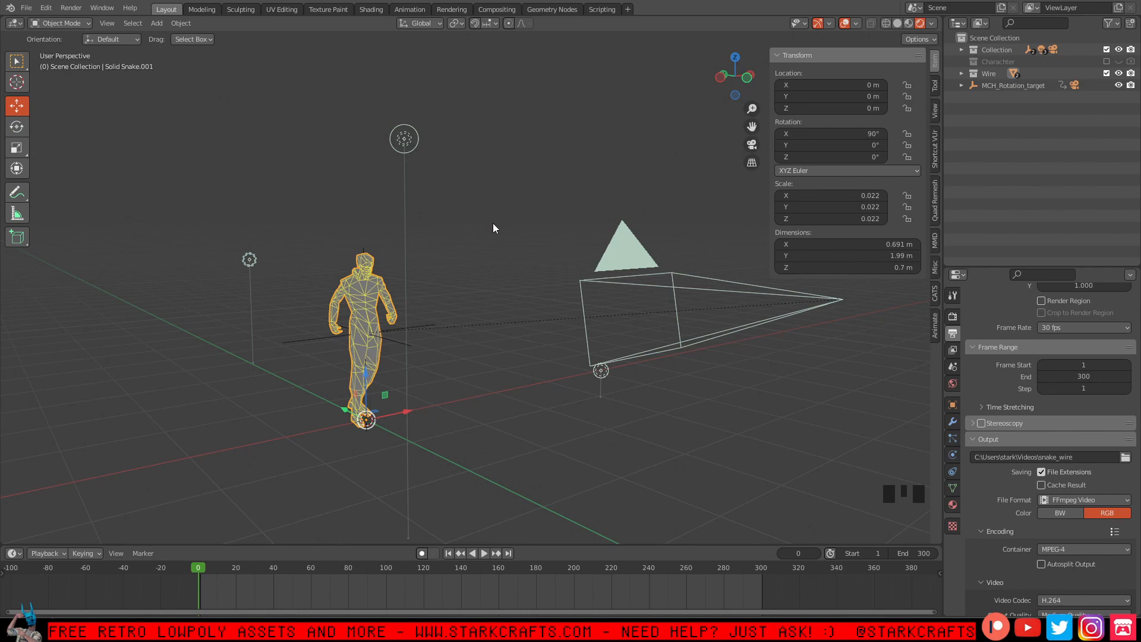
Render a still test frame of the wireframe character and render its full turnaround animation to the video file.
key(F12)
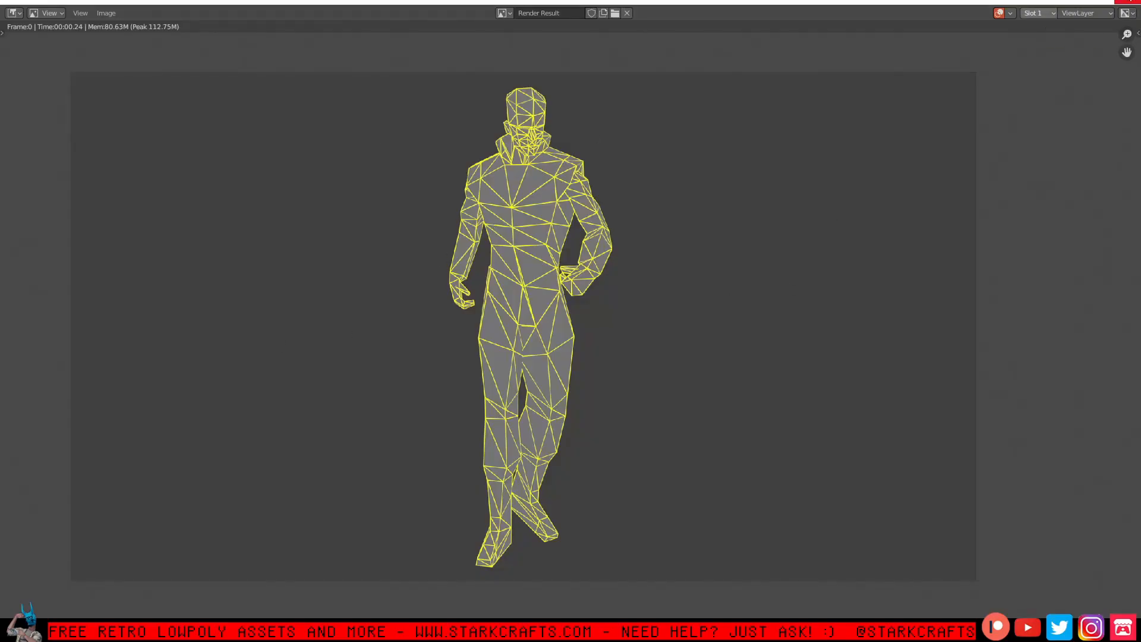
key(Escape)
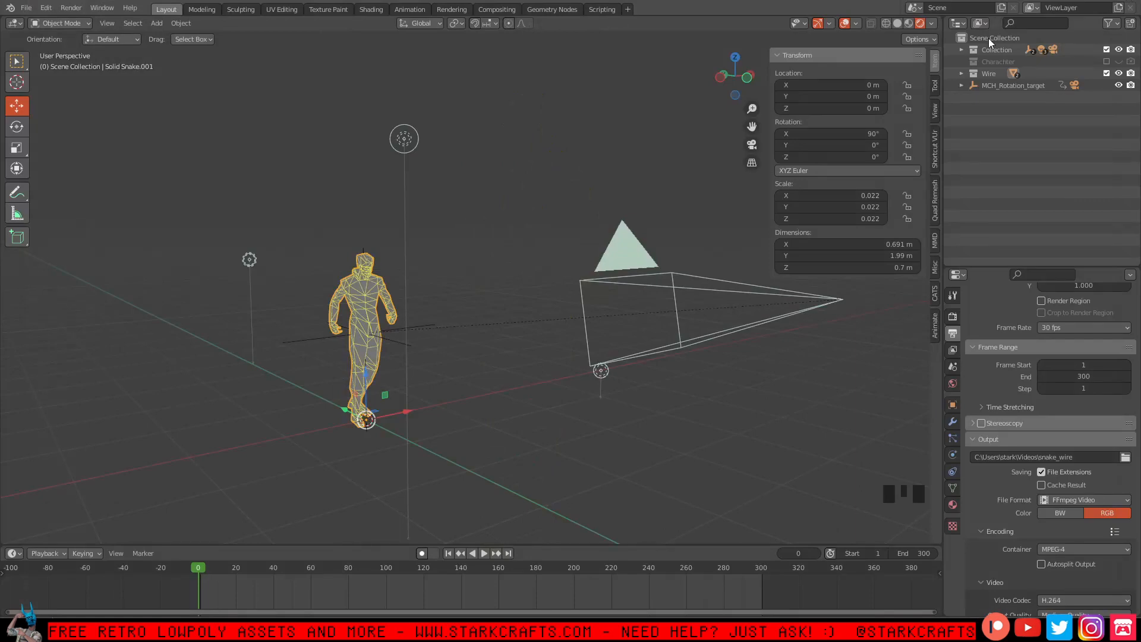
click(81, 8)
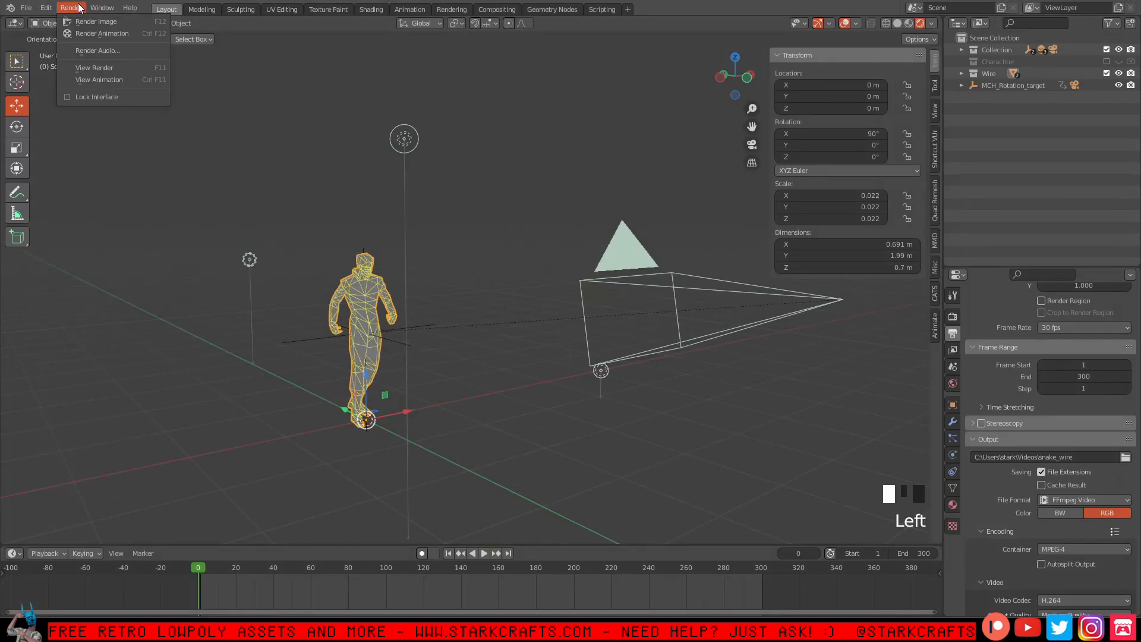
click(99, 34)
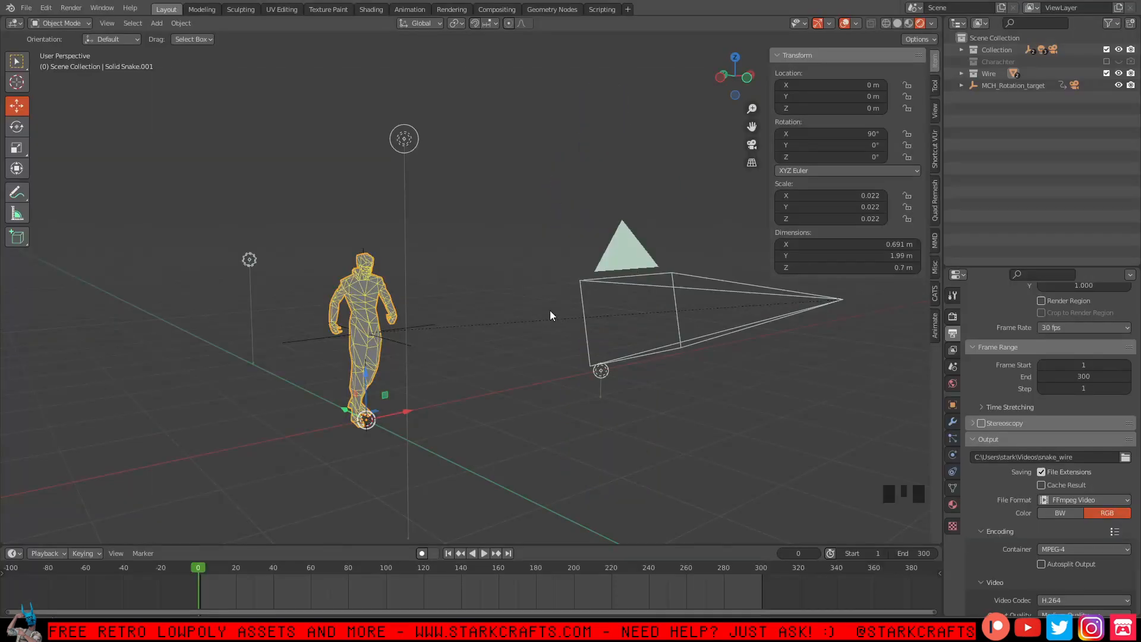
click(523, 230)
middle_drag(523, 229, 523, 349)
scroll(409, 294, down, 2)
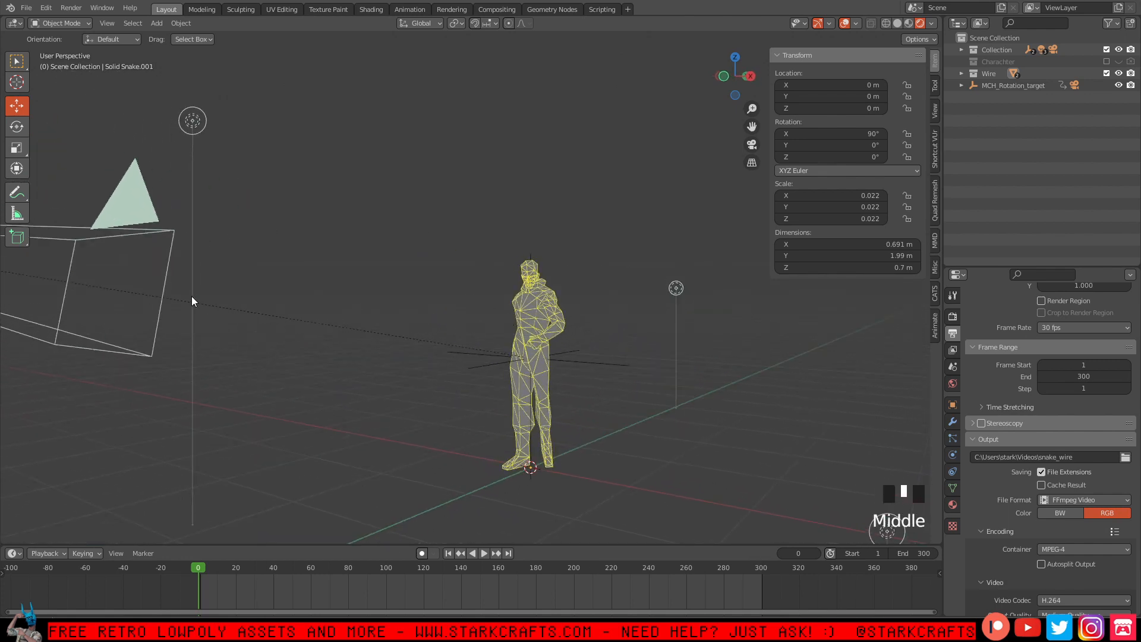
scroll(52, 303, up, 1)
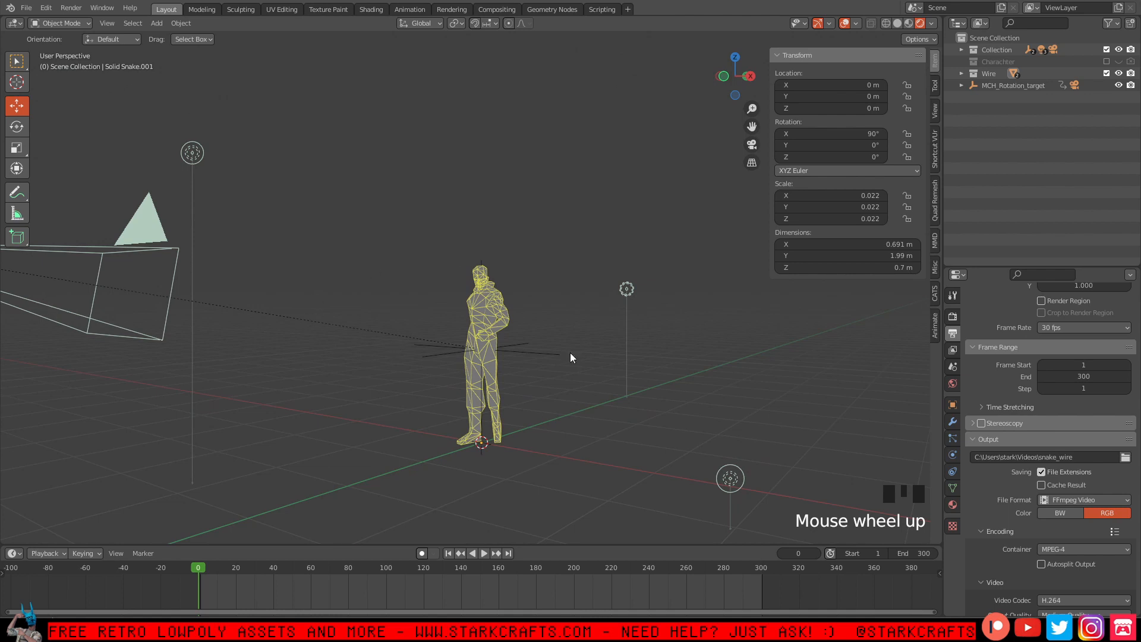
shift+middle_drag(342, 410, 421, 307)
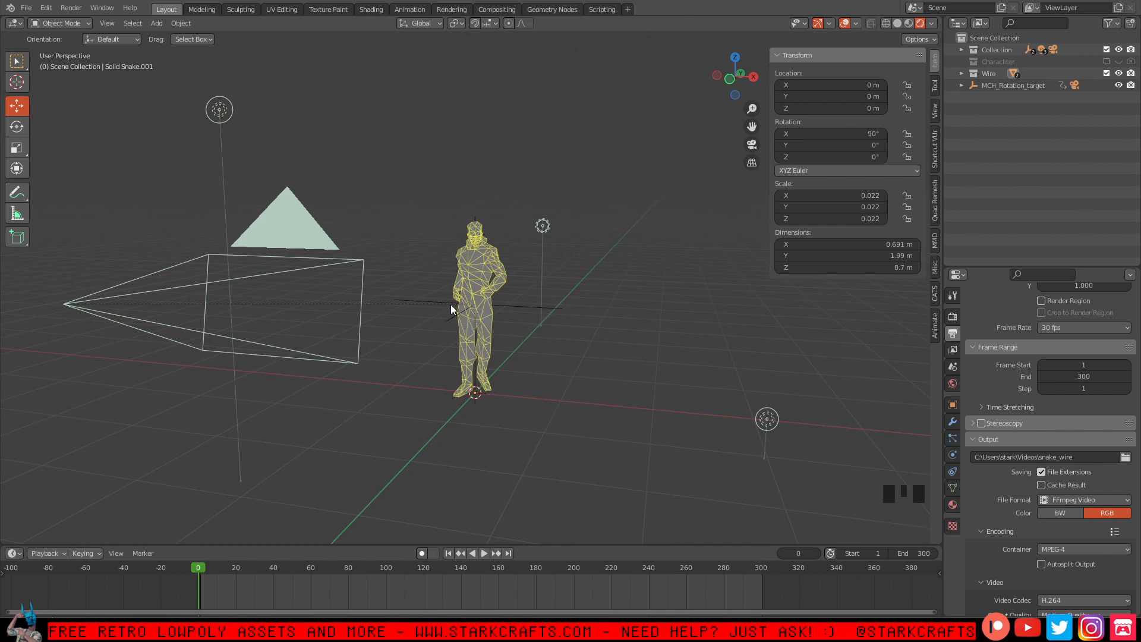
middle_drag(450, 305, 523, 296)
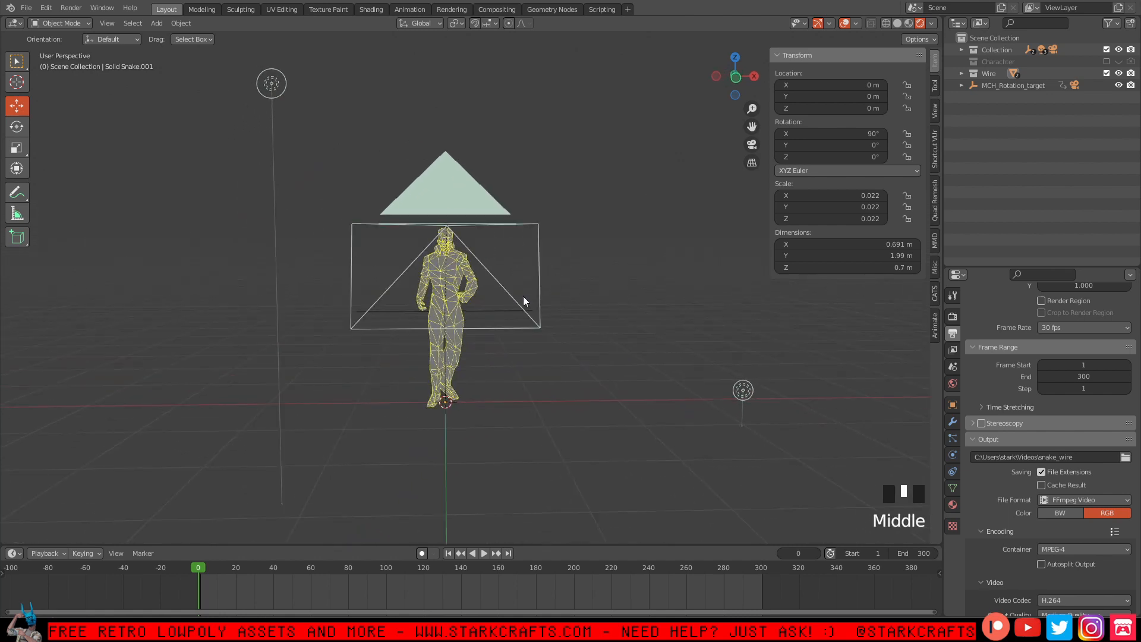
Exclude and hide the Wire collection, and re-enable the Charachter collection in the view layer, viewport and renders.
click(1106, 62)
click(1106, 73)
click(1127, 74)
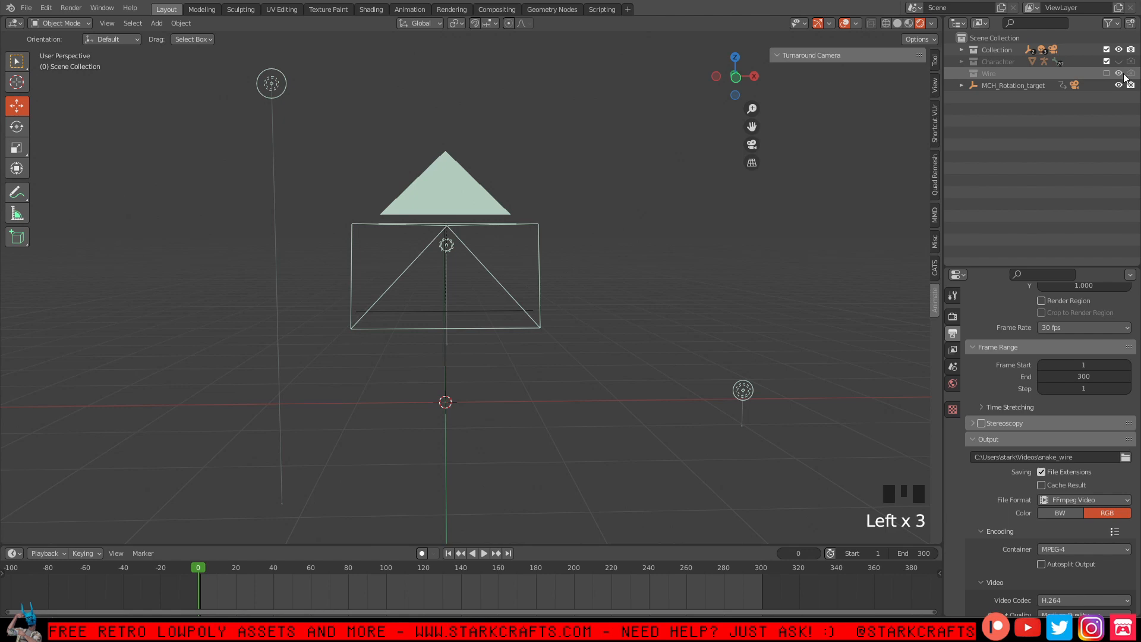
click(1123, 73)
click(1119, 62)
Examine the textured character from several angles, comparing Material Preview with Rendered viewport shading.
middle_drag(511, 307, 456, 330)
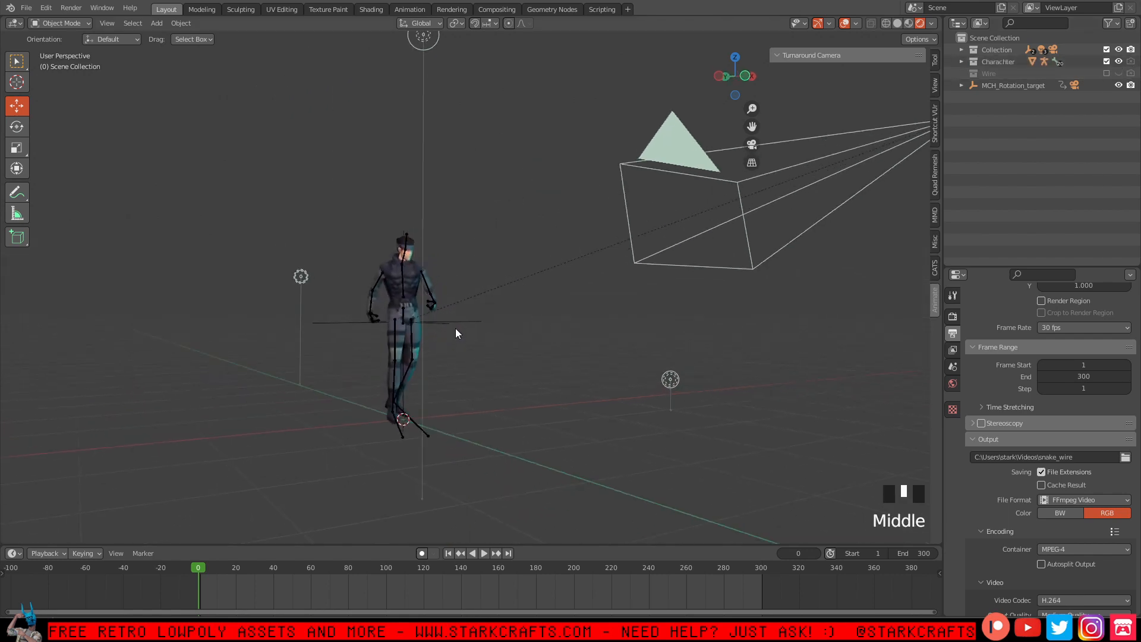
scroll(456, 330, down, 2)
shift+middle_drag(386, 345, 431, 391)
middle_drag(509, 390, 510, 306)
scroll(387, 357, up, 3)
middle_drag(387, 356, 529, 328)
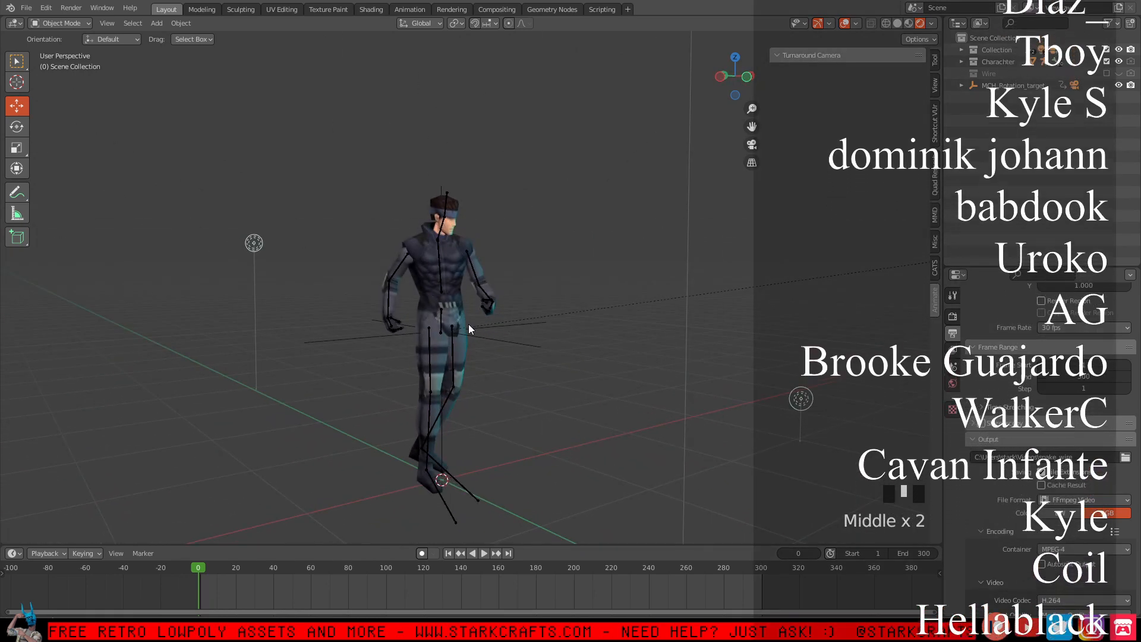
click(453, 254)
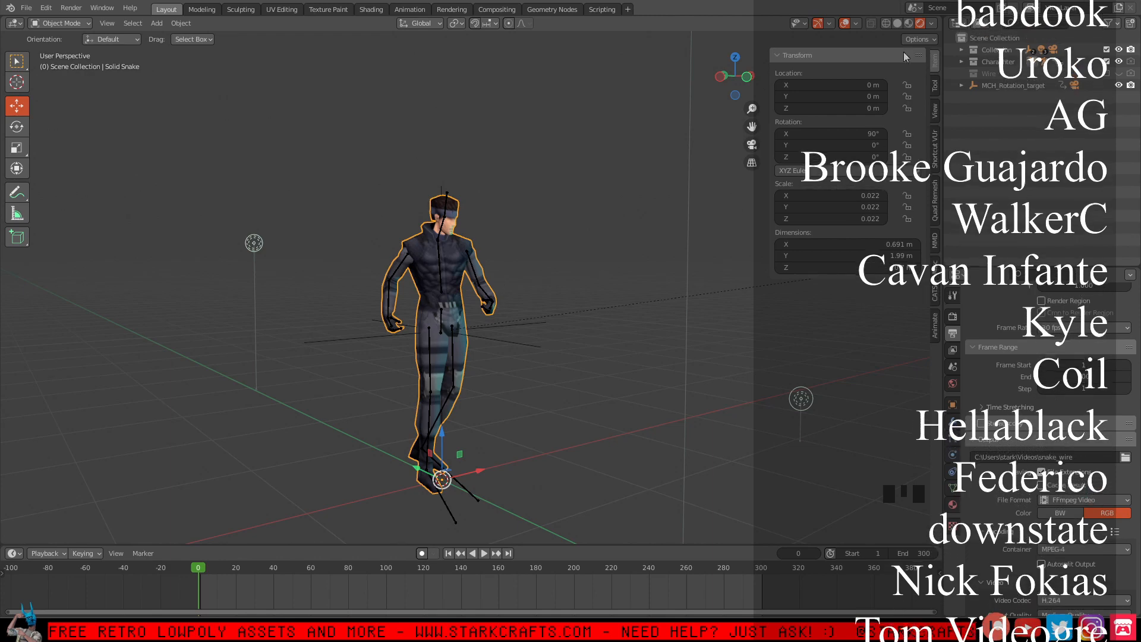
click(887, 23)
click(909, 23)
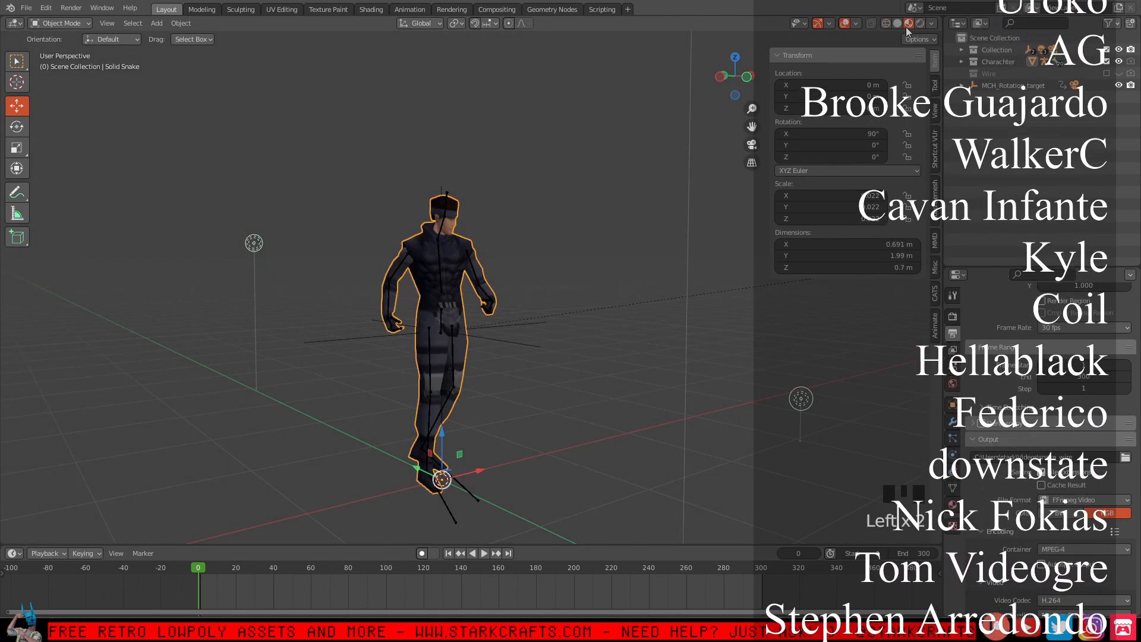
mouse_move(633, 358)
middle_down()
mouse_move(552, 368)
mouse_move(490, 341)
middle_up()
scroll(489, 341, down, 1)
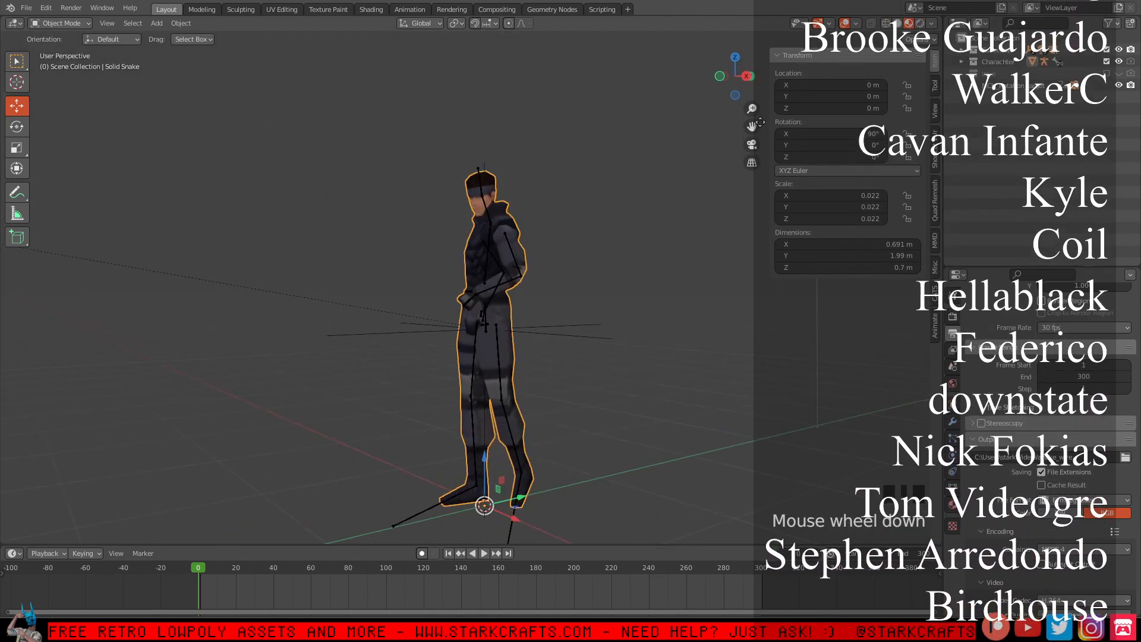
click(920, 23)
middle_drag(345, 281, 433, 283)
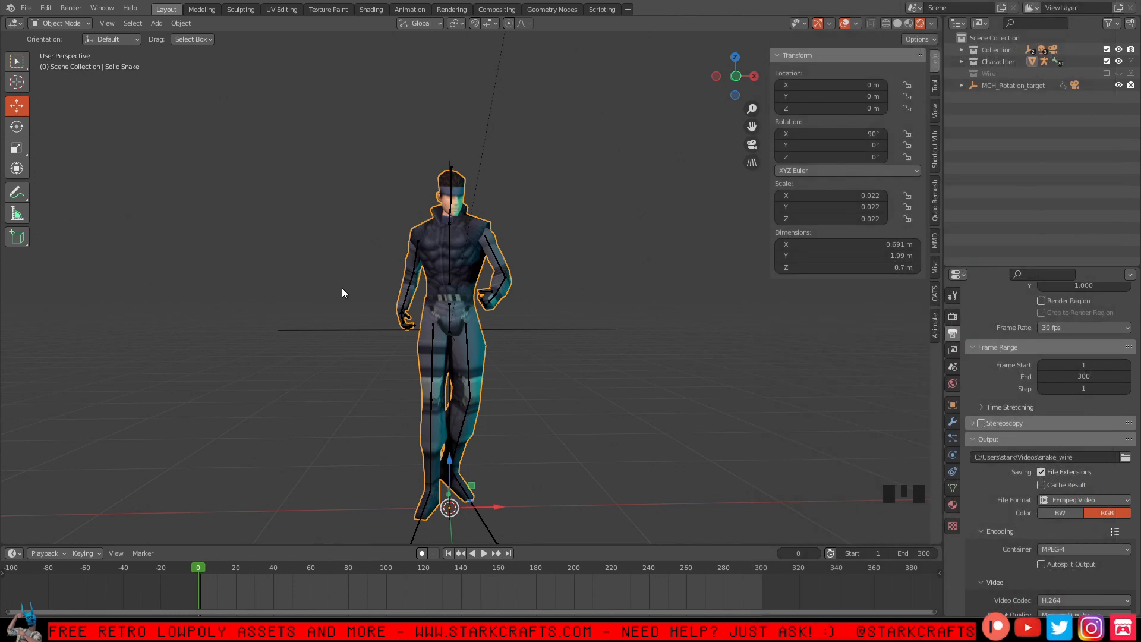
middle_drag(345, 296, 409, 379)
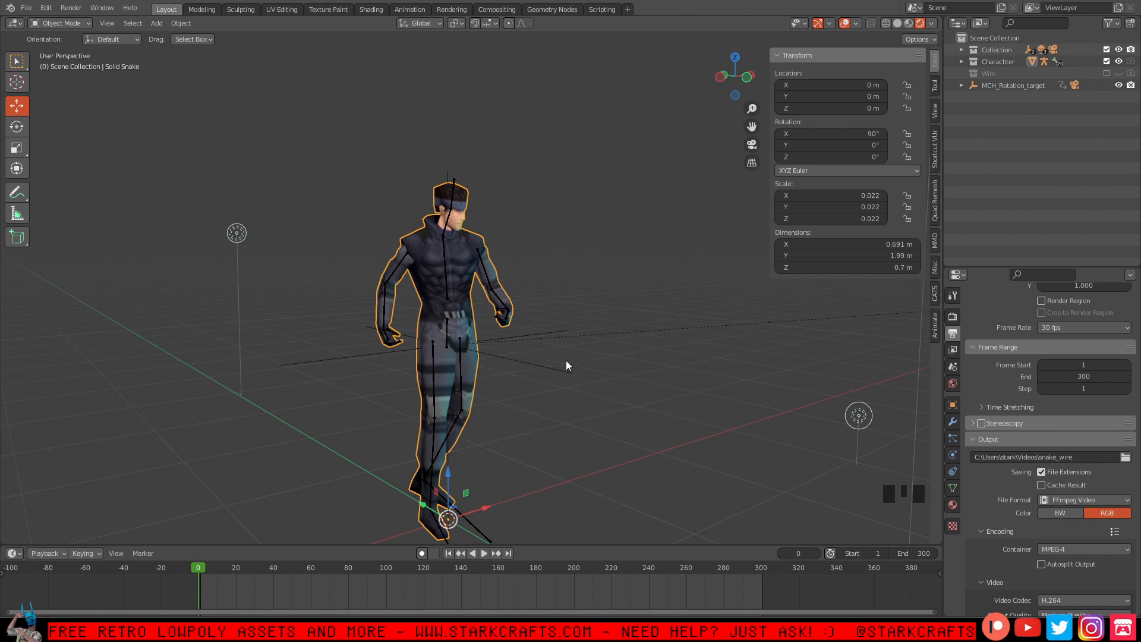
middle_drag(610, 362, 558, 330)
scroll(593, 365, up, 2)
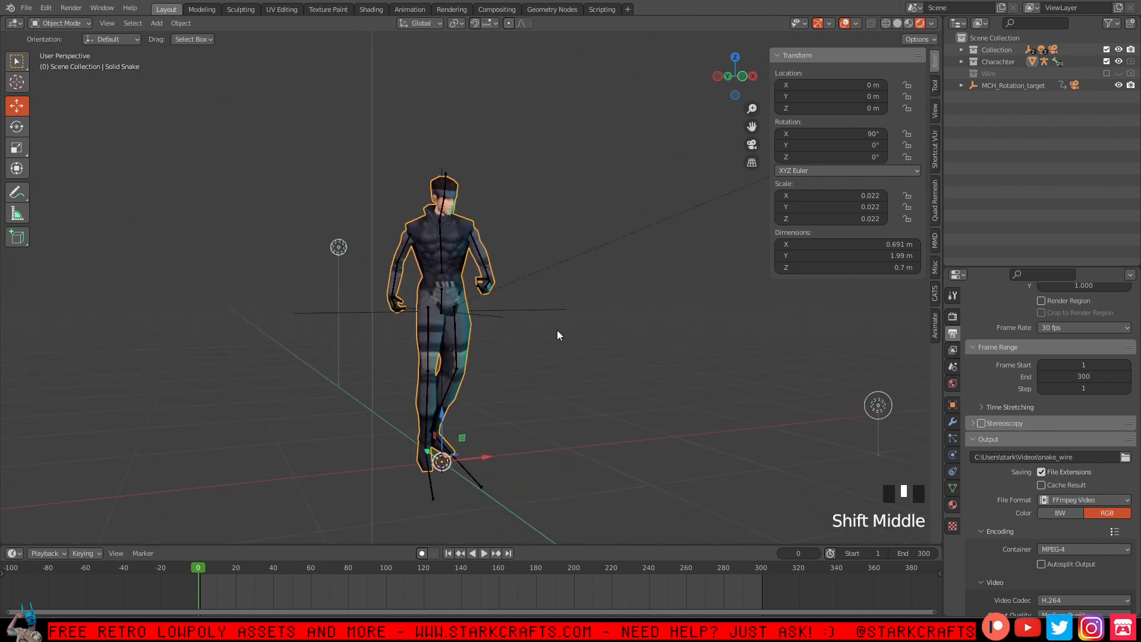
middle_drag(452, 371, 548, 349)
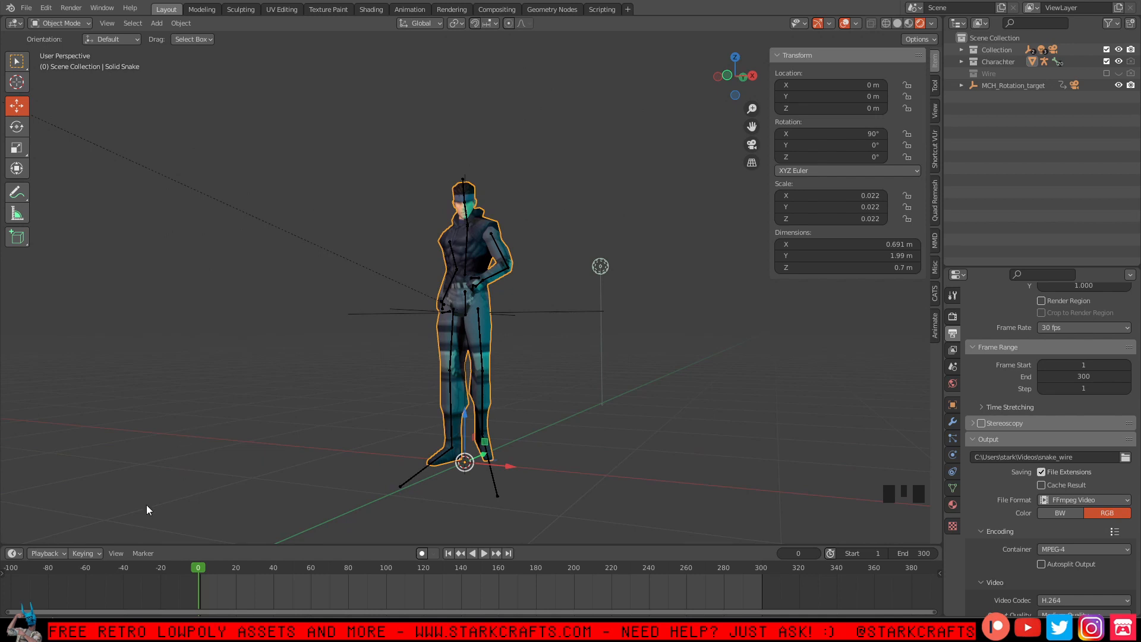
Switch to DaVinci Resolve and import snake_wire0001-0300 and snake10001-0300 from the Videos folder, changing the project frame rate to match the clips.
mouse_move(73, 631)
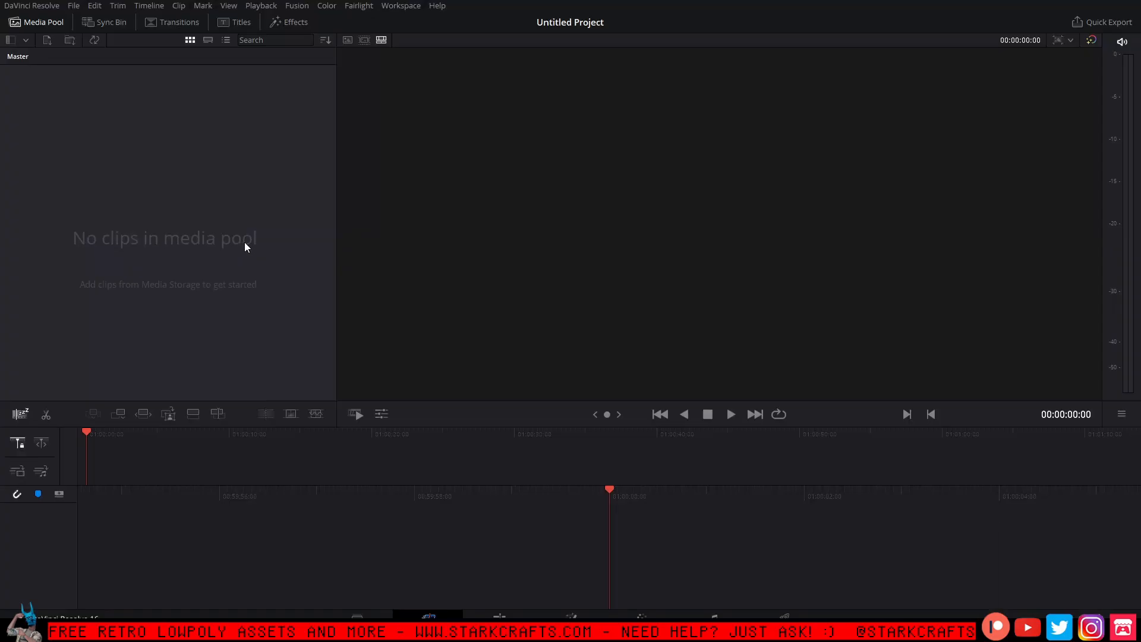
right_click(168, 132)
click(212, 186)
click(200, 400)
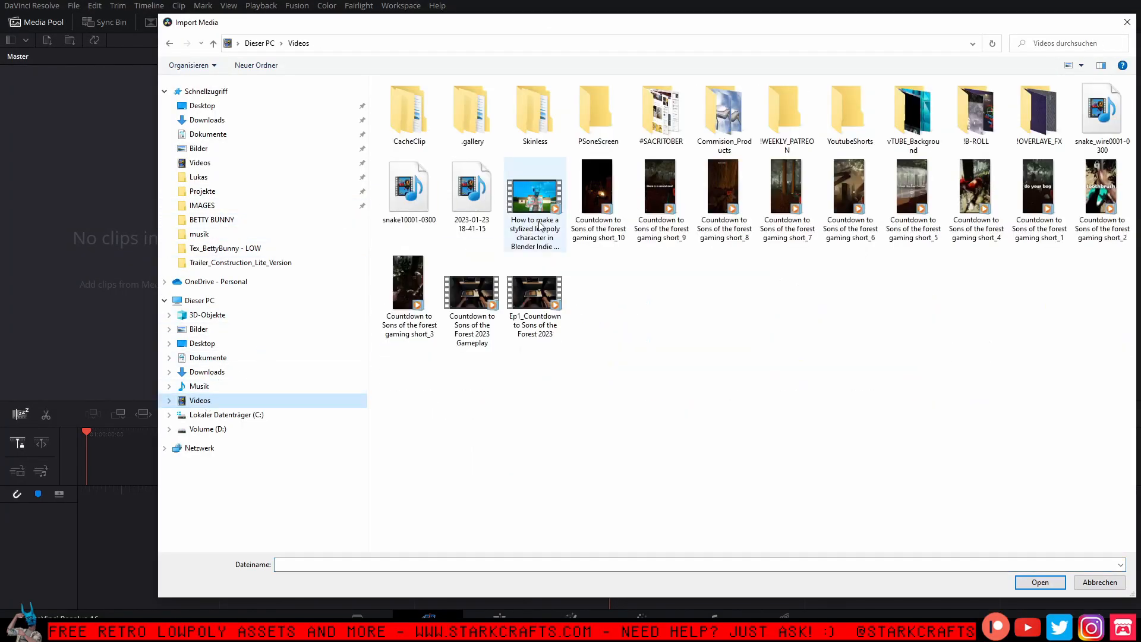
click(1101, 119)
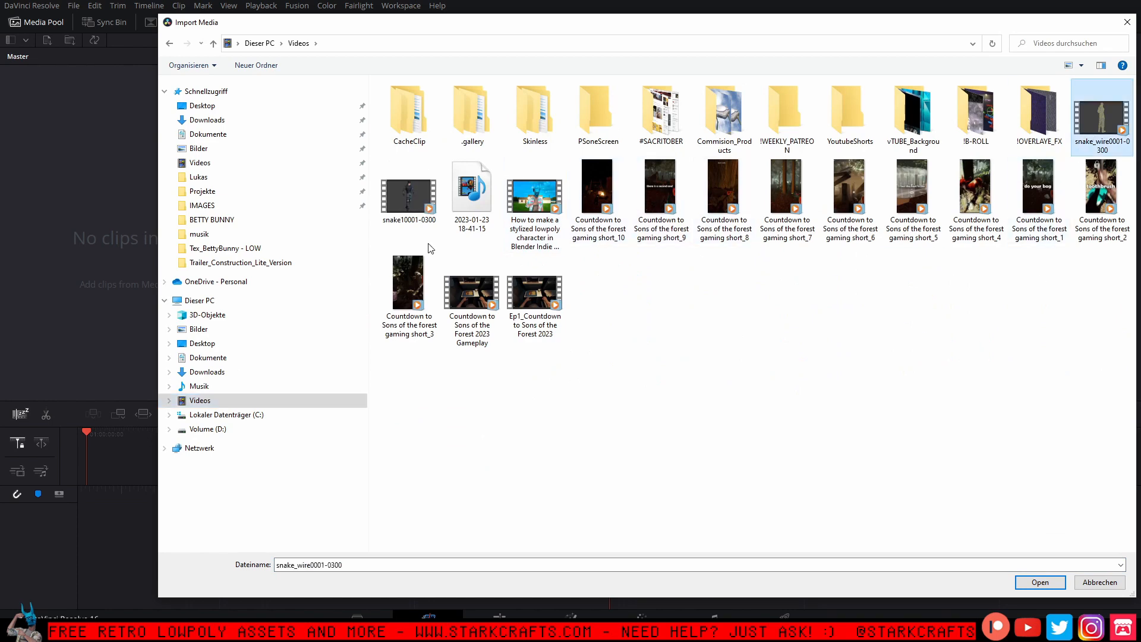
ctrl+click(404, 218)
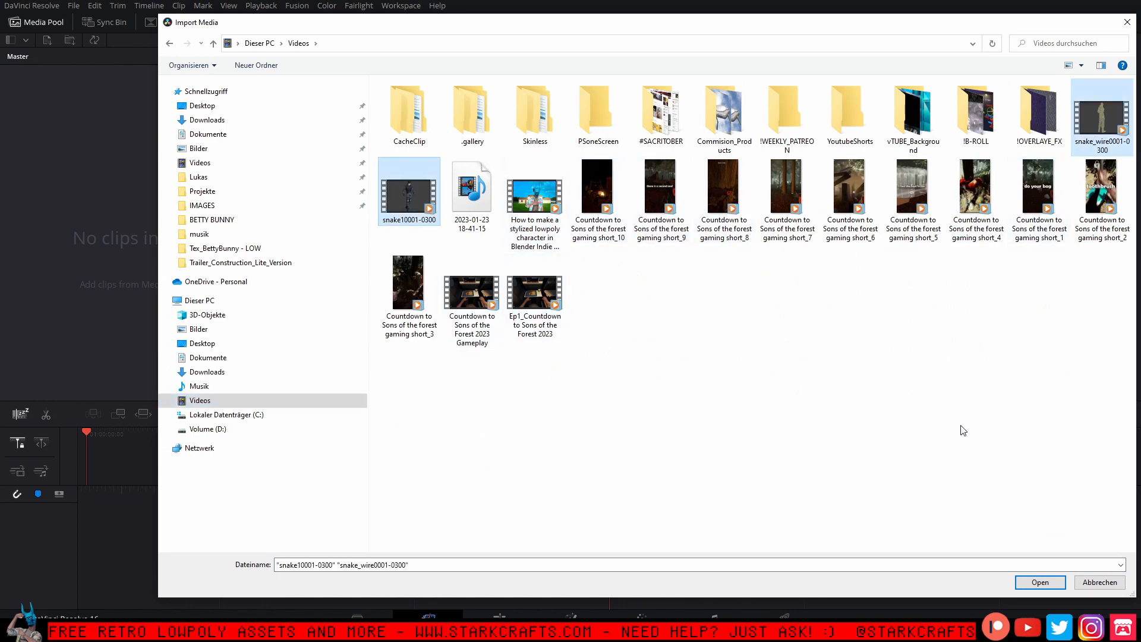
click(1041, 583)
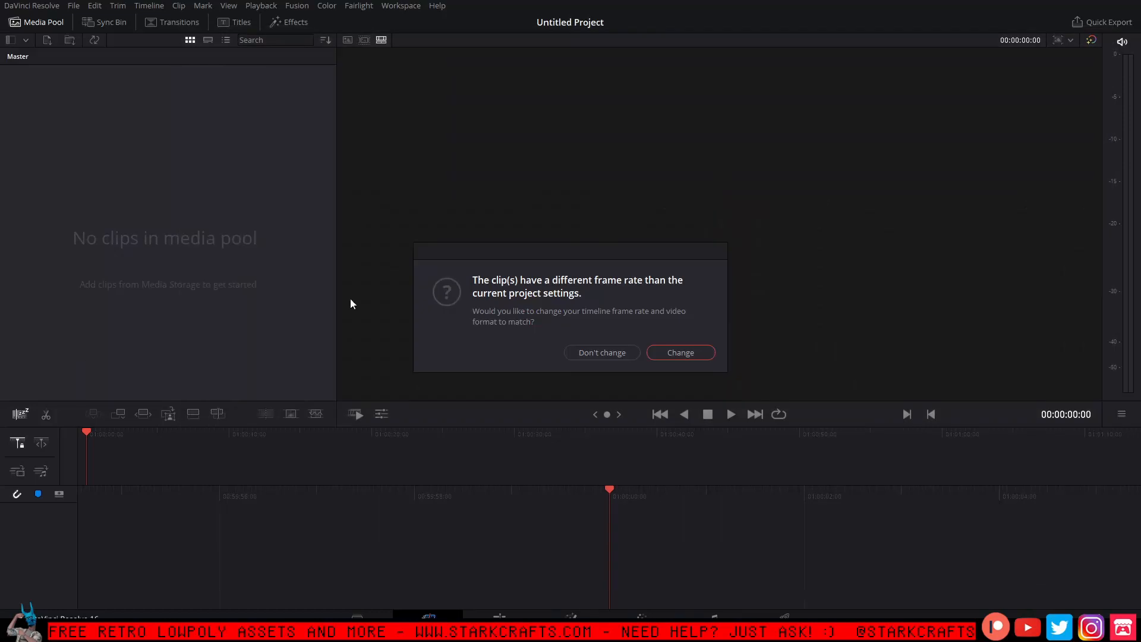
click(683, 351)
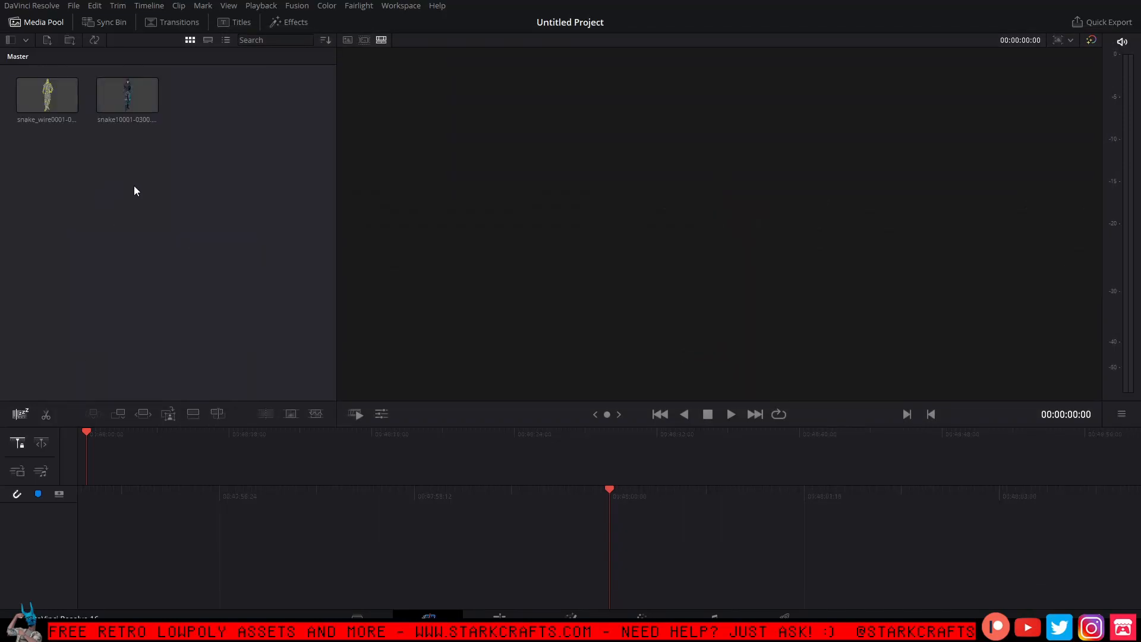
Open the Edit page and place the snake_wire clip at the start of a new timeline on Video 1.
click(107, 98)
click(168, 105)
click(500, 616)
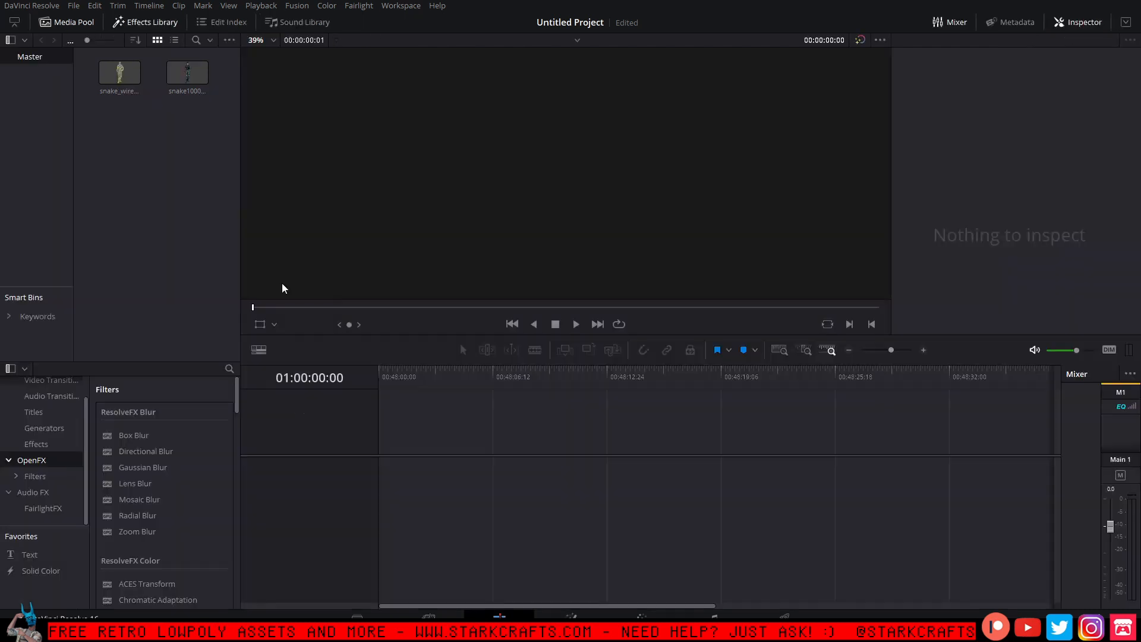
drag(204, 220, 151, 160)
drag(111, 85, 383, 472)
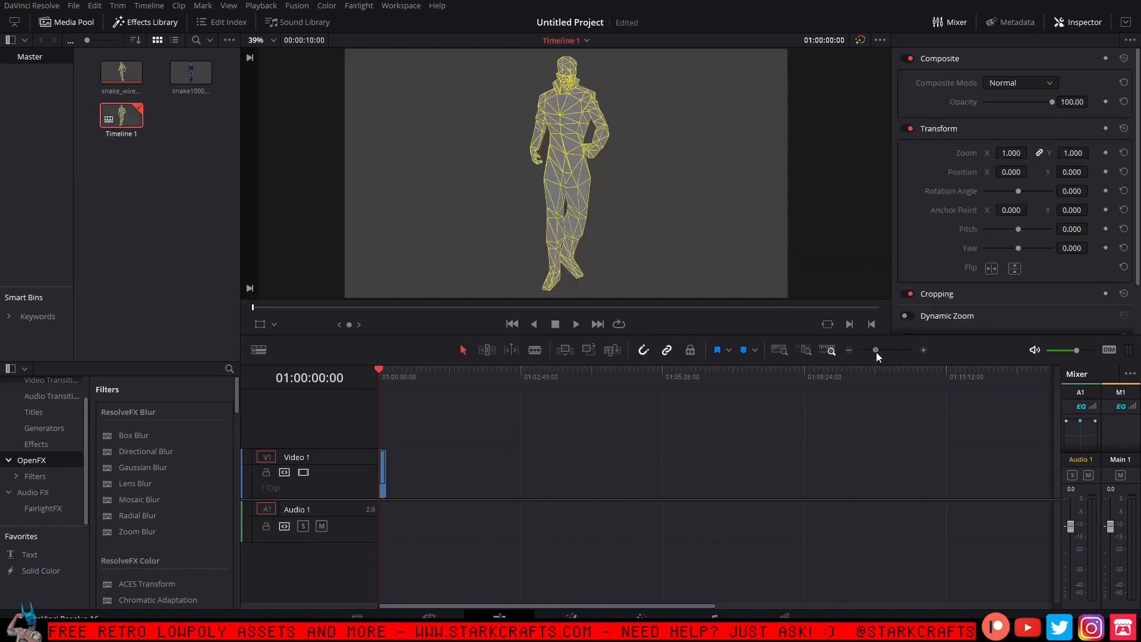
drag(876, 351, 892, 371)
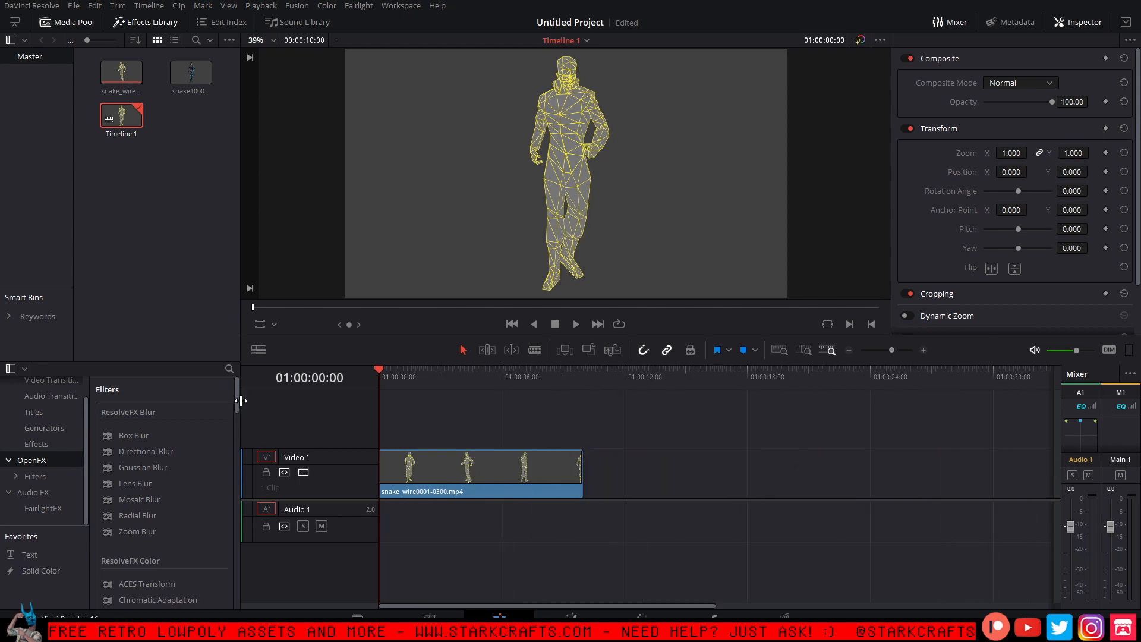
Add the textured snake10001-0300 clip to Video 1 directly after the wireframe clip.
click(135, 195)
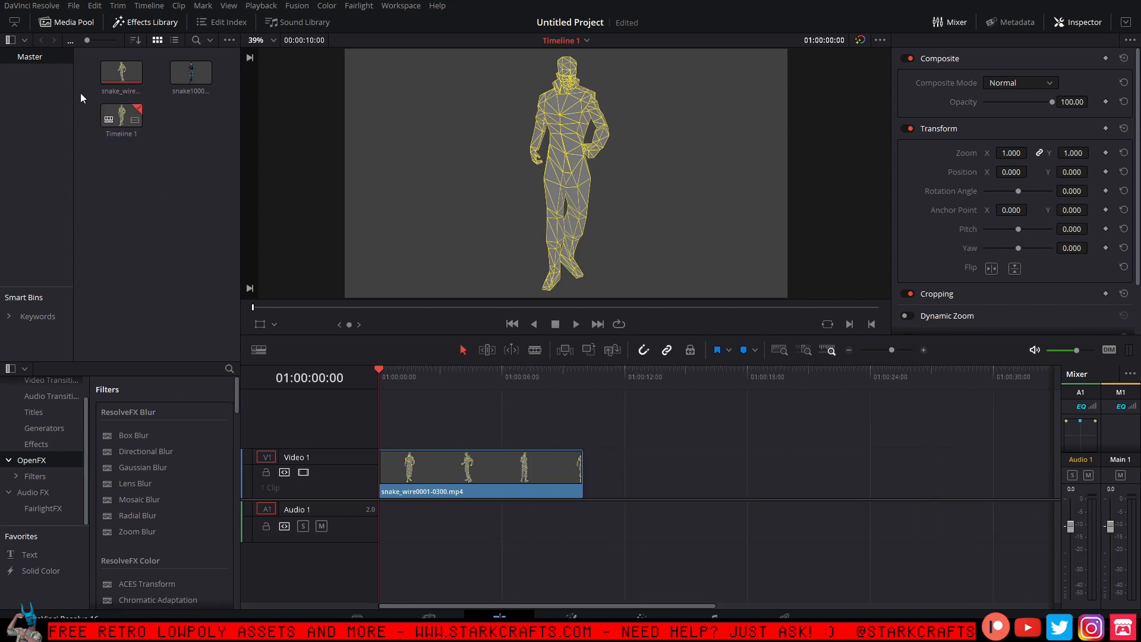
click(175, 70)
drag(175, 70, 663, 434)
drag(647, 459, 592, 478)
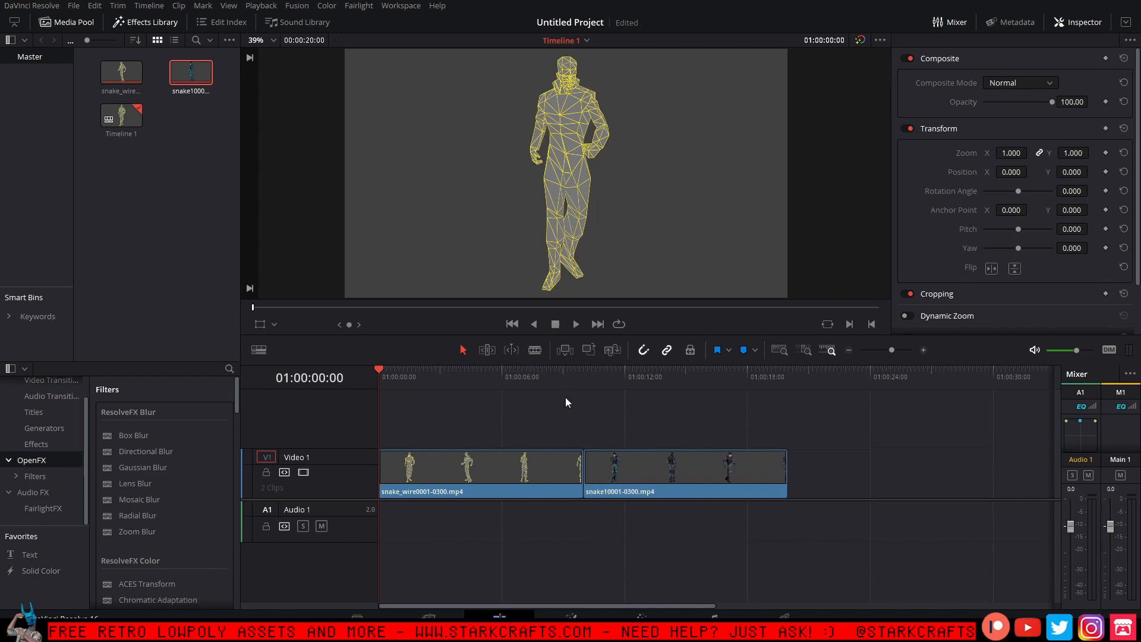
Move the wireframe clip up to Video 2 and place a second textured clip beneath it at the start of Video 1.
drag(597, 377, 488, 388)
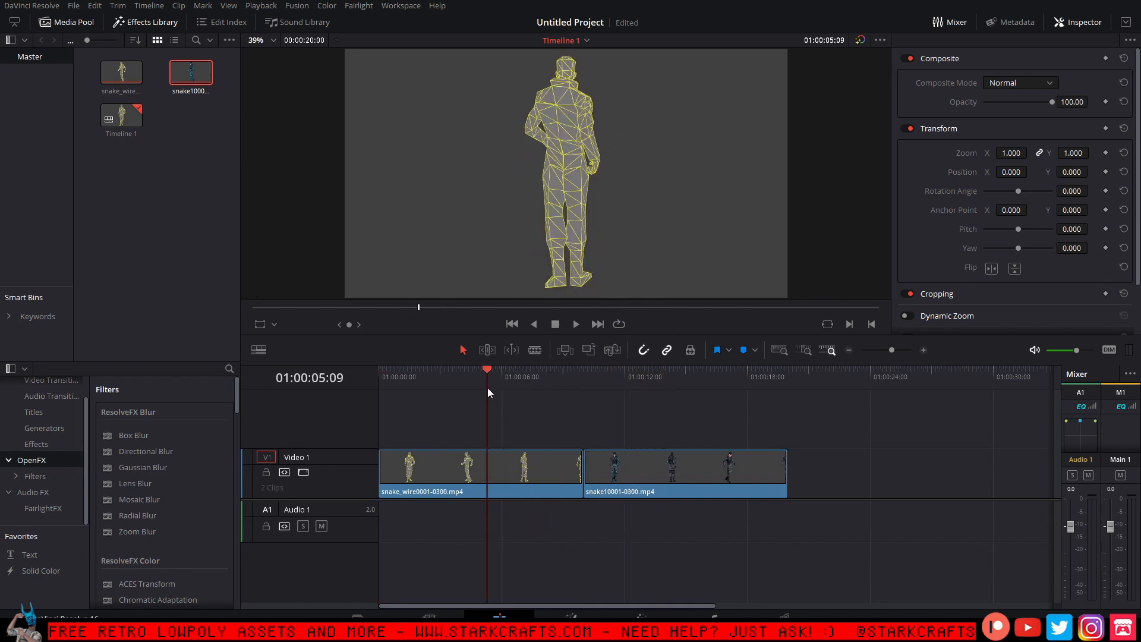
drag(527, 487, 509, 437)
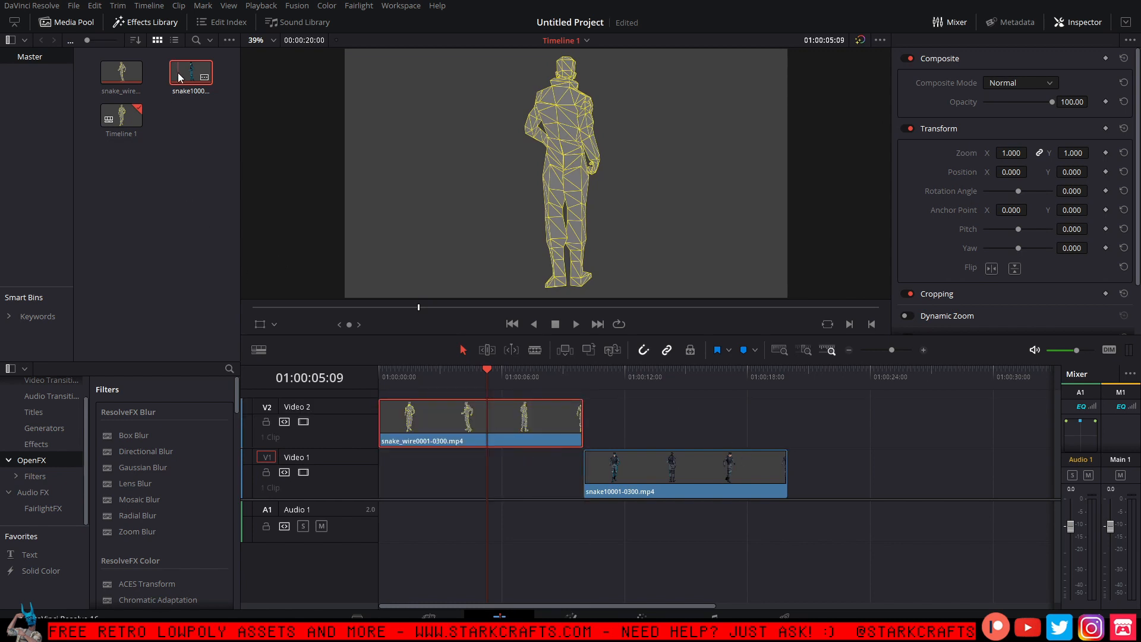
drag(282, 151, 382, 471)
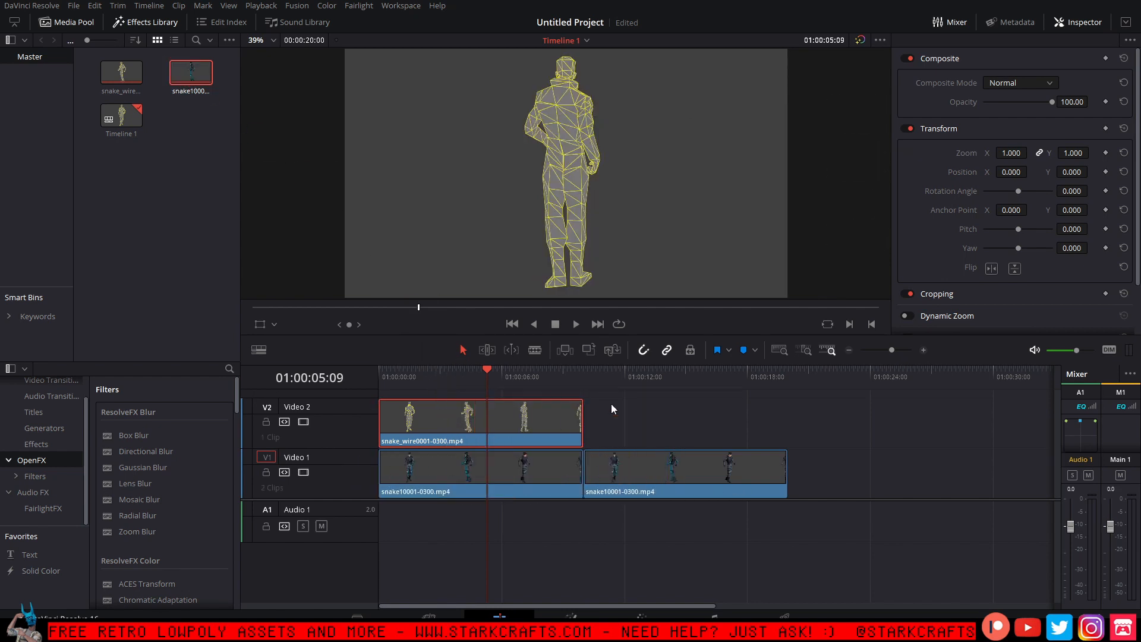
click(665, 401)
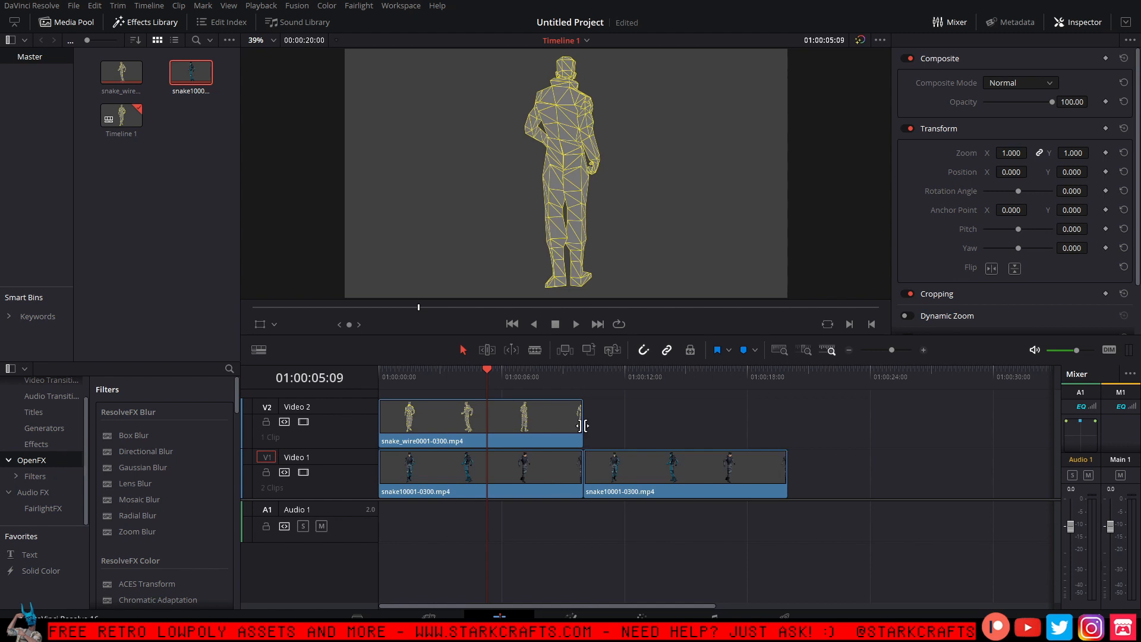
Fade out the wireframe clip over about its second half and scrub through the blend into the textured clip.
click(785, 377)
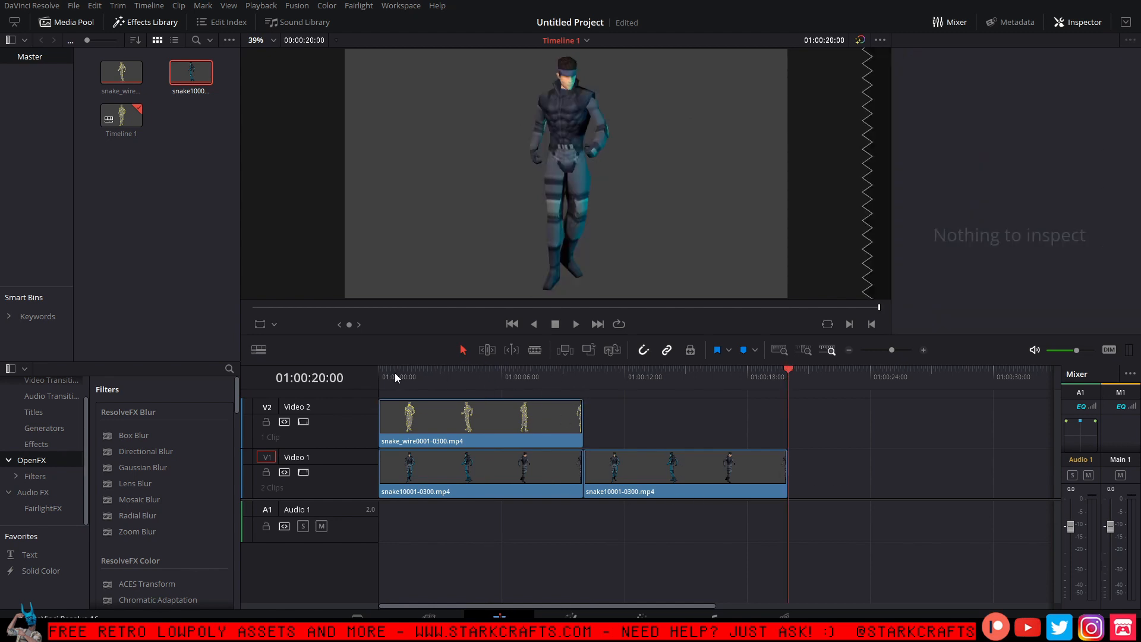
drag(719, 389, 334, 384)
click(552, 408)
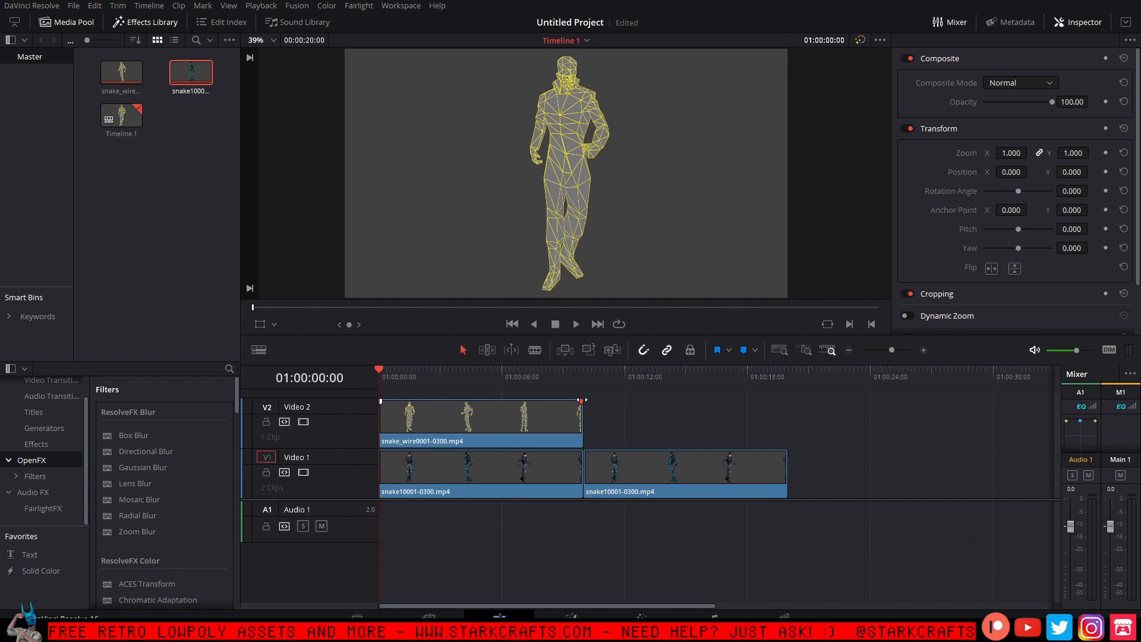
drag(582, 401, 480, 410)
drag(384, 370, 524, 380)
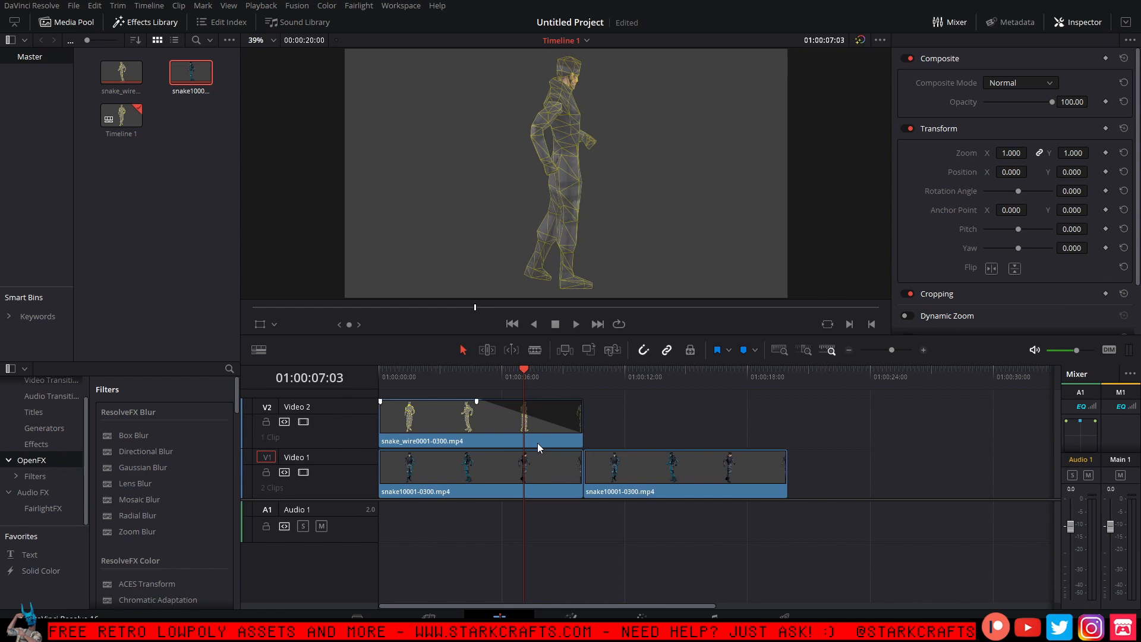
drag(525, 371, 361, 399)
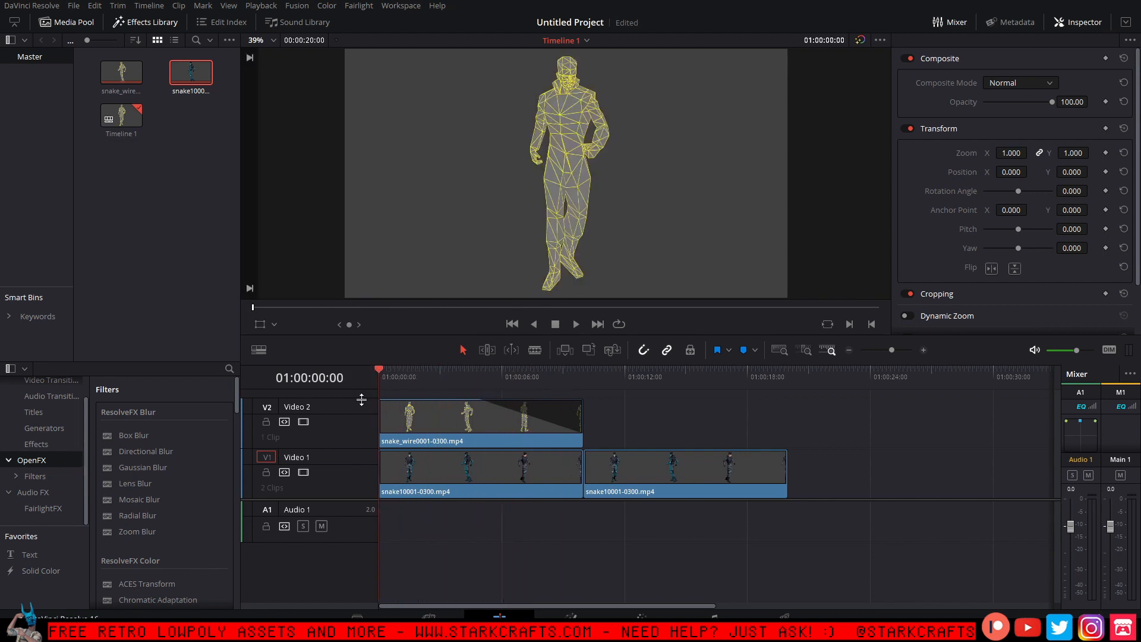
Shift all clips later, insert another wireframe clip at the start of Video 2, and butt the shifted clips against its end.
drag(664, 422, 714, 490)
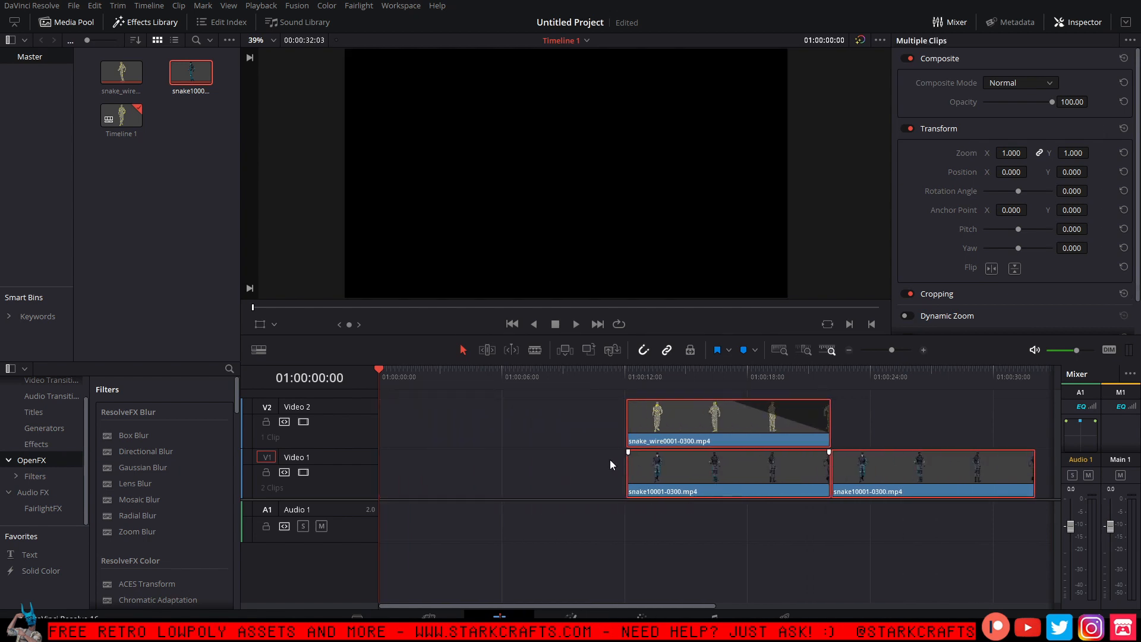
drag(121, 72, 369, 430)
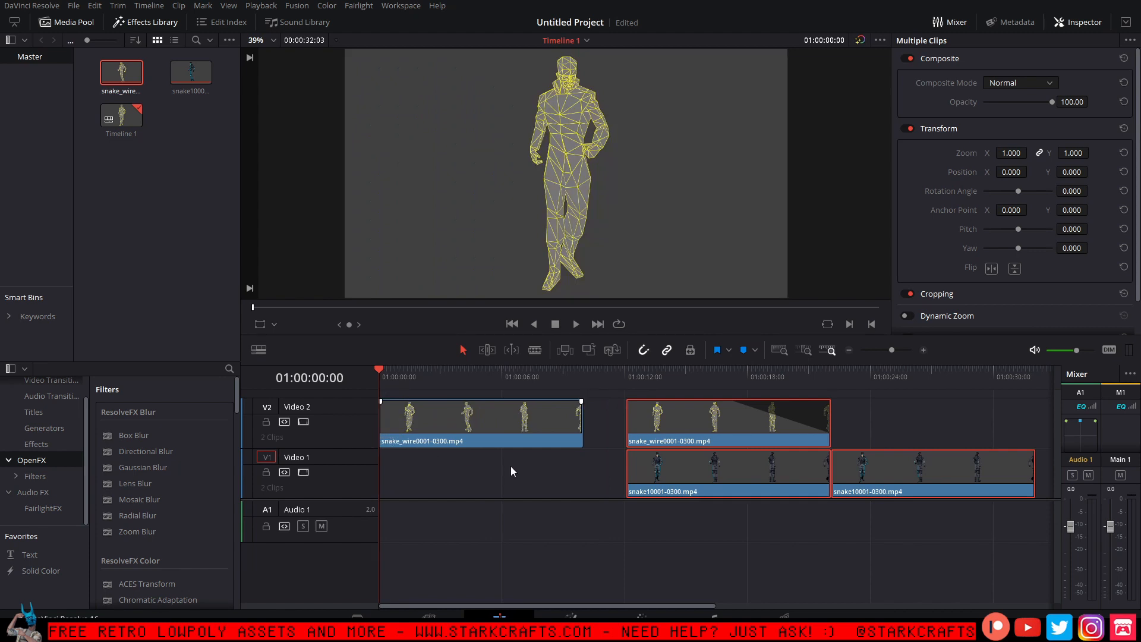
click(535, 467)
drag(944, 412, 733, 473)
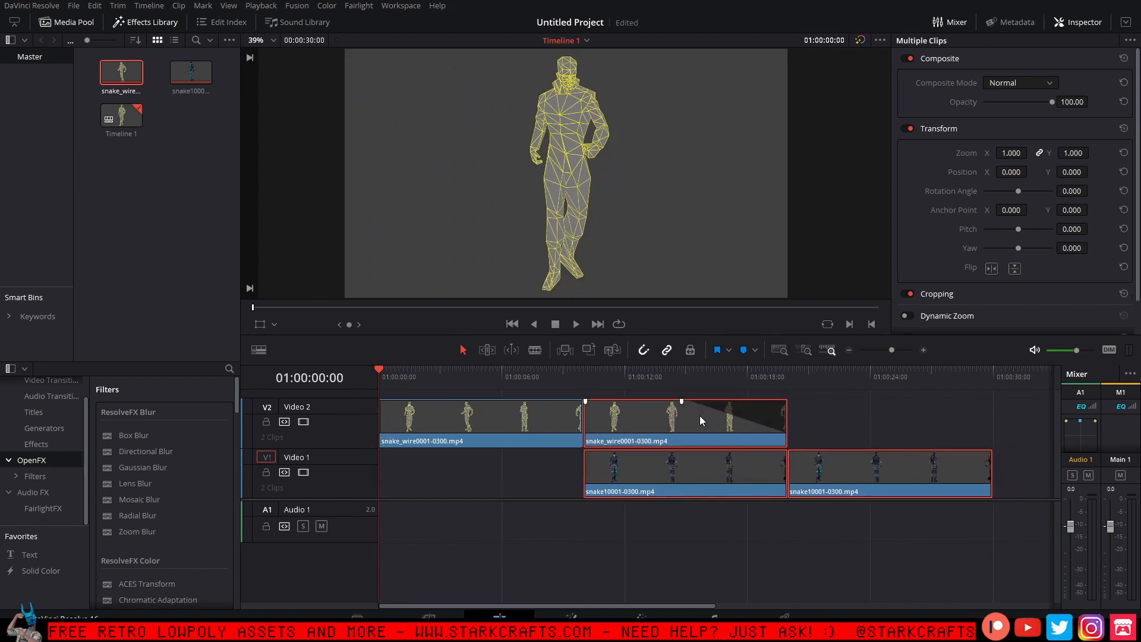
Extend the second wireframe clip's fade-out across its whole length and play back the timeline to check the transition.
click(682, 402)
drag(682, 401, 566, 414)
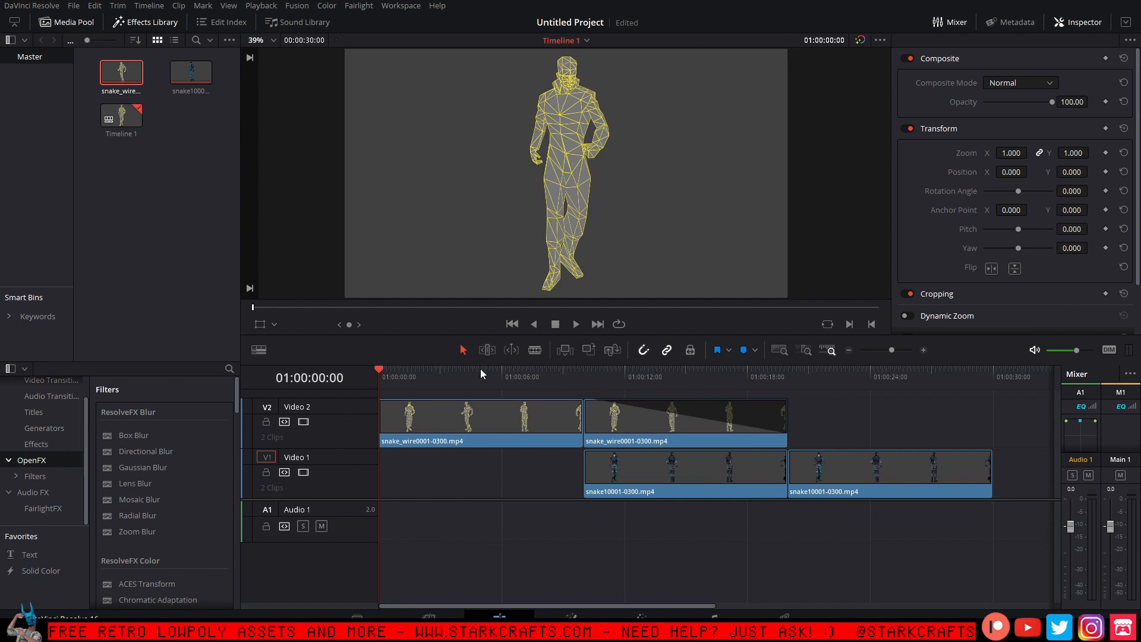
click(576, 324)
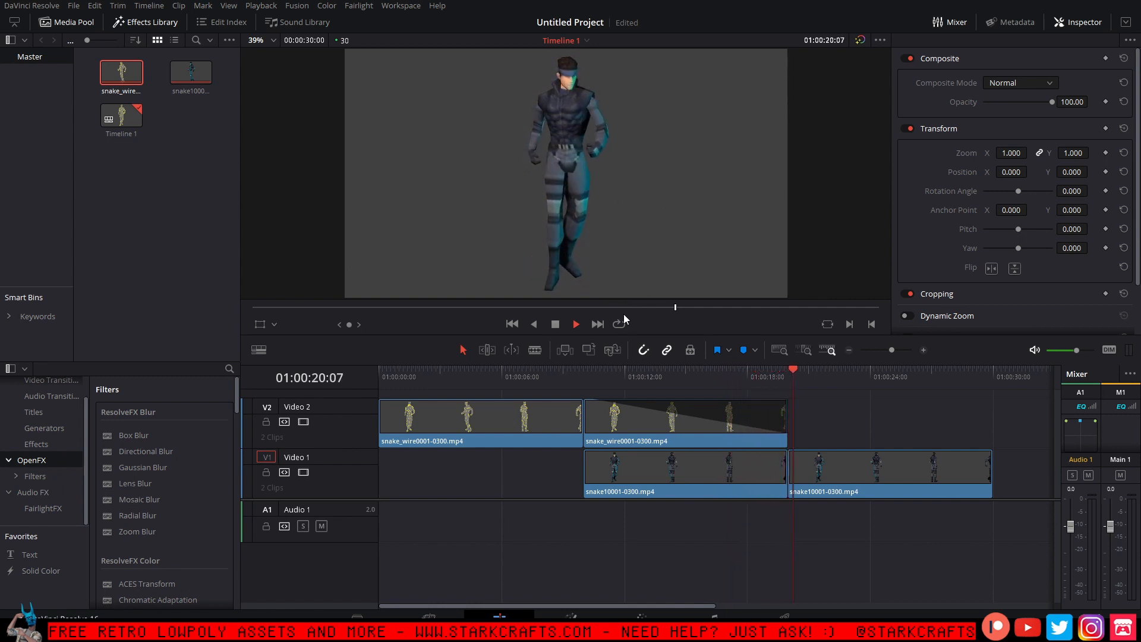
click(559, 327)
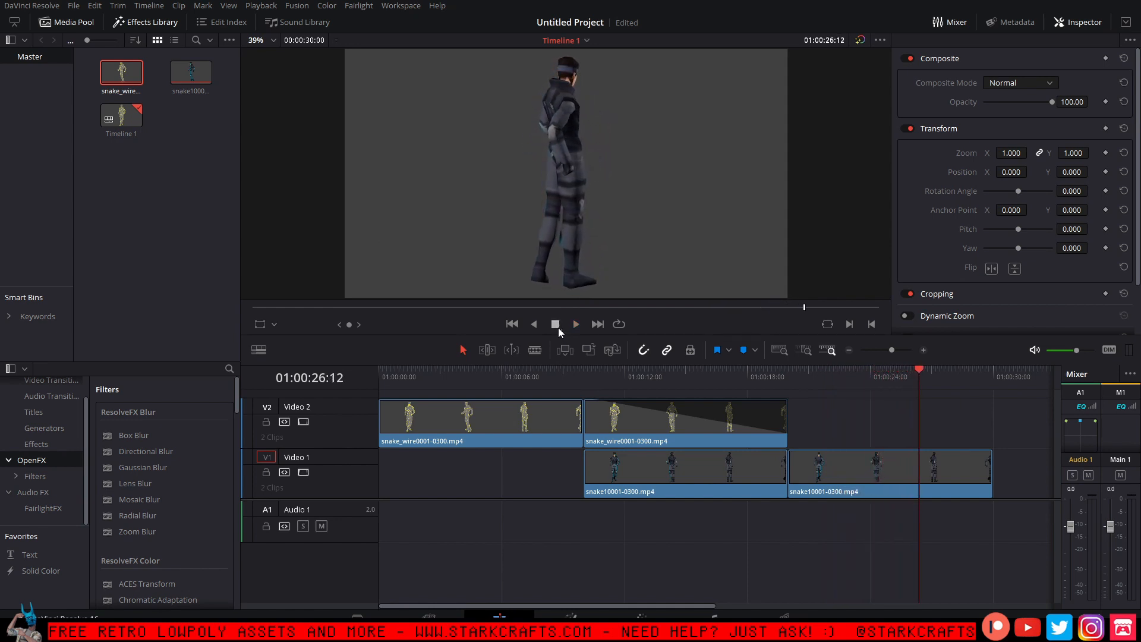
Open the Deliver page and set the export to Snake_WireTurn in the Videos folder, using MP4 format with the H.264 codec.
click(788, 616)
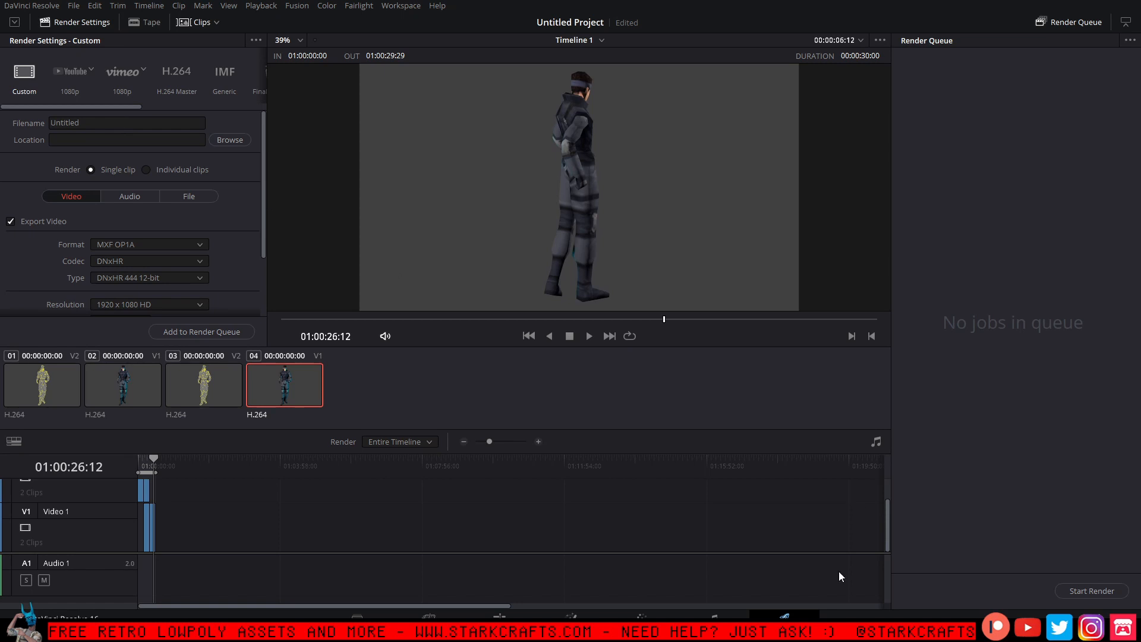
click(157, 122)
double_click(157, 122)
text(Snake_Wire)
scroll(123, 252, down, 3)
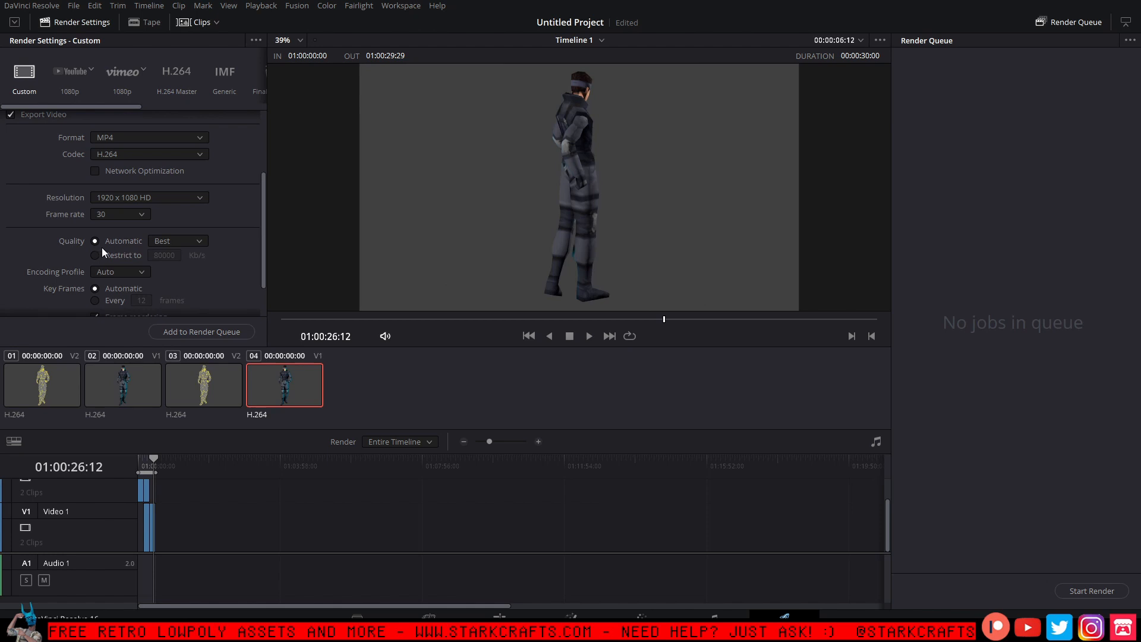
Restrict the export's video quality to 10000 Kb/s.
click(95, 255)
click(160, 255)
key(BackSpace)
text(5)
drag(166, 255, 151, 255)
click(152, 255)
text(10000)
click(224, 261)
scroll(239, 244, up, 2)
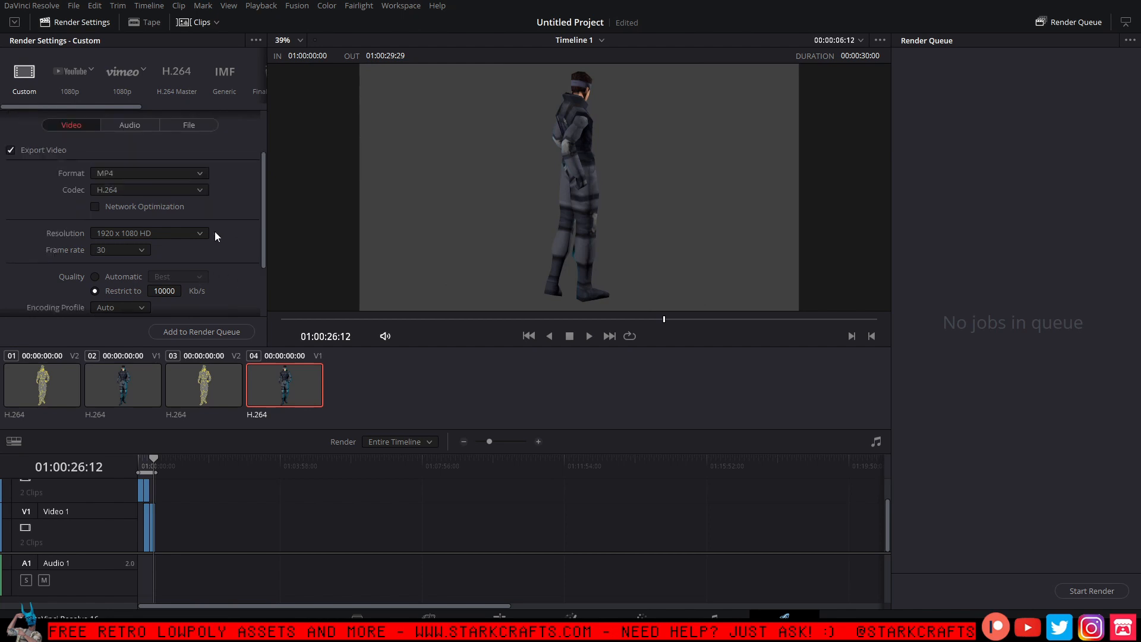
Disable audio export for the render and return to the video settings.
click(138, 123)
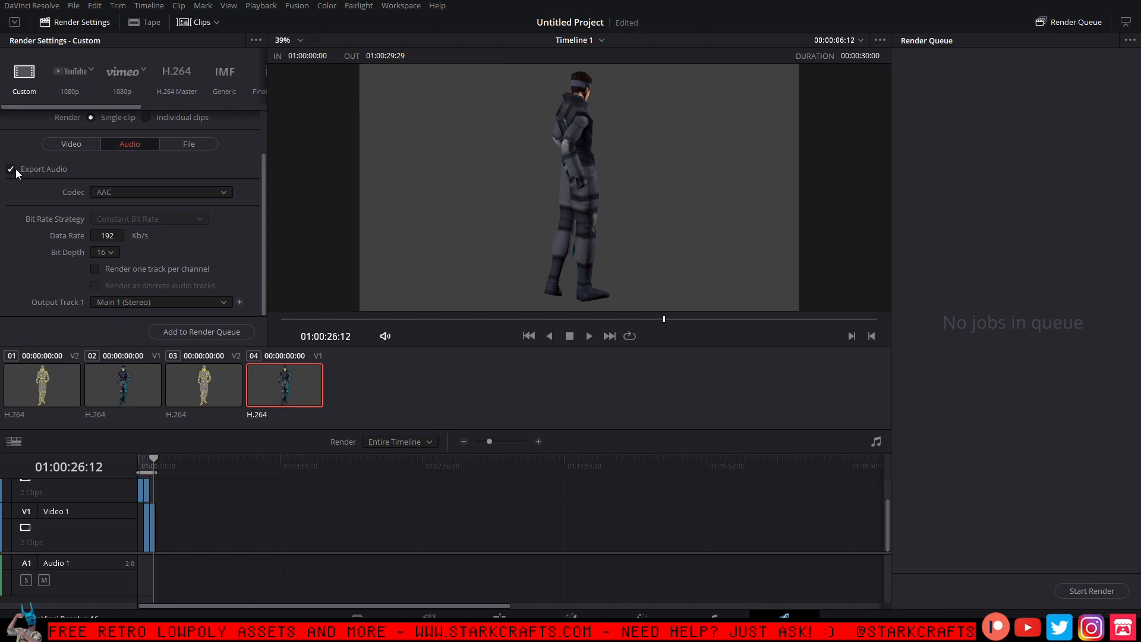
click(12, 169)
click(87, 144)
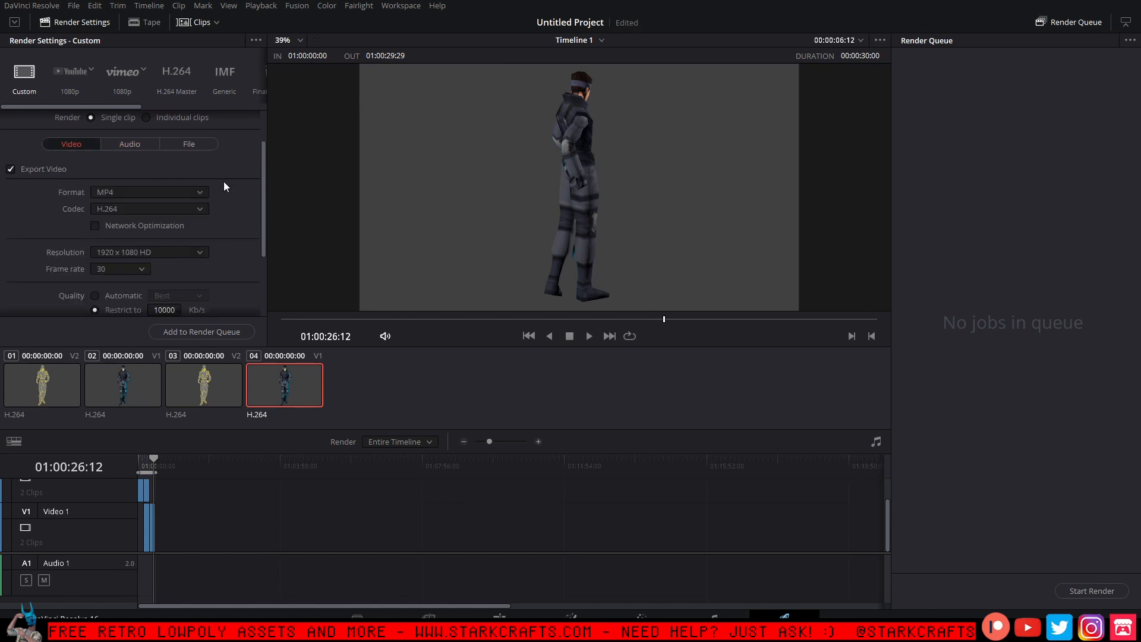
Add the entire timeline to the render queue and start rendering it.
scroll(246, 258, down, 4)
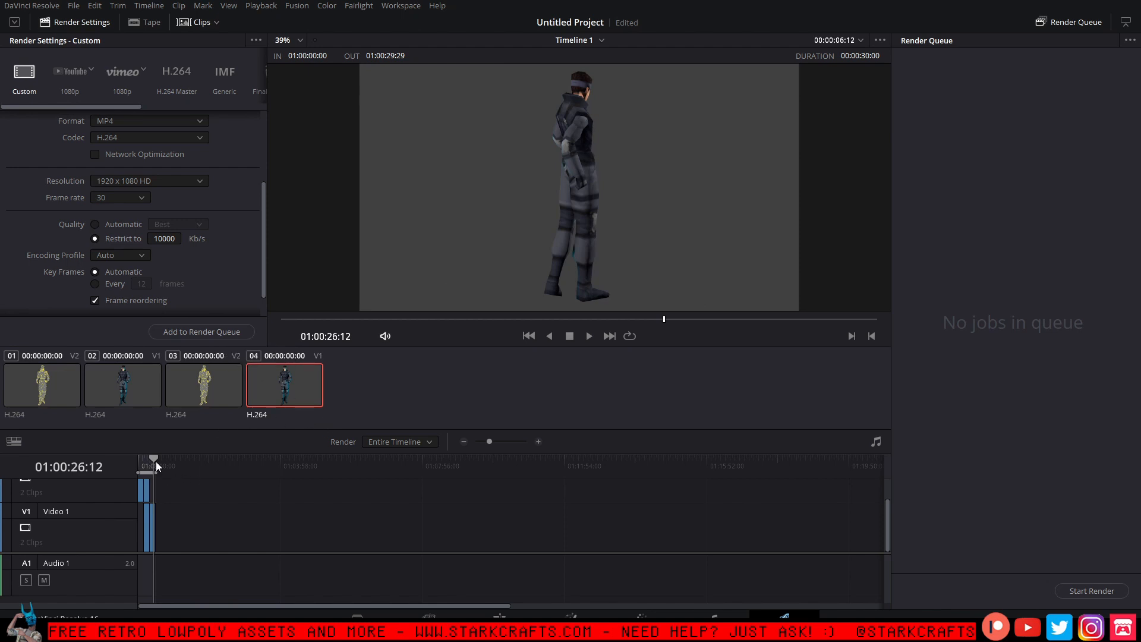
mouse_move(156, 463)
mouse_down()
mouse_move(126, 461)
mouse_move(157, 462)
mouse_up()
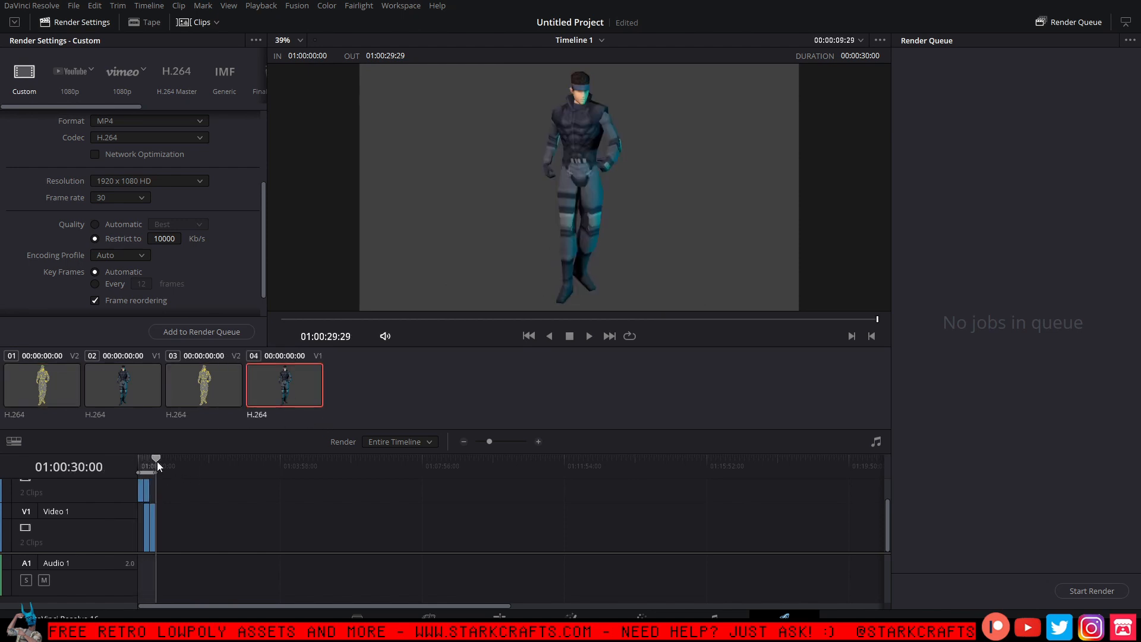
click(227, 333)
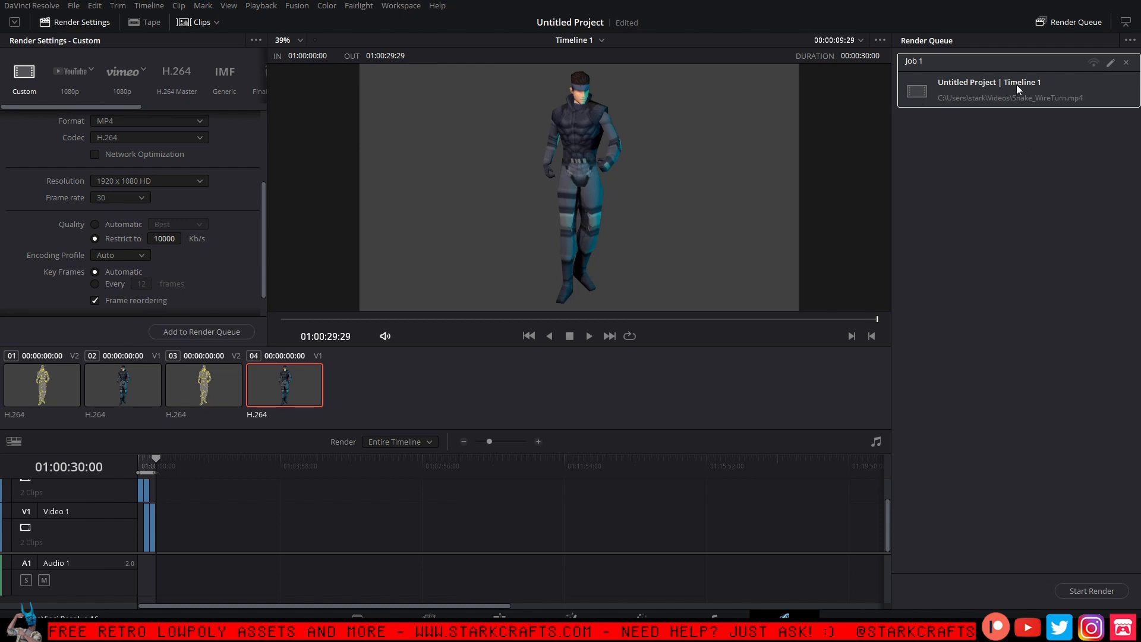
click(1077, 592)
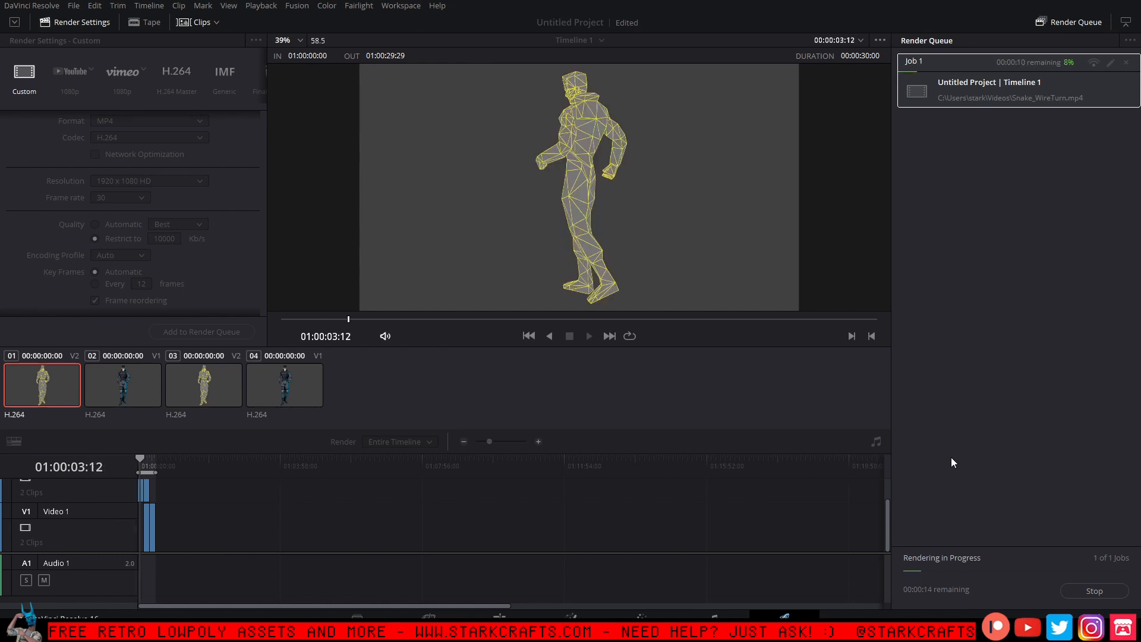